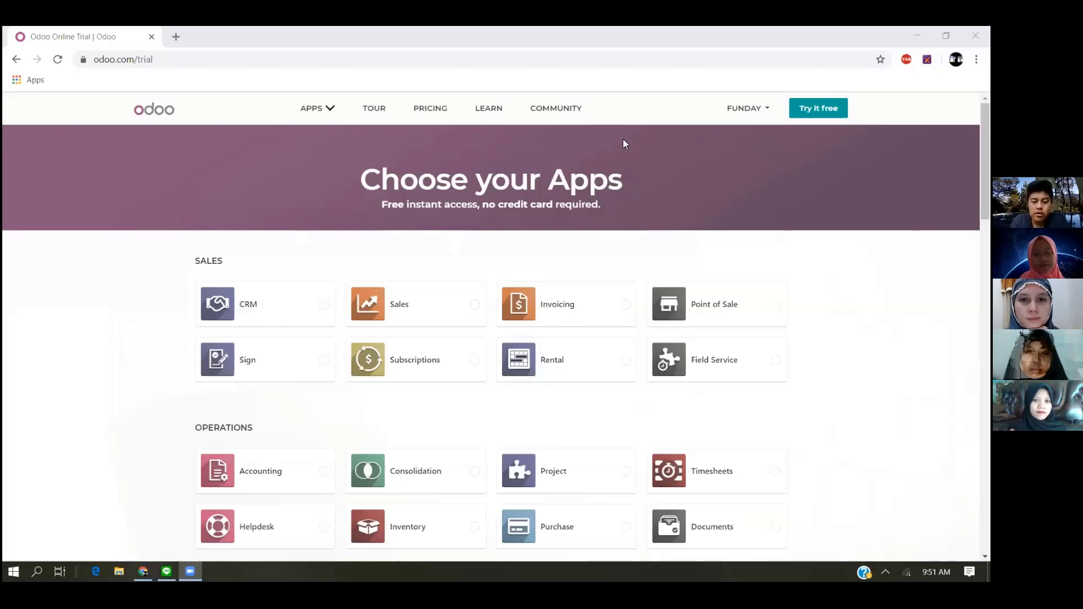
- Select only the Accounting app for the free trial and continue to the sign-up form
{"action": "scroll", "coordinate": [395, 293], "scroll_direction": "down", "scroll_amount": 4}
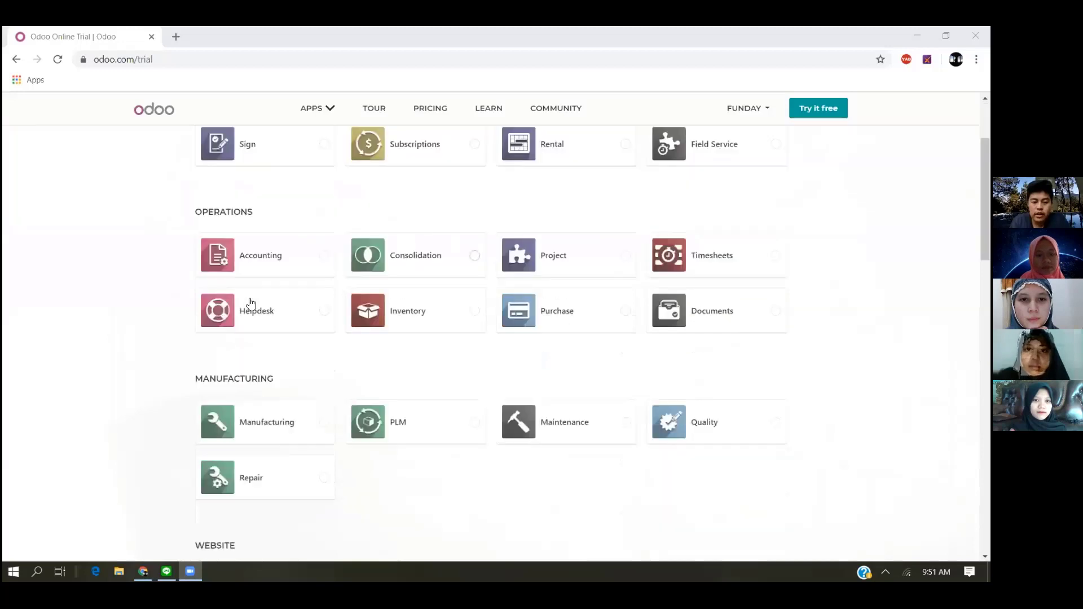
{"action": "left_click", "coordinate": [310, 256]}
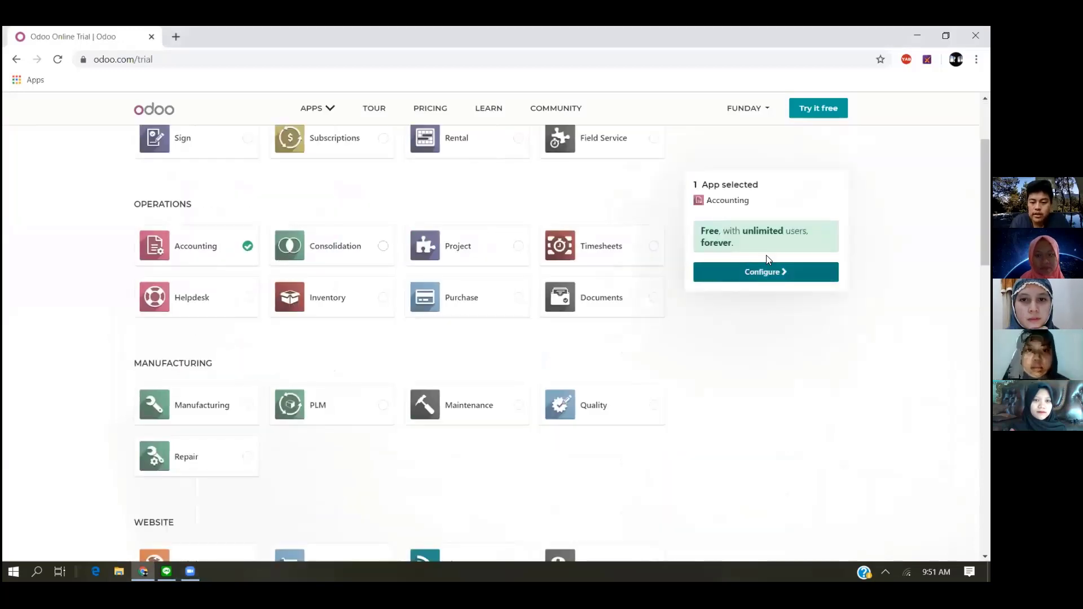
{"action": "left_click", "coordinate": [770, 272]}
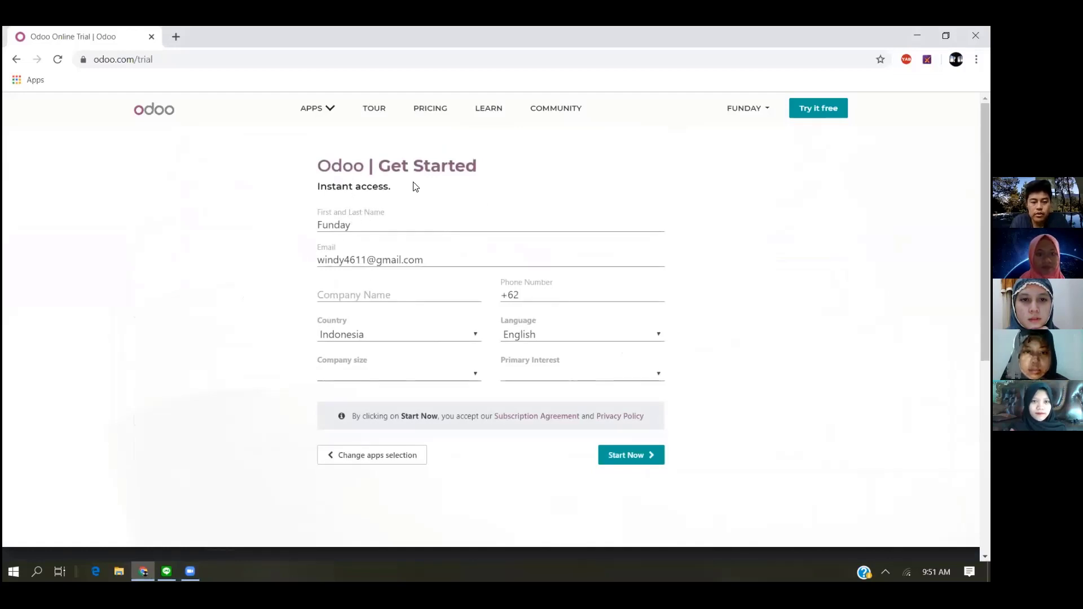
- Fill in the company name PT. FNDY, company size 5 - 20 employees and primary interest "I am a student"
{"action": "left_click", "coordinate": [388, 296]}
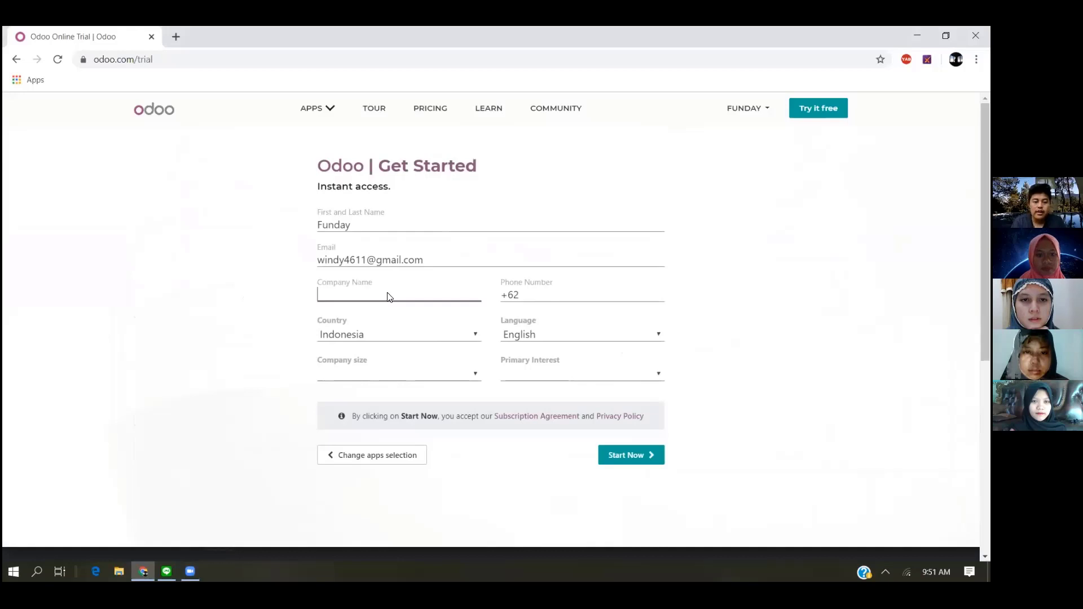
{"action": "type", "text": "PT"}
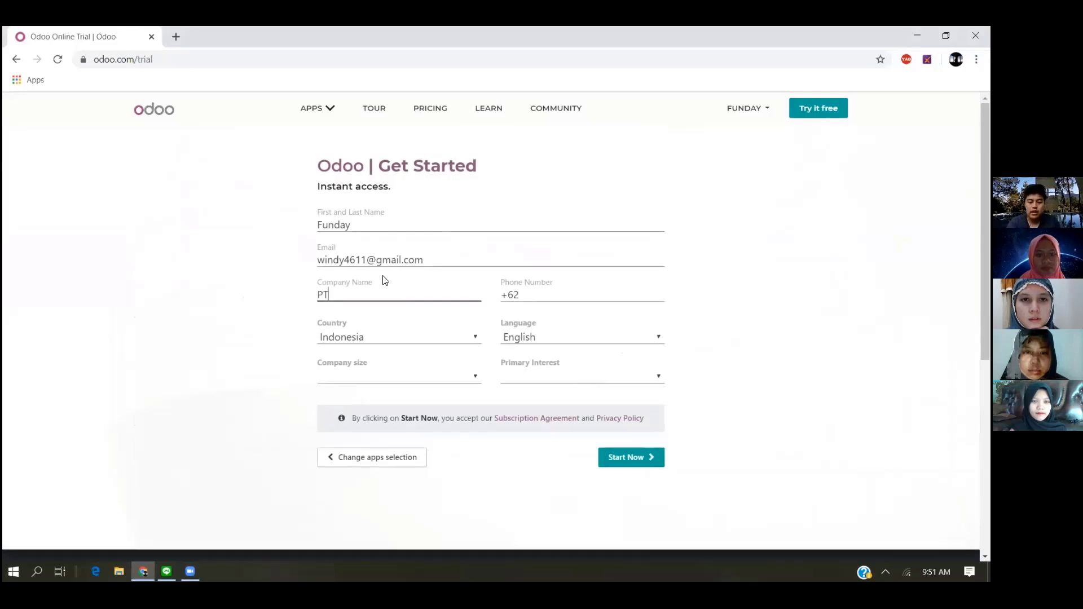
{"action": "type", "text": ". FNDY"}
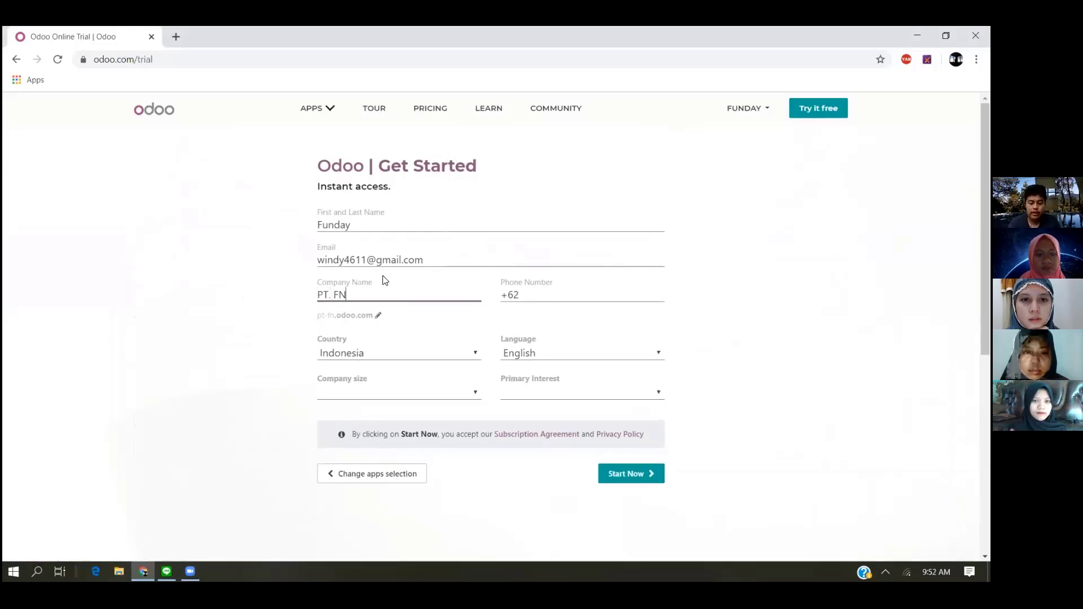
{"action": "left_click", "coordinate": [382, 393]}
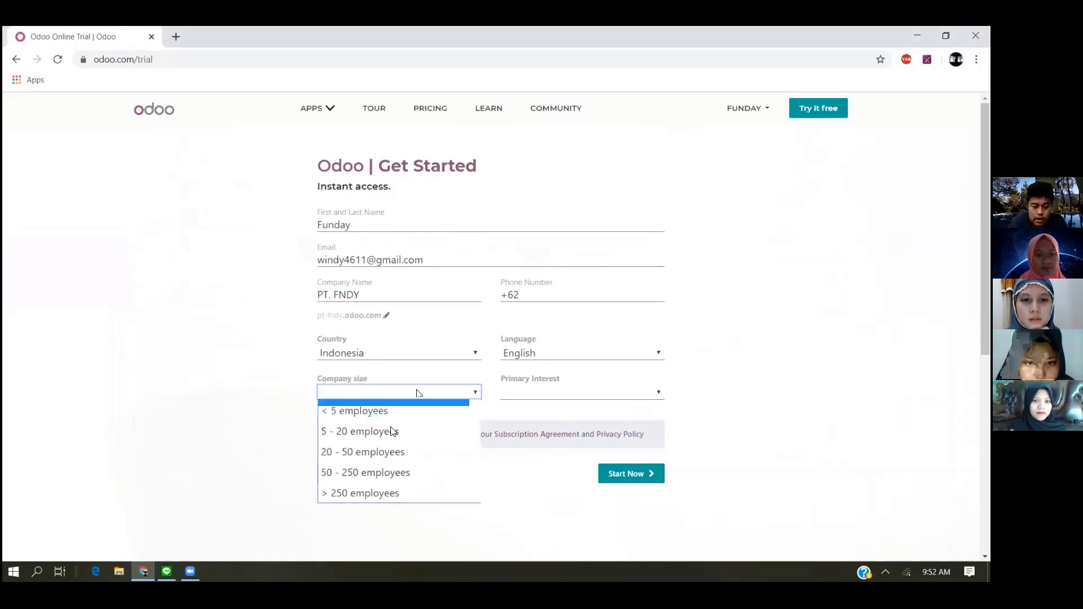
{"action": "left_click", "coordinate": [415, 432]}
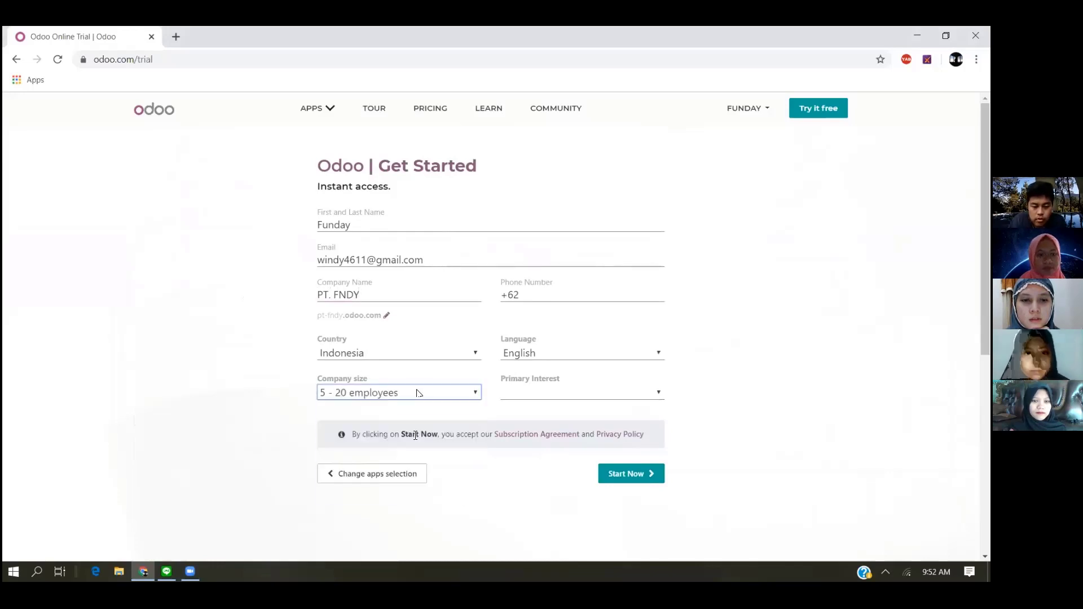
{"action": "left_click", "coordinate": [646, 396]}
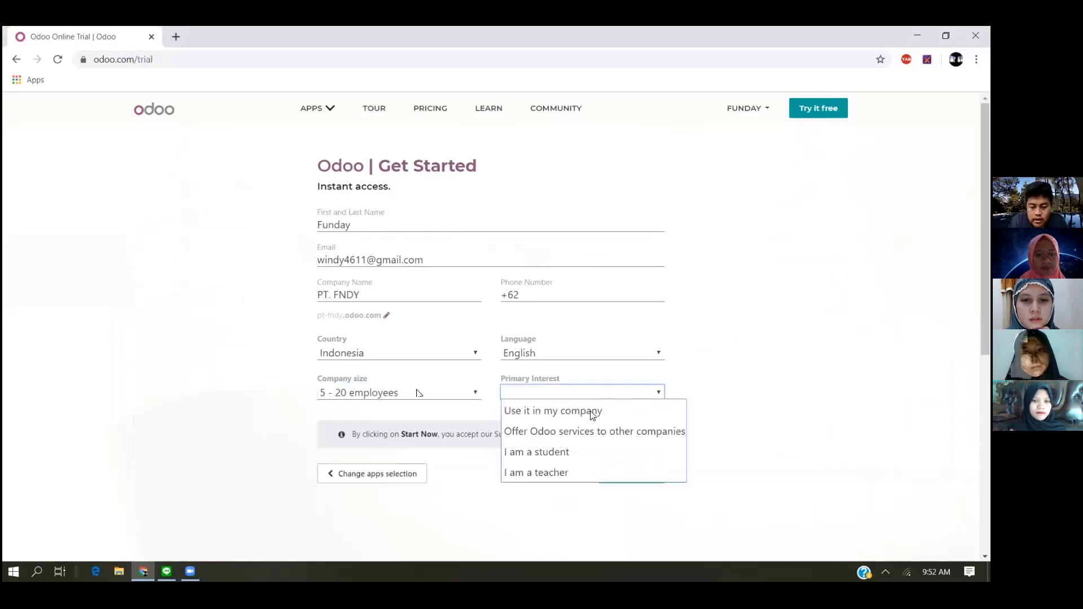
{"action": "left_click", "coordinate": [597, 452]}
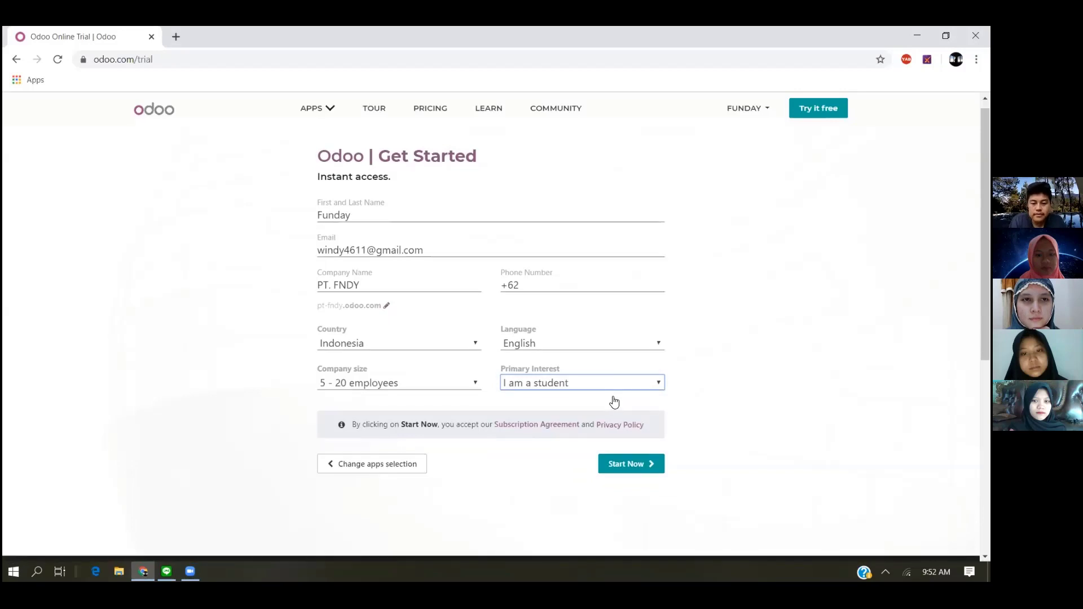
- Start the trial database, reload its page and open the Accounting app
{"action": "scroll", "coordinate": [612, 401], "scroll_direction": "down", "scroll_amount": 3}
{"action": "left_click", "coordinate": [636, 303]}
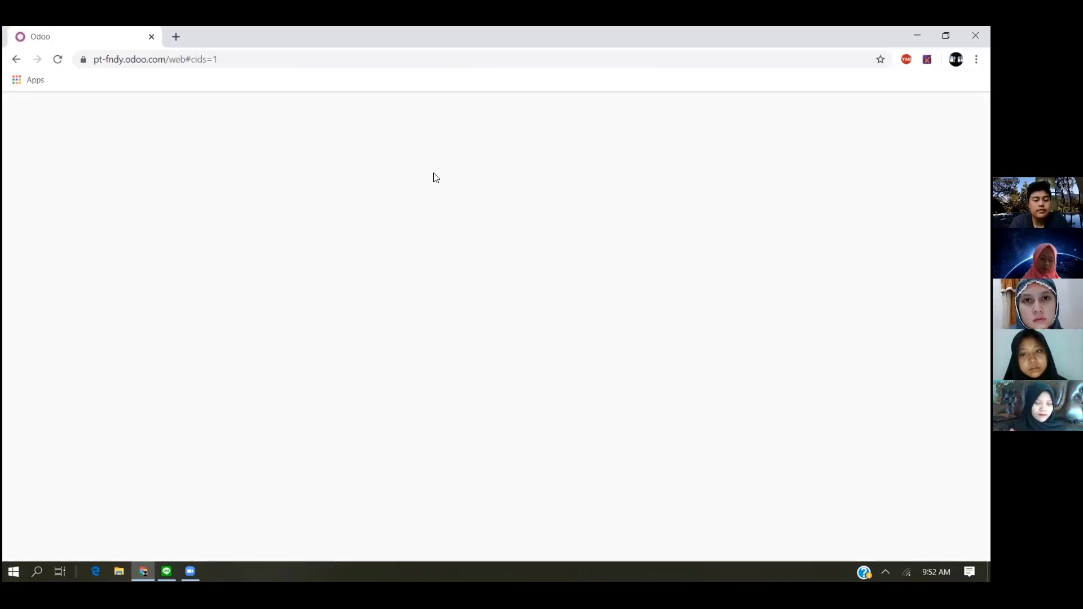
{"action": "left_click", "coordinate": [59, 61]}
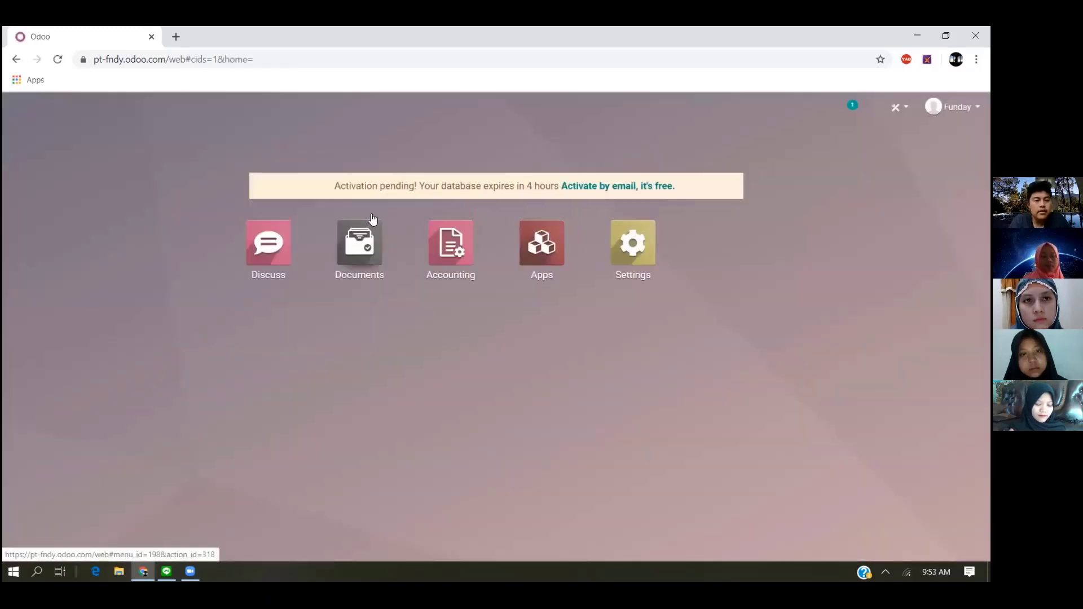
{"action": "left_click", "coordinate": [458, 256]}
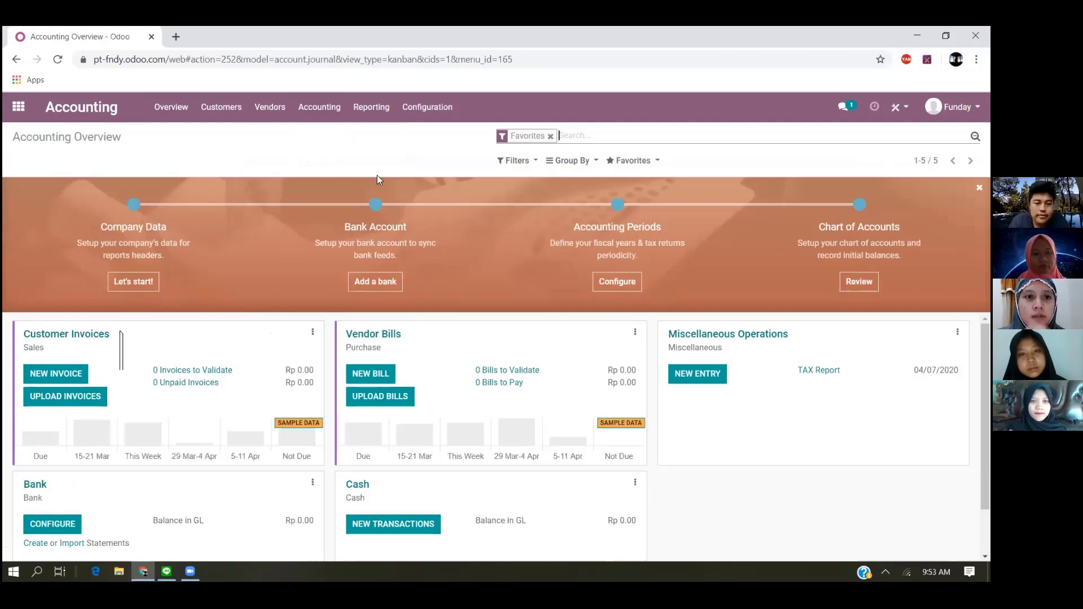
- Open the unposted journal entries from the General Ledger report and create a new journal entry with an empty item line
{"action": "left_click", "coordinate": [322, 109]}
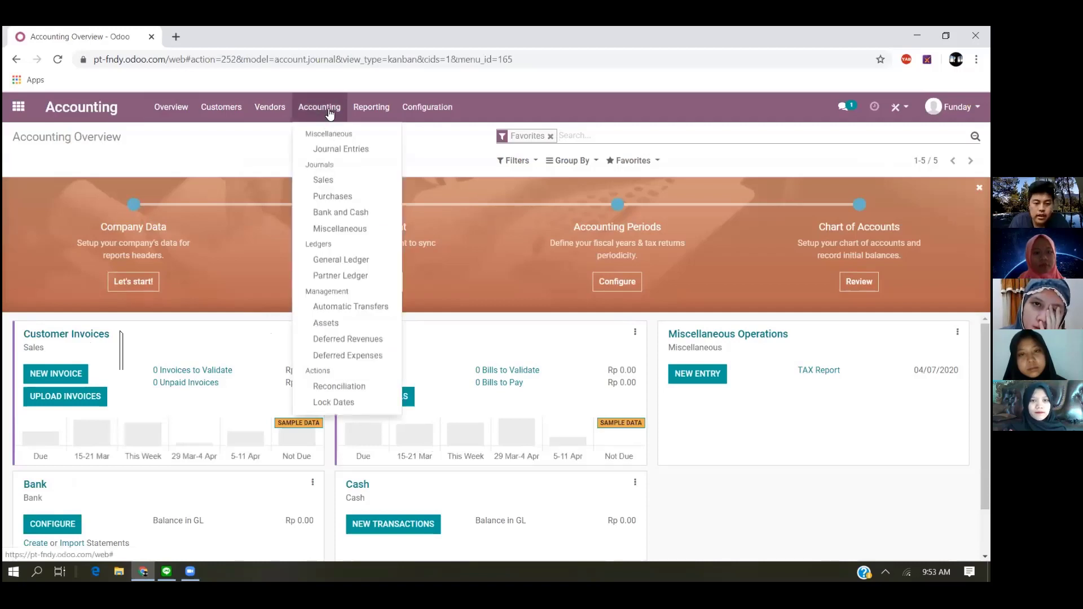
{"action": "left_click", "coordinate": [351, 257]}
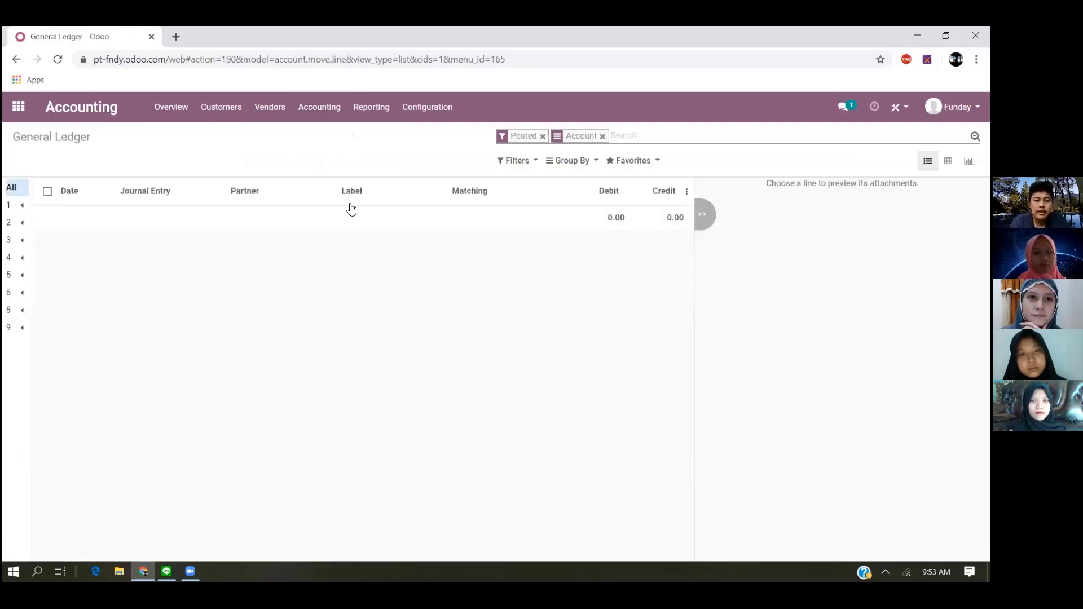
{"action": "left_click", "coordinate": [388, 112]}
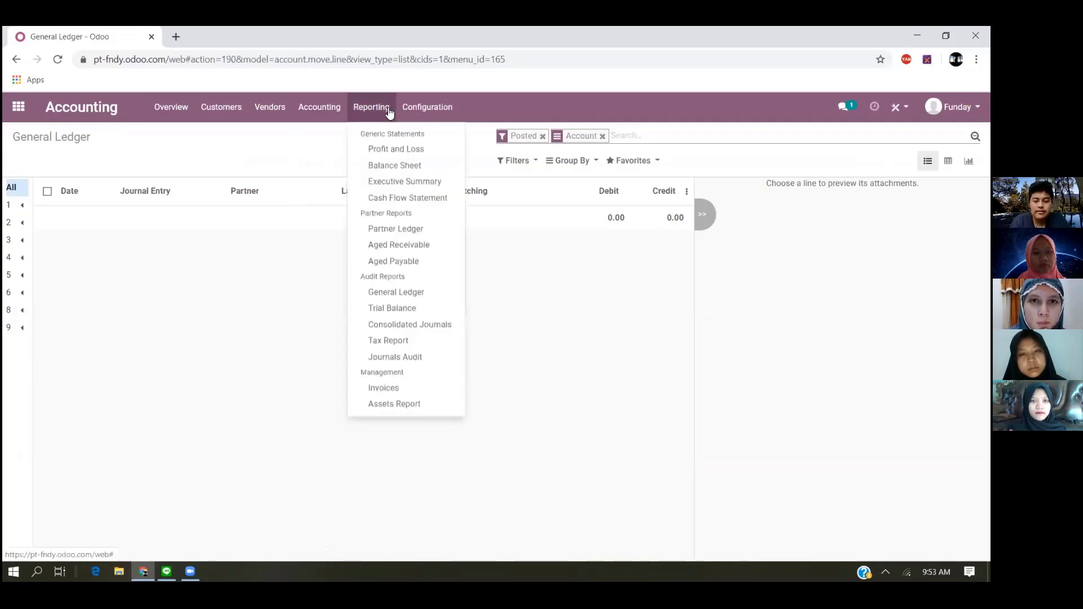
{"action": "left_click", "coordinate": [397, 292]}
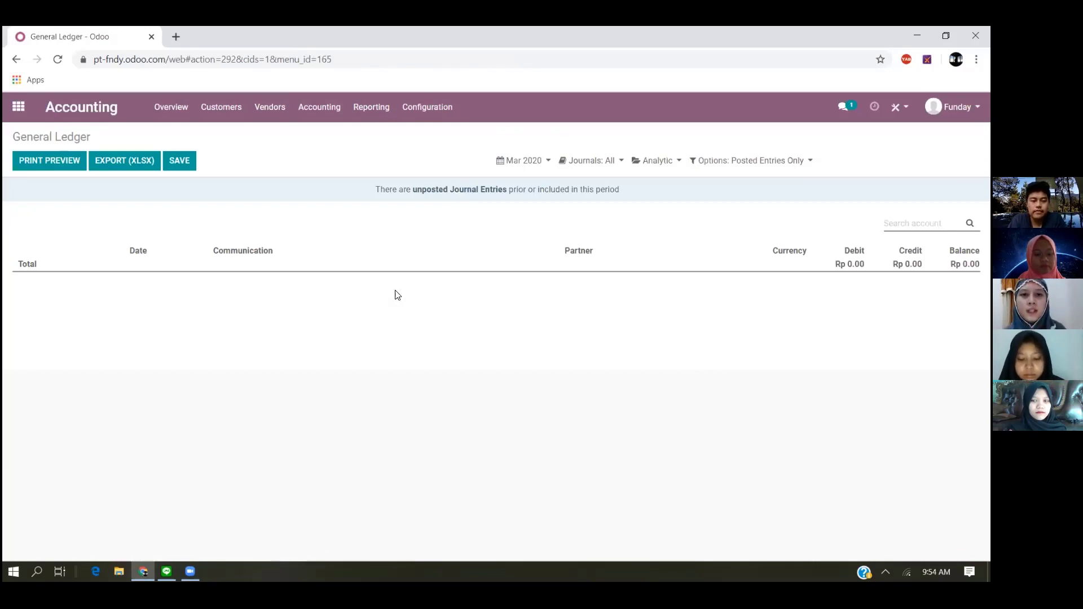
{"action": "left_click", "coordinate": [455, 189]}
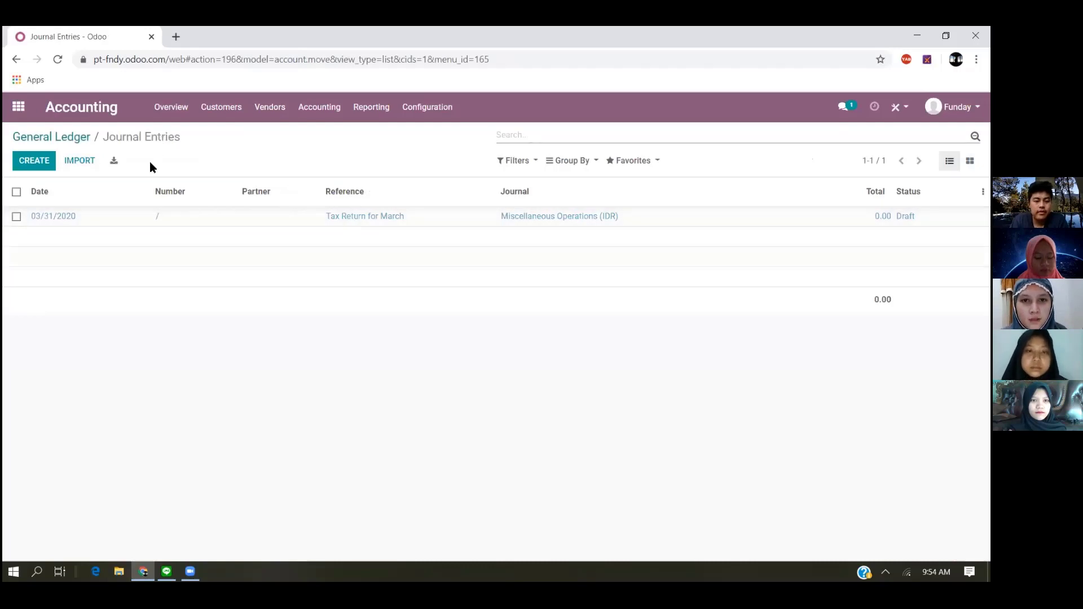
{"action": "left_click", "coordinate": [24, 164]}
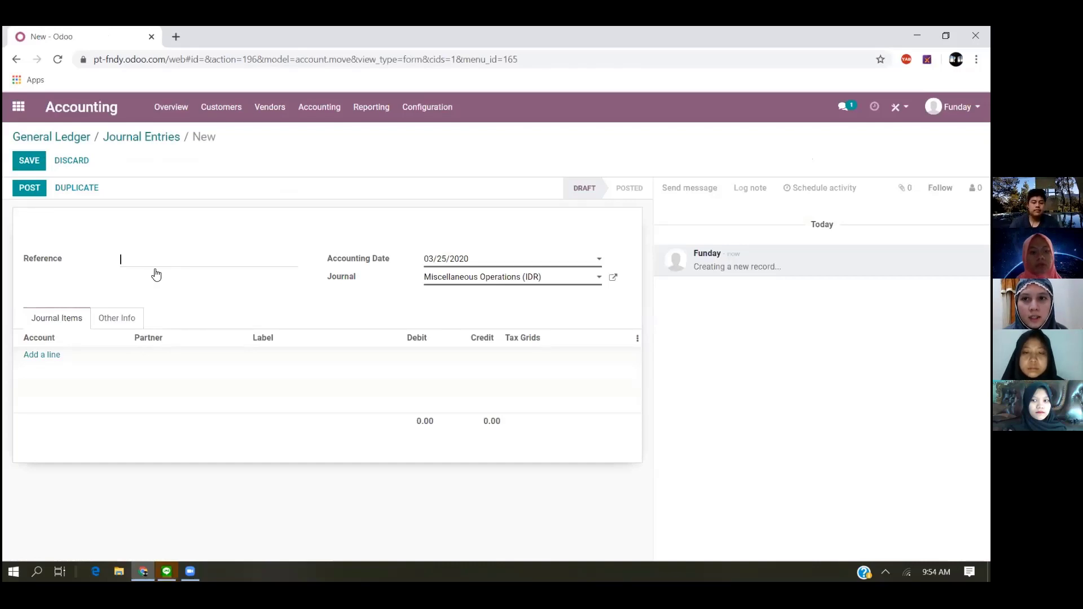
{"action": "left_click", "coordinate": [39, 356]}
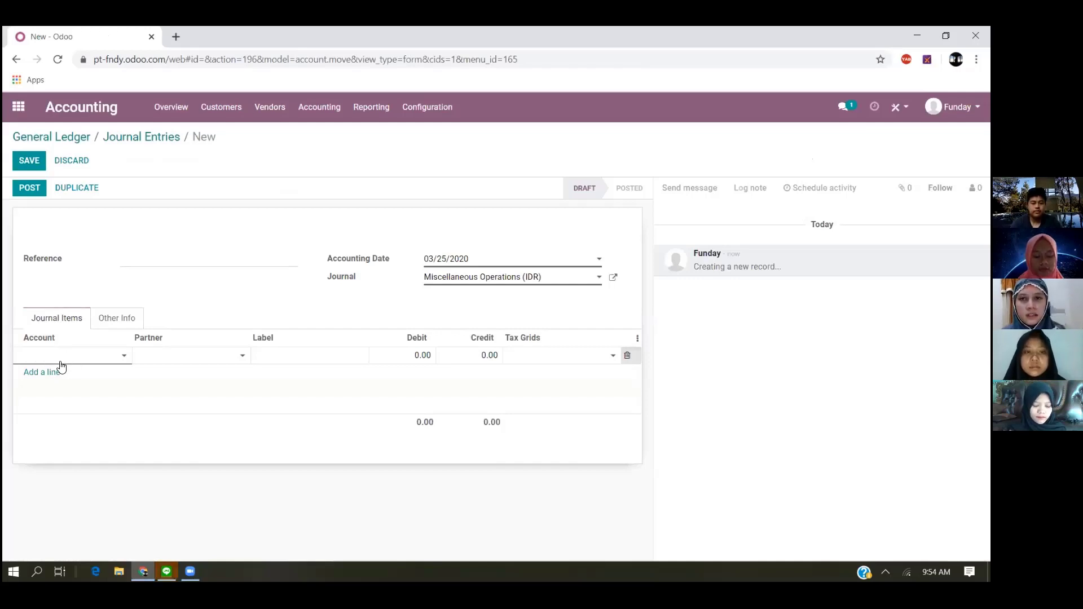
{"action": "type", "text": "Mater"}
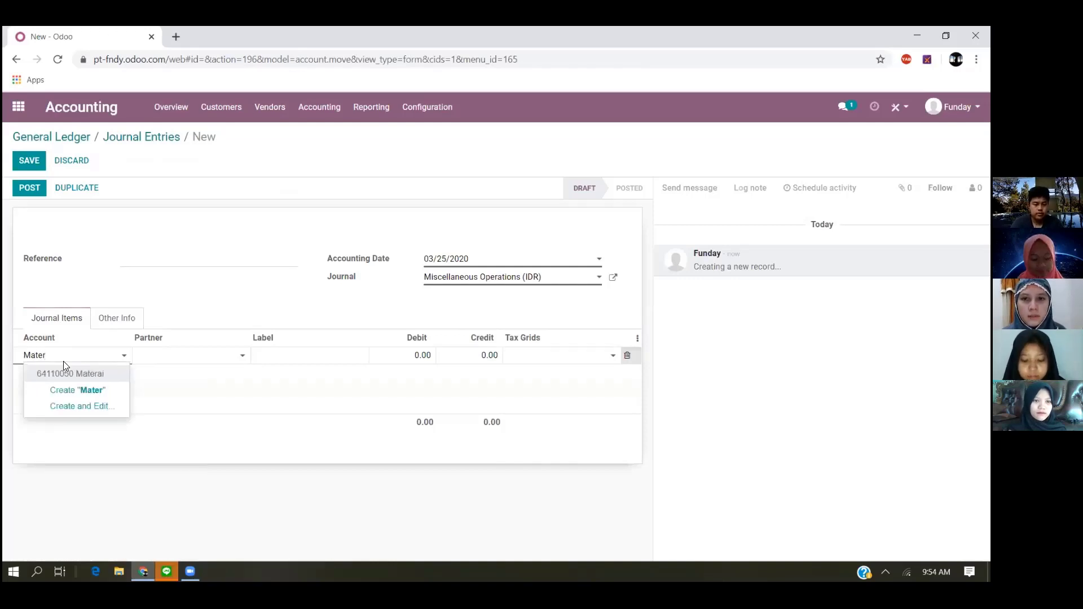
{"action": "left_click", "coordinate": [65, 368]}
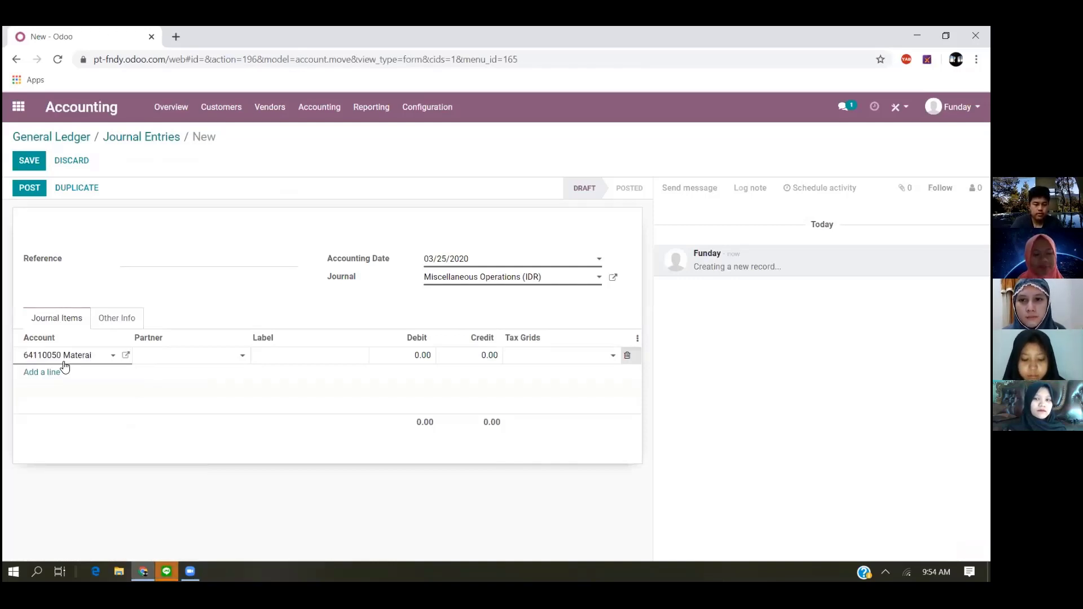
{"action": "key", "text": "BackSpace"}
{"action": "key", "text": "BackSpace"}
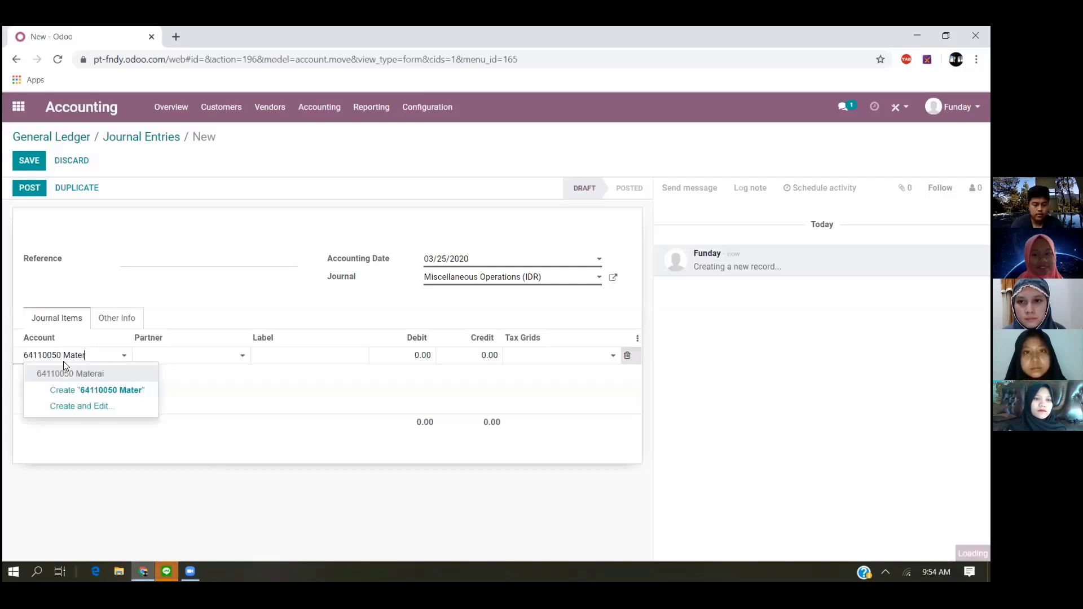
{"action": "type", "text": "ia"}
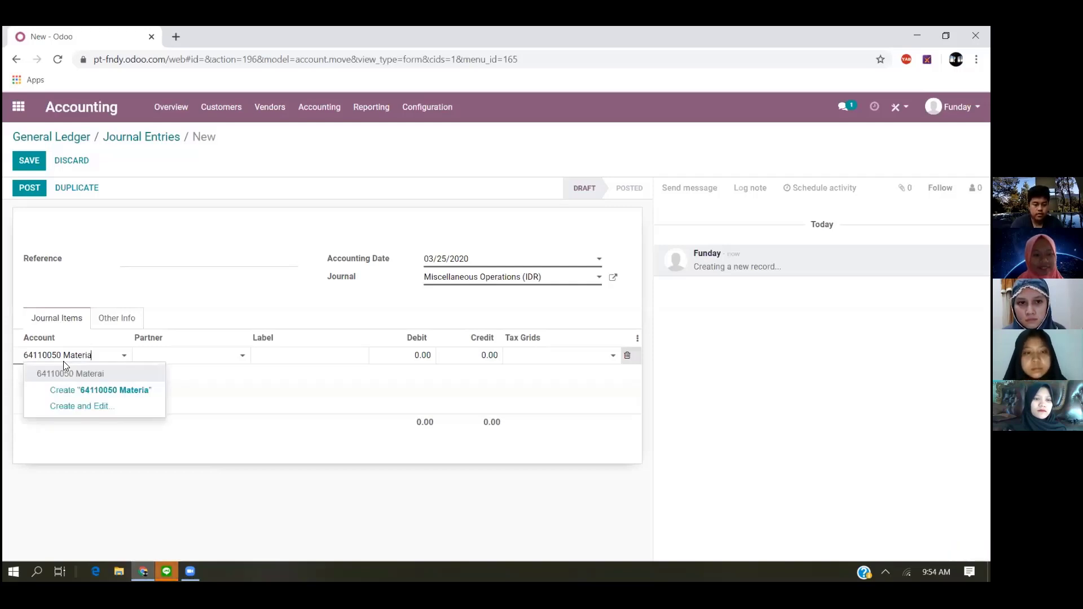
- Enter "Material Cost" as the account of the journal item line and request its creation as a new account
{"action": "key", "text": "ctrl+a"}
{"action": "type", "text": "mater"}
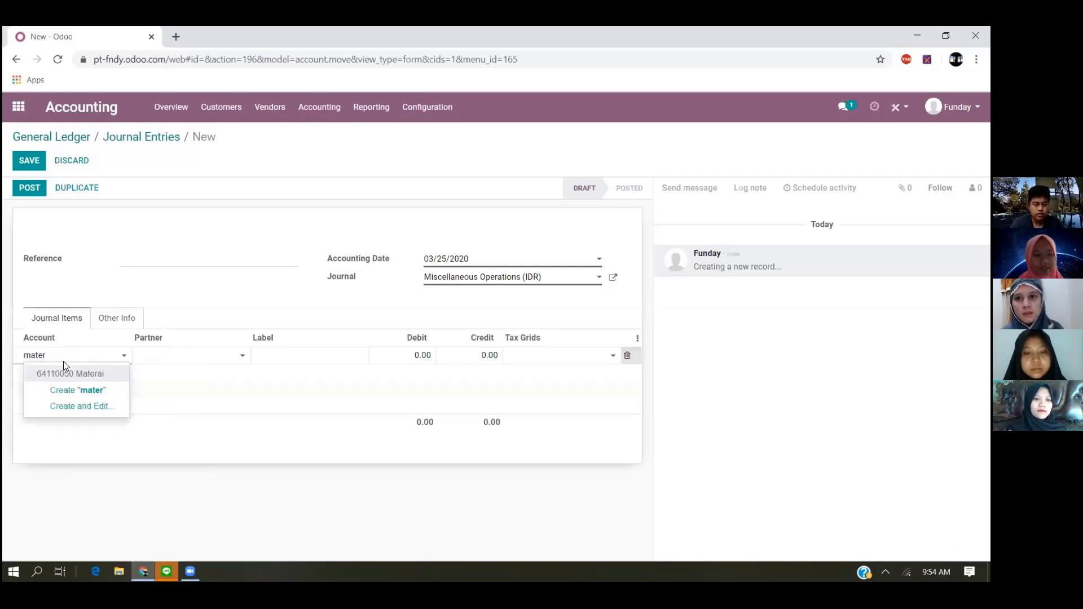
{"action": "type", "text": "ial"}
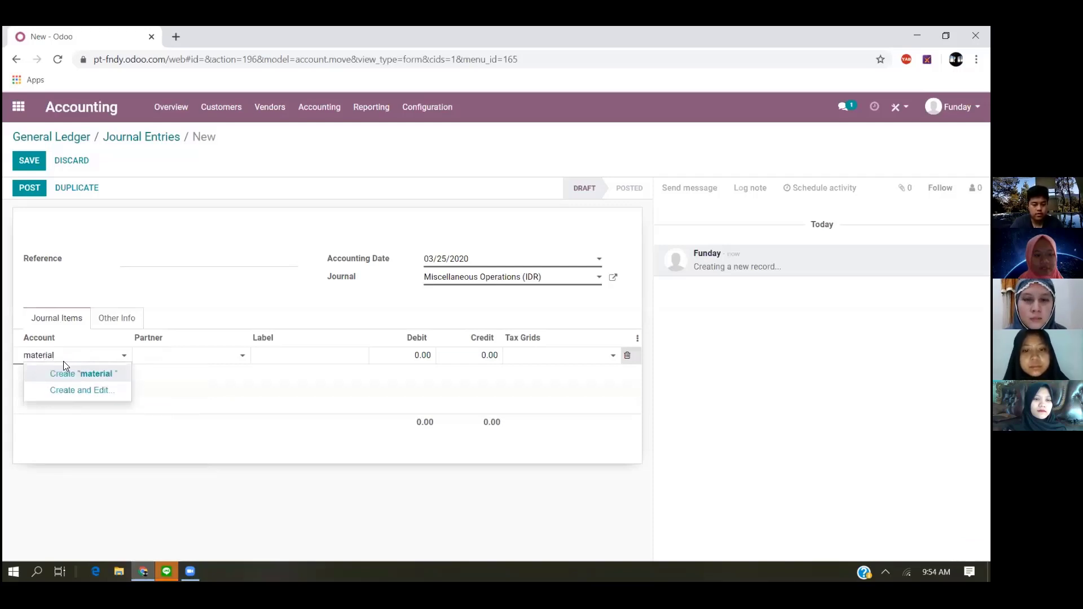
{"action": "type", "text": " Cost"}
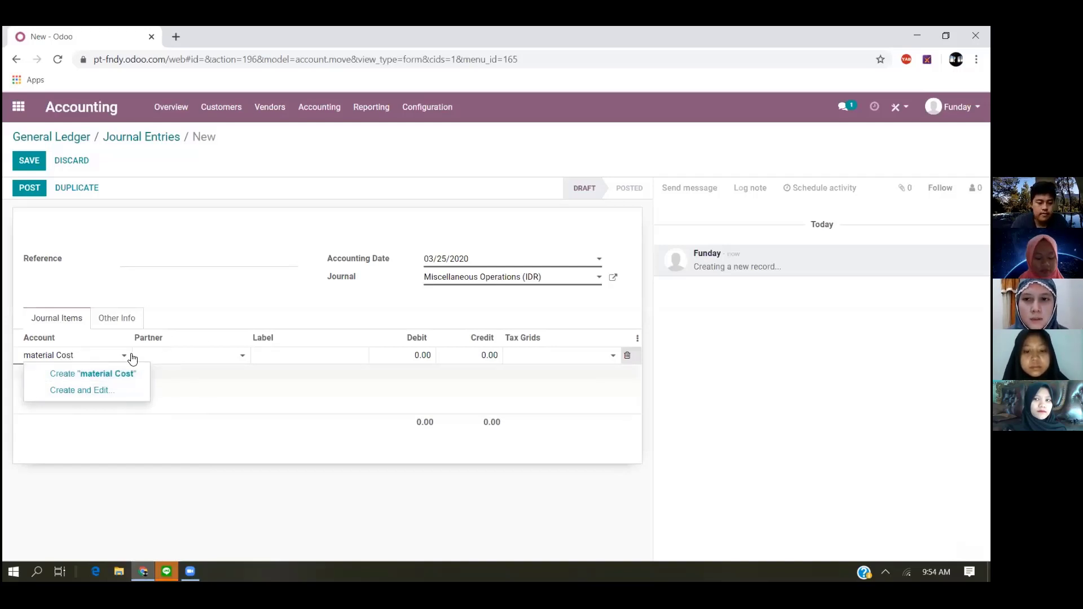
{"action": "left_click", "coordinate": [35, 356]}
{"action": "key", "text": "BackSpace"}
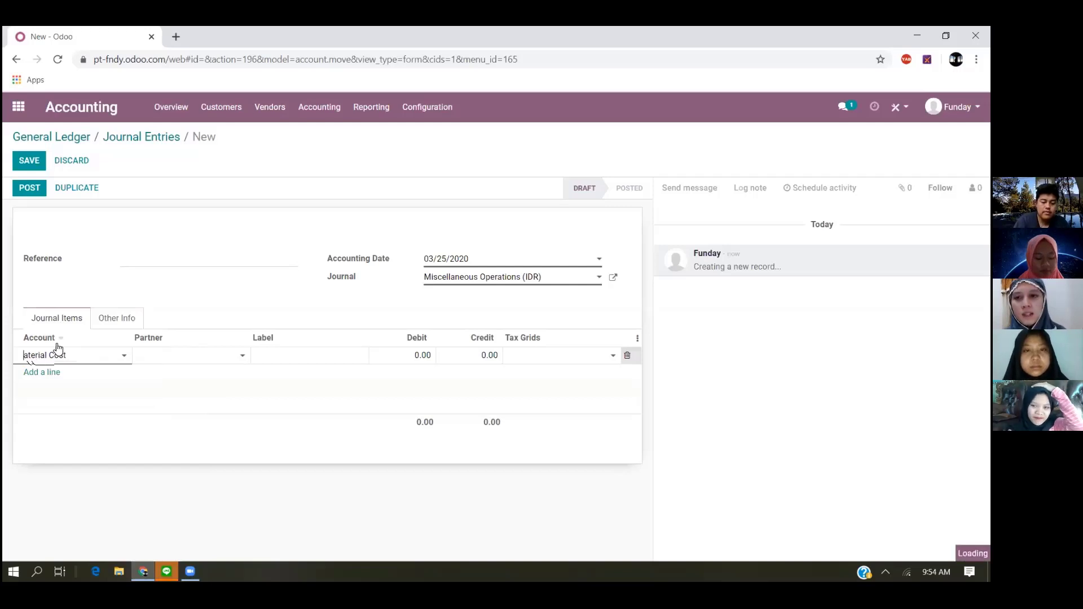
{"action": "type", "text": "M"}
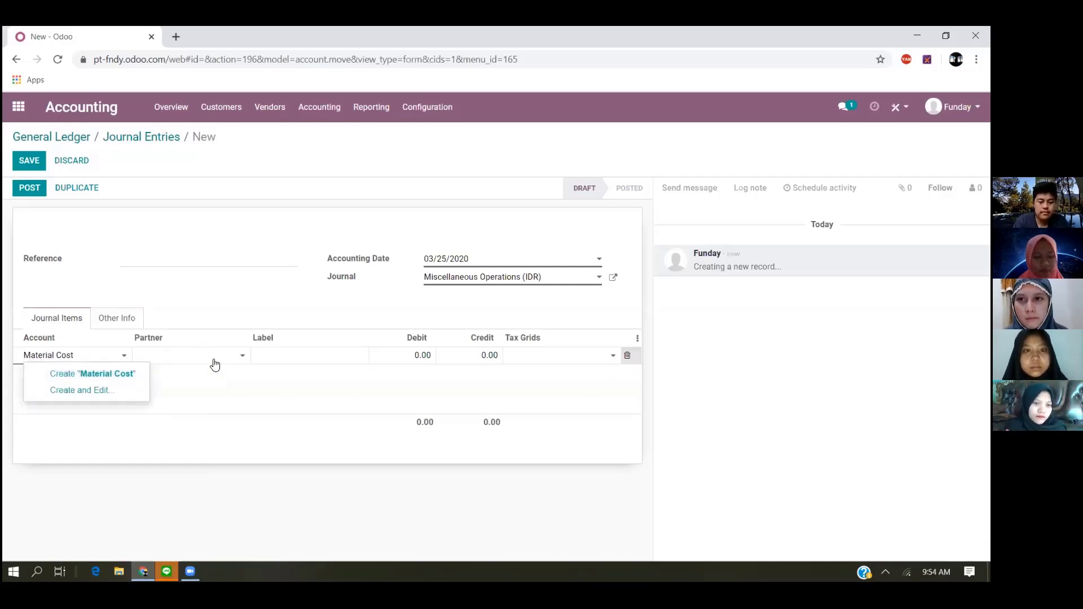
{"action": "left_click", "coordinate": [299, 357]}
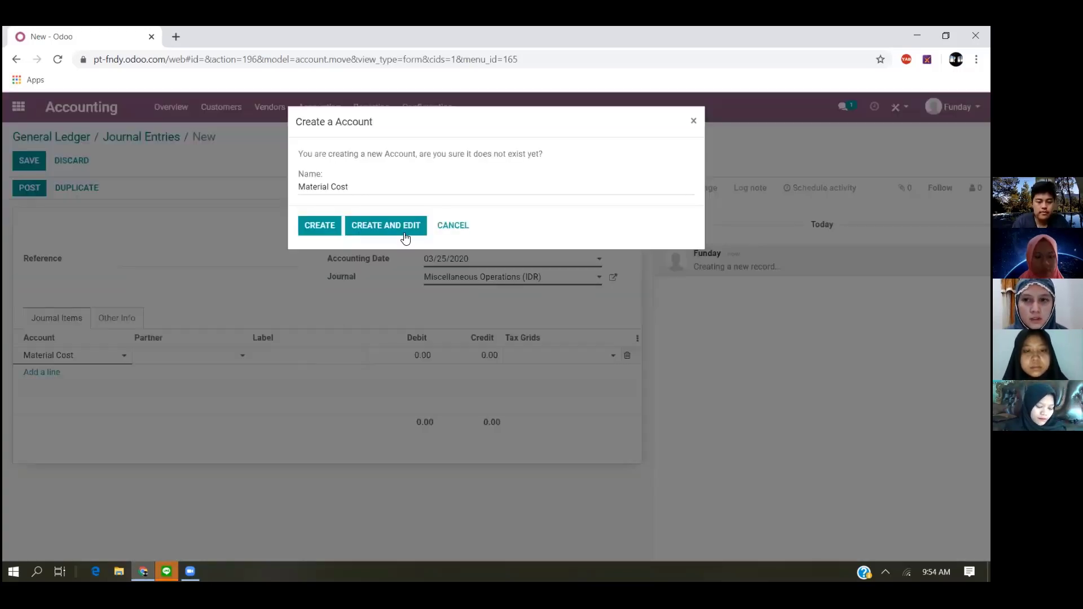
- Create the Material Cost account with code 112 and type Current Assets, and save it
{"action": "left_click", "coordinate": [334, 231]}
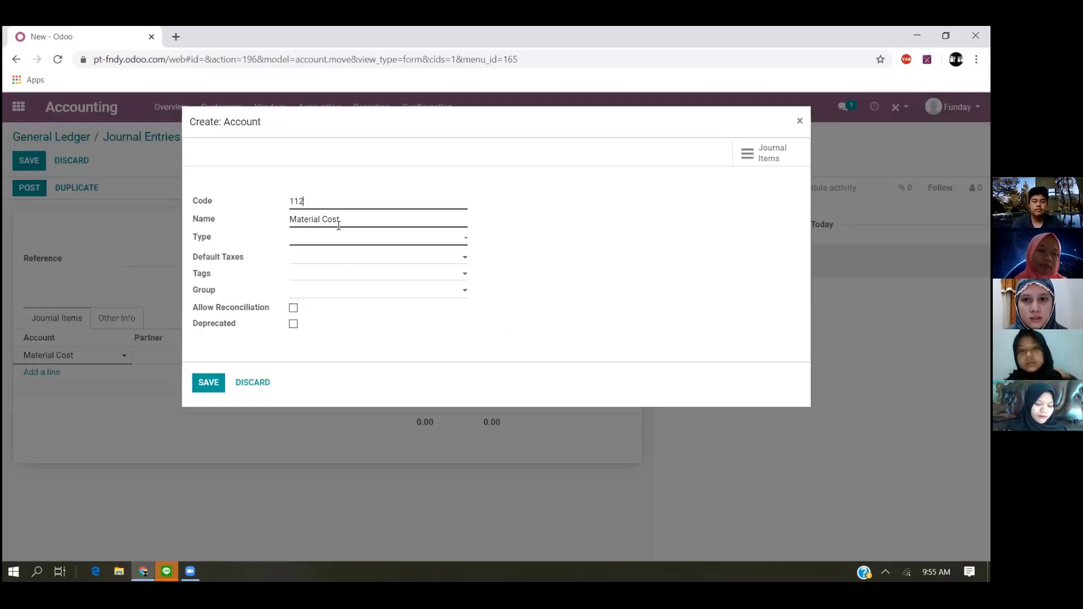
{"action": "left_click", "coordinate": [450, 243]}
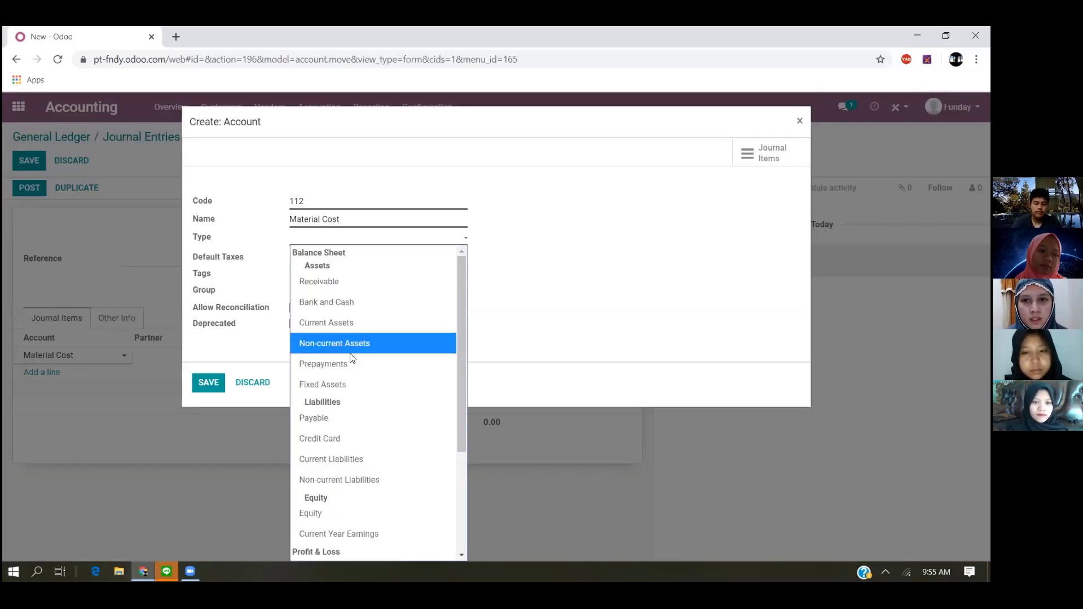
{"action": "left_click", "coordinate": [363, 329]}
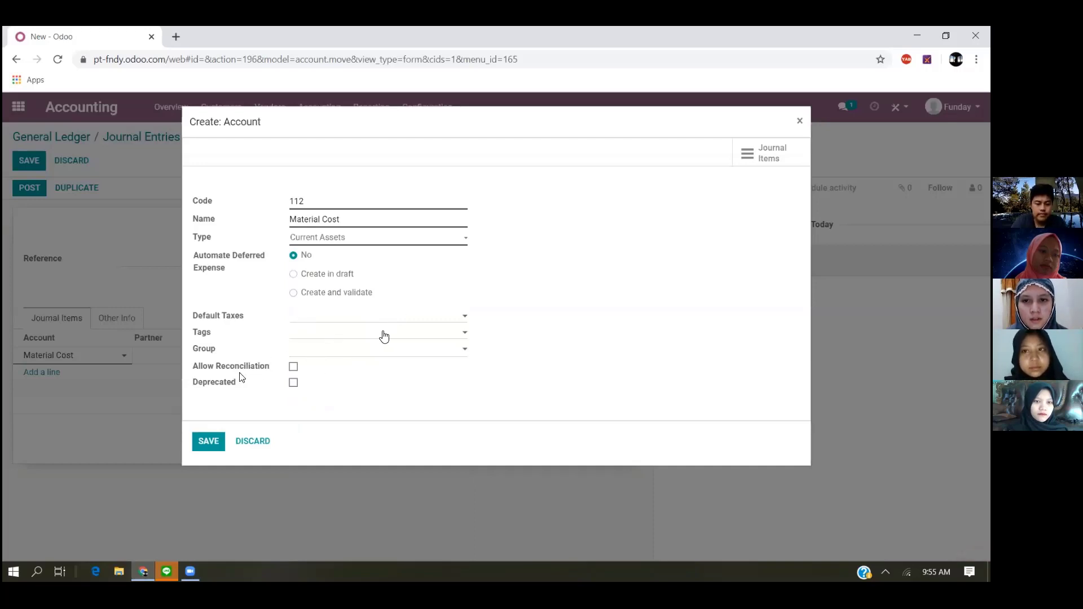
{"action": "left_click", "coordinate": [207, 443]}
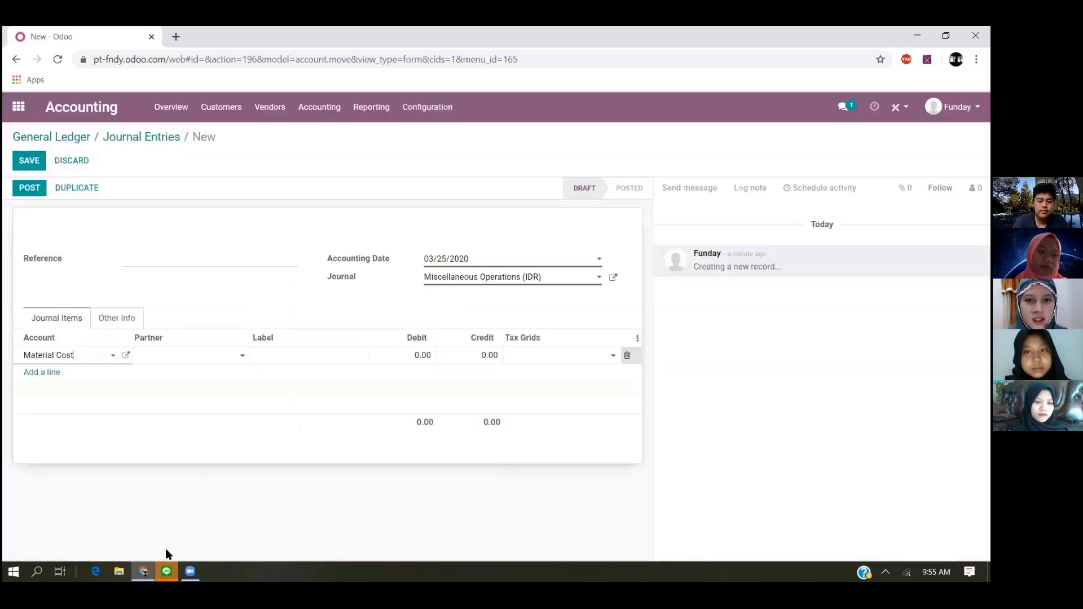
- Set the Material Cost line's debit to 100,000 and add a balancing credit line for account 11110001 Cash
{"action": "left_click", "coordinate": [432, 356]}
{"action": "type", "text": "00000"}
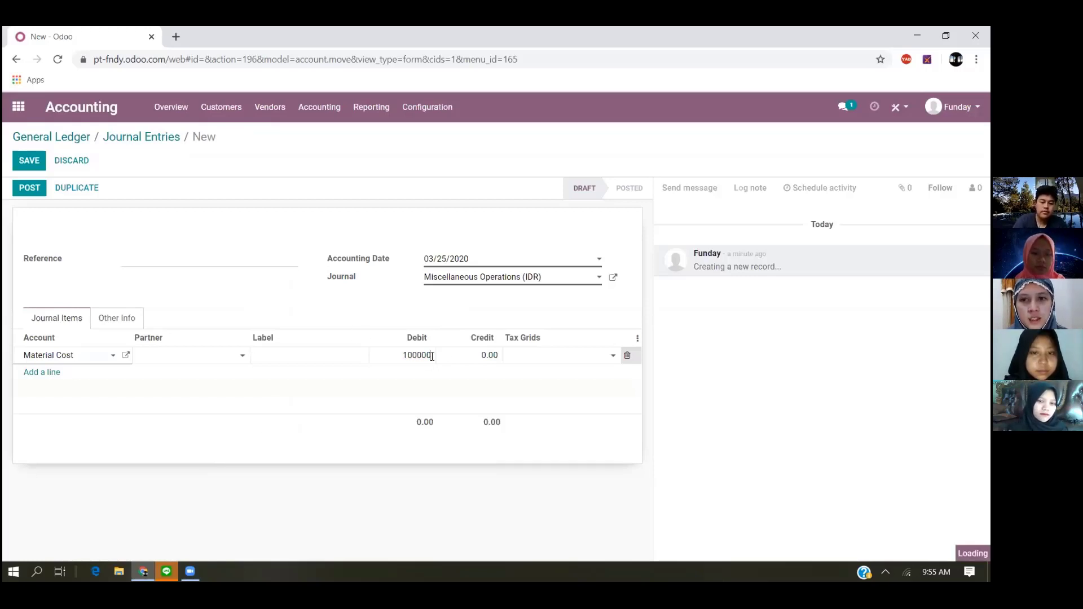
{"action": "key", "text": "Return"}
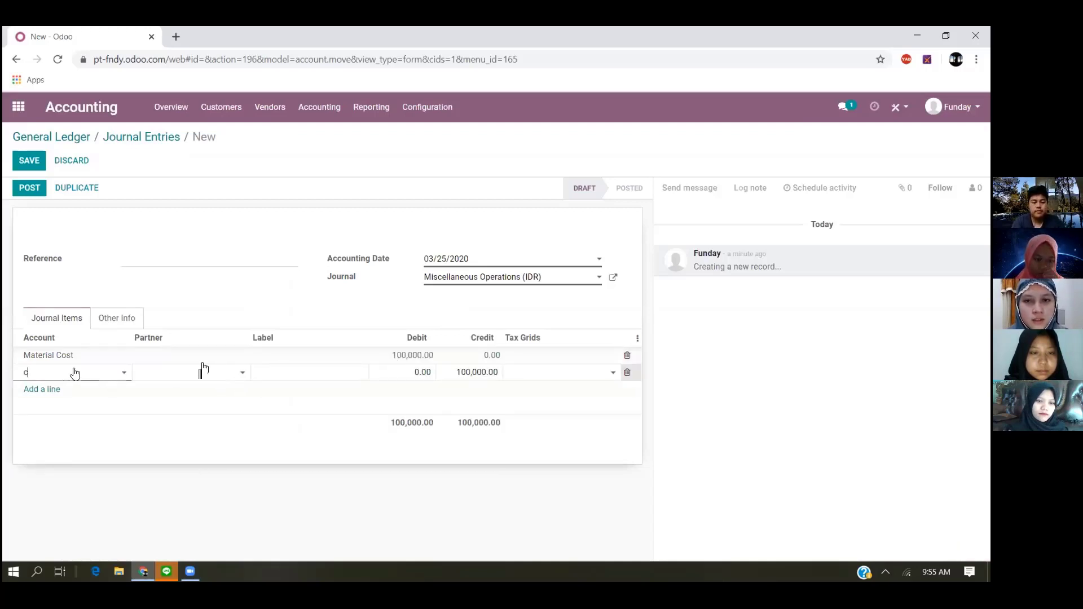
{"action": "type", "text": "c"}
{"action": "left_click", "coordinate": [89, 389]}
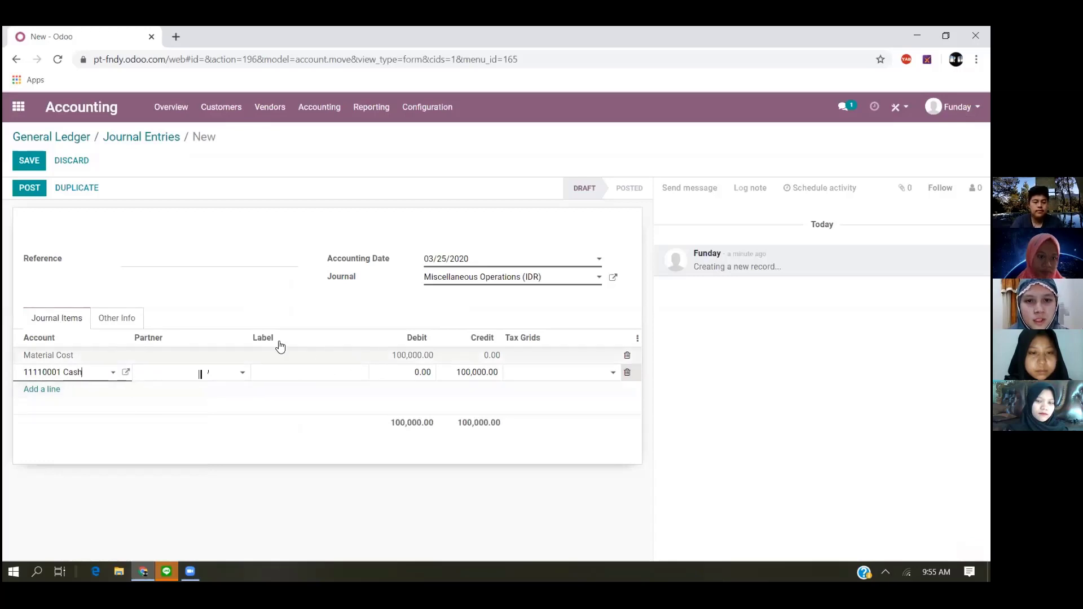
{"action": "left_click", "coordinate": [420, 372]}
{"action": "left_click", "coordinate": [475, 373]}
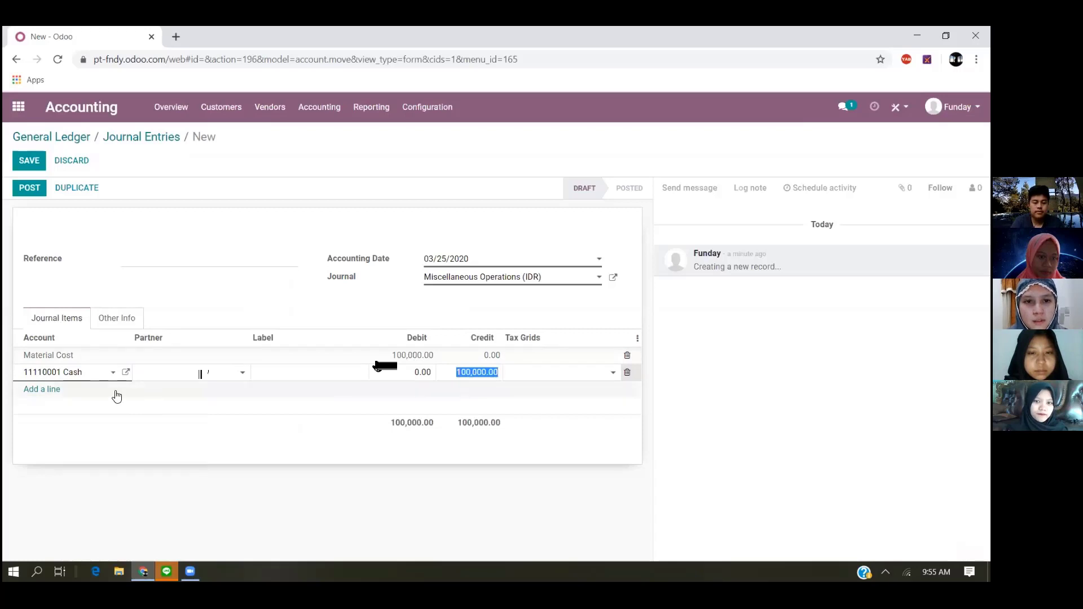
- Add another journal item line for account 112 Material Cost with a debit of 100,000, followed by a balancing credit line
{"action": "left_click", "coordinate": [58, 390]}
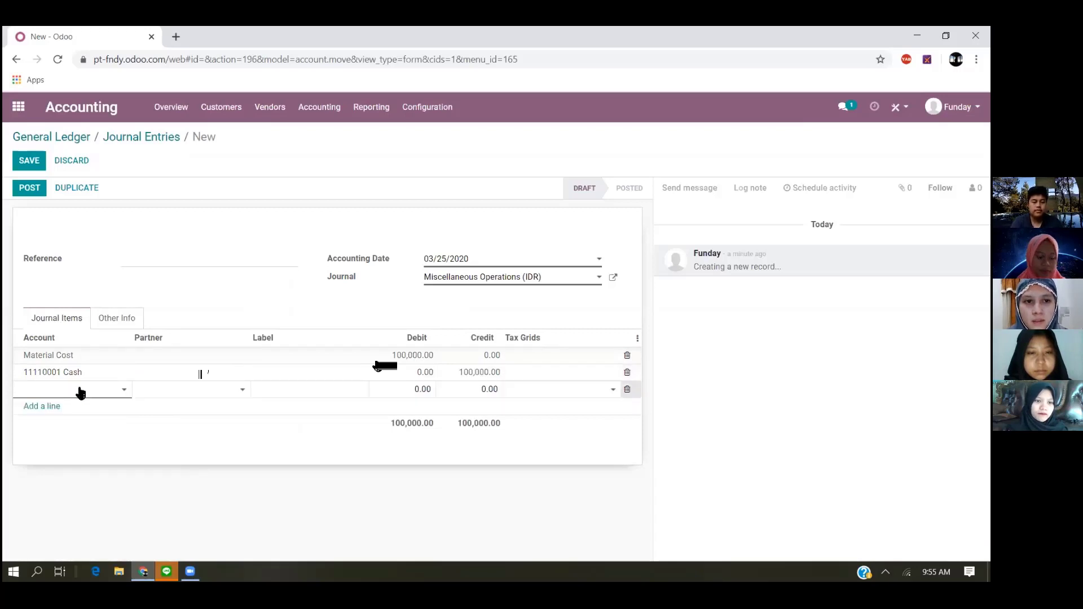
{"action": "type", "text": "M"}
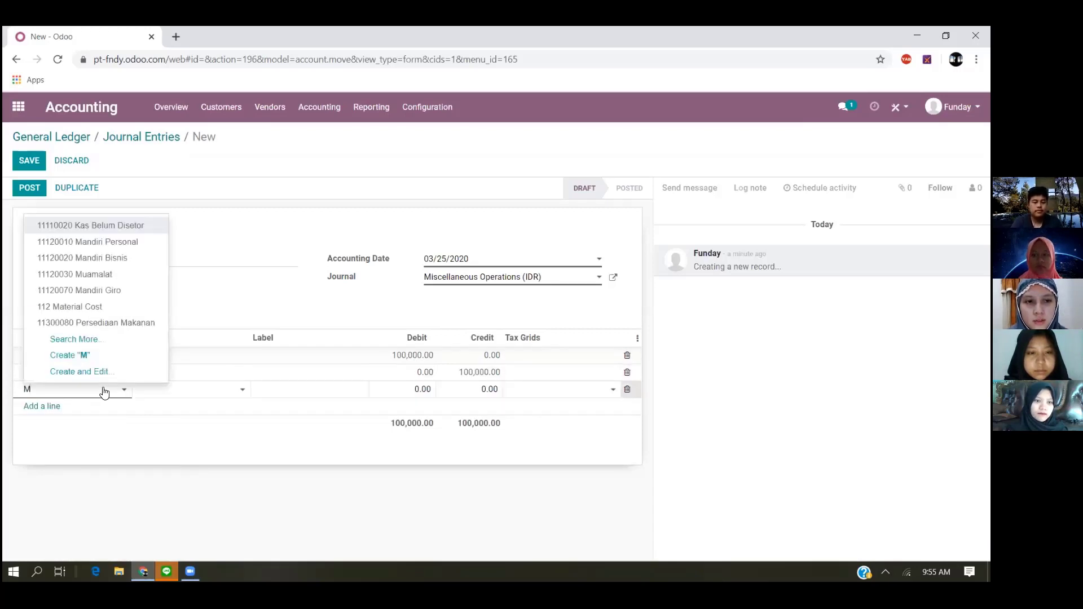
{"action": "type", "text": "ater"}
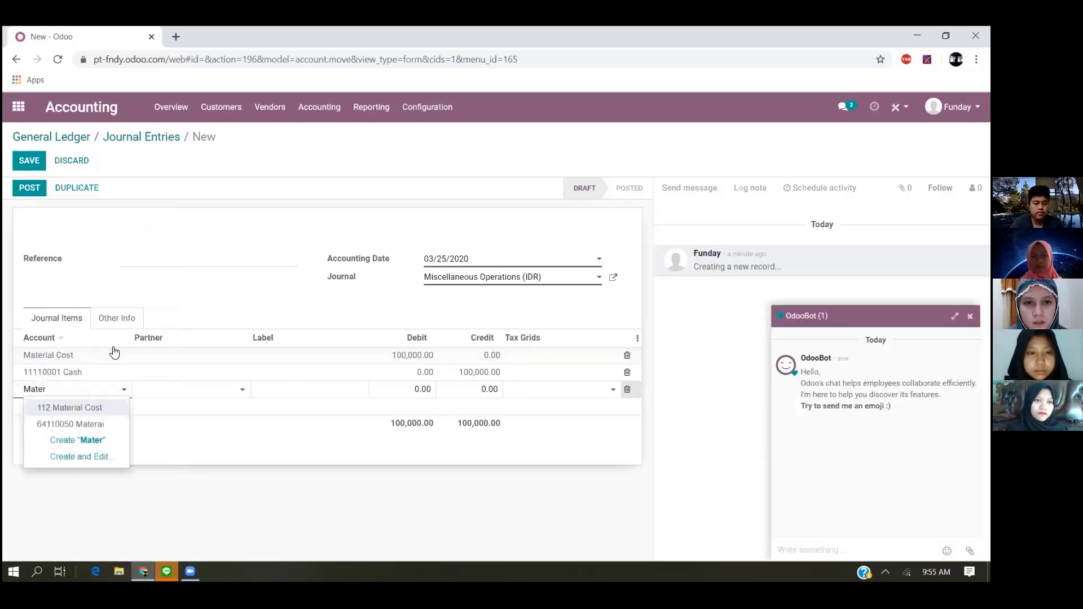
{"action": "left_click", "coordinate": [108, 410]}
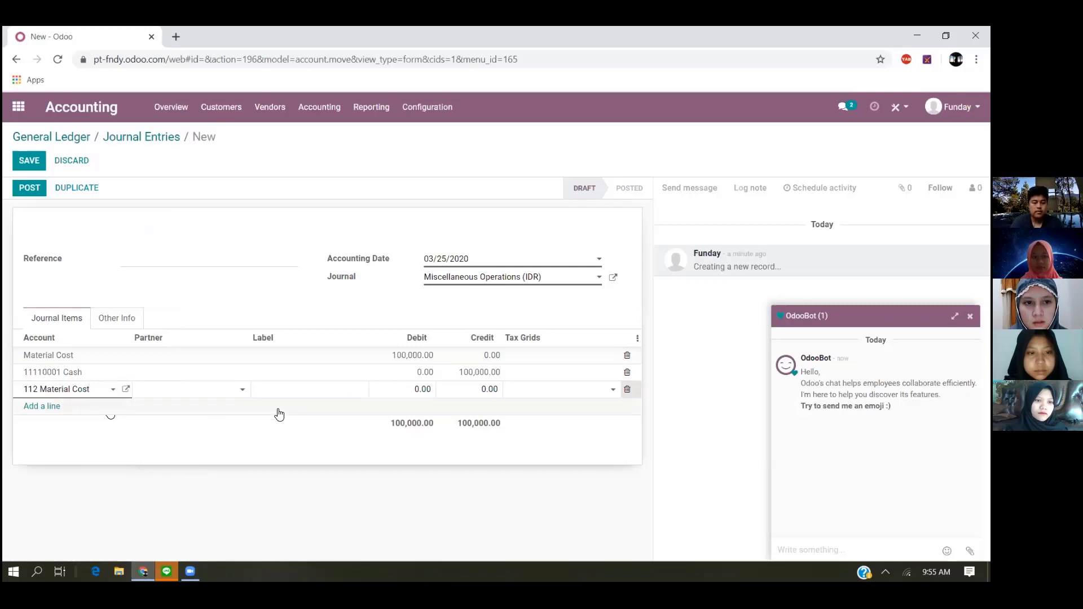
{"action": "left_click", "coordinate": [420, 390]}
{"action": "type", "text": "100,000"}
{"action": "key", "text": "Return"}
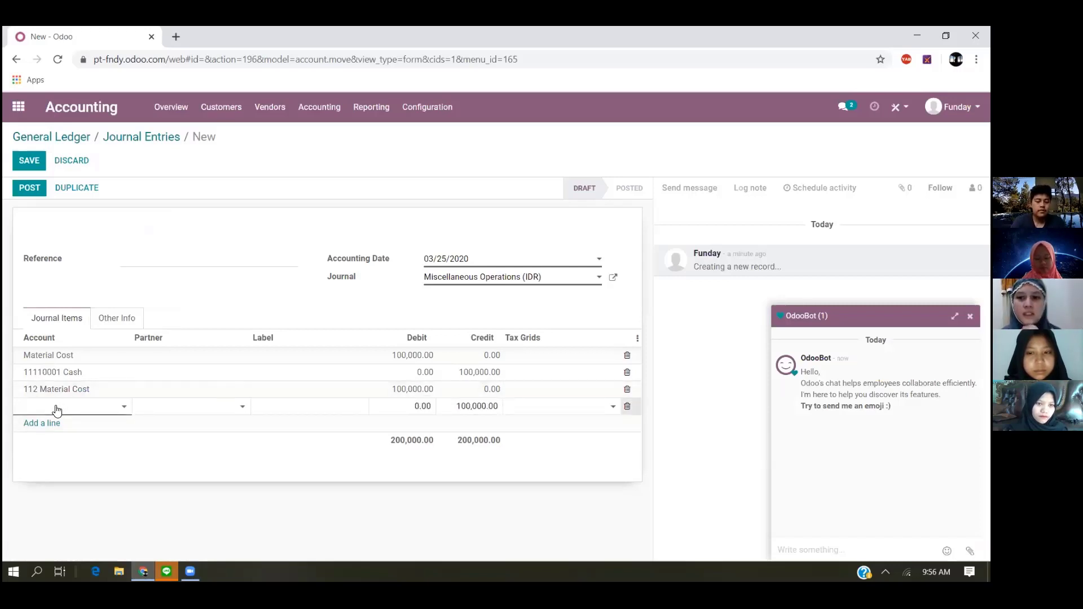
{"action": "type", "text": "cas"}
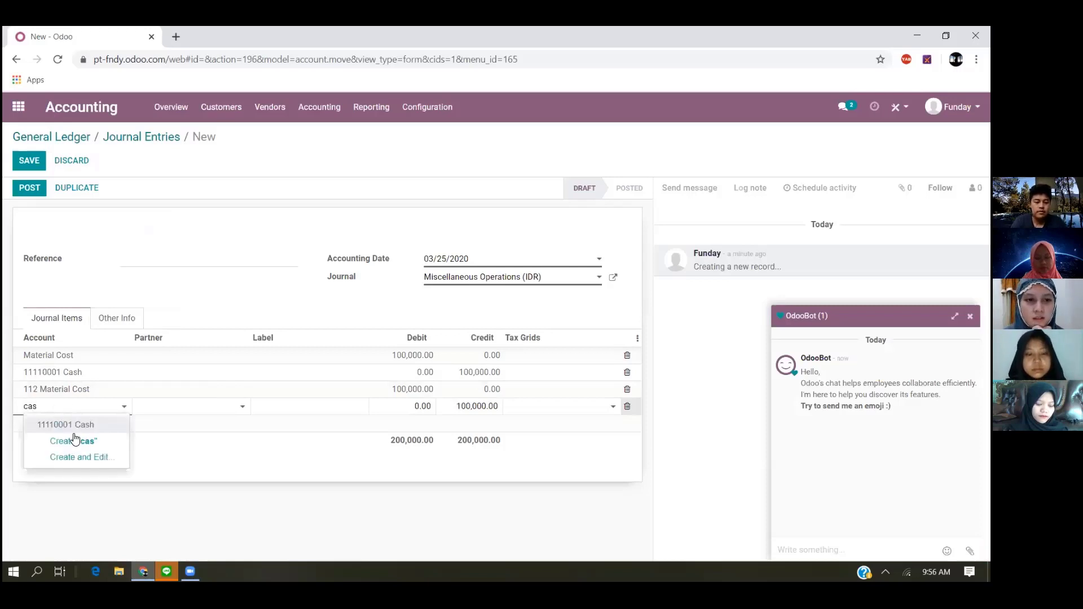
{"action": "left_click", "coordinate": [78, 426]}
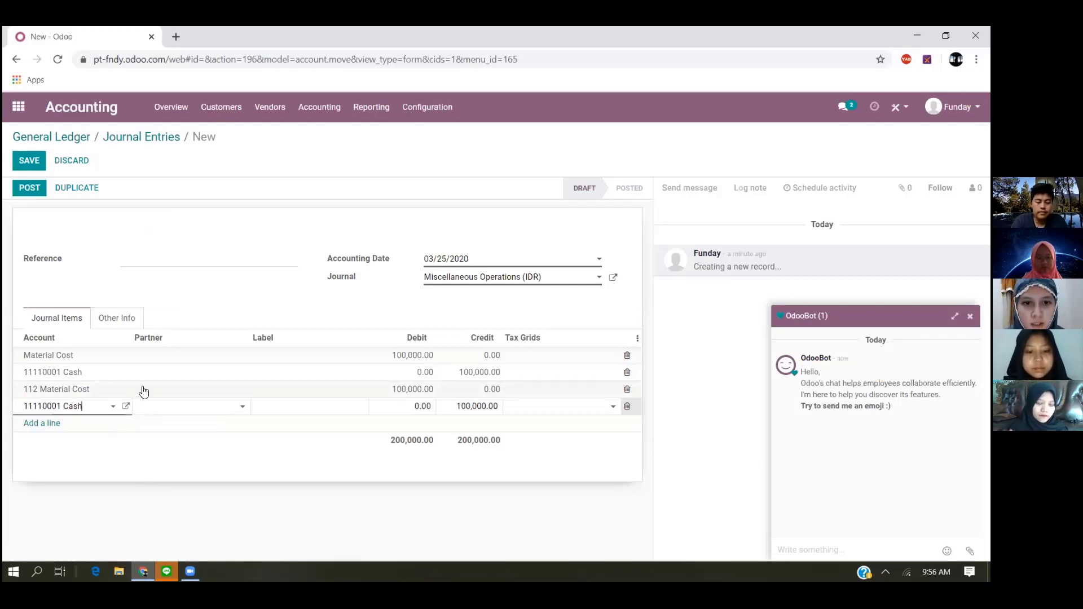
{"action": "left_click", "coordinate": [54, 424]}
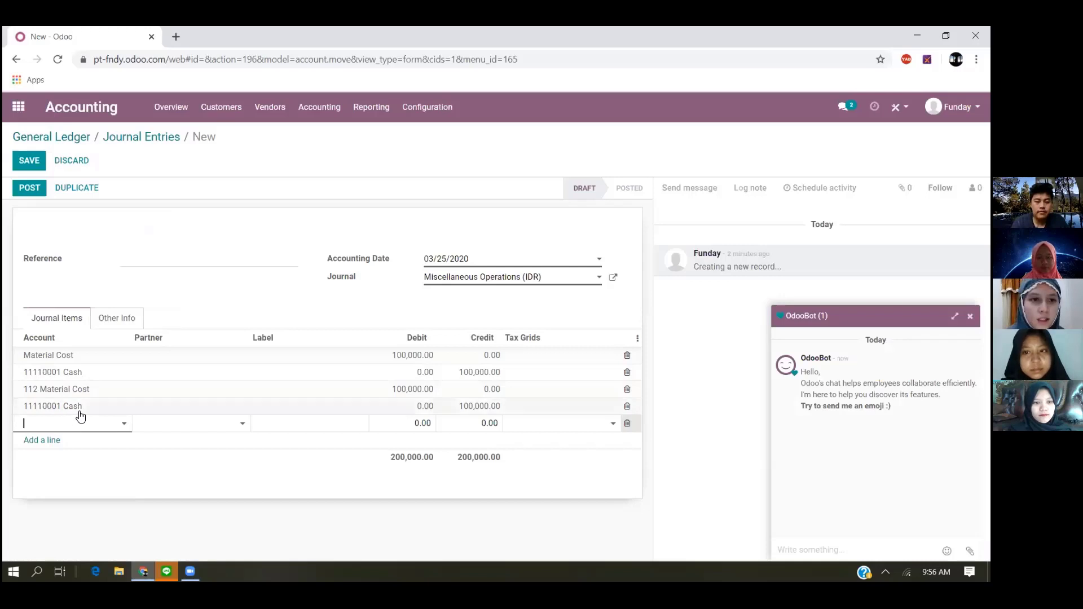
- Set the account of the fourth journal item line to 21100010 Hutang Usaha
{"action": "left_click", "coordinate": [68, 407]}
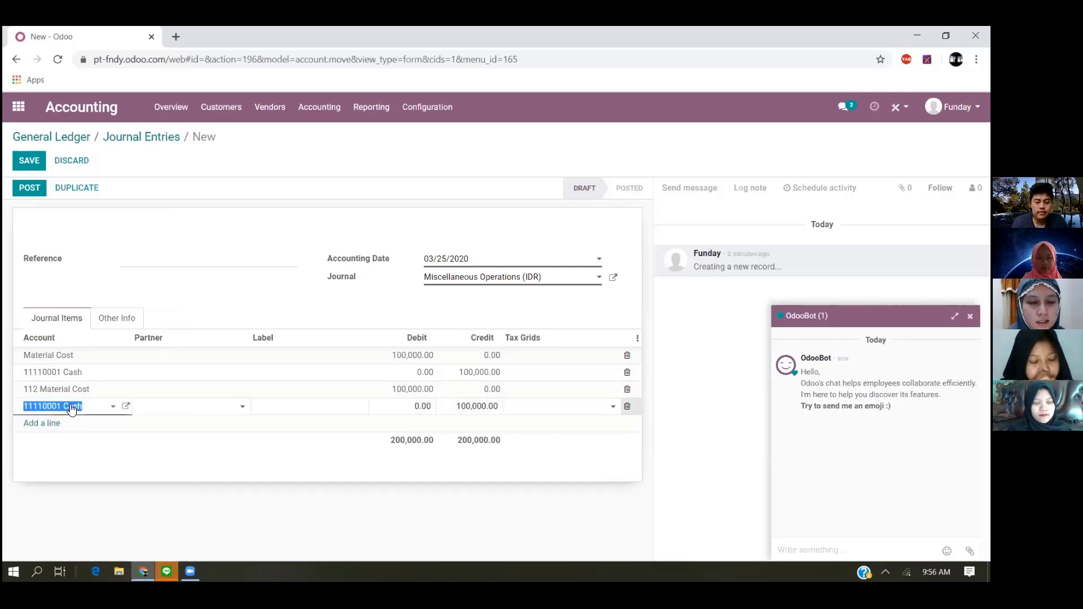
{"action": "type", "text": "pitu"}
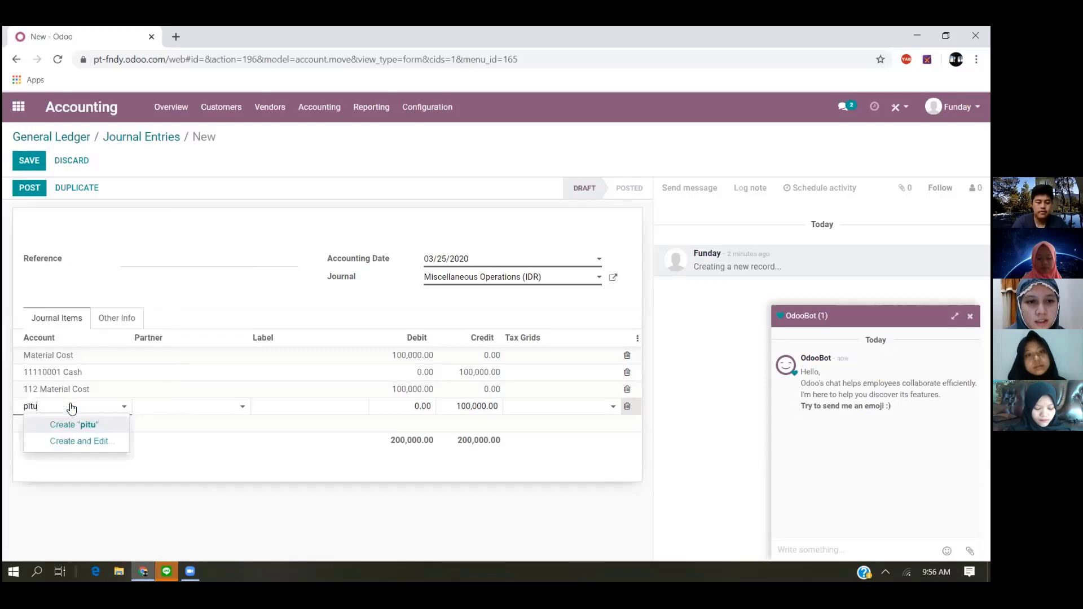
{"action": "type", "text": "hutang"}
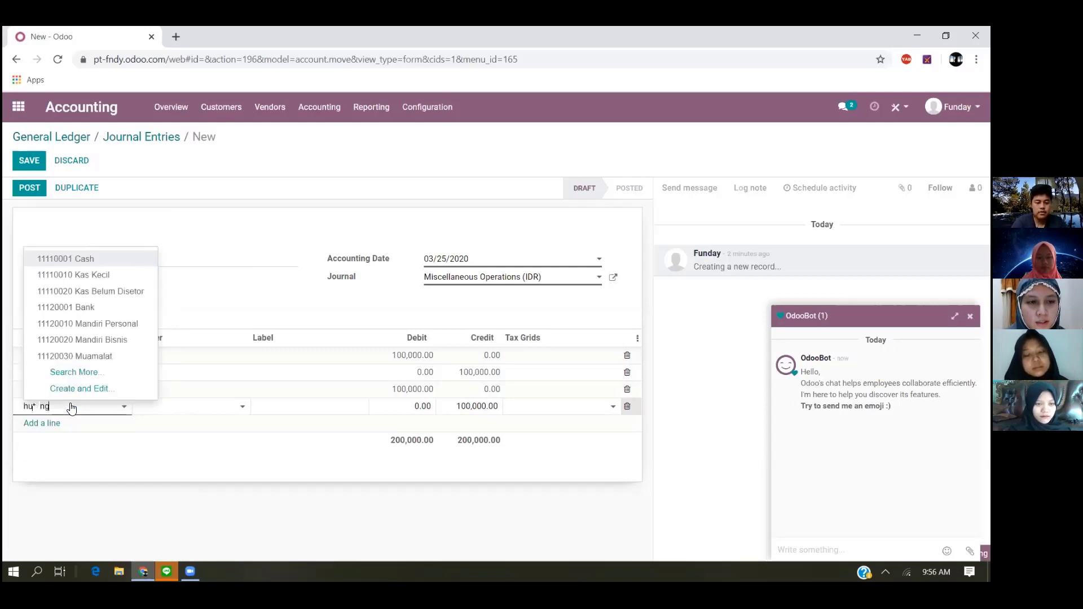
{"action": "left_click", "coordinate": [134, 243]}
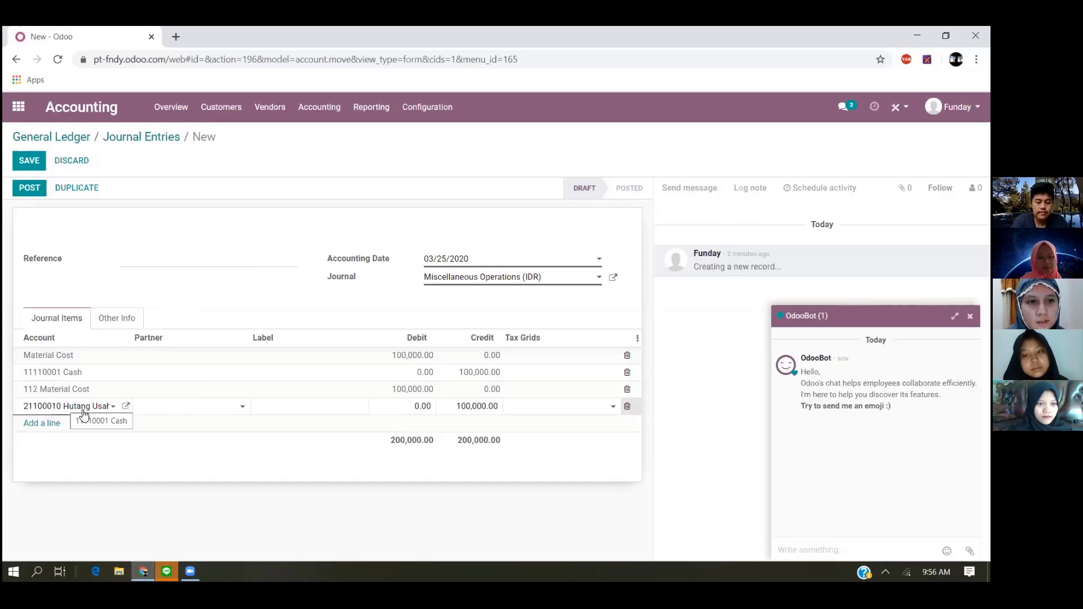
- Add a third journal item line for account 112 Material Cost with a debit of 100,000
{"action": "left_click", "coordinate": [47, 430]}
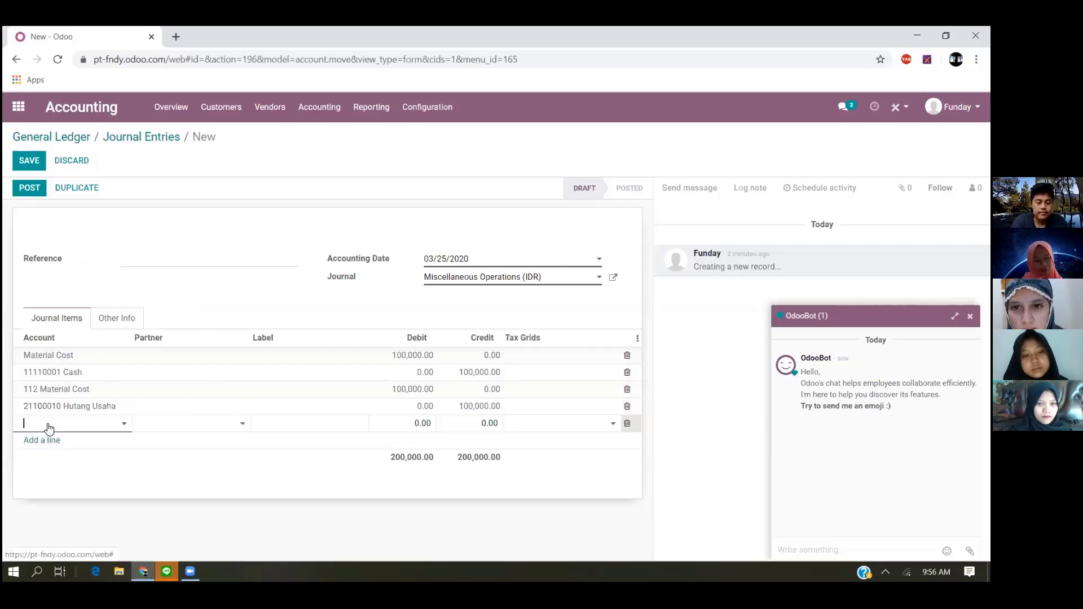
{"action": "type", "text": "mater"}
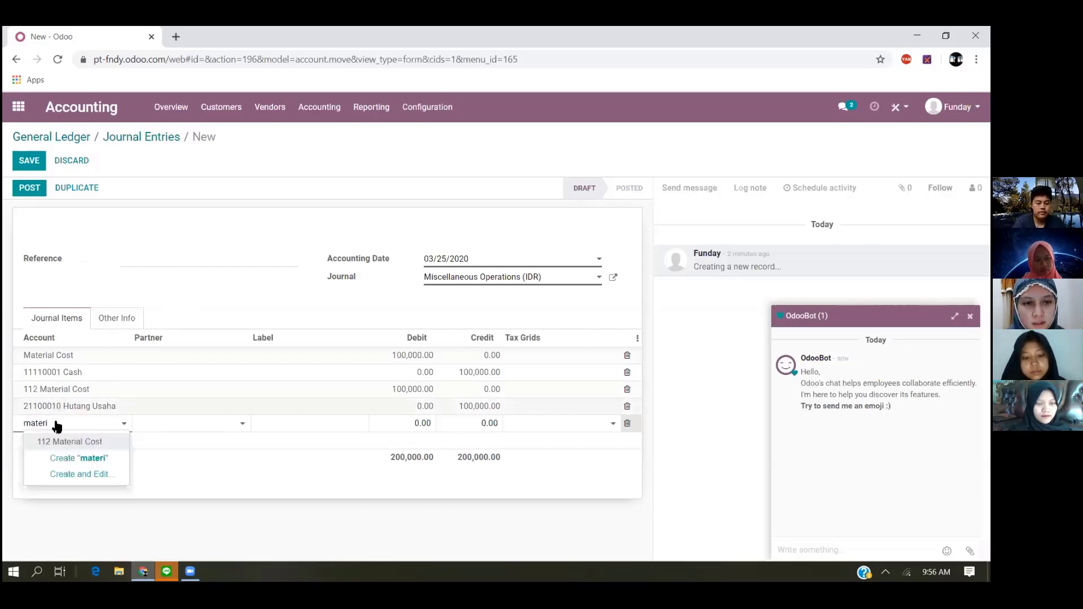
{"action": "key", "text": "Tab"}
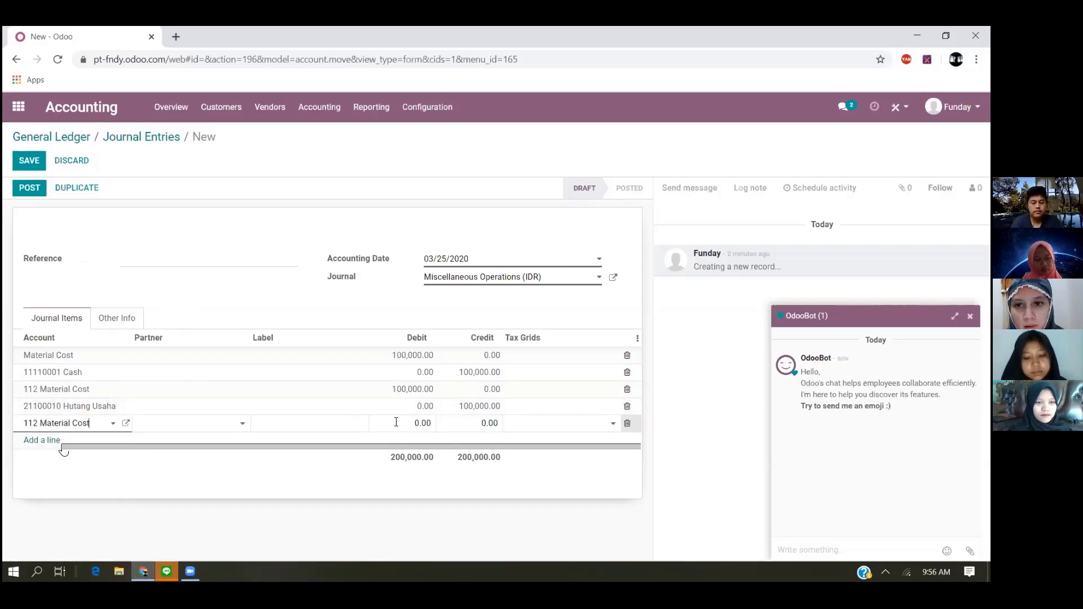
{"action": "left_click", "coordinate": [424, 423]}
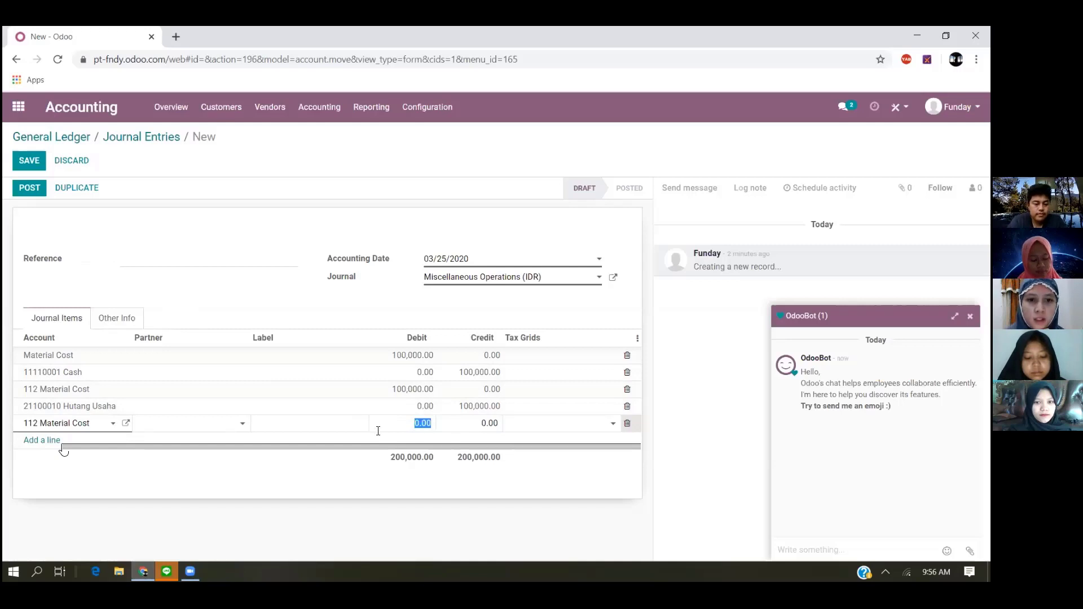
{"action": "type", "text": "1"}
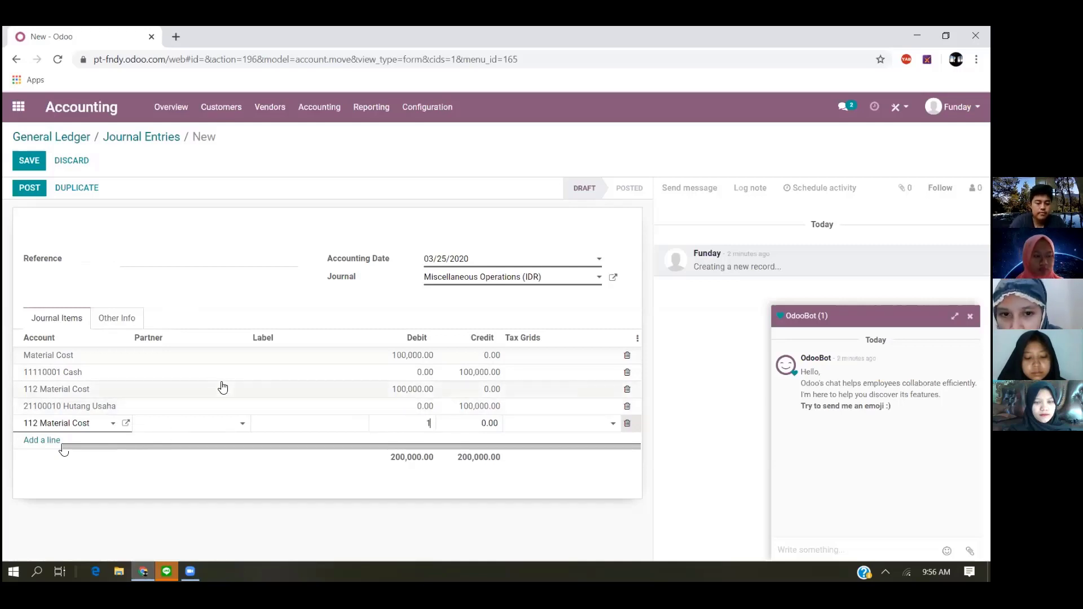
{"action": "type", "text": "00,000"}
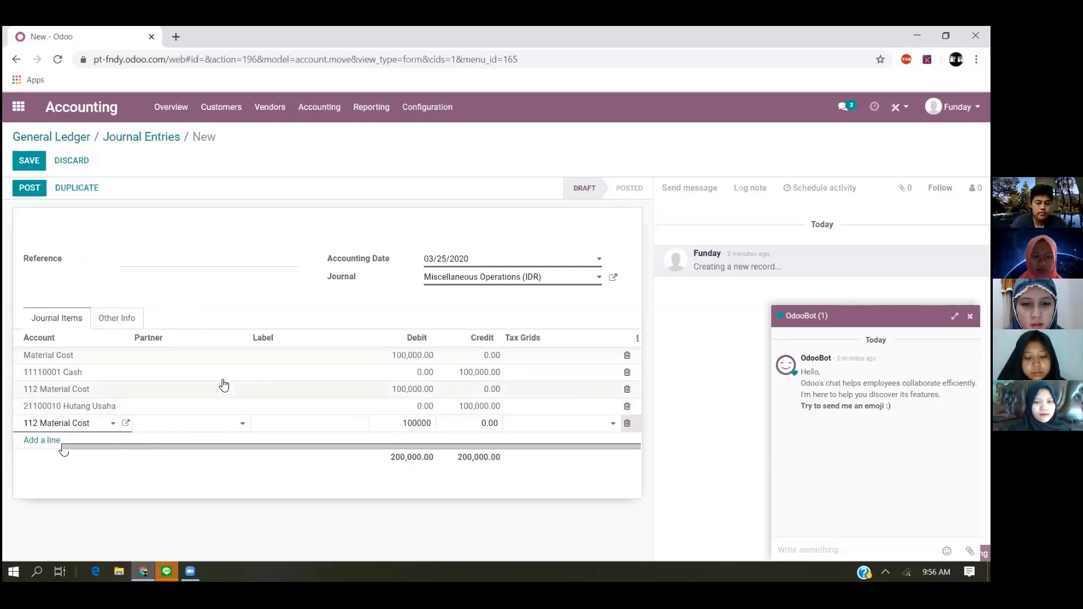
- Add a balancing credit line with "Bayar dimuka" as its account and request its creation as a new account
{"action": "left_click", "coordinate": [48, 440]}
{"action": "type", "text": "ba"}
{"action": "key", "text": "BackSpace"}
{"action": "key", "text": "BackSpace"}
{"action": "type", "text": "Bayar"}
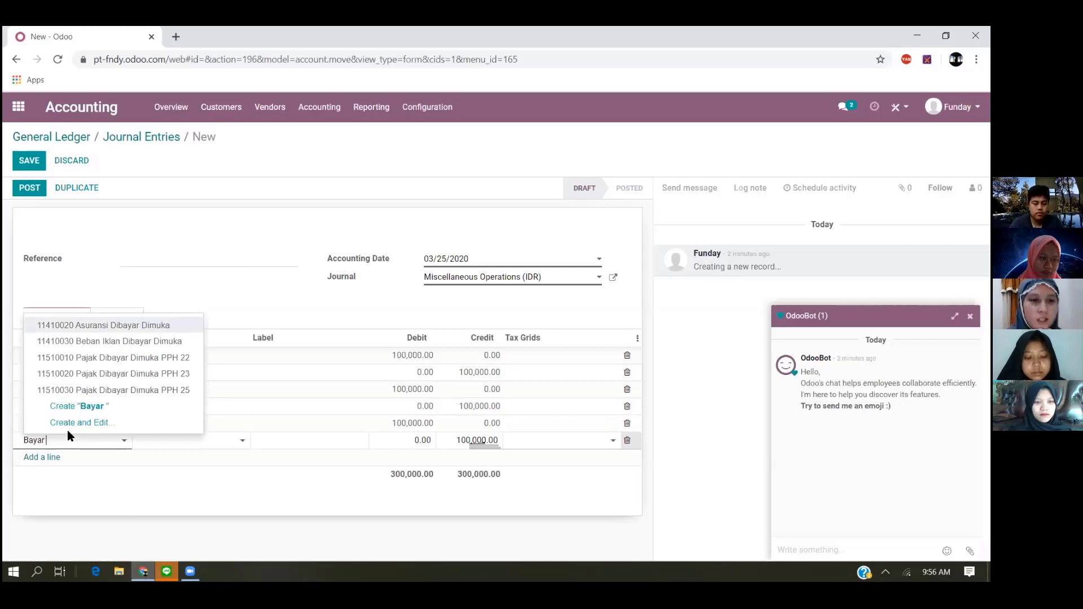
{"action": "type", "text": " dimuka"}
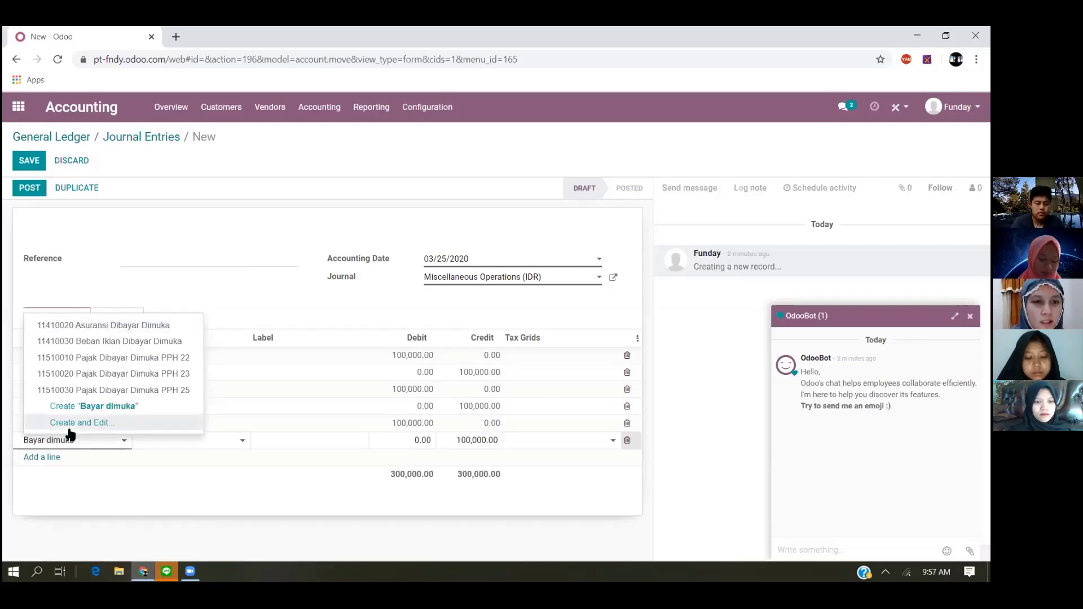
{"action": "left_click", "coordinate": [106, 411]}
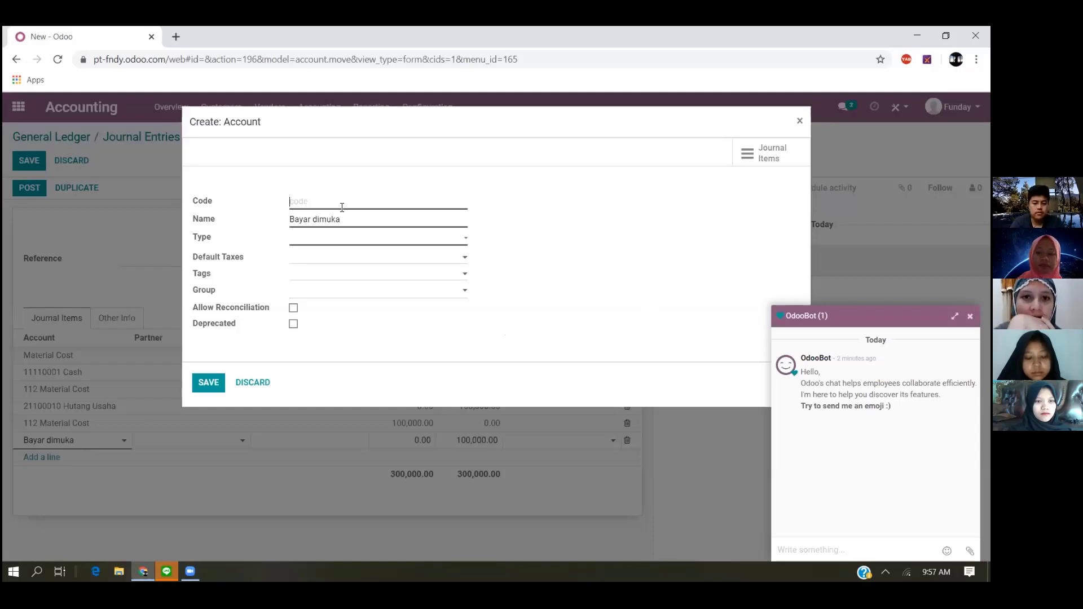
- Create the Bayar dimuka account with code 113 and type Current Assets, and save it
{"action": "type", "text": "113"}
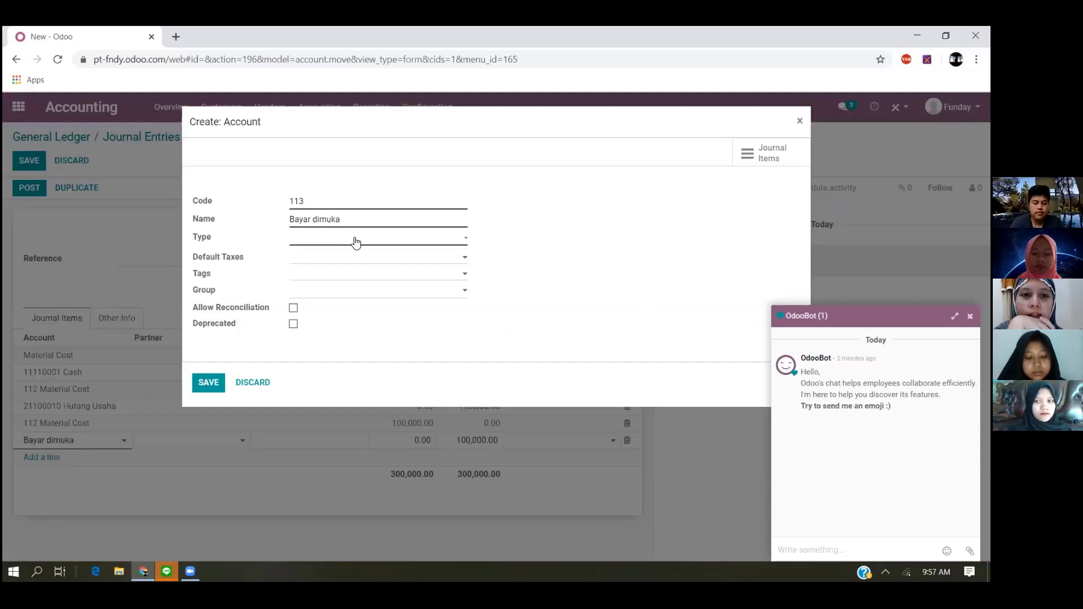
{"action": "left_click", "coordinate": [355, 242]}
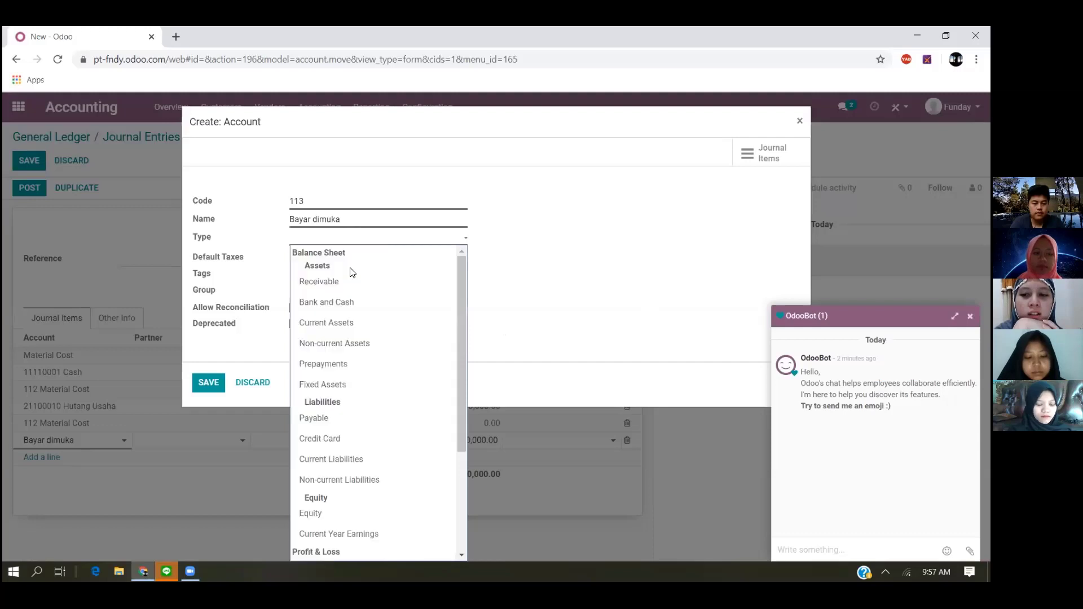
{"action": "left_click", "coordinate": [353, 320]}
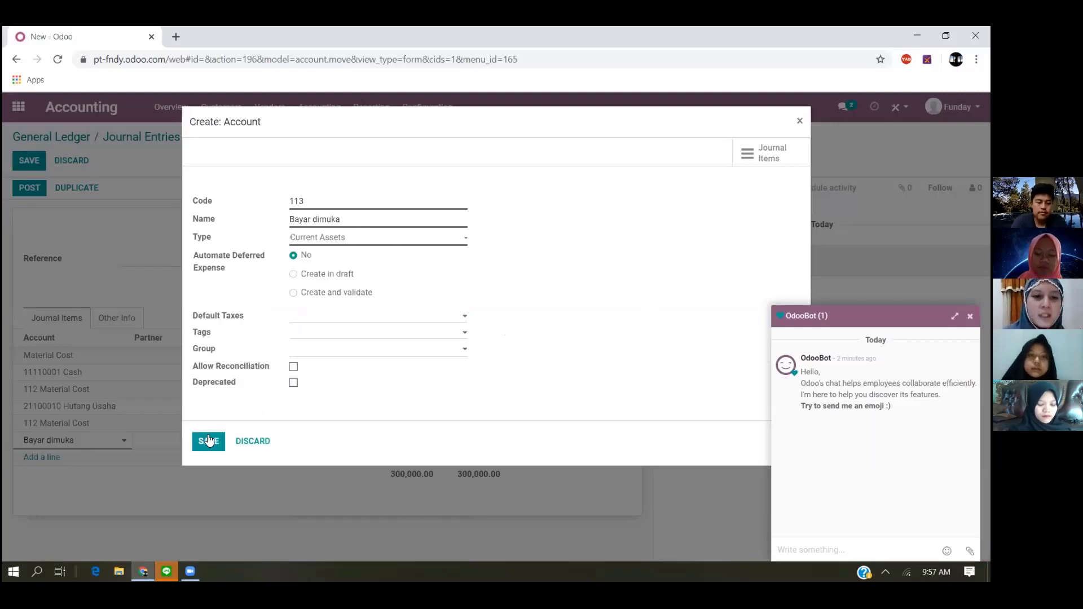
{"action": "left_click", "coordinate": [210, 442]}
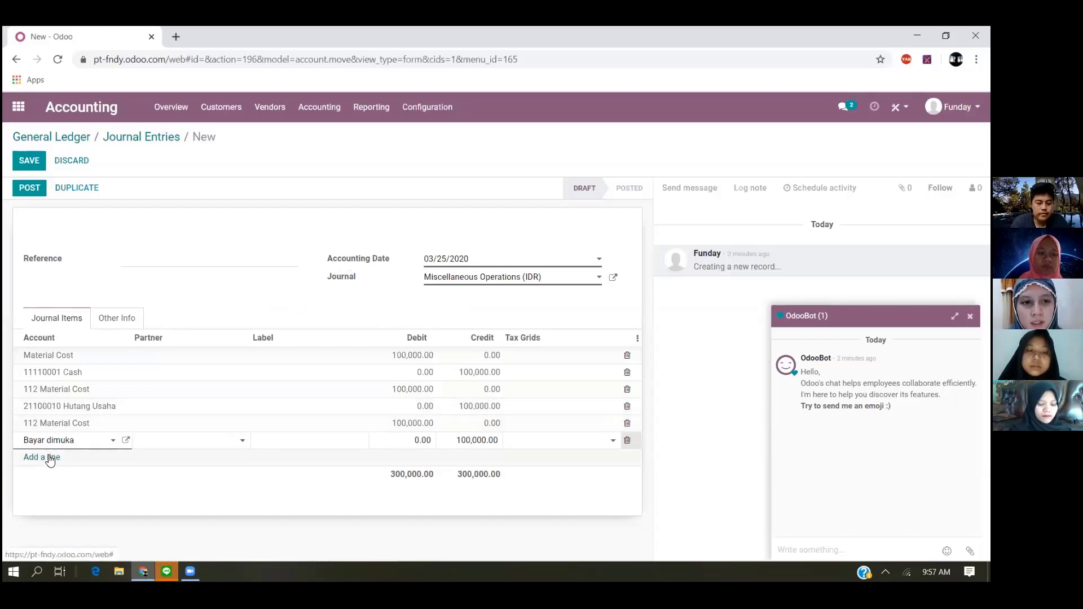
- Start a new company partner named PT. MONDAY from the first Material Cost line
{"action": "left_click", "coordinate": [169, 359]}
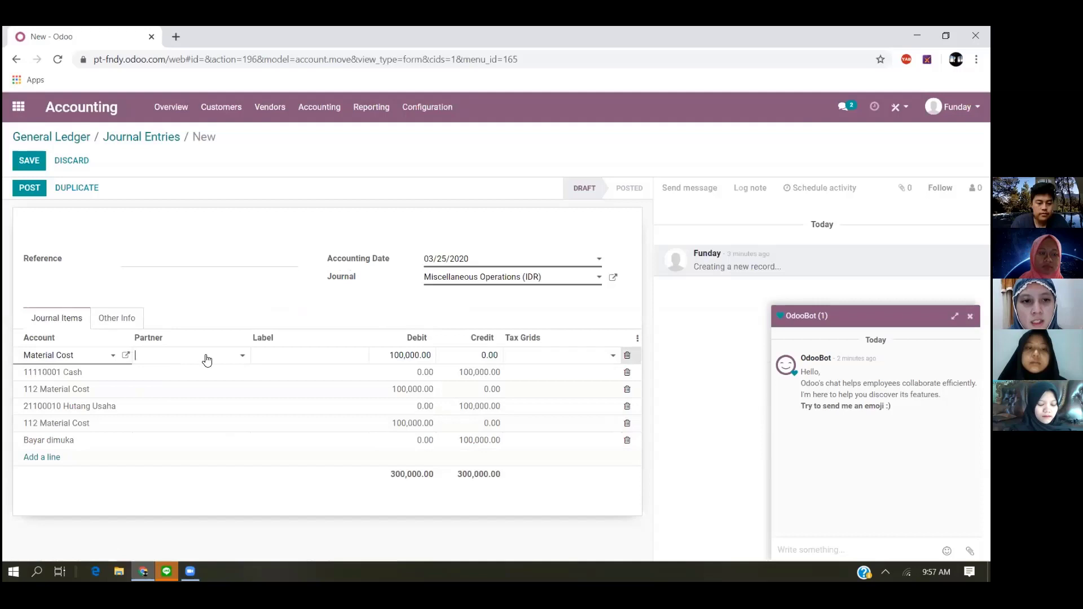
{"action": "left_click", "coordinate": [240, 356]}
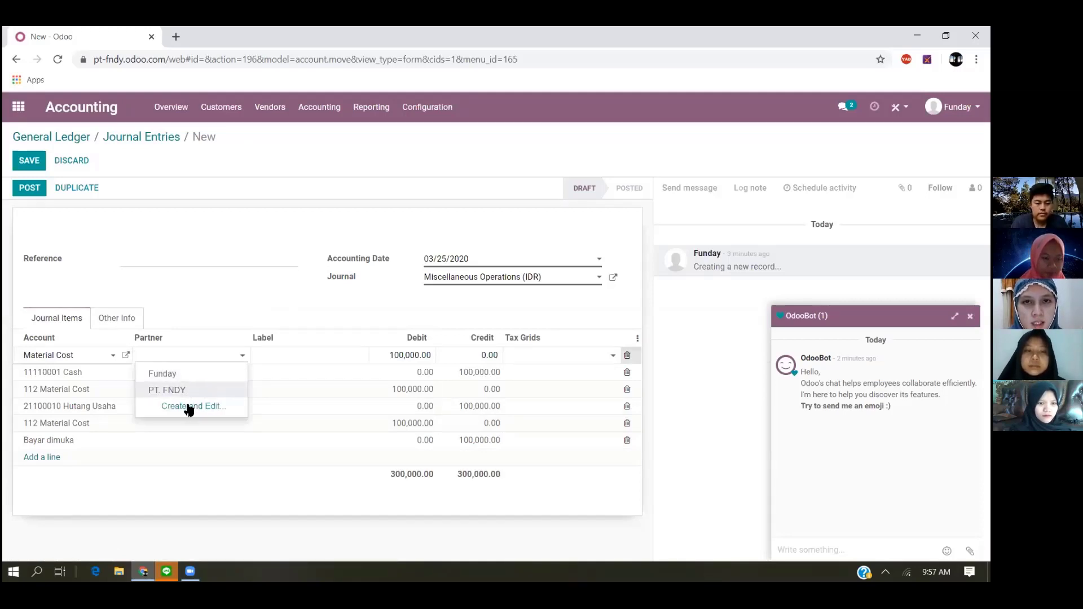
{"action": "left_click", "coordinate": [188, 407]}
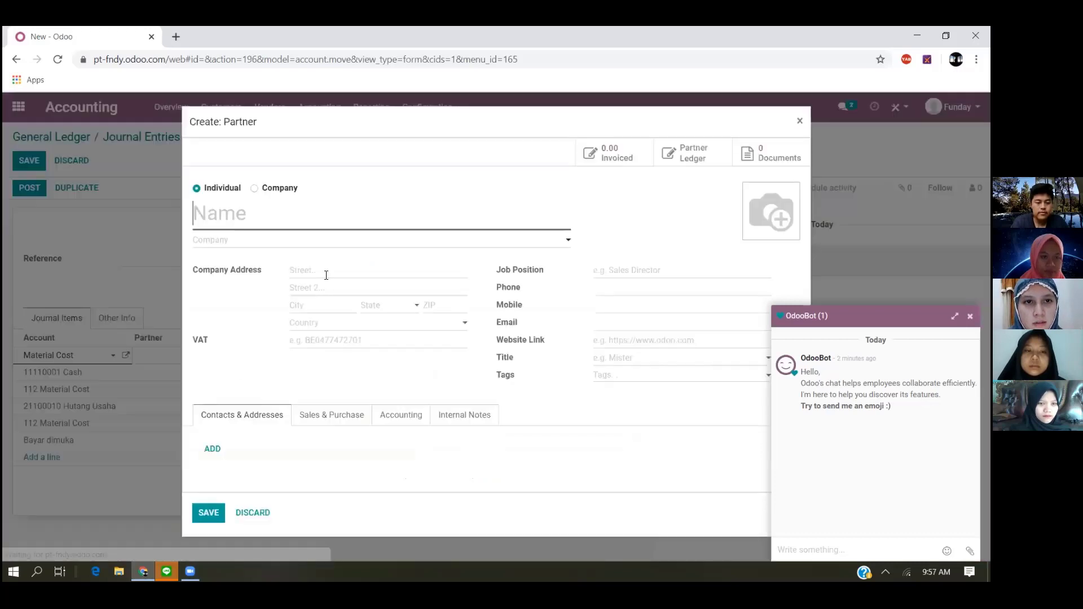
{"action": "left_click", "coordinate": [272, 190]}
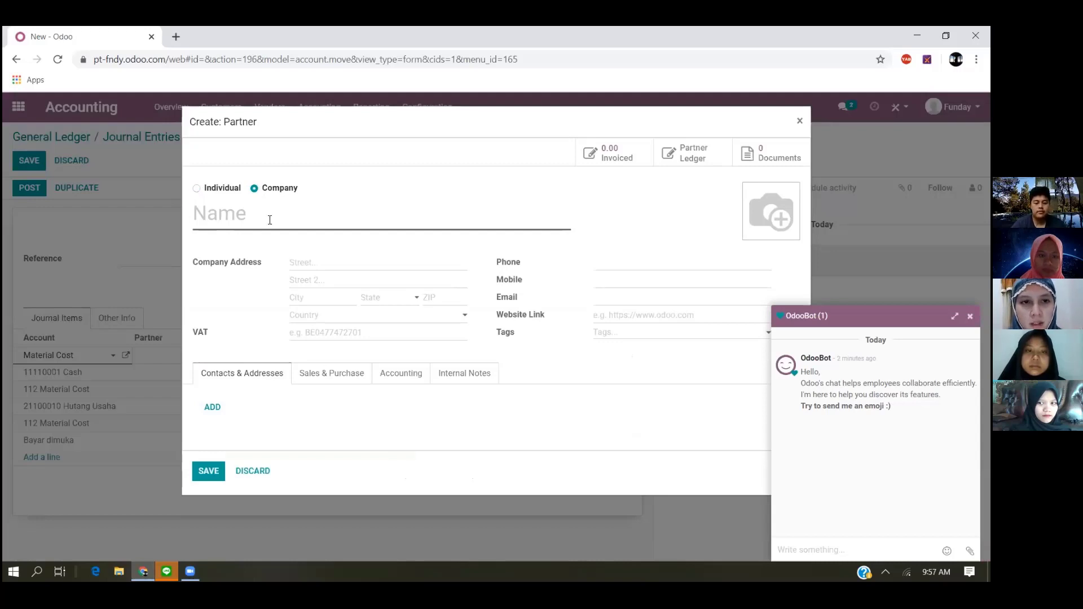
{"action": "type", "text": "PT"}
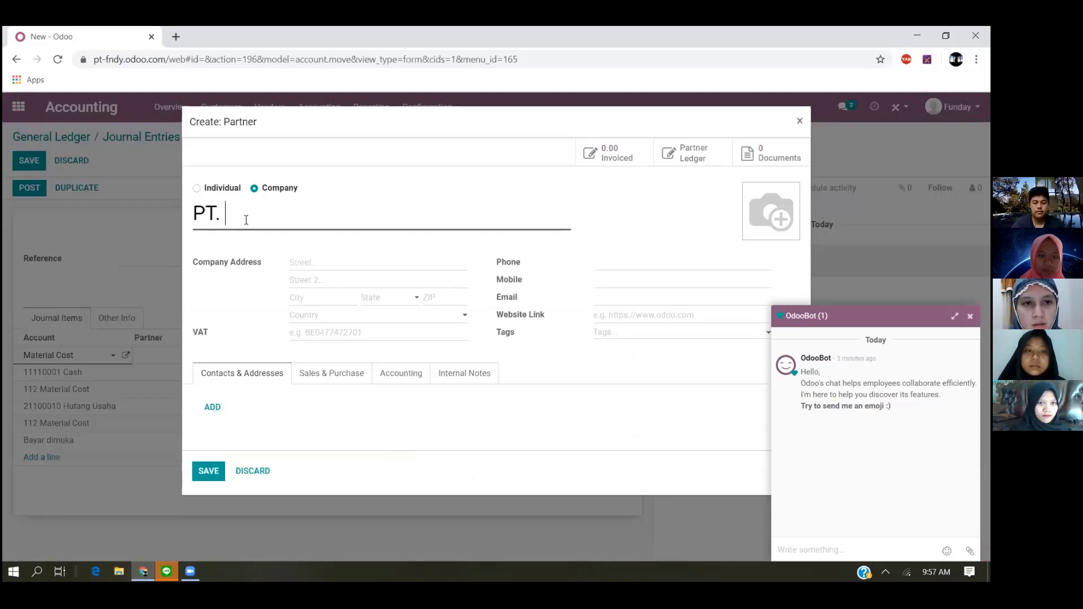
{"action": "type", "text": ". MONDAY"}
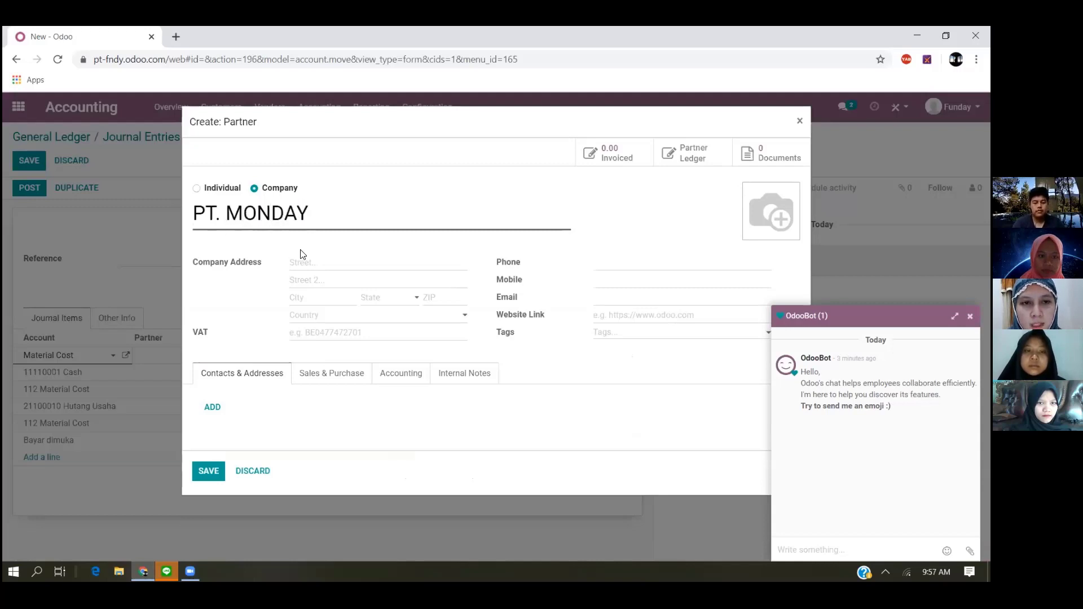
- Fill in the PT. MONDAY partner's street address and city, set its country to Indonesia, and save it
{"action": "left_click", "coordinate": [315, 263]}
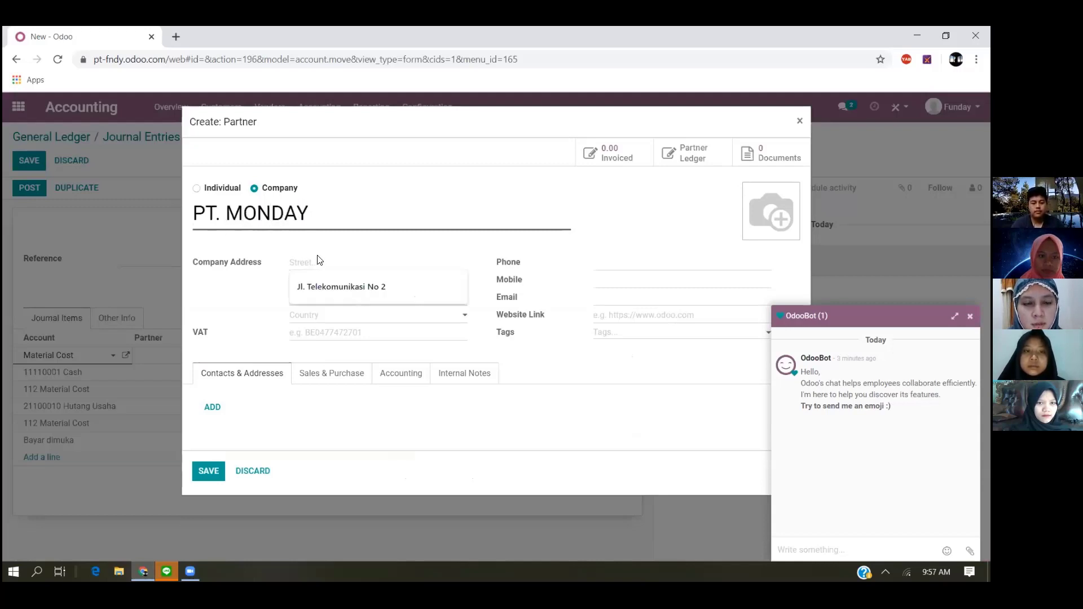
{"action": "left_click", "coordinate": [376, 287]}
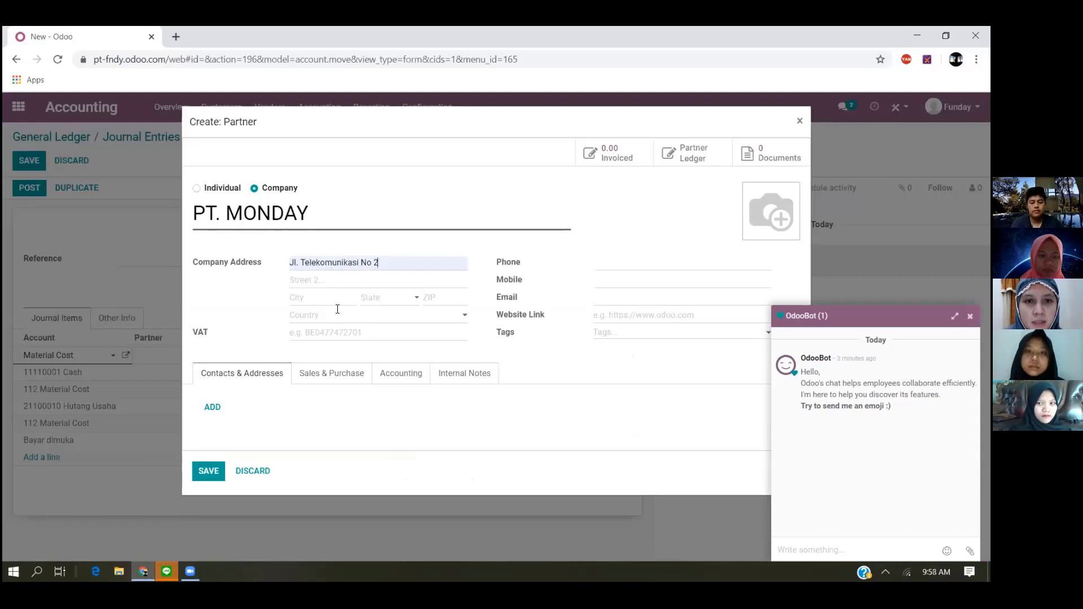
{"action": "left_click", "coordinate": [316, 298]}
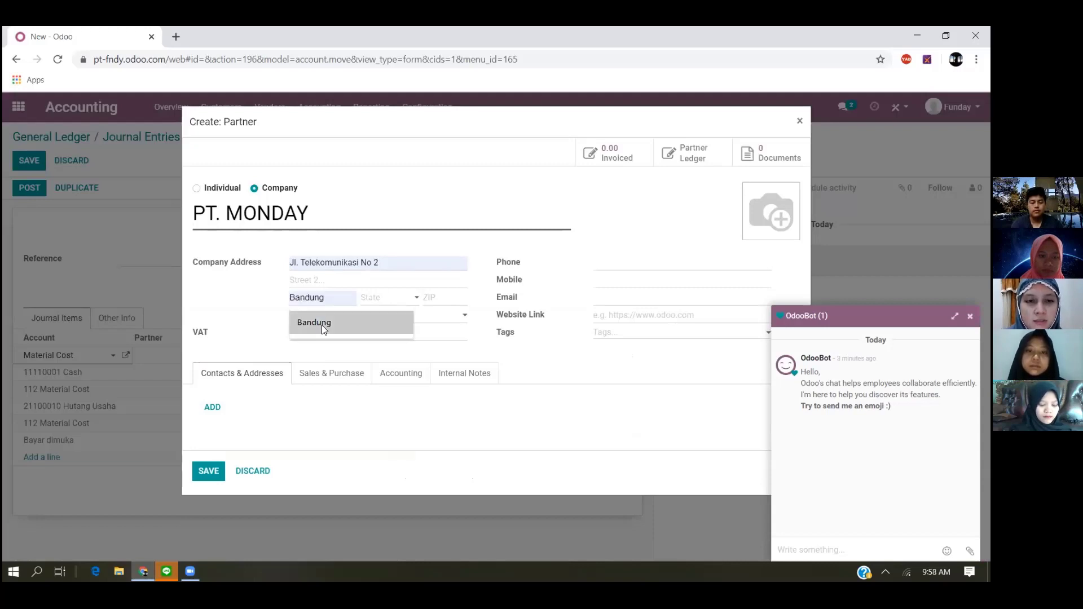
{"action": "left_click", "coordinate": [322, 325]}
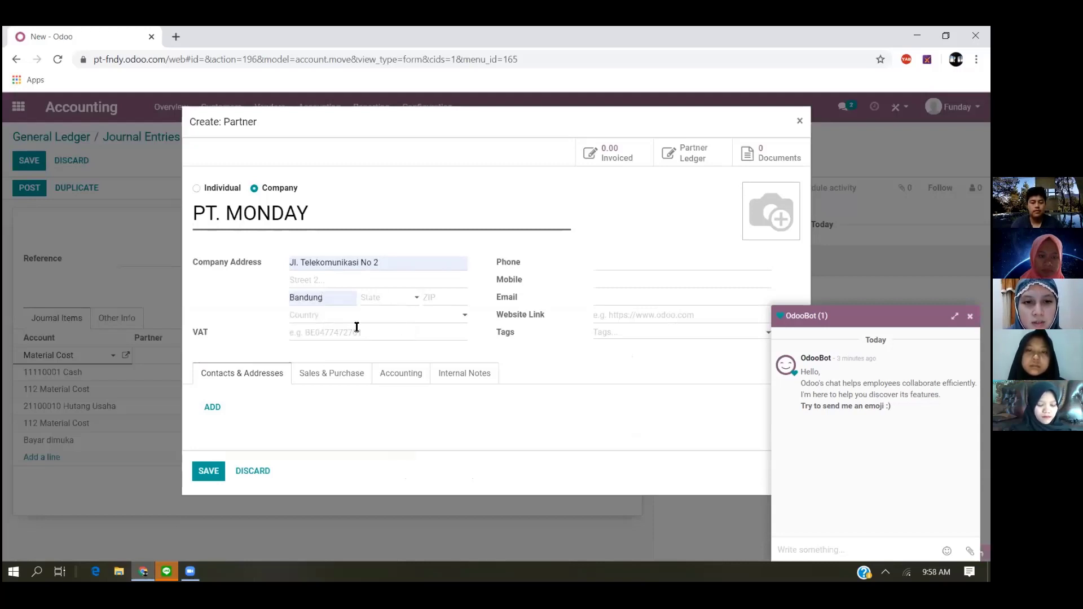
{"action": "left_click", "coordinate": [337, 316]}
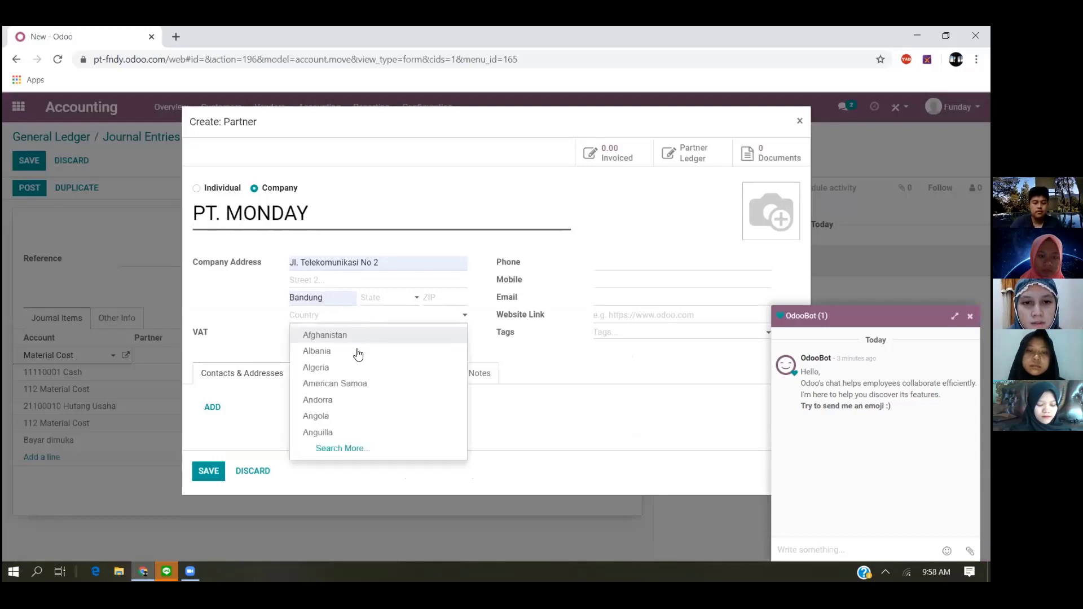
{"action": "type", "text": "IND"}
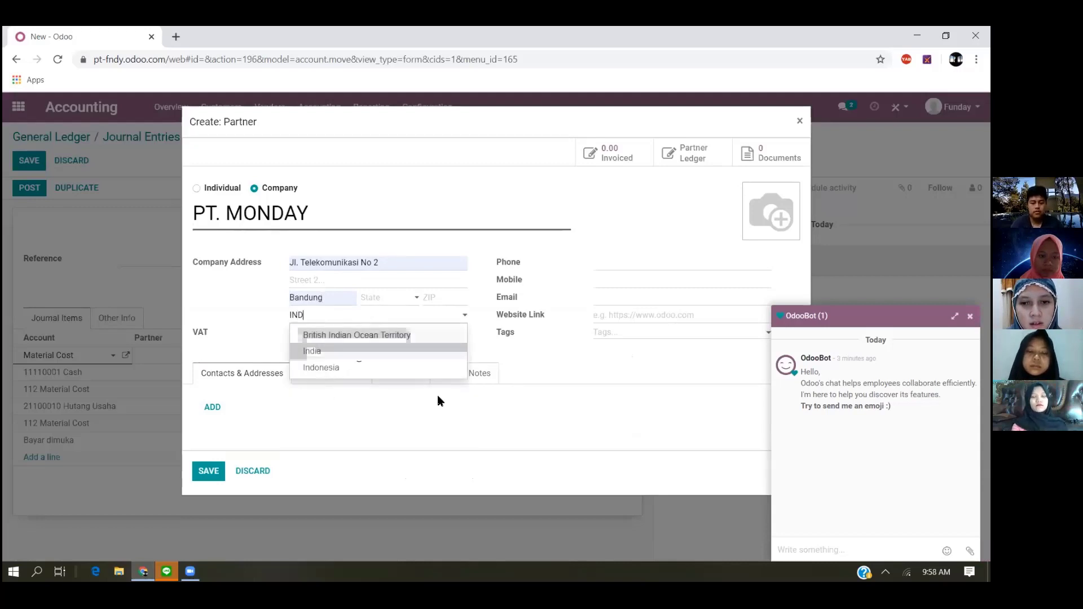
{"action": "key", "text": "Down"}
{"action": "key", "text": "Return"}
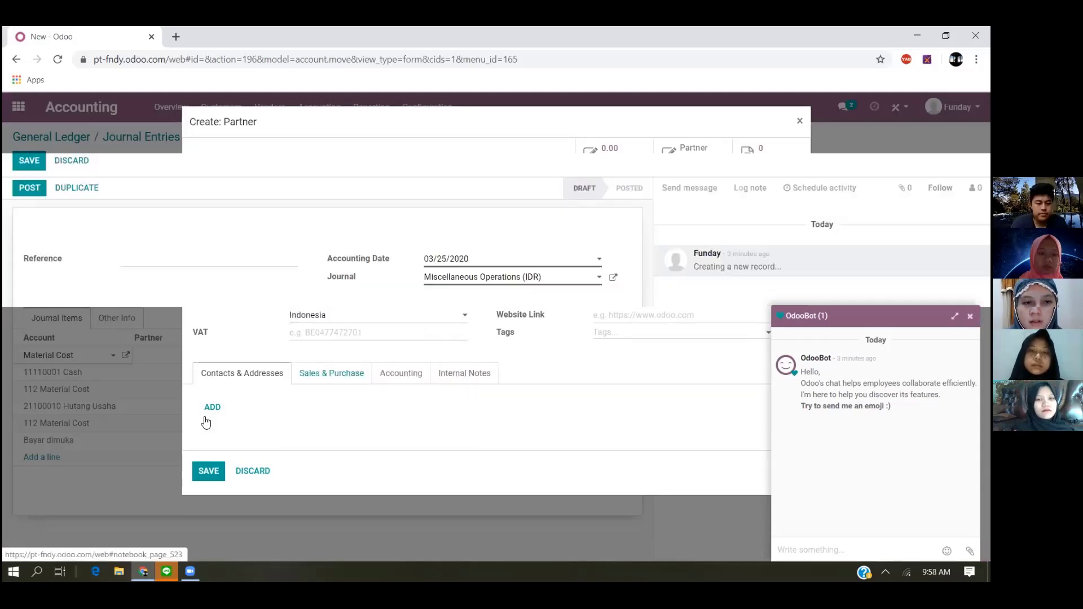
{"action": "left_click", "coordinate": [201, 470]}
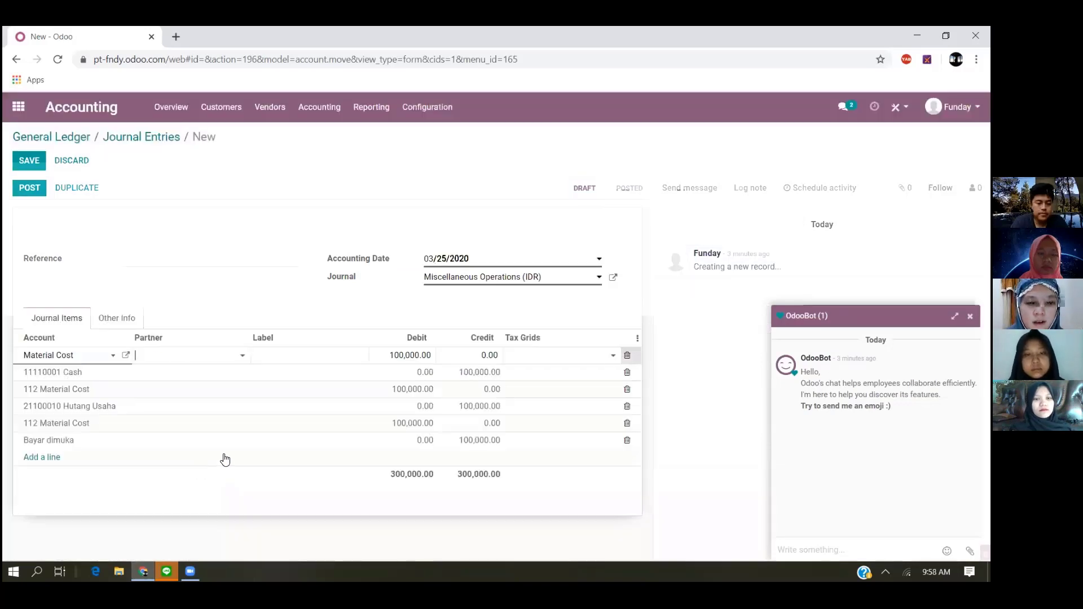
- Assign PT. MONDAY as the partner on the second and third Material Cost lines
{"action": "left_click", "coordinate": [202, 391]}
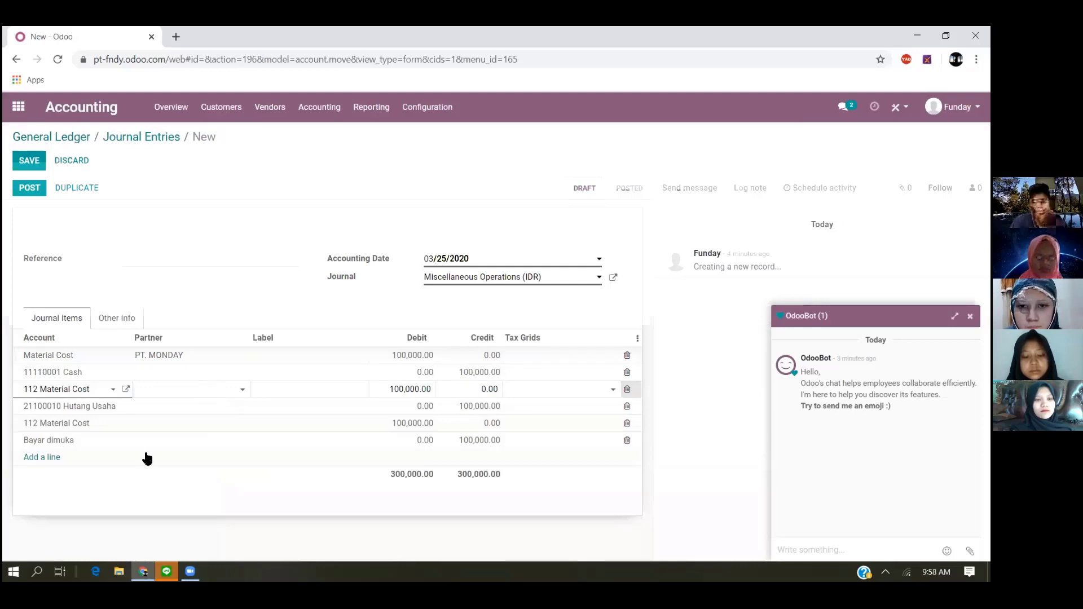
{"action": "left_click", "coordinate": [61, 457]}
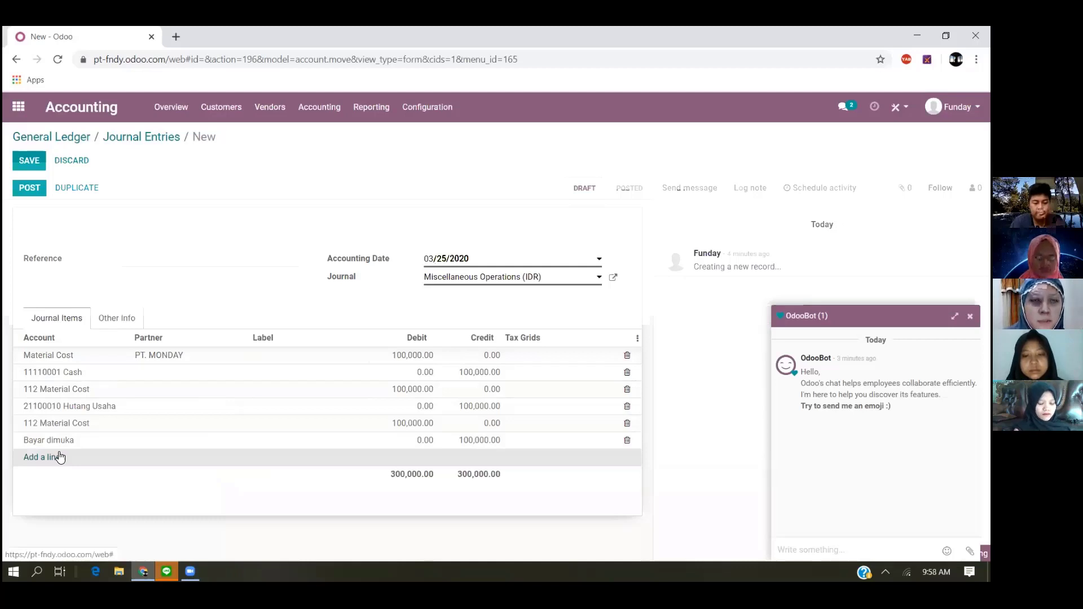
{"action": "left_click", "coordinate": [60, 457]}
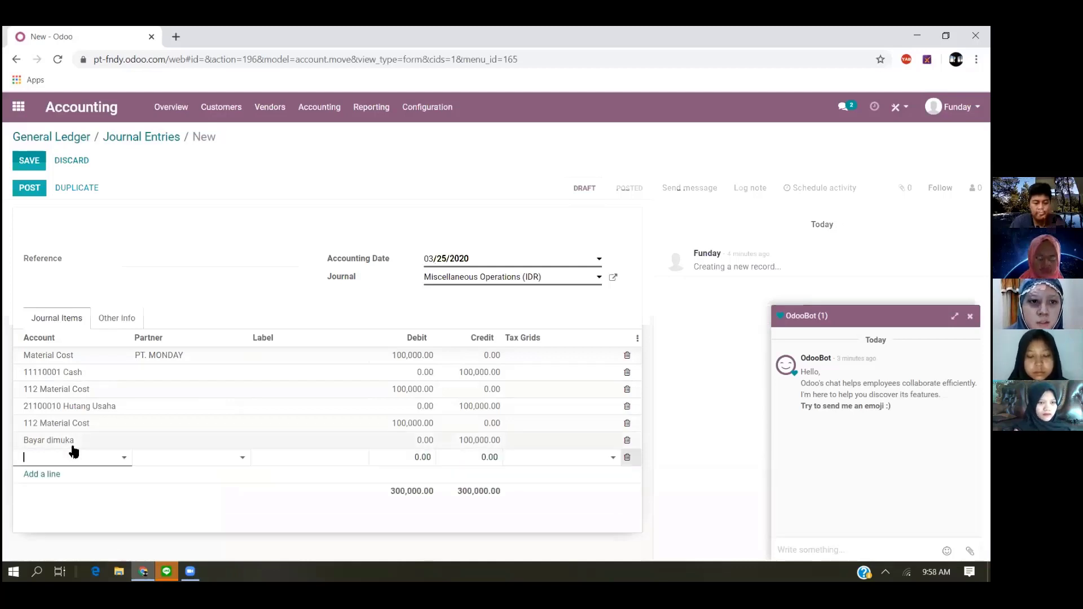
{"action": "left_click", "coordinate": [180, 390]}
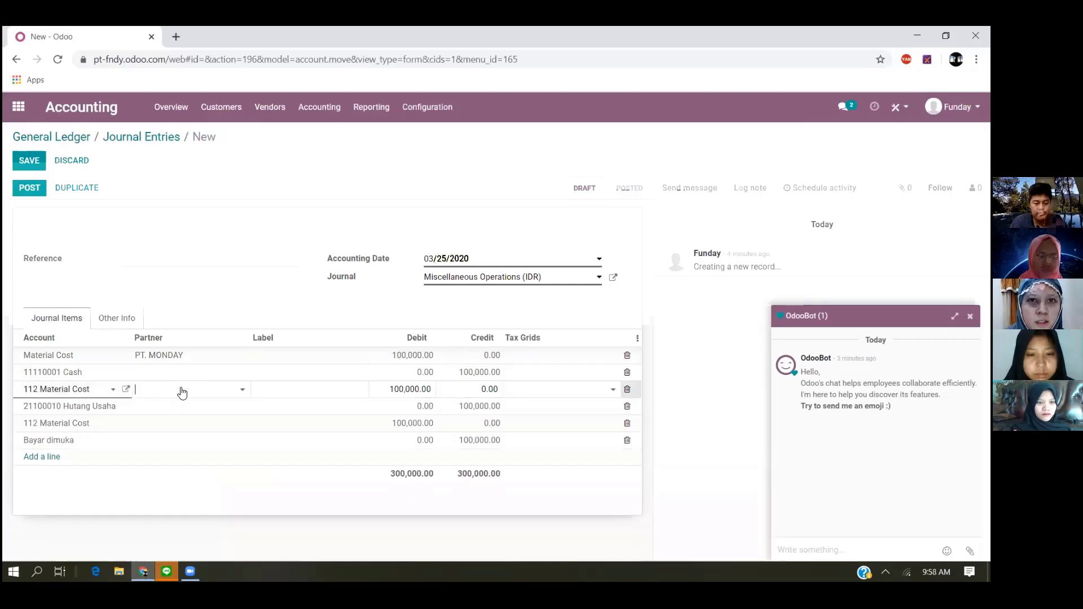
{"action": "left_click", "coordinate": [176, 440]}
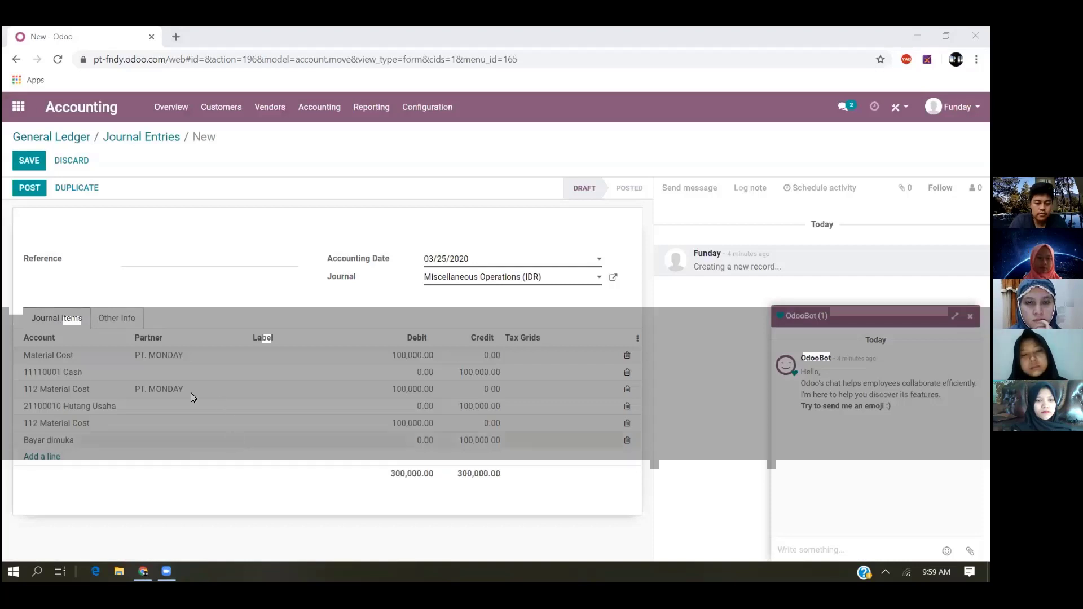
{"action": "left_click", "coordinate": [194, 424]}
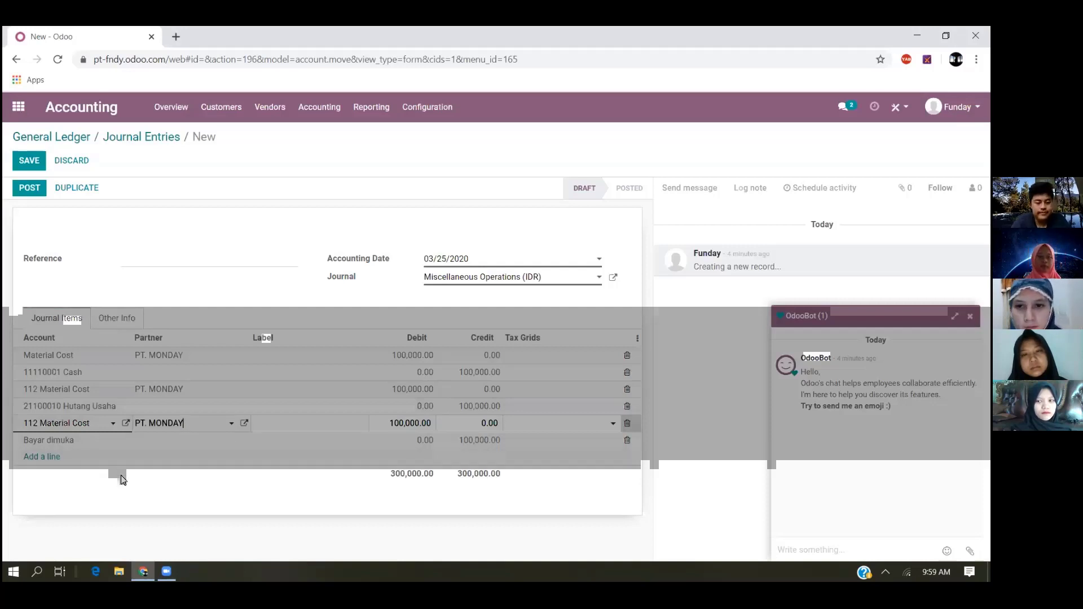
- Add a journal item line with "Peralatan Pabrik" as its account and request its creation as a new account
{"action": "left_click", "coordinate": [47, 459]}
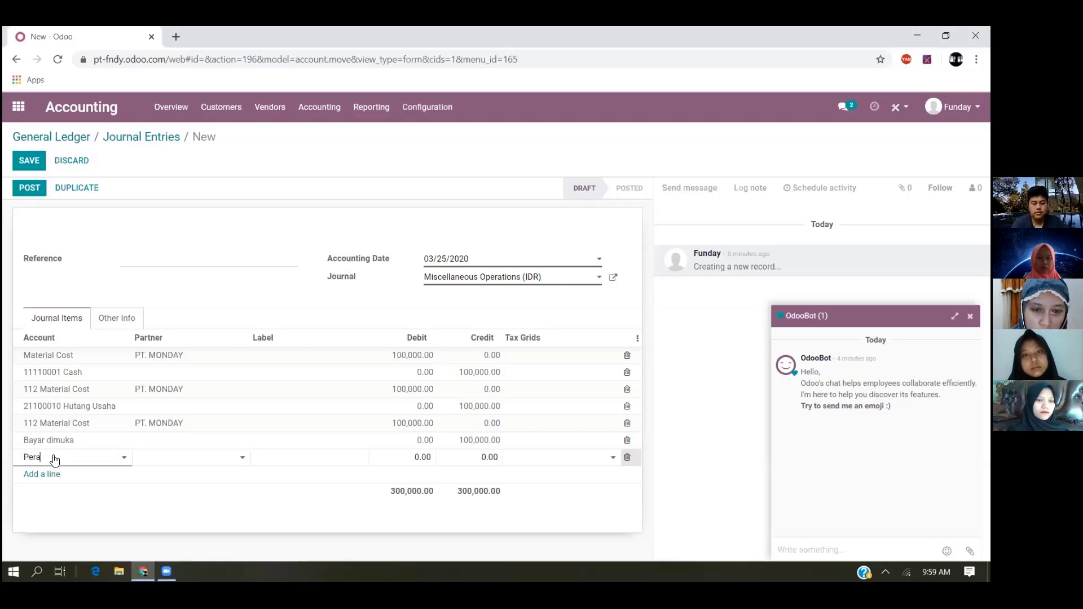
{"action": "type", "text": "la"}
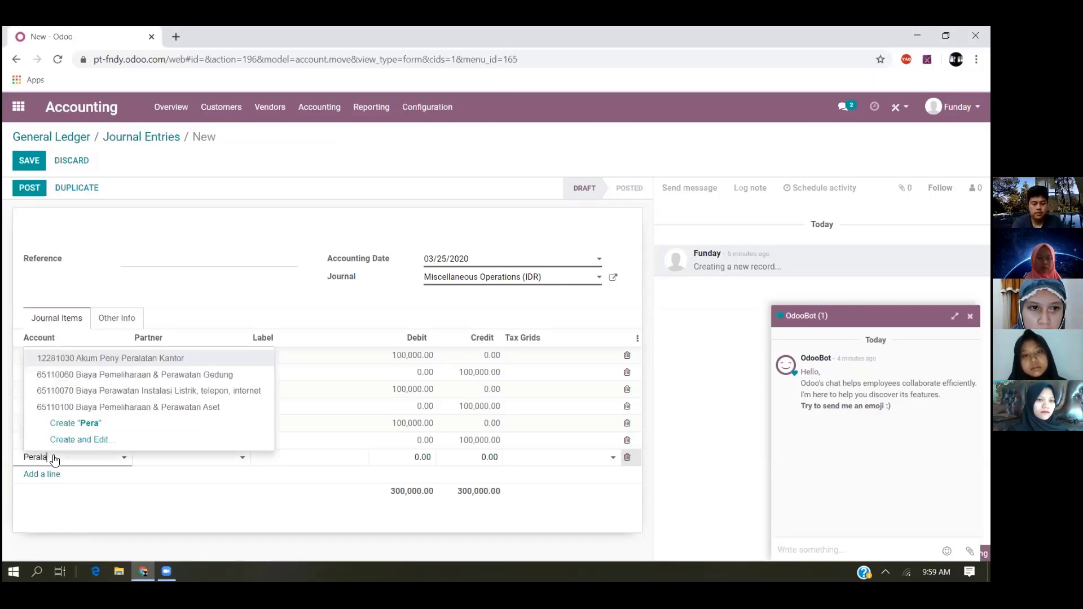
{"action": "type", "text": "tan"}
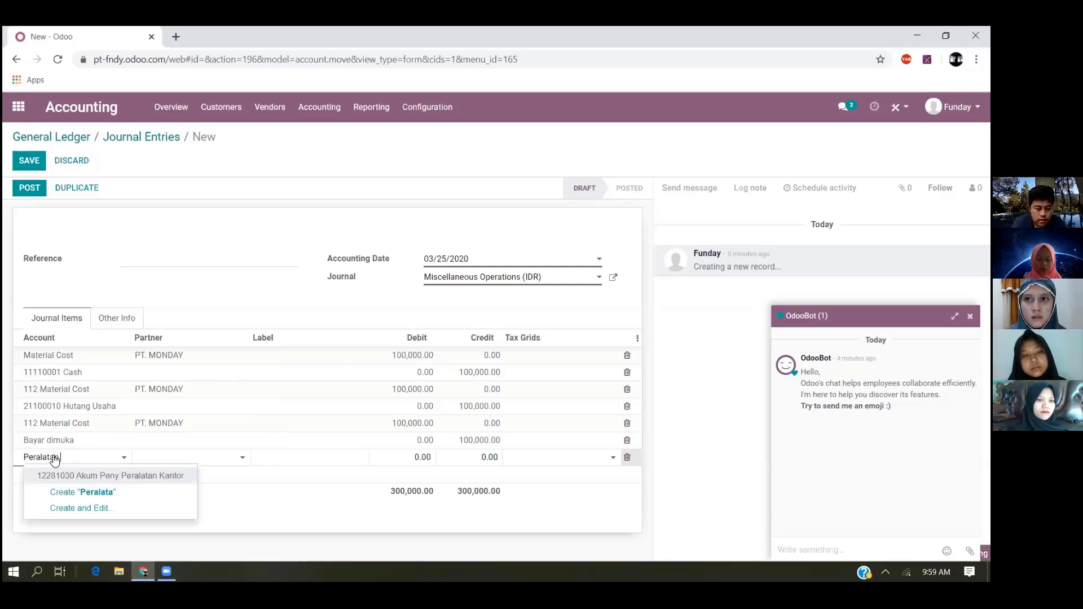
{"action": "type", "text": " Pabrik"}
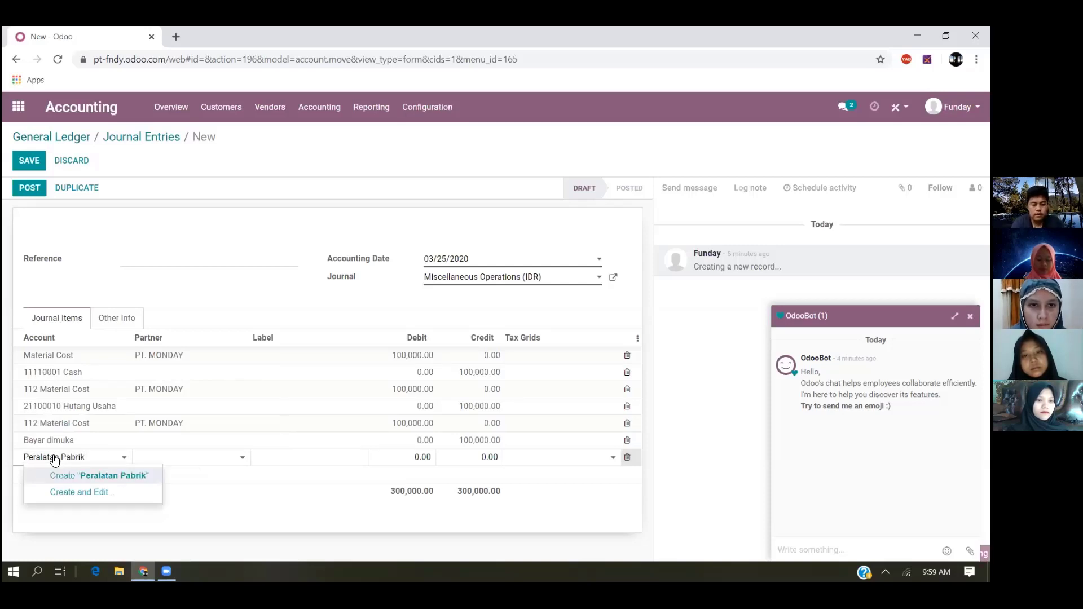
{"action": "key", "text": "Return"}
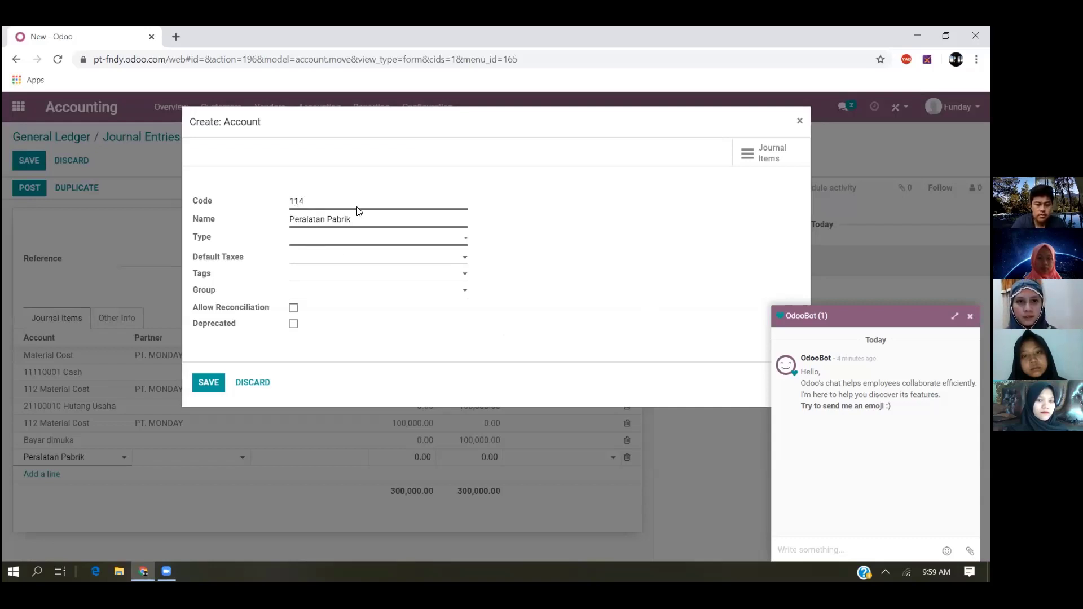
- Create the Peralatan Pabrik account with code 114 and type Current Assets, and save it
{"action": "left_click", "coordinate": [348, 249]}
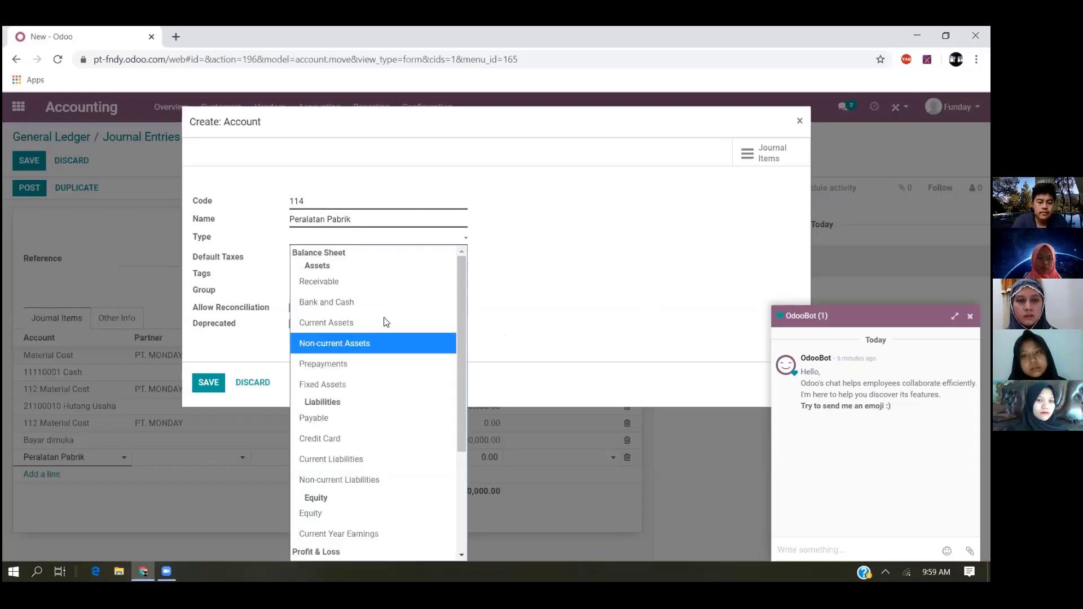
{"action": "left_click", "coordinate": [381, 324]}
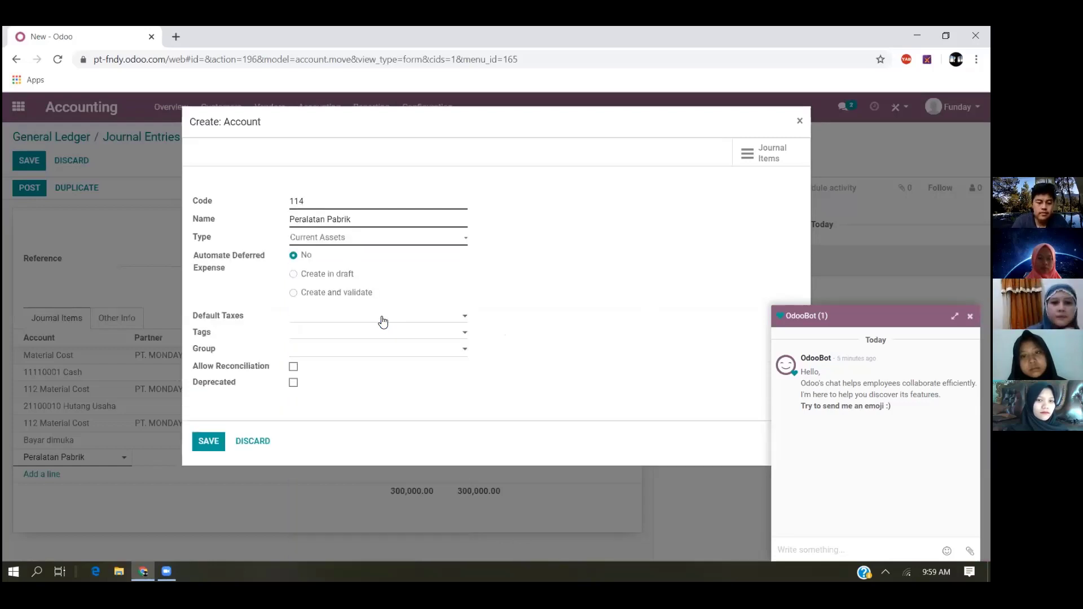
{"action": "left_click", "coordinate": [210, 442]}
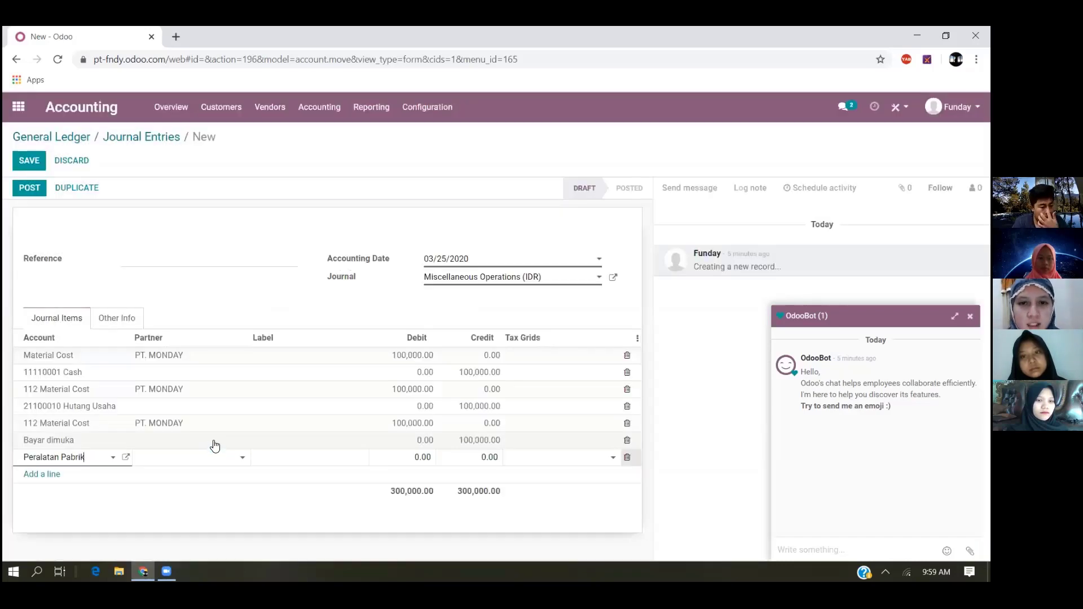
- Start a new company partner named PT. TUESDAY from the Peralatan Pabrik line
{"action": "left_click", "coordinate": [181, 457]}
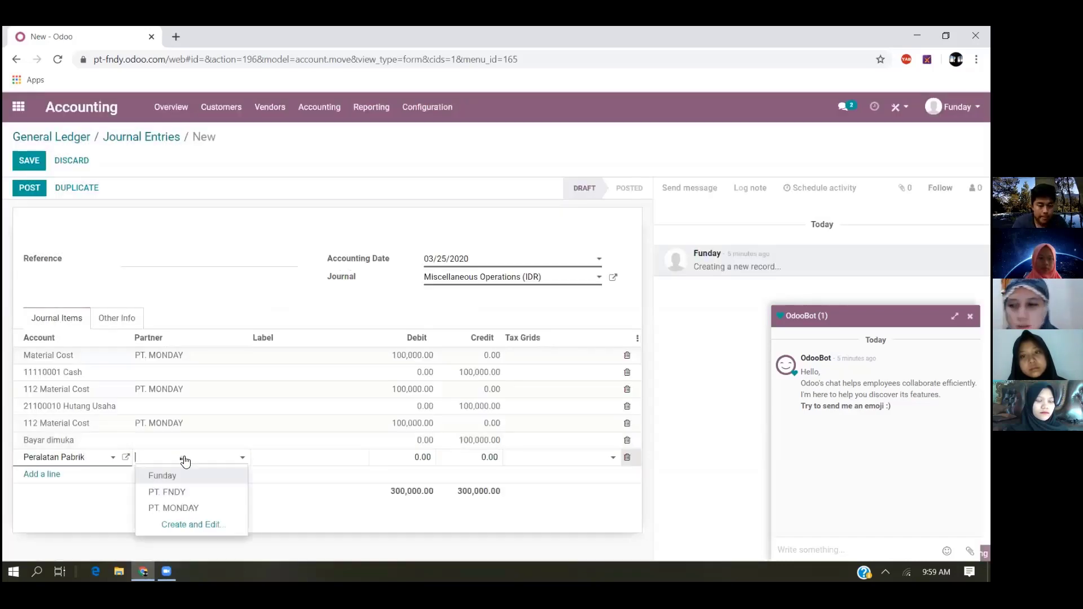
{"action": "left_click", "coordinate": [196, 525]}
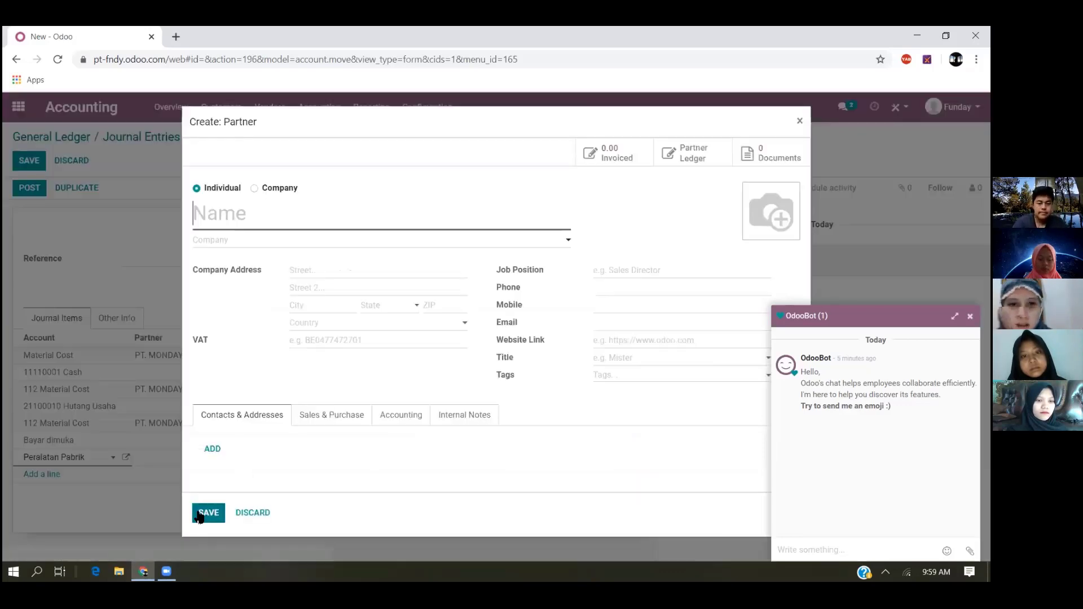
{"action": "left_click", "coordinate": [254, 189]}
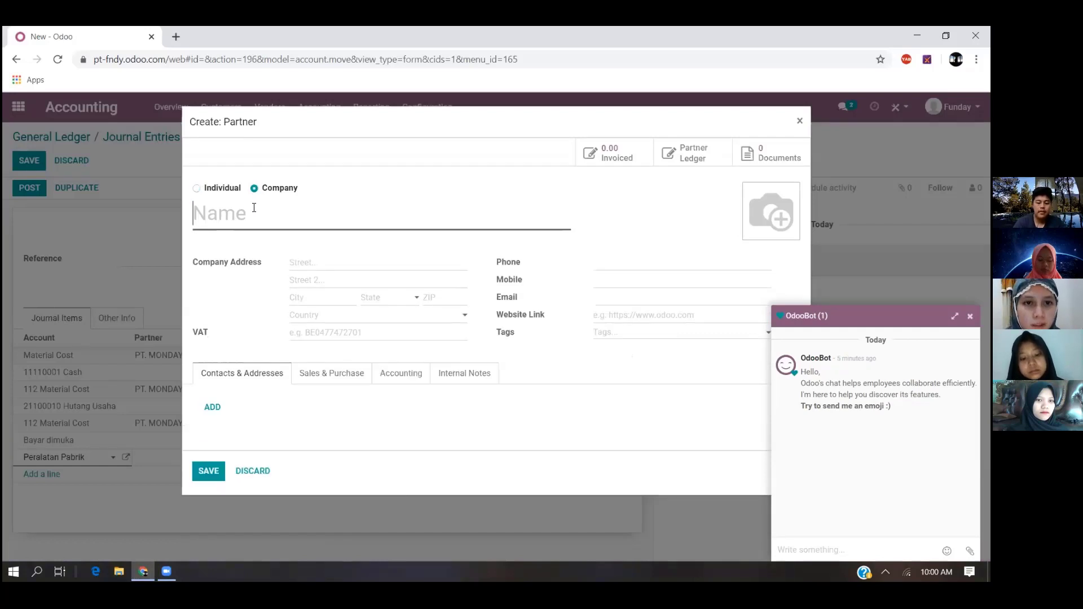
{"action": "type", "text": "PT. "}
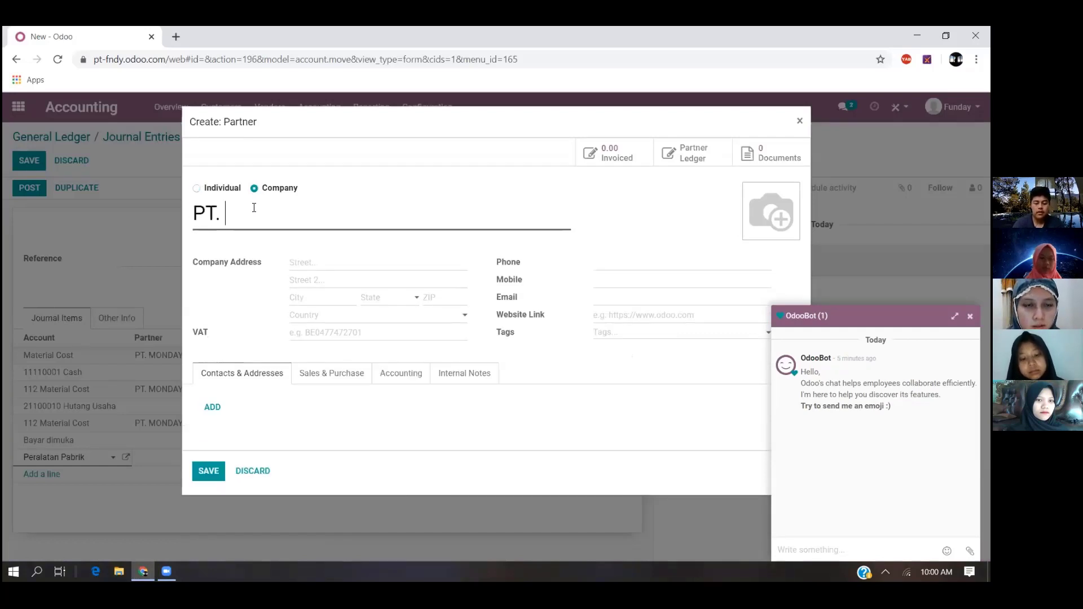
{"action": "type", "text": "TUESDAY"}
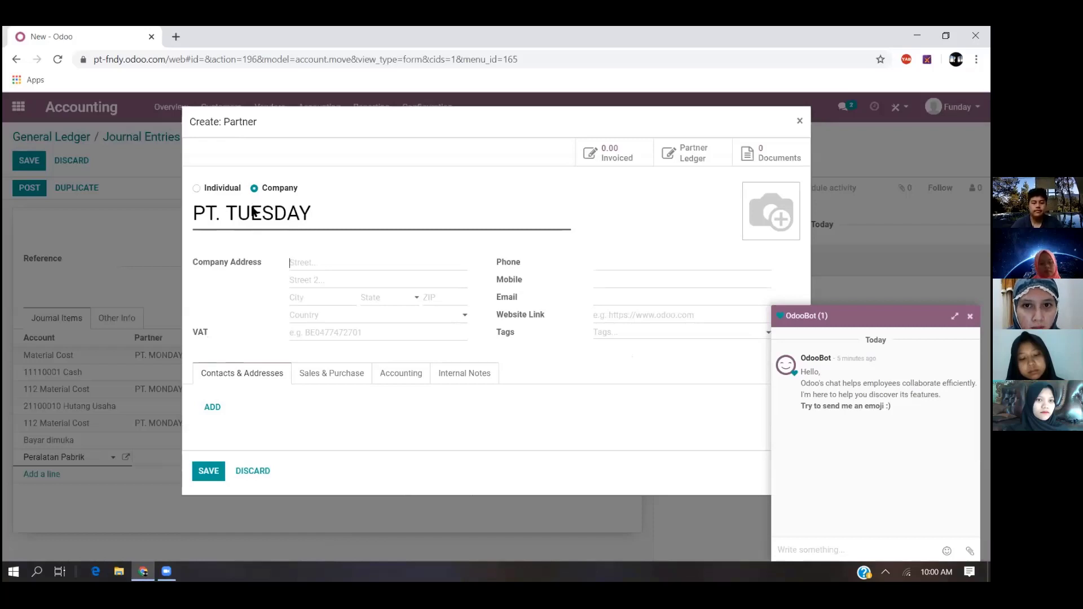
- Fill in the PT. TUESDAY partner's street address, city Bandung and country Indonesia, and save the partner
{"action": "left_click", "coordinate": [374, 264]}
{"action": "left_click", "coordinate": [358, 284]}
{"action": "key", "text": "BackSpace"}
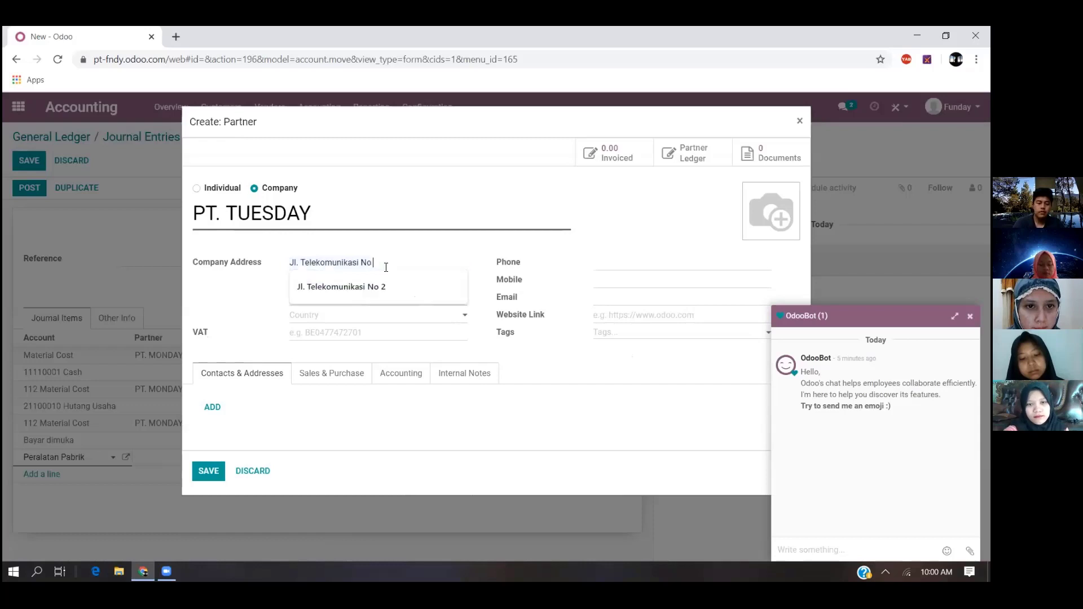
{"action": "type", "text": "3"}
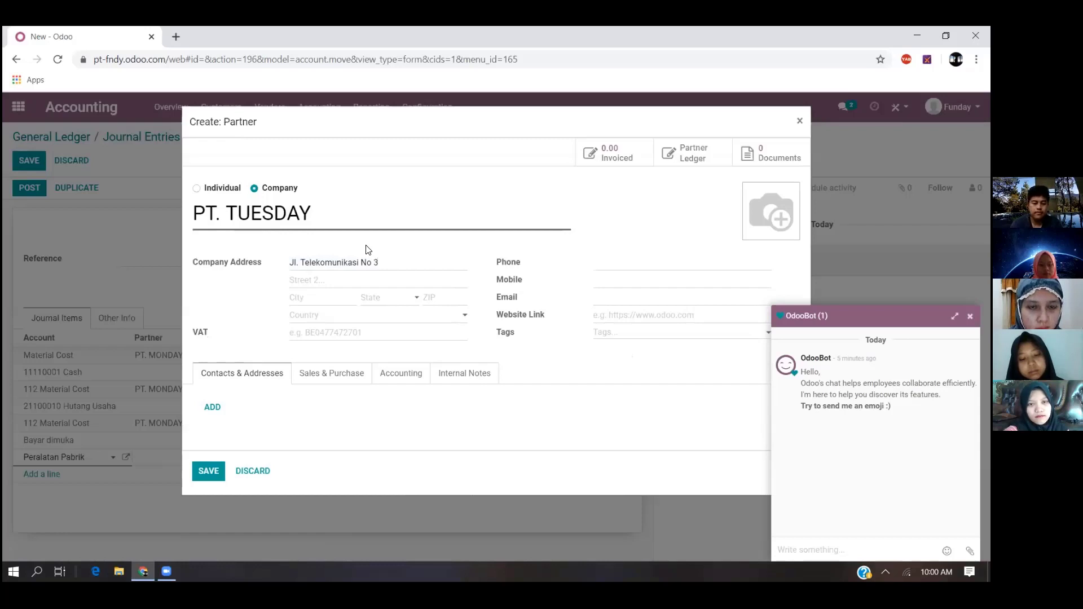
{"action": "left_click", "coordinate": [318, 294]}
{"action": "left_click", "coordinate": [327, 320]}
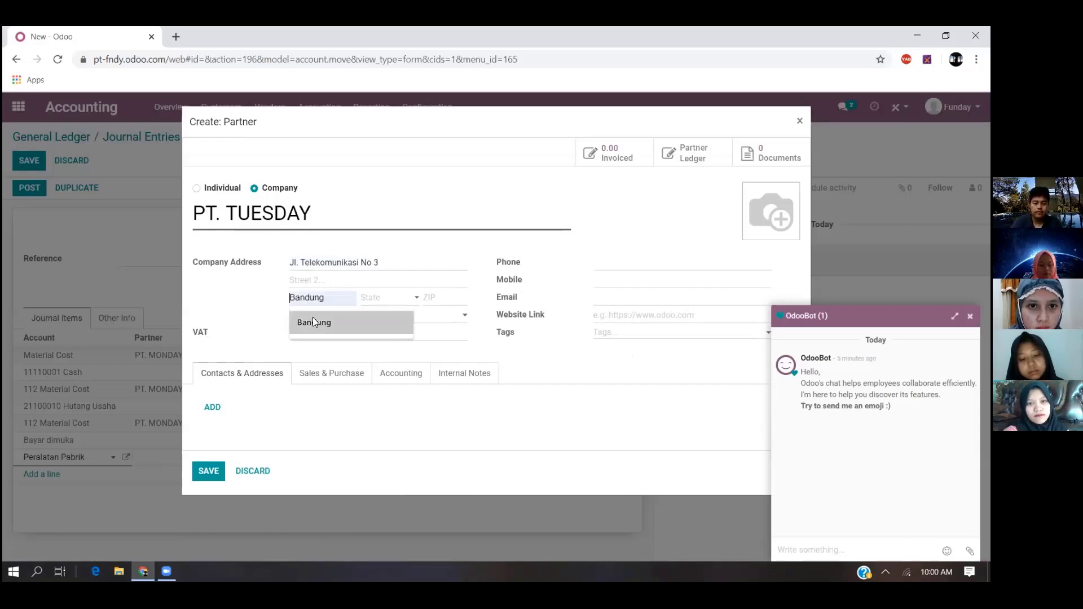
{"action": "left_click", "coordinate": [336, 317]}
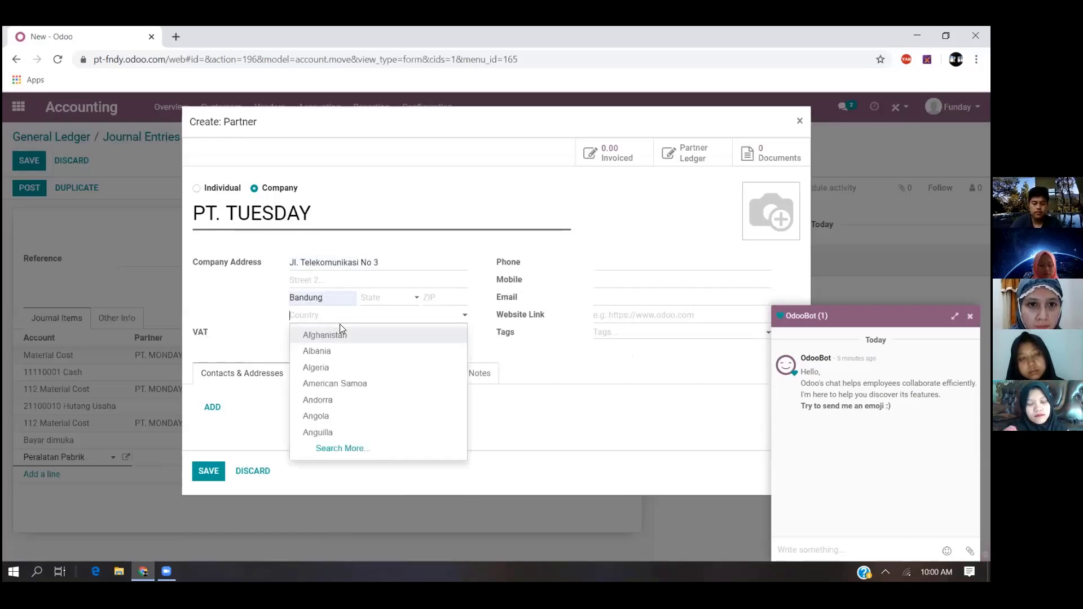
{"action": "type", "text": "Ind"}
{"action": "left_click", "coordinate": [325, 369]}
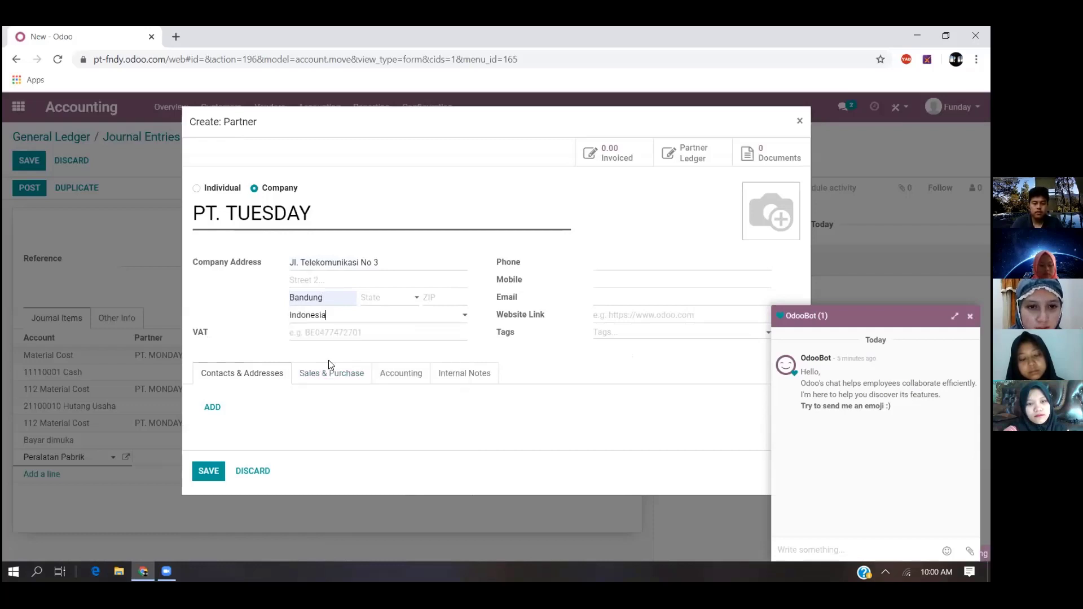
{"action": "left_click", "coordinate": [208, 474]}
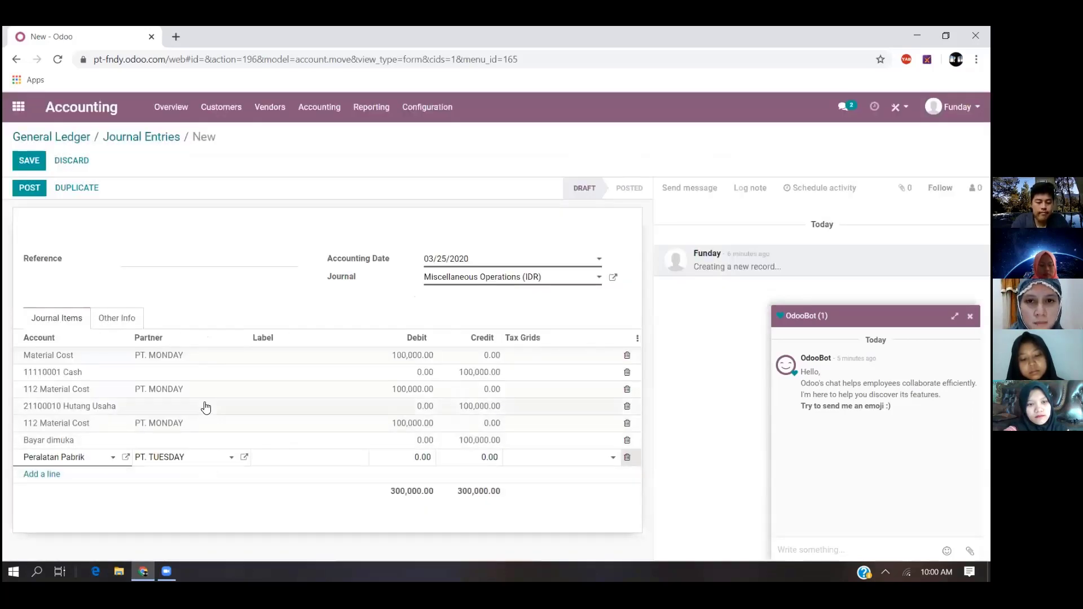
- Add a journal item line with account 11110001 Cash below the Peralatan Pabrik line
{"action": "left_click", "coordinate": [51, 477]}
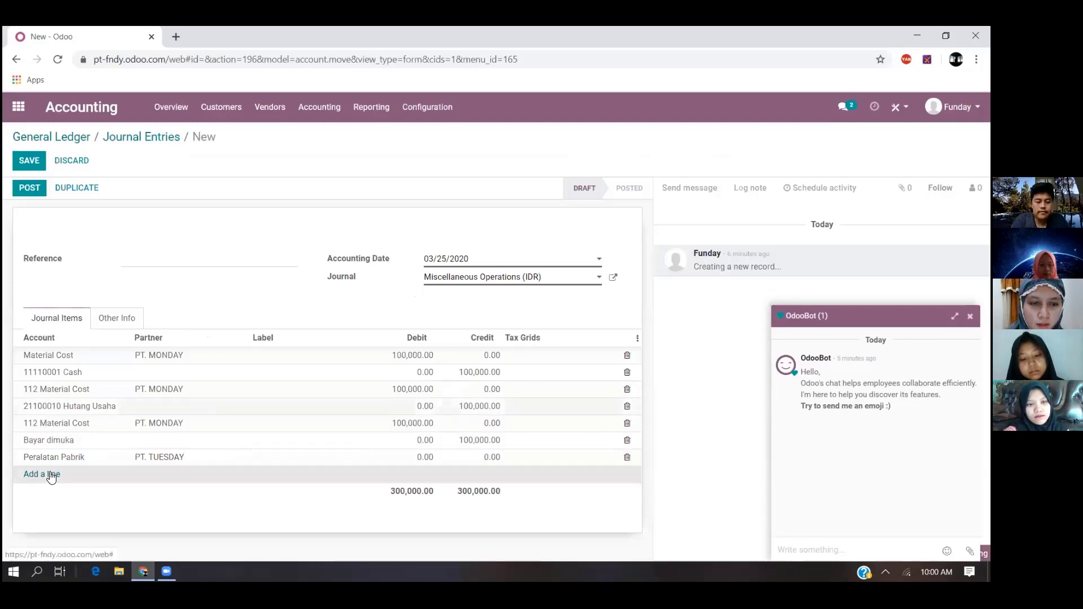
{"action": "type", "text": "cas"}
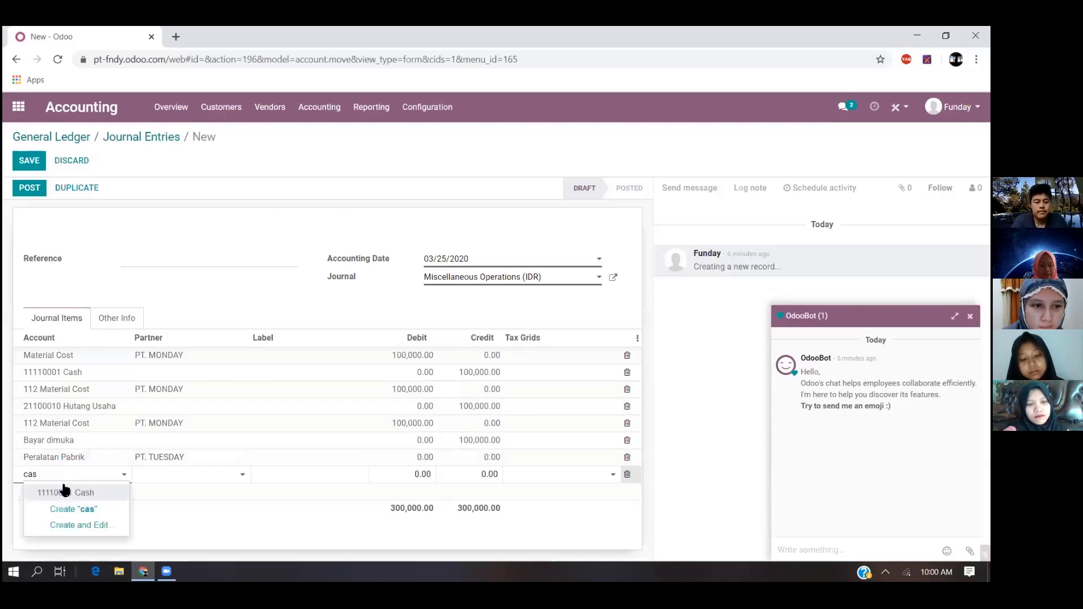
{"action": "left_click", "coordinate": [56, 492]}
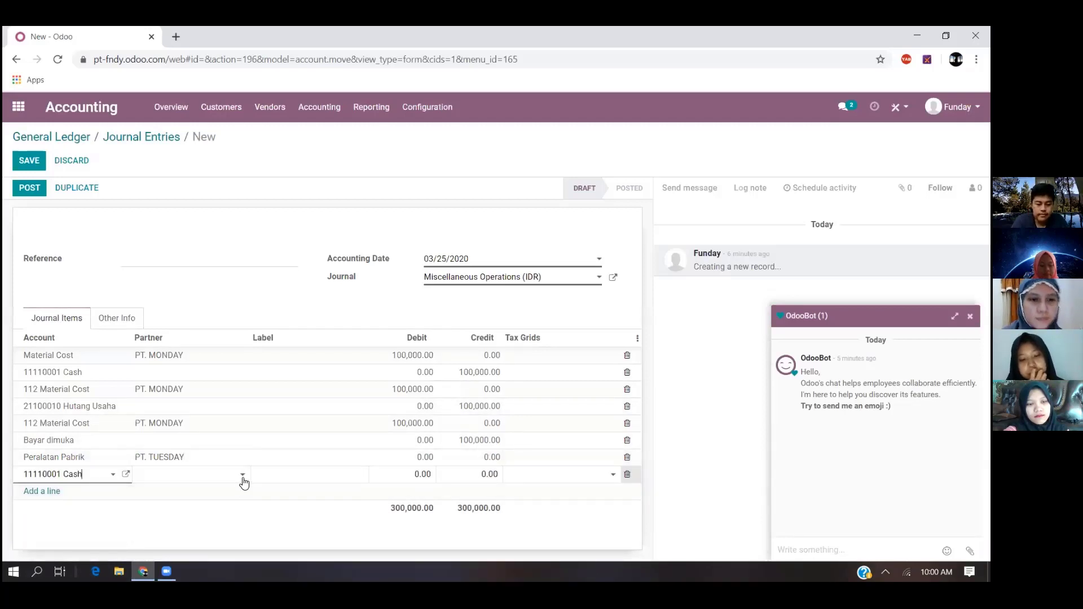
- Set the Peralatan Pabrik line's debit and the following Cash line's credit to 50,000,000, and continue to a new line
{"action": "left_click", "coordinate": [426, 458]}
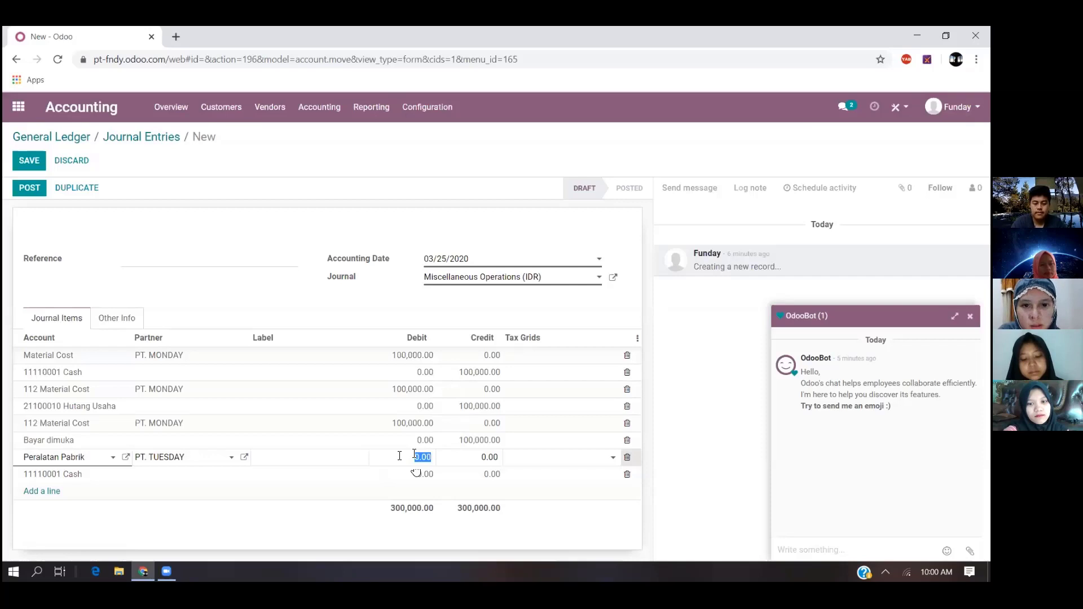
{"action": "type", "text": "5000000"}
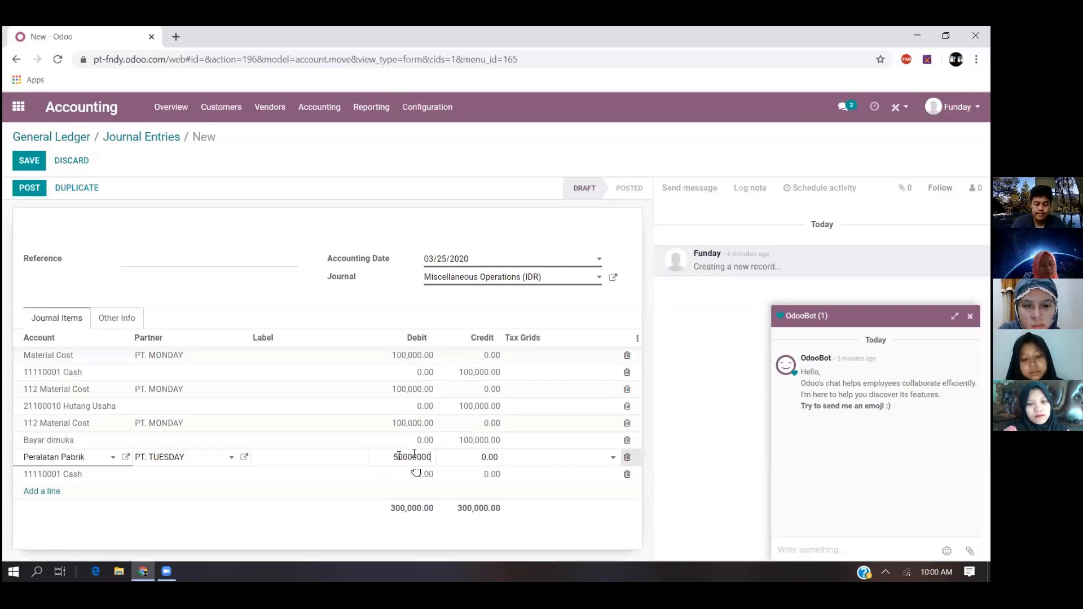
{"action": "key", "text": "Return"}
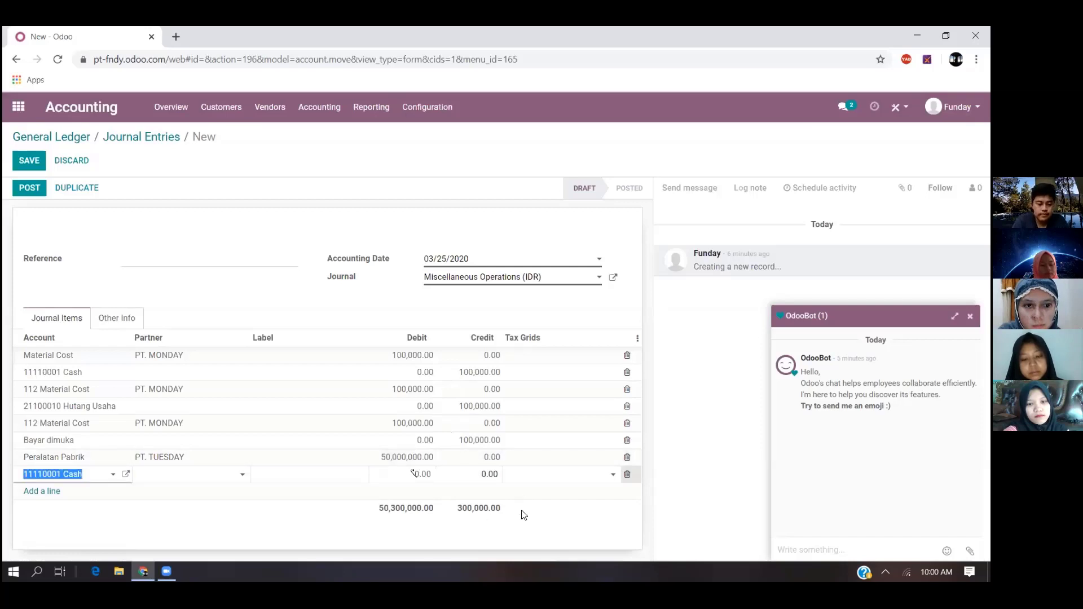
{"action": "left_click", "coordinate": [185, 479]}
{"action": "left_click", "coordinate": [421, 474]}
{"action": "left_click", "coordinate": [477, 474]}
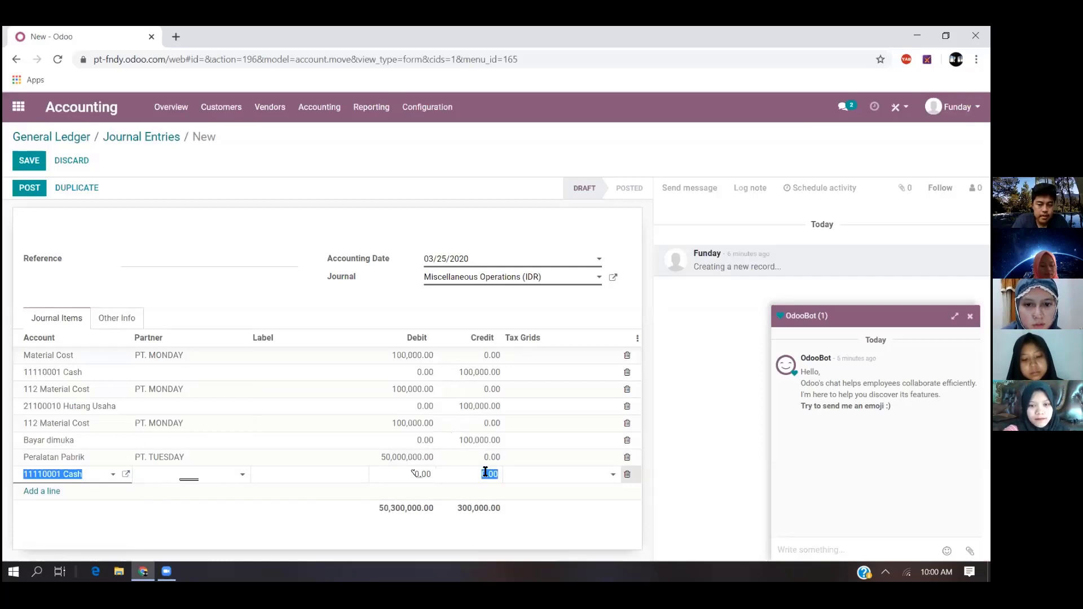
{"action": "type", "text": "50"}
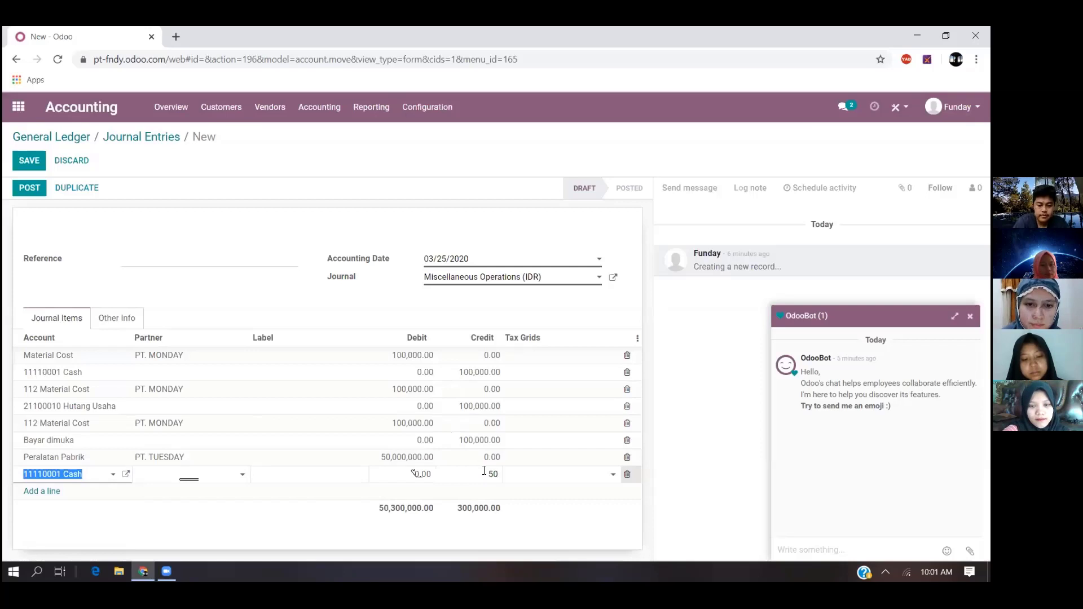
{"action": "type", "text": ",000,000"}
{"action": "key", "text": "Return"}
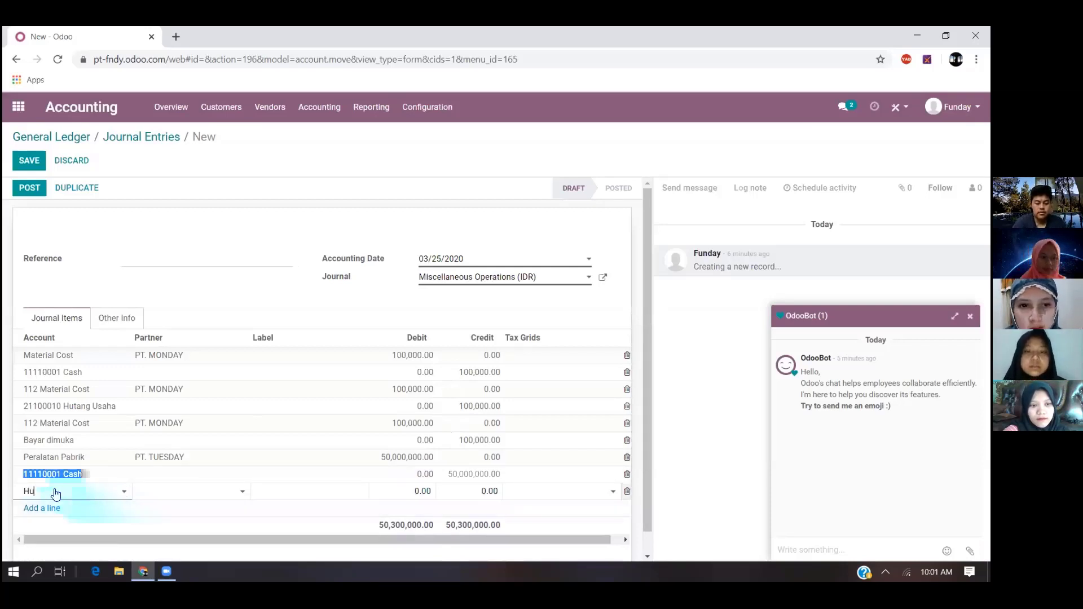
{"action": "type", "text": "tang"}
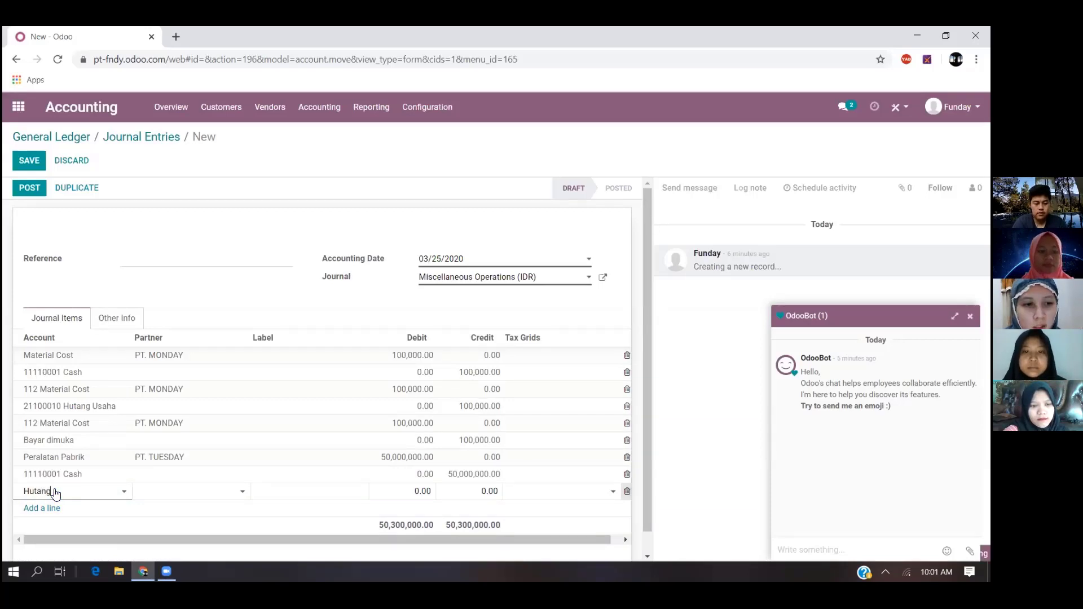
{"action": "key", "text": "BackSpace"}
{"action": "key", "text": "BackSpace"}
{"action": "key", "text": "BackSpace"}
{"action": "key", "text": "BackSpace"}
{"action": "key", "text": "BackSpace"}
{"action": "key", "text": "BackSpace"}
- Fill the new journal item line with account 114 Peralatan Pabrik, partner PT. TUESDAY and a debit of 200,000,000
{"action": "type", "text": "Perala"}
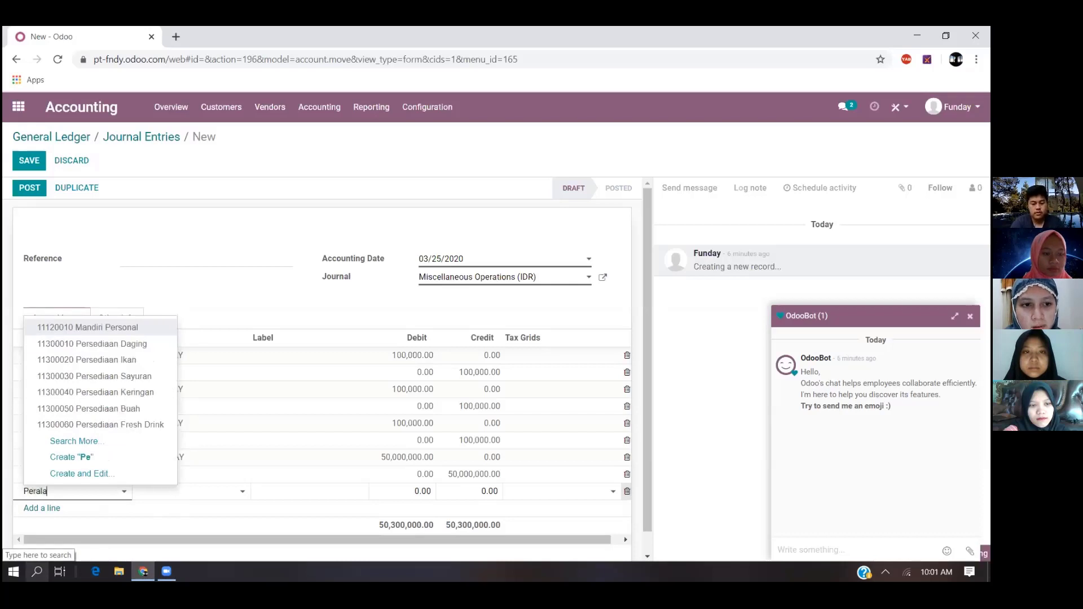
{"action": "type", "text": "tan Pabrik"}
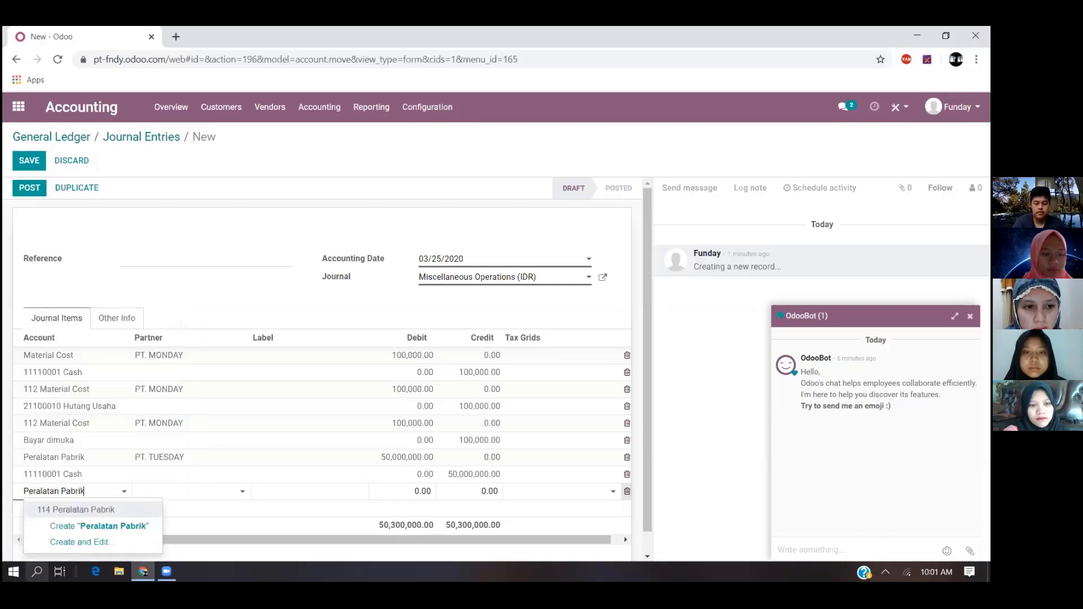
{"action": "key", "text": "Return"}
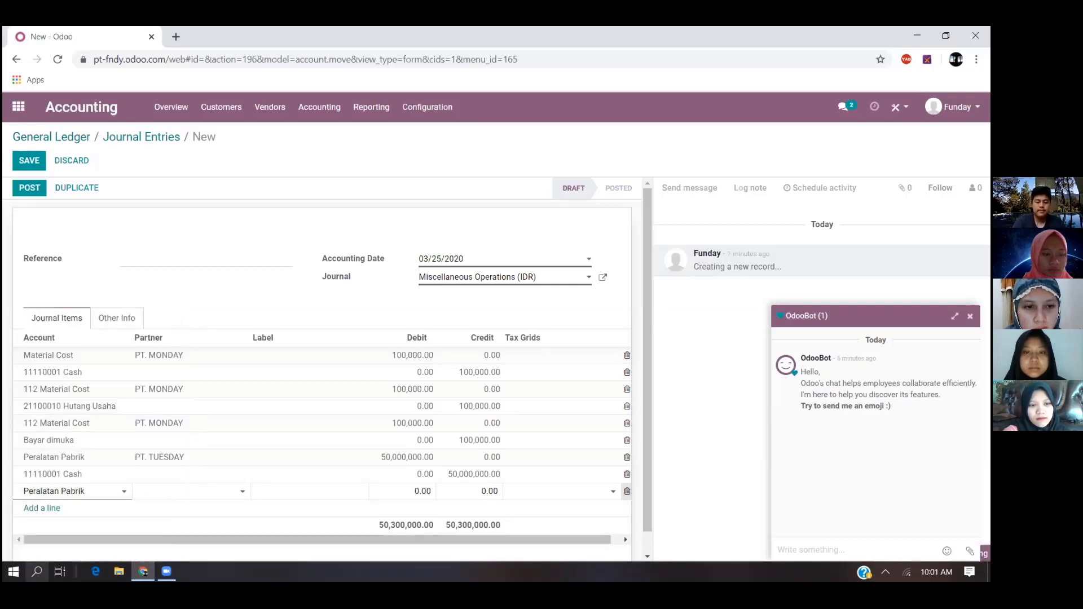
{"action": "left_click", "coordinate": [194, 491]}
{"action": "left_click", "coordinate": [208, 457]}
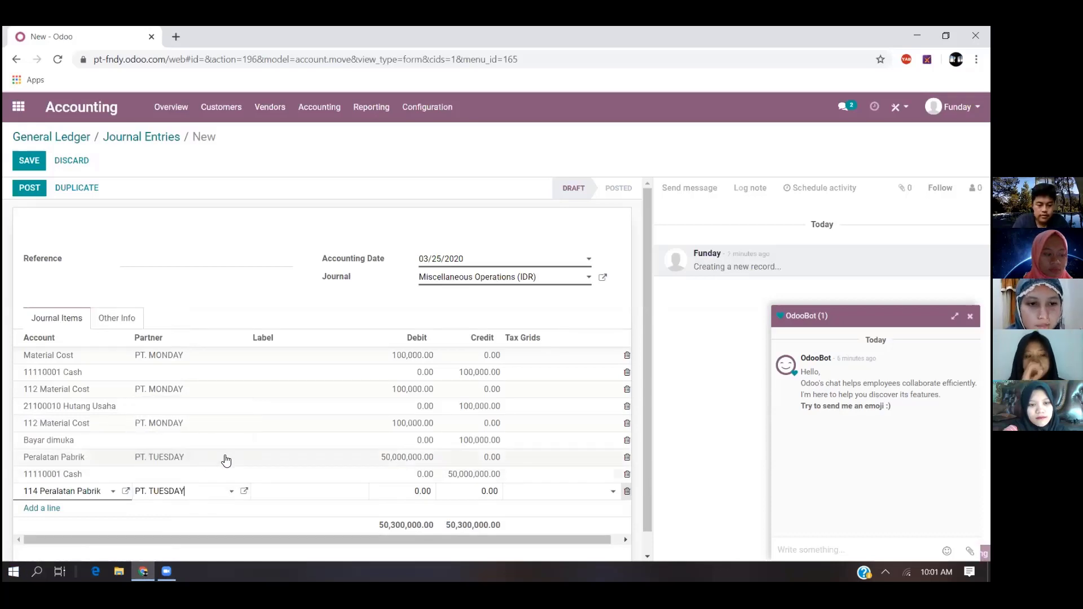
{"action": "left_click", "coordinate": [413, 491]}
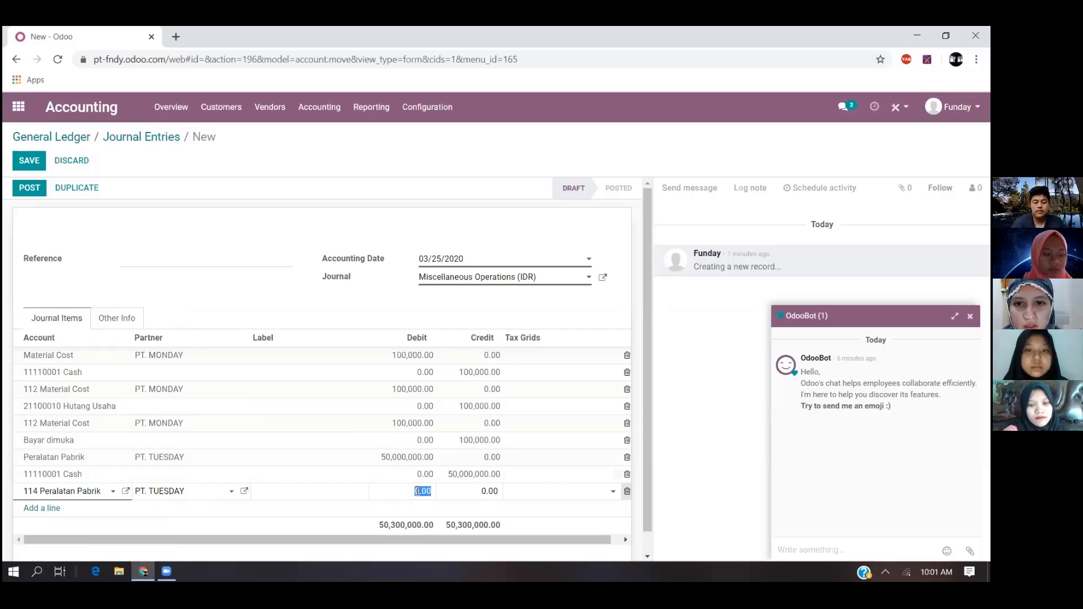
{"action": "type", "text": "2"}
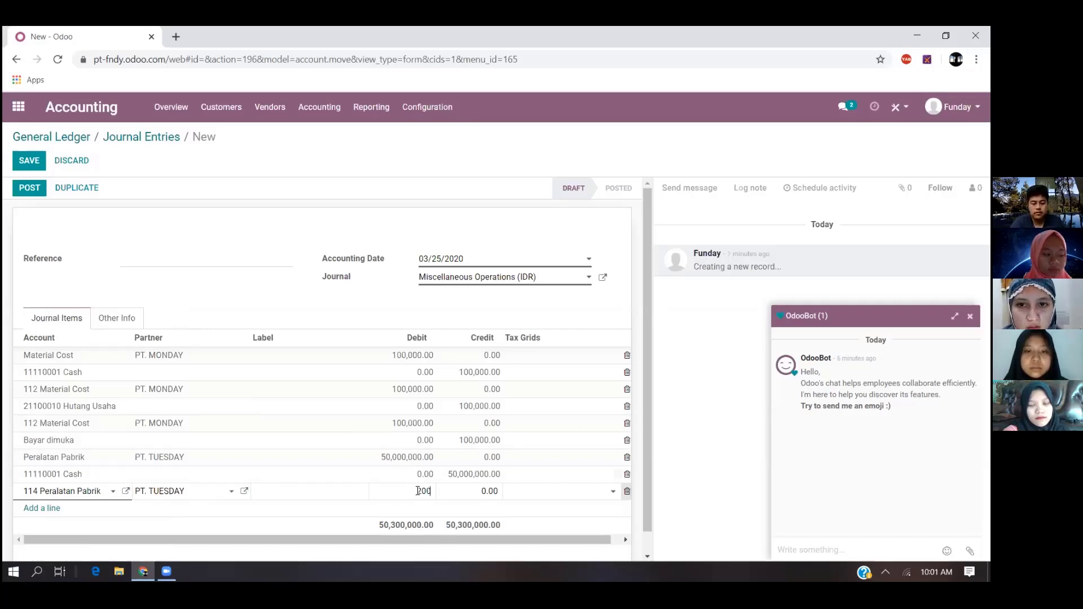
{"action": "type", "text": "00,000,000"}
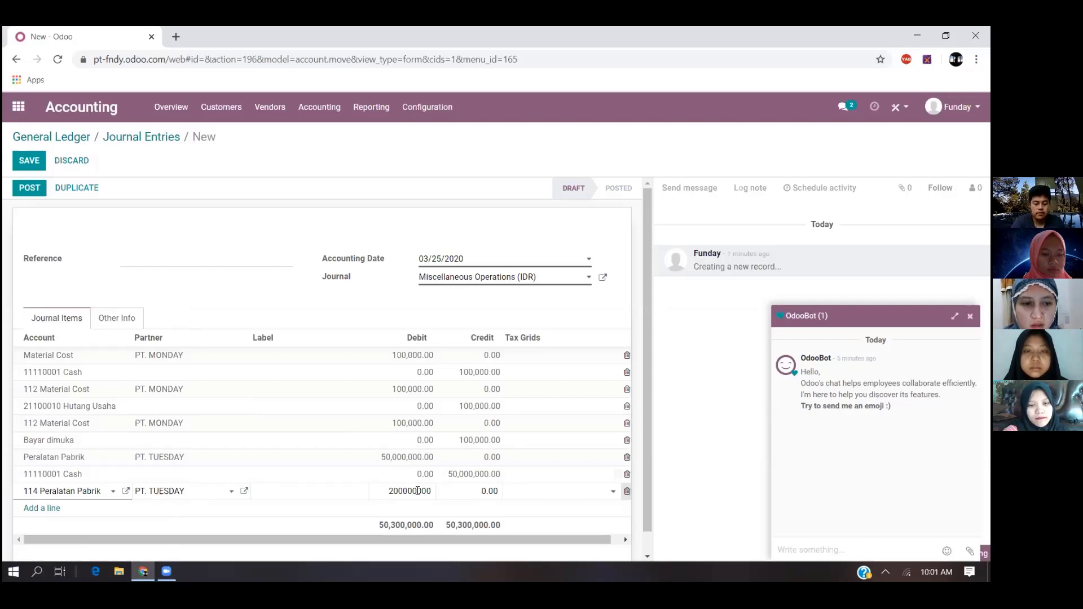
- Add a balancing credit line with account 11110001 Cash for the second Peralatan Pabrik purchase
{"action": "key", "text": "Return"}
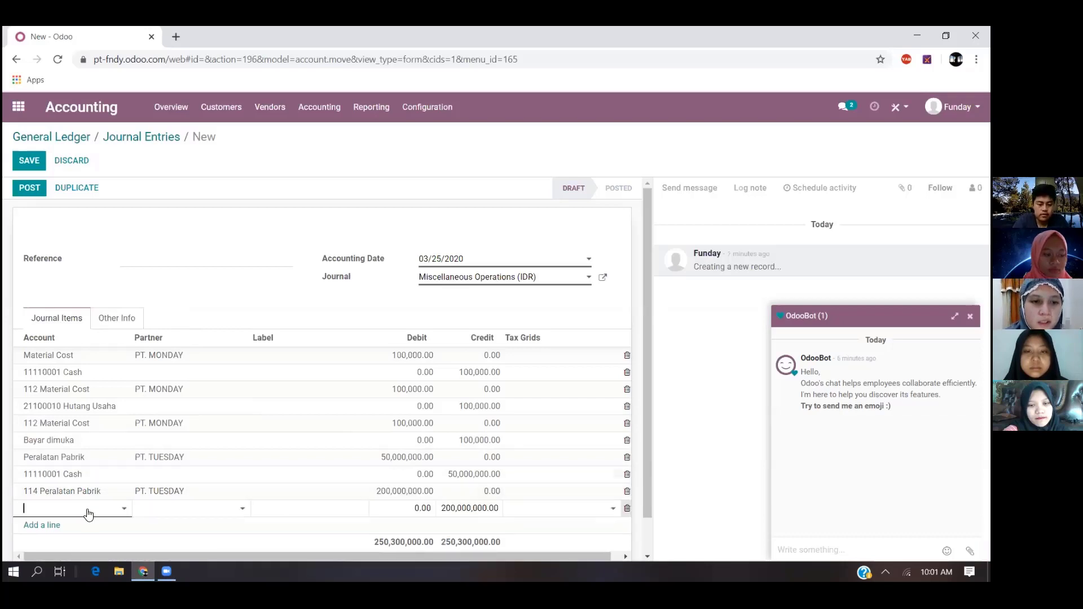
{"action": "type", "text": "cash"}
{"action": "left_click", "coordinate": [72, 458]}
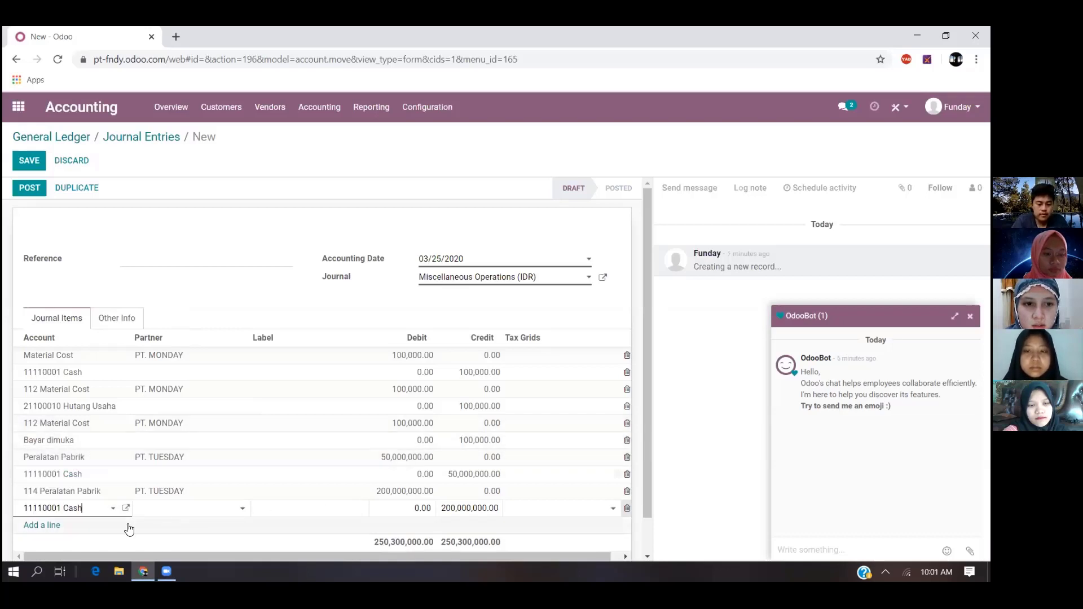
- Add a third equipment line with account 114 Peralatan Pabrik, partner PT. TUESDAY and a debit of 100,000,000
{"action": "left_click", "coordinate": [50, 525]}
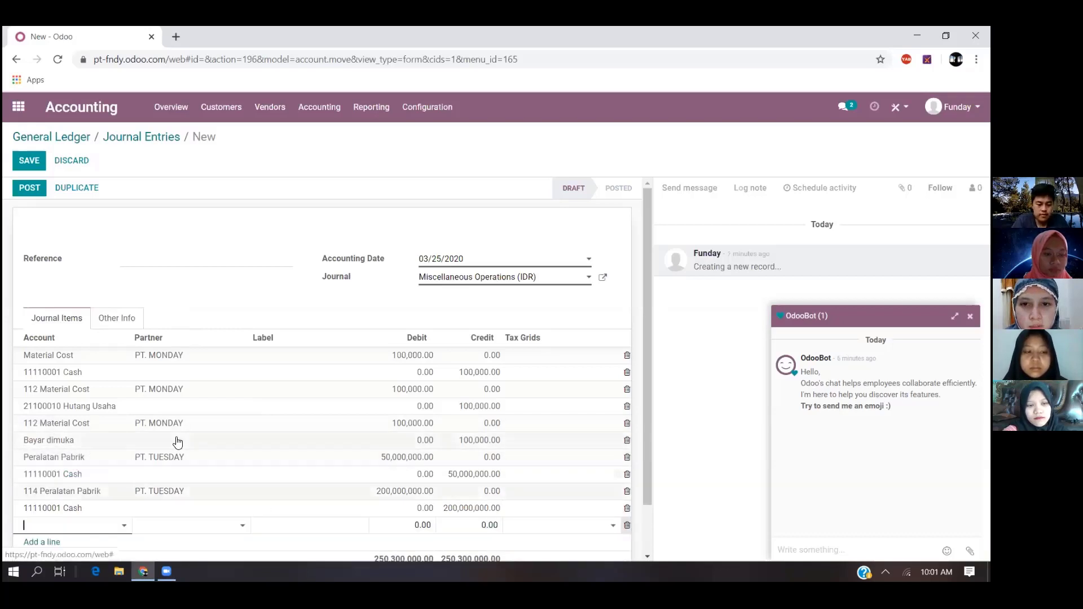
{"action": "scroll", "coordinate": [178, 442], "scroll_direction": "down", "scroll_amount": 1}
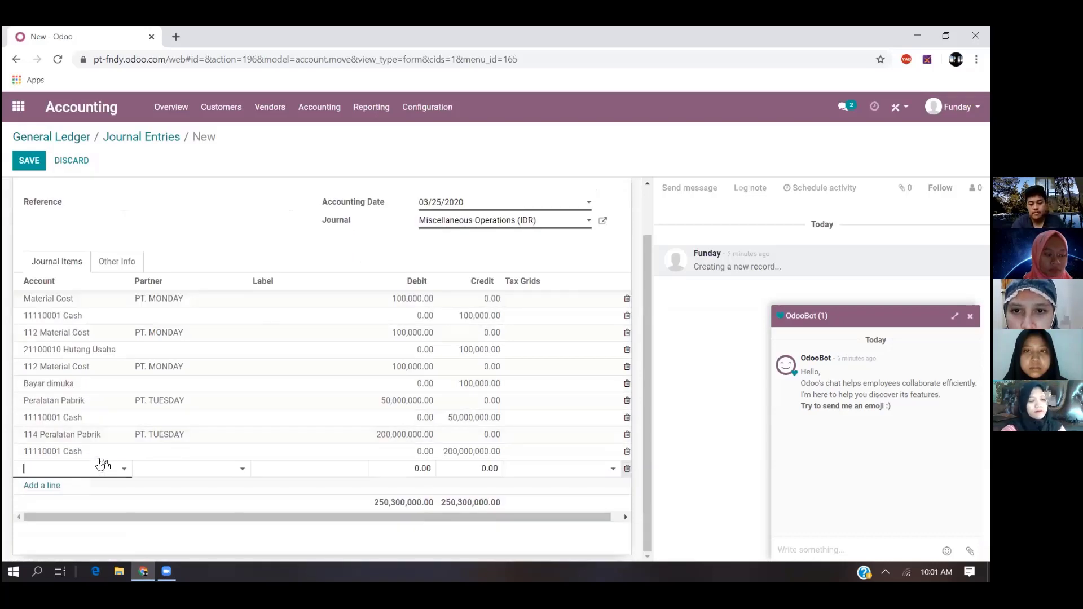
{"action": "type", "text": "pera"}
{"action": "key", "text": "Return"}
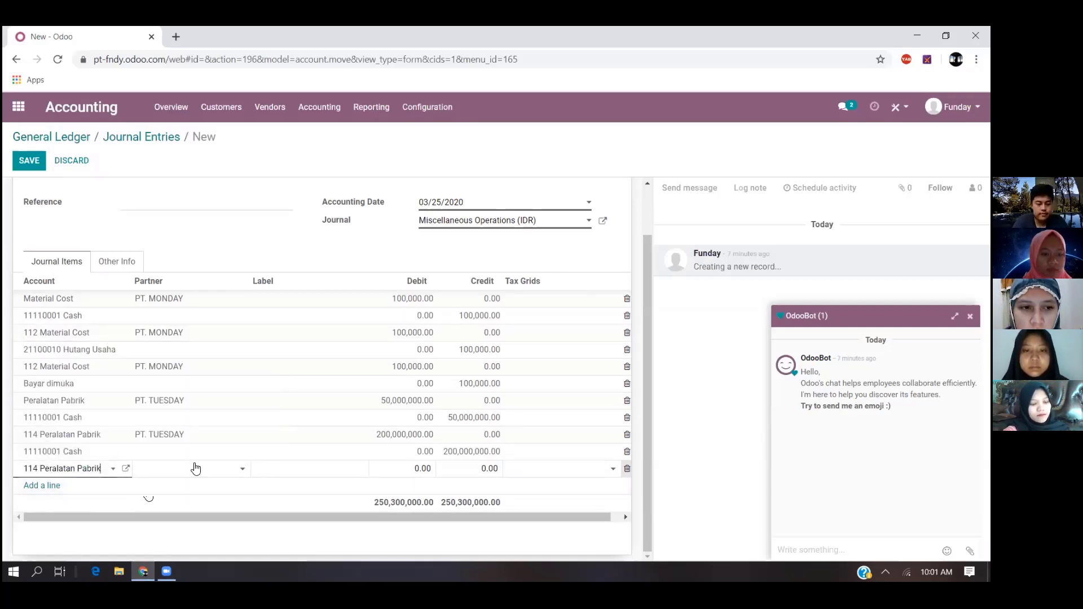
{"action": "left_click", "coordinate": [200, 468]}
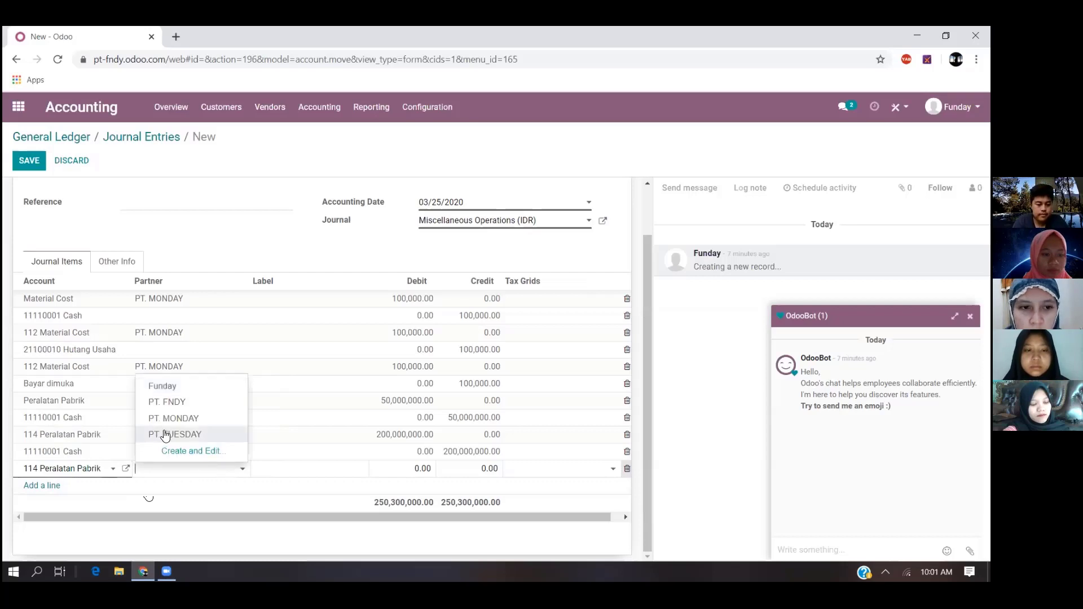
{"action": "left_click", "coordinate": [165, 434]}
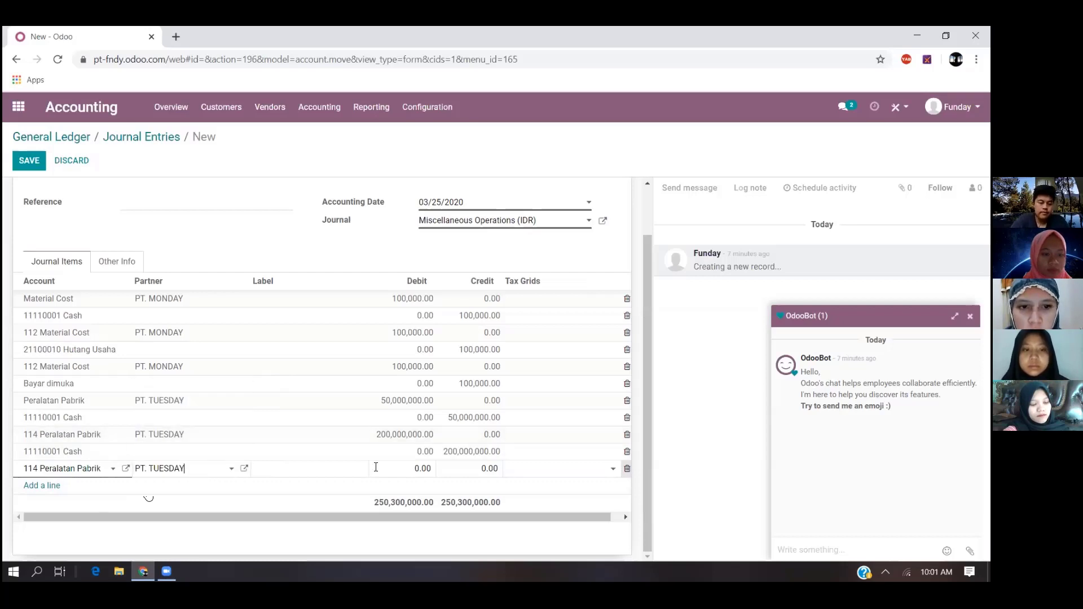
{"action": "left_click", "coordinate": [420, 468]}
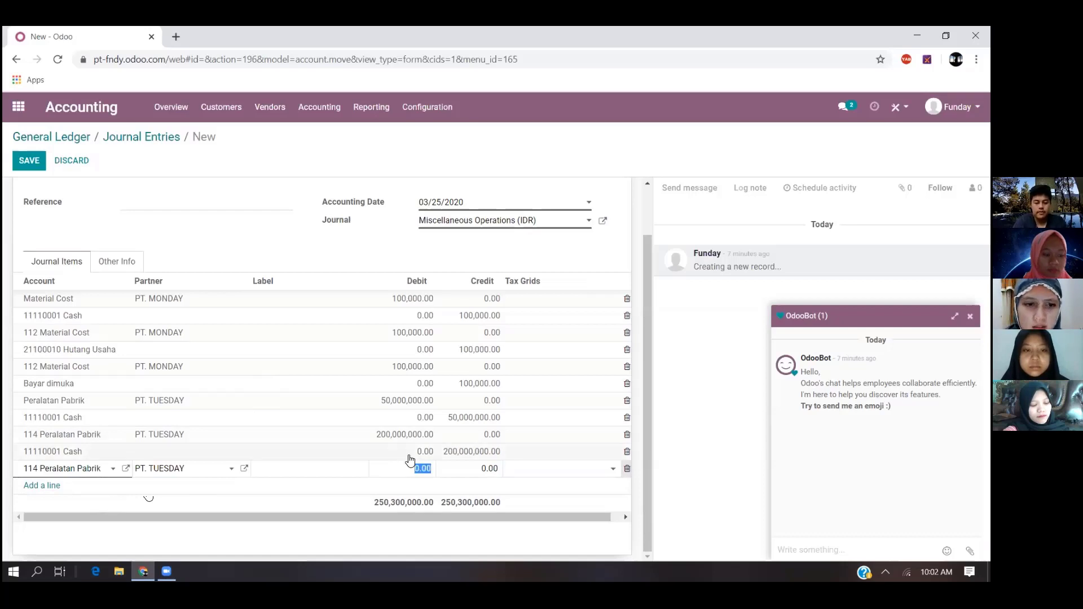
{"action": "type", "text": "100,000,00"}
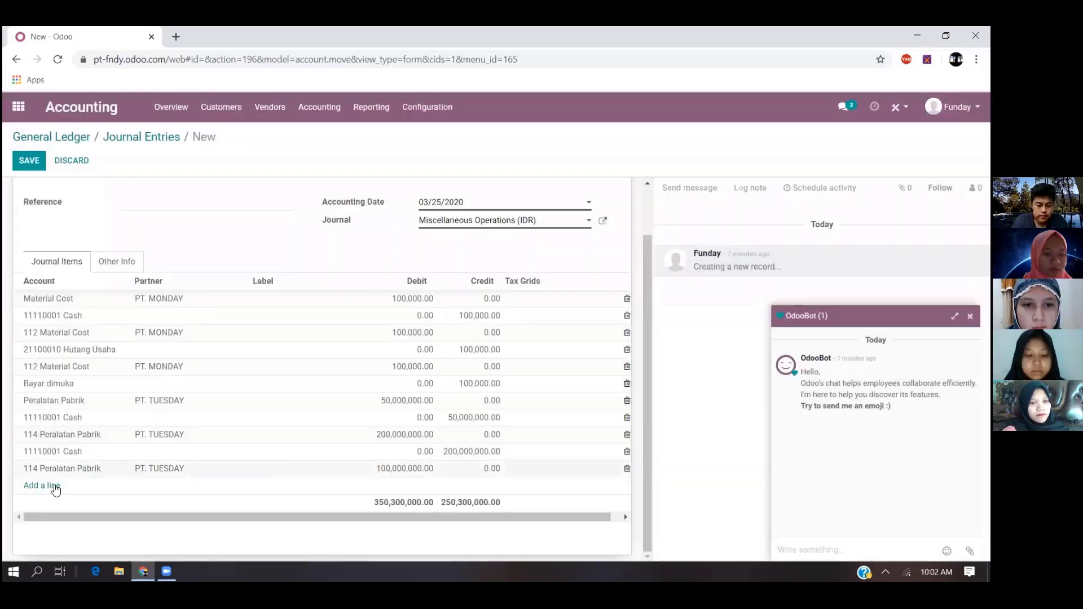
- Add a balancing credit line with account 21100010 Hutang Usaha for the third Peralatan Pabrik purchase
{"action": "left_click", "coordinate": [55, 488]}
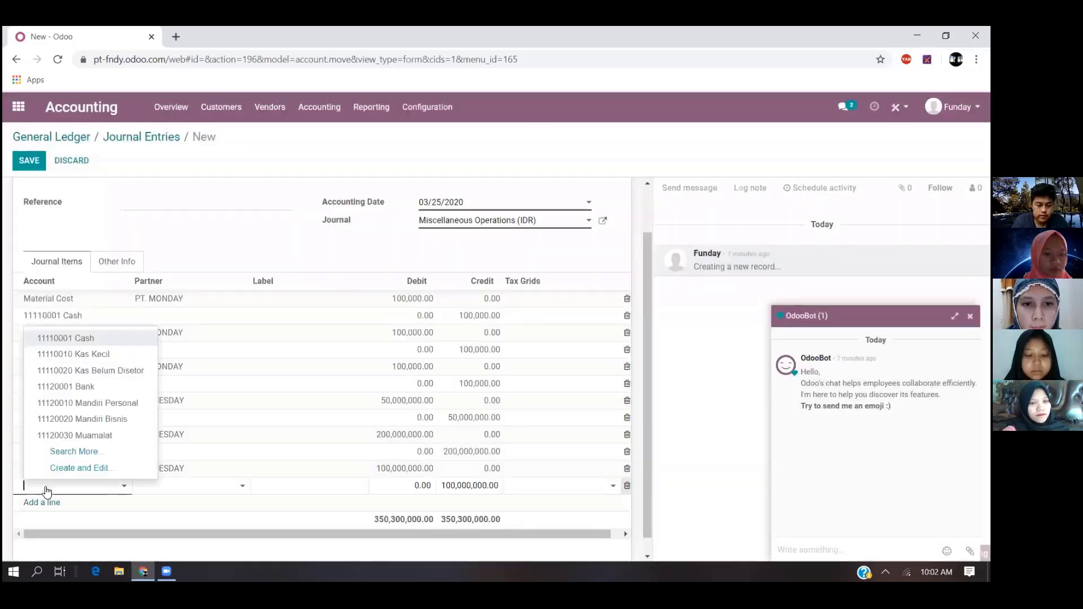
{"action": "left_click", "coordinate": [47, 488]}
{"action": "type", "text": "hutang"}
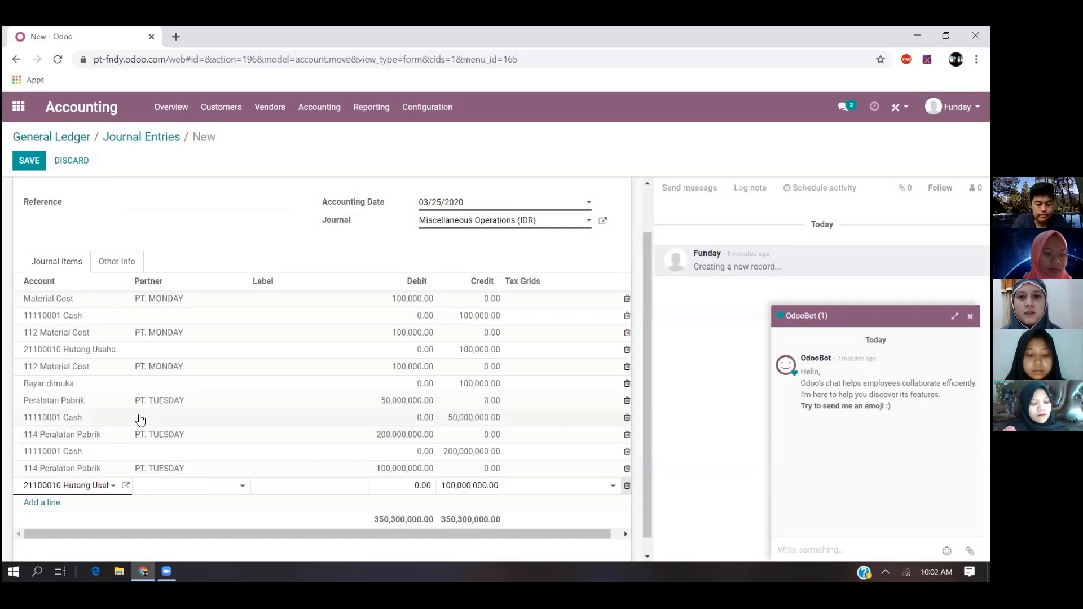
{"action": "scroll", "coordinate": [141, 420], "scroll_direction": "down", "scroll_amount": 1}
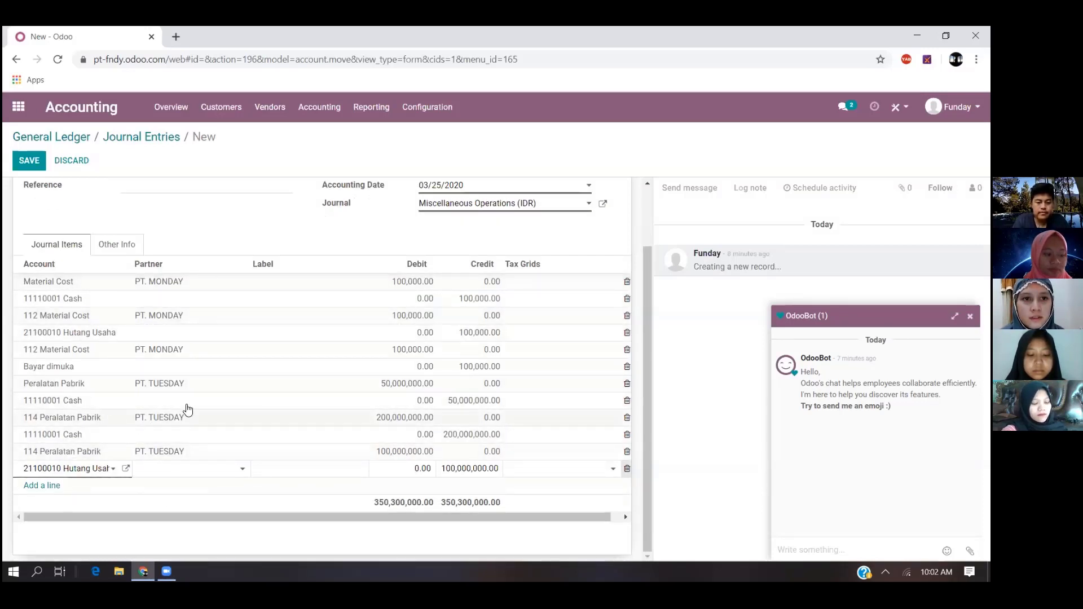
- Set the journal entry's reference to 11223356
{"action": "left_click", "coordinate": [31, 161]}
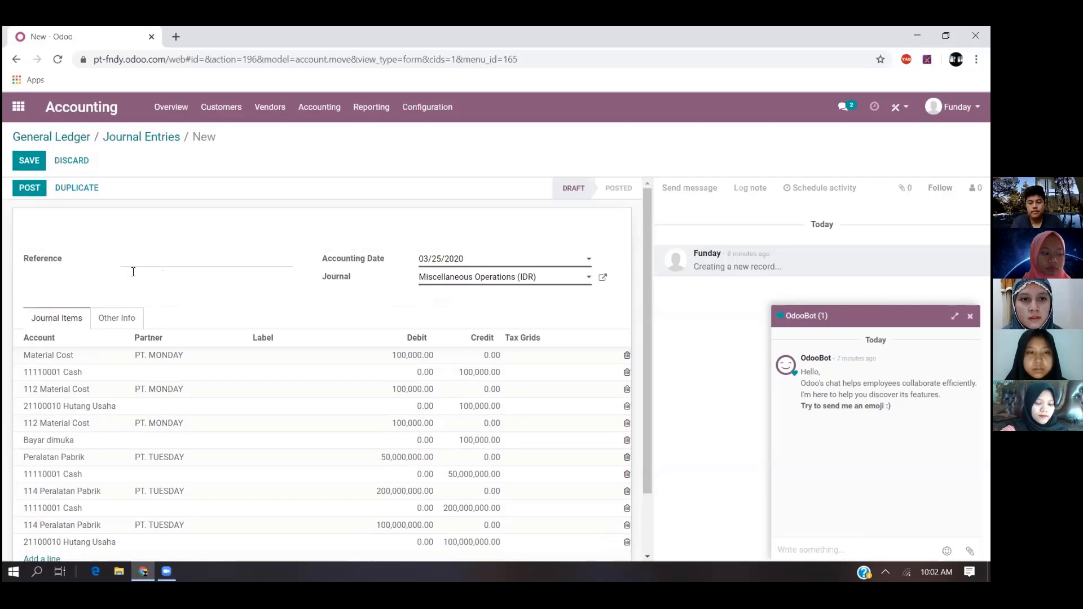
{"action": "left_click", "coordinate": [139, 258]}
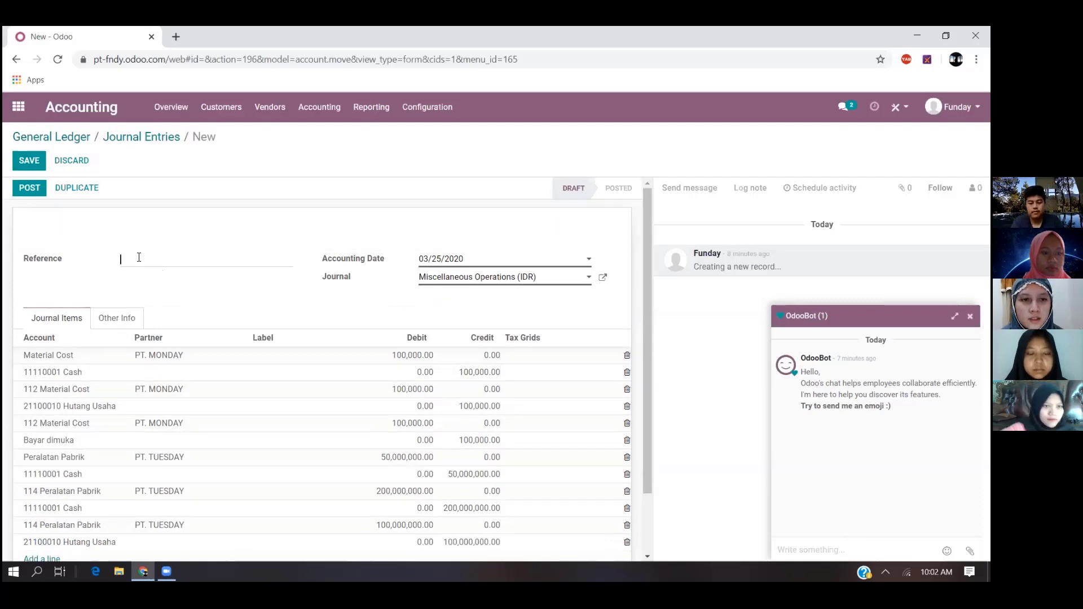
{"action": "type", "text": "11"}
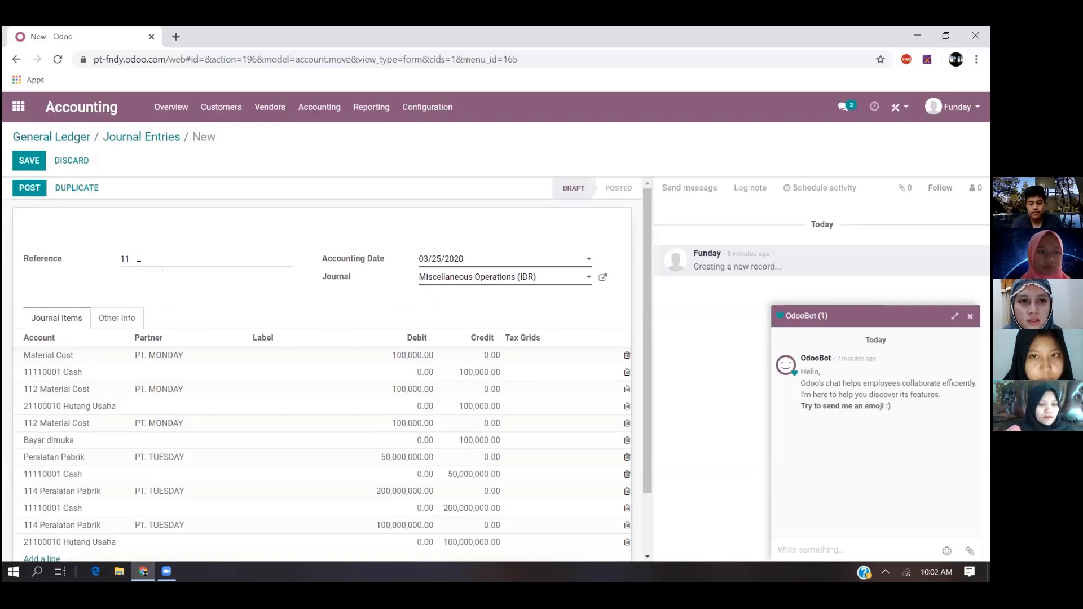
{"action": "type", "text": "22"}
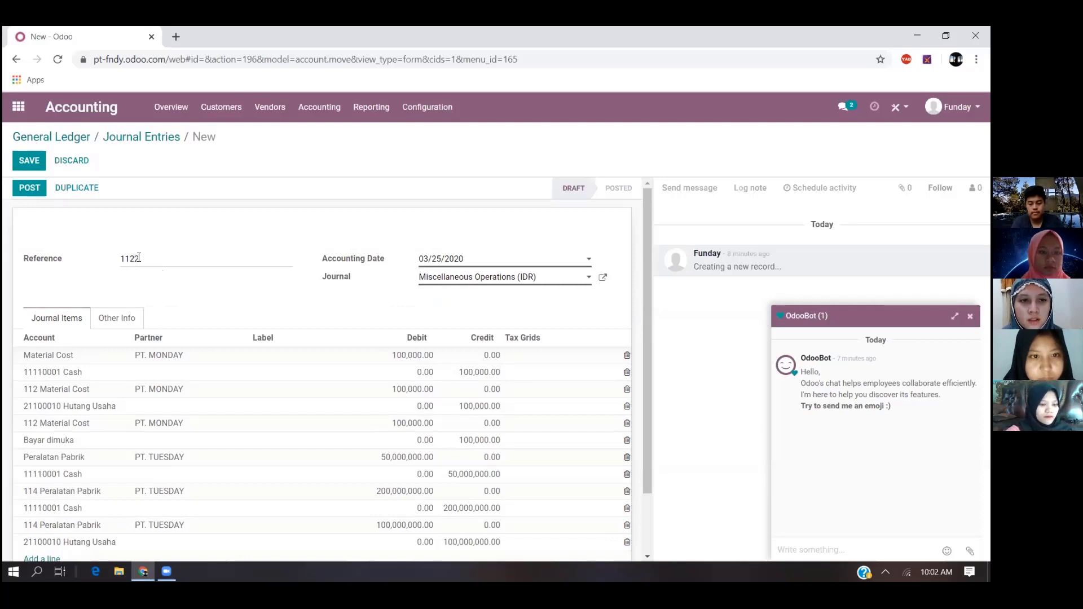
{"action": "type", "text": "33"}
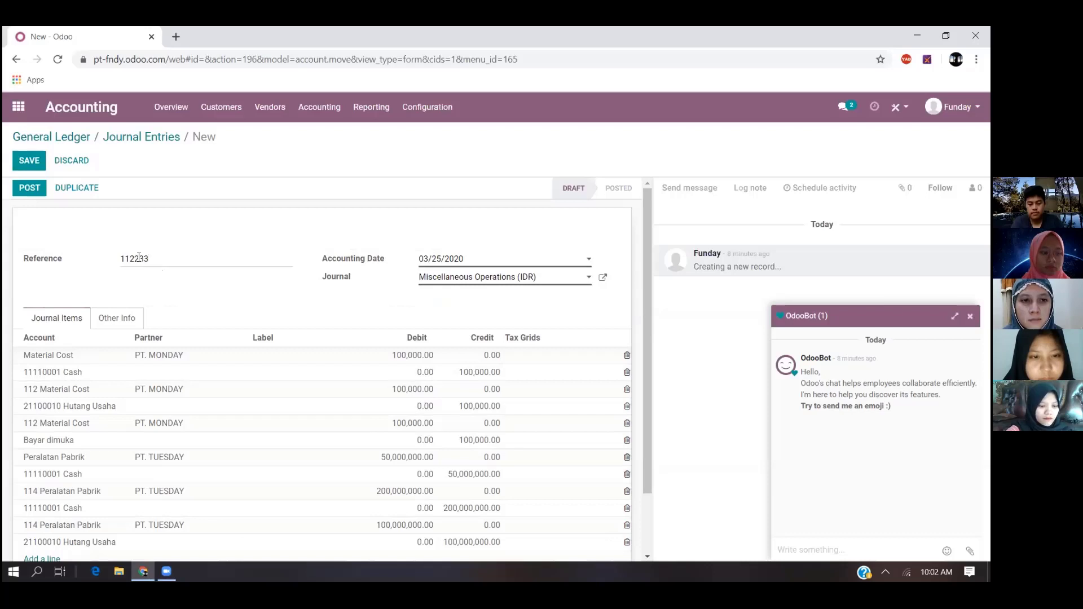
{"action": "type", "text": "56"}
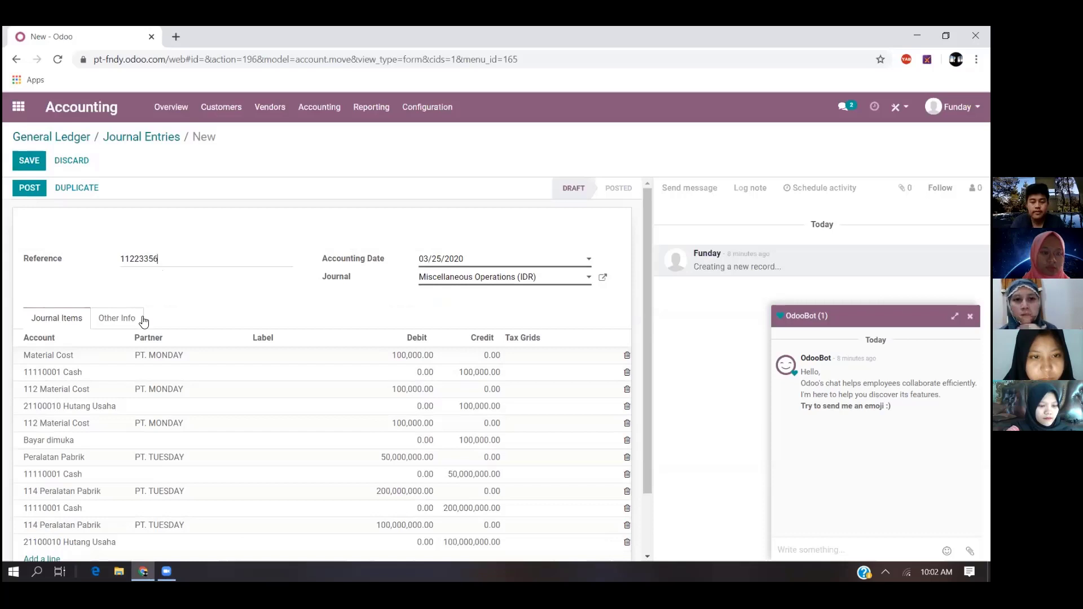
- Change the entry's journal to Vendor Bills (IDR), then save and post the entry
{"action": "left_click", "coordinate": [532, 281]}
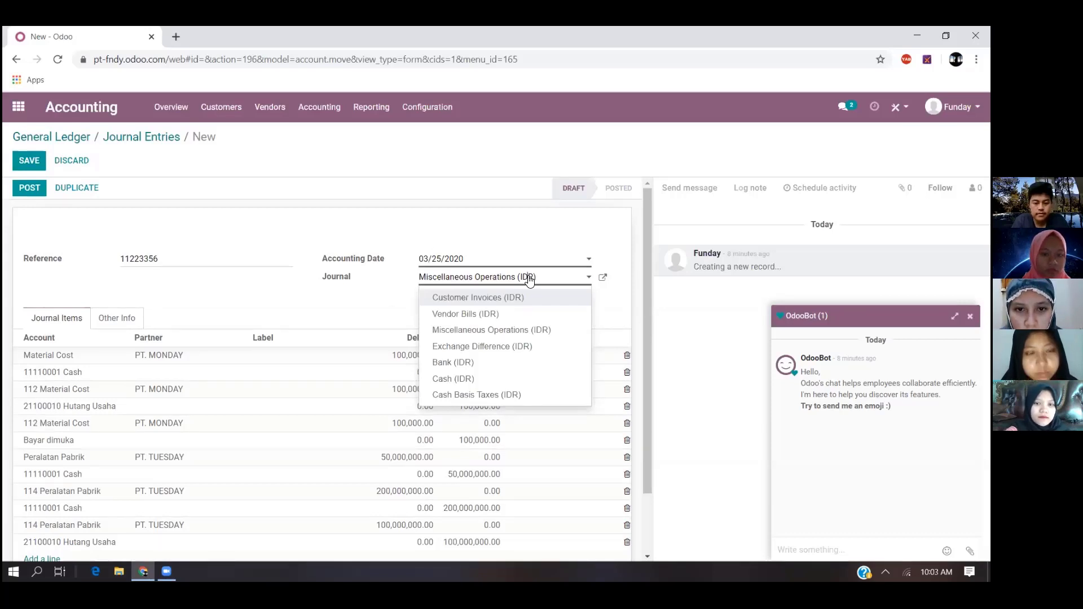
{"action": "left_click", "coordinate": [498, 314]}
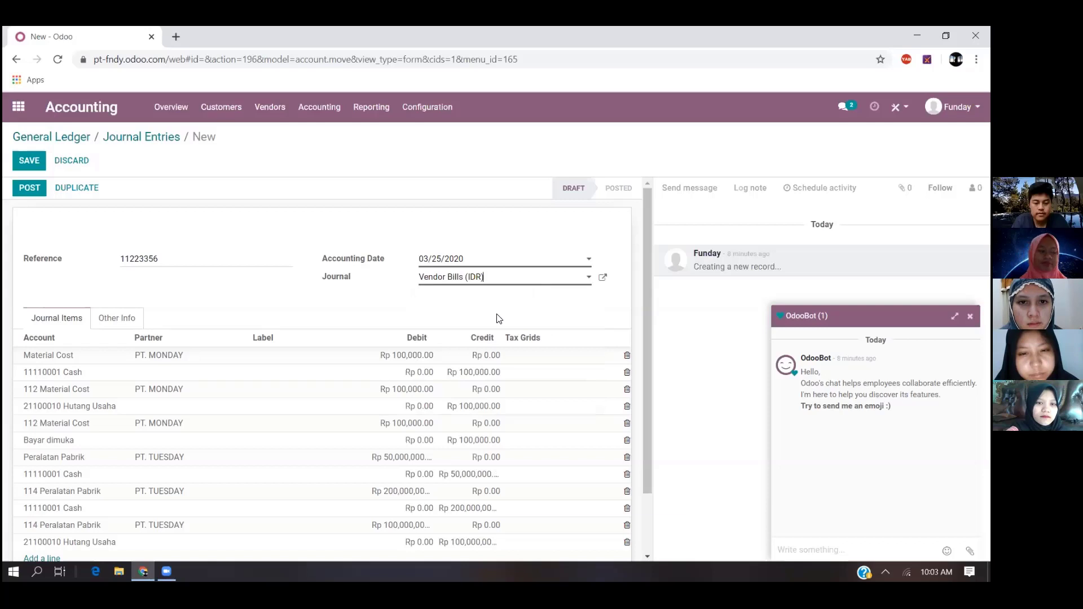
{"action": "scroll", "coordinate": [437, 409], "scroll_direction": "down", "scroll_amount": 1}
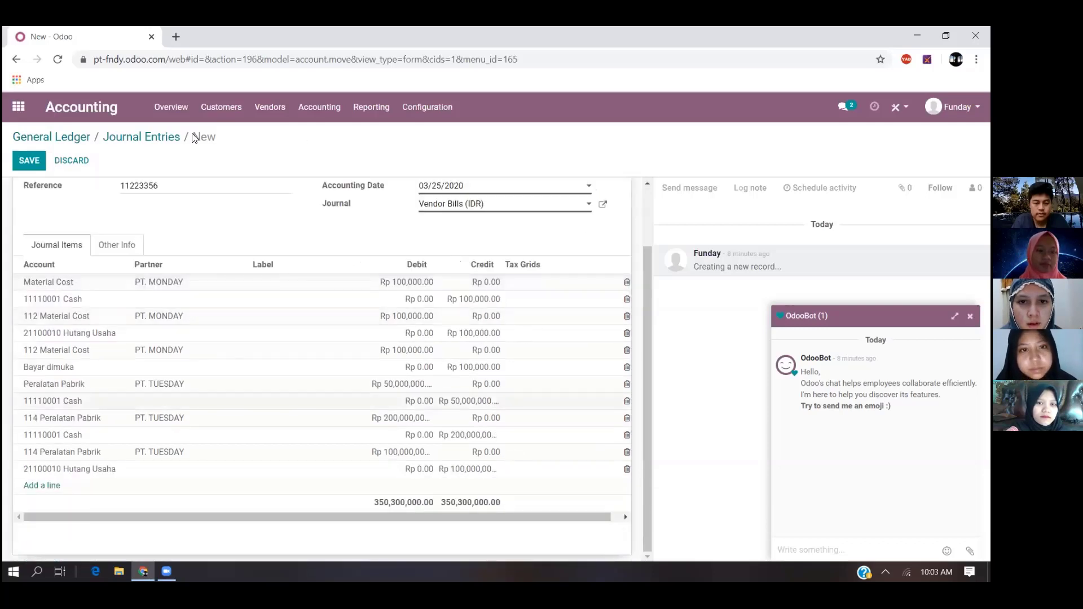
{"action": "left_click", "coordinate": [30, 161]}
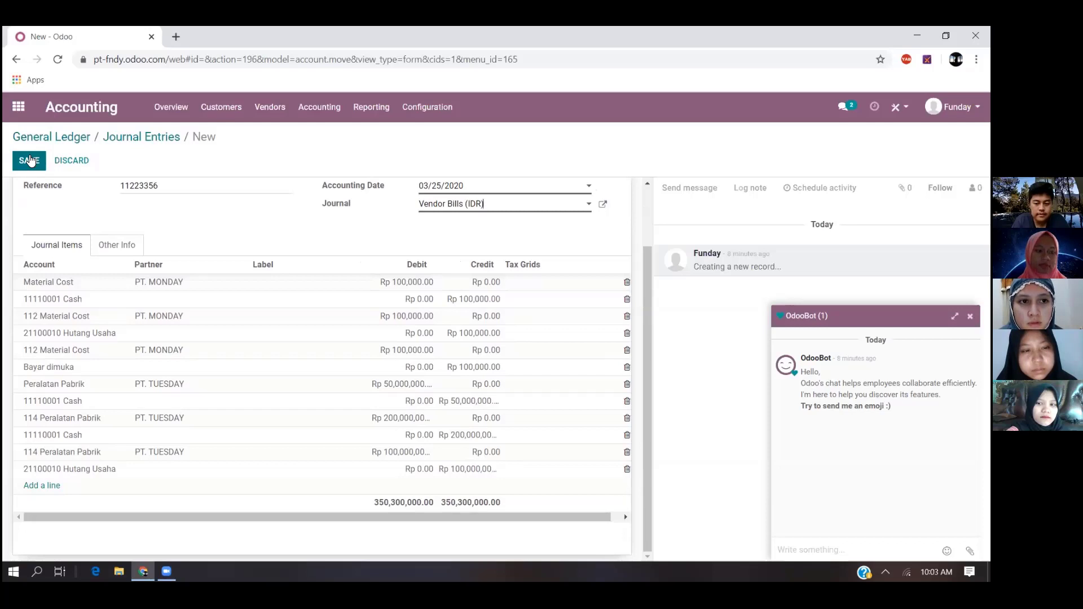
{"action": "left_click", "coordinate": [31, 161]}
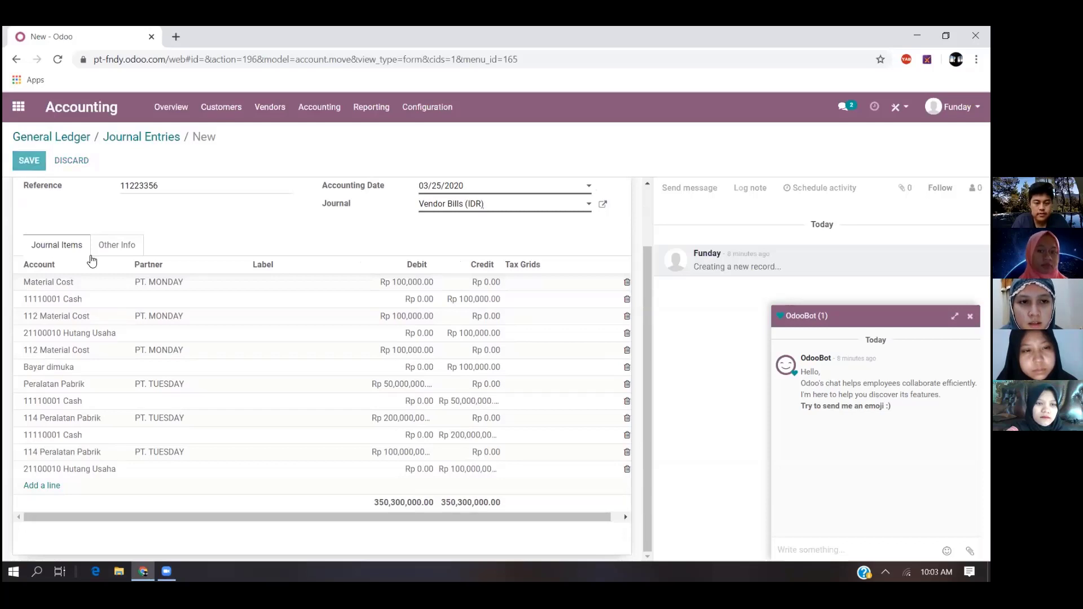
{"action": "left_click", "coordinate": [36, 182]}
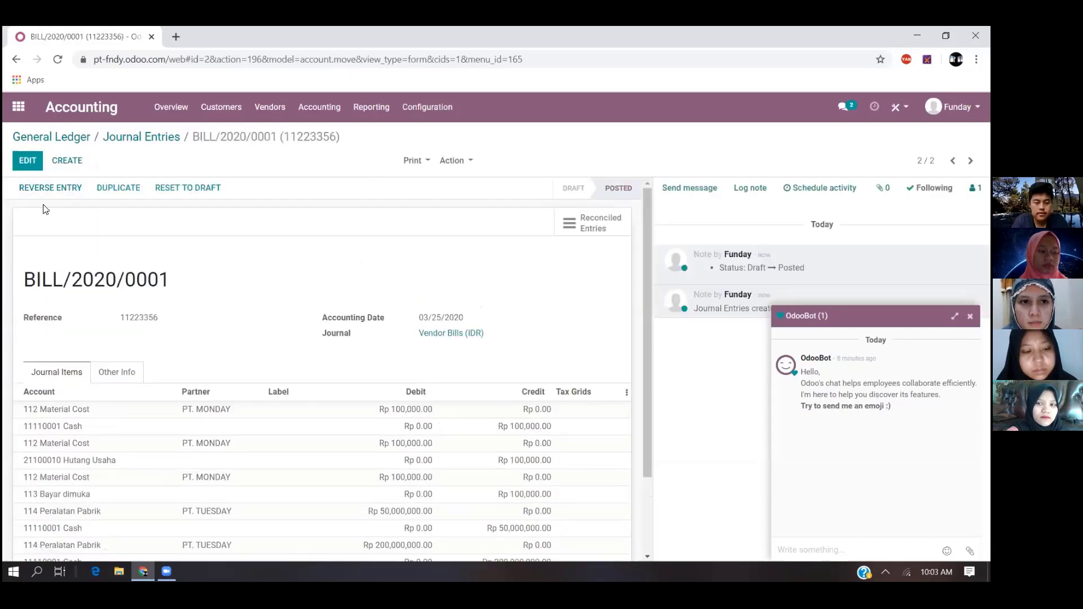
- Open the accounting overview and close the OdooBot chat window
{"action": "left_click", "coordinate": [162, 108]}
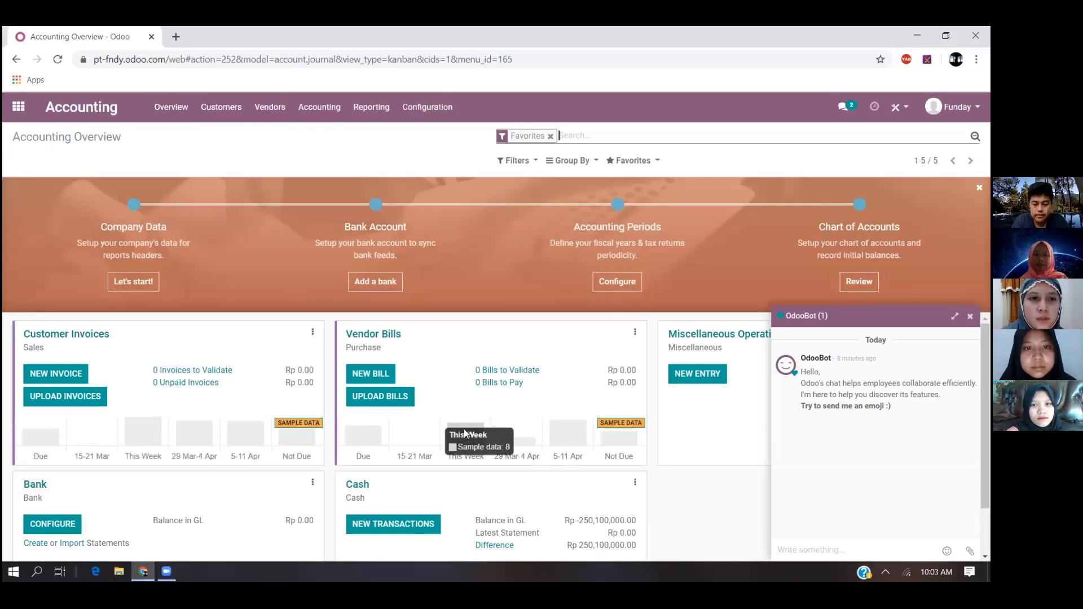
{"action": "scroll", "coordinate": [468, 429], "scroll_direction": "down", "scroll_amount": 1}
{"action": "scroll", "coordinate": [487, 388], "scroll_direction": "up", "scroll_amount": 1}
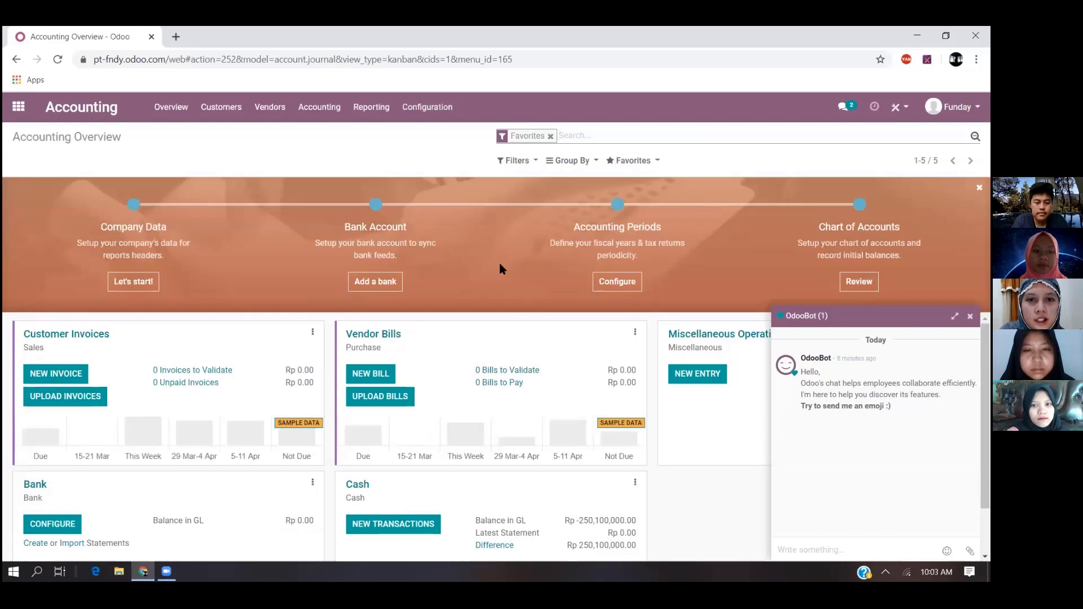
{"action": "left_click", "coordinate": [971, 317]}
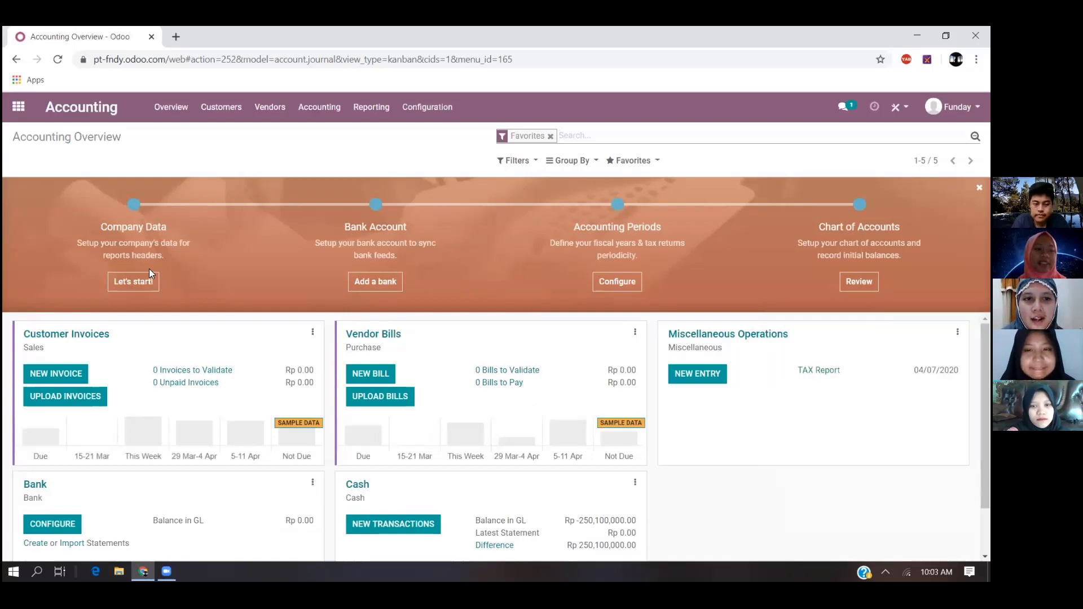
- Fill in the company's street address and city in the company data setup for PT. FNDY and apply it
{"action": "left_click", "coordinate": [150, 287]}
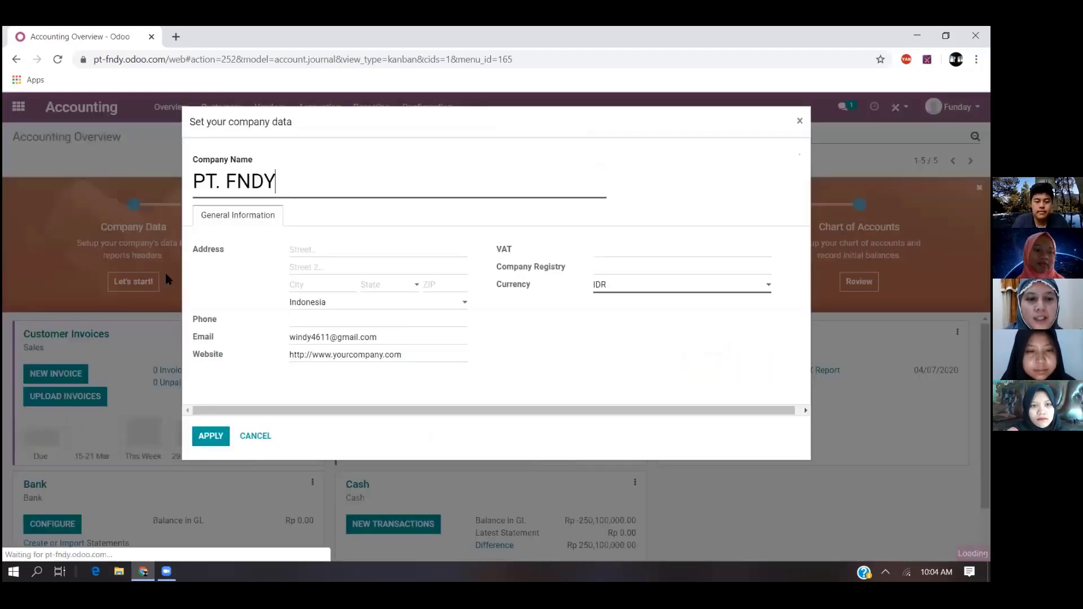
{"action": "left_click", "coordinate": [353, 249]}
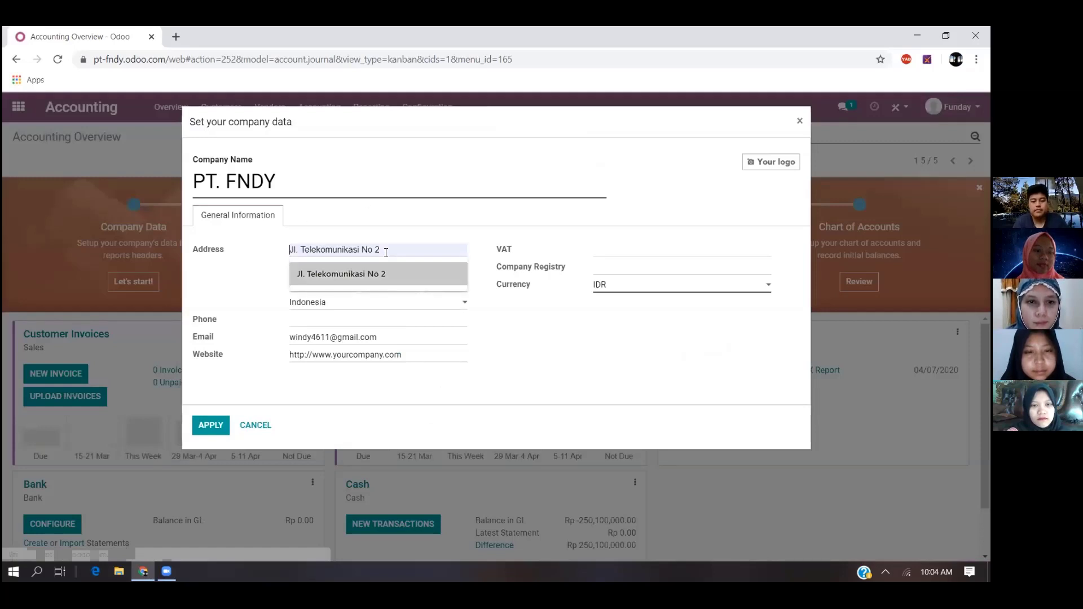
{"action": "left_click", "coordinate": [357, 274]}
{"action": "key", "text": "BackSpace"}
{"action": "type", "text": "1"}
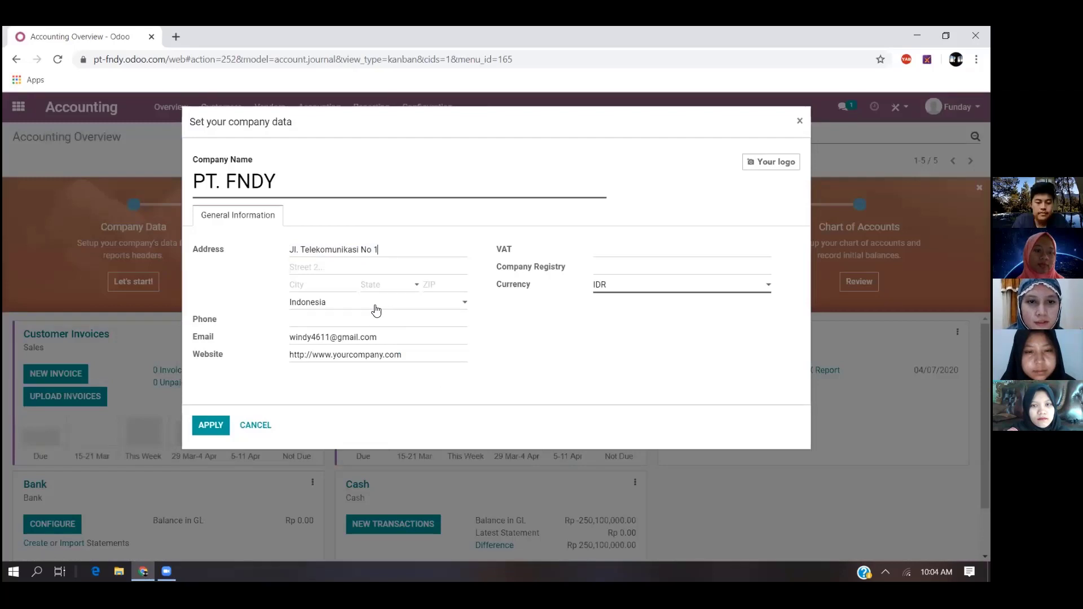
{"action": "left_click", "coordinate": [321, 285]}
{"action": "left_click", "coordinate": [320, 307]}
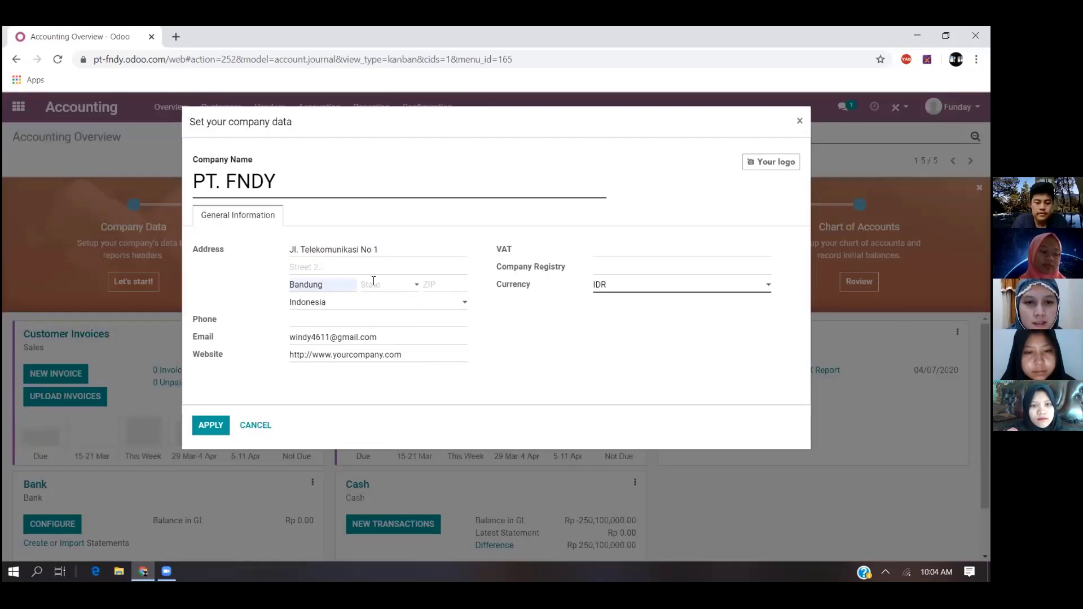
{"action": "left_click", "coordinate": [228, 421]}
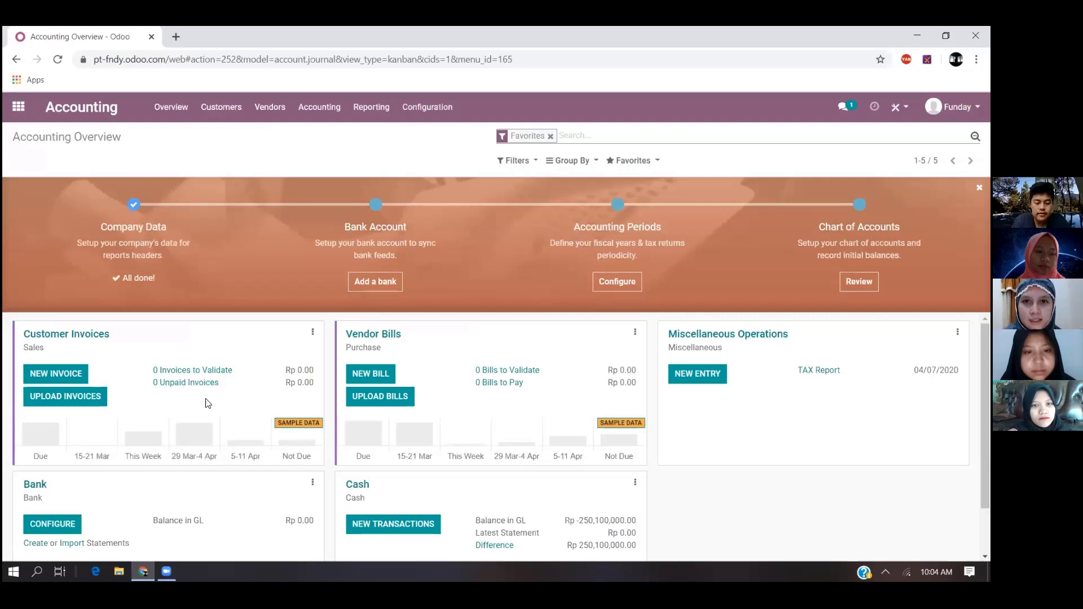
- Create a new cash transactions statement with the reference 11223356
{"action": "scroll", "coordinate": [416, 468], "scroll_direction": "down", "scroll_amount": 2}
{"action": "left_click", "coordinate": [415, 470]}
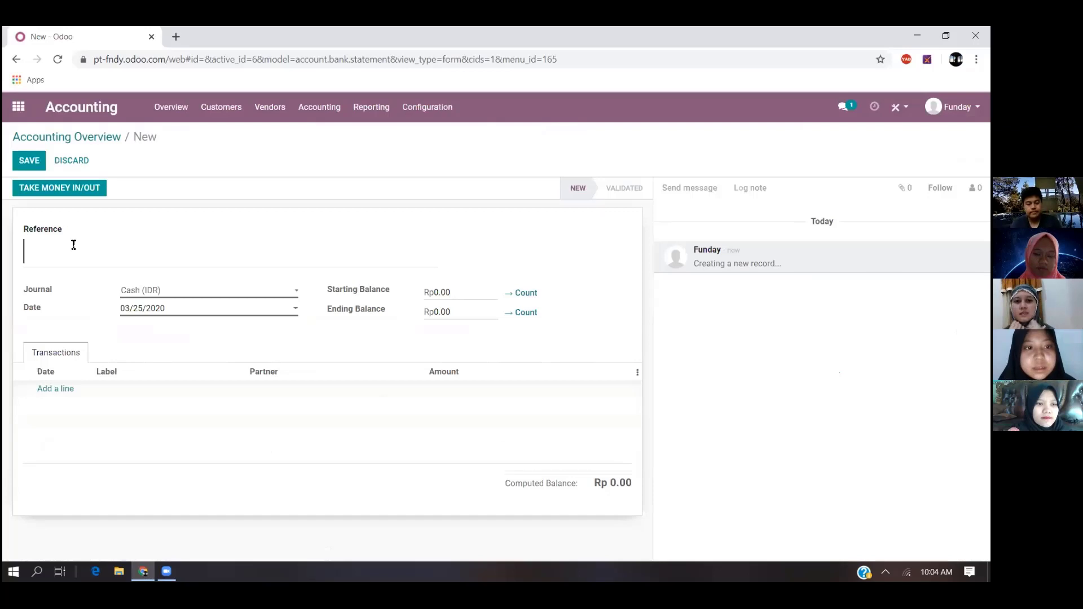
{"action": "type", "text": "1122"}
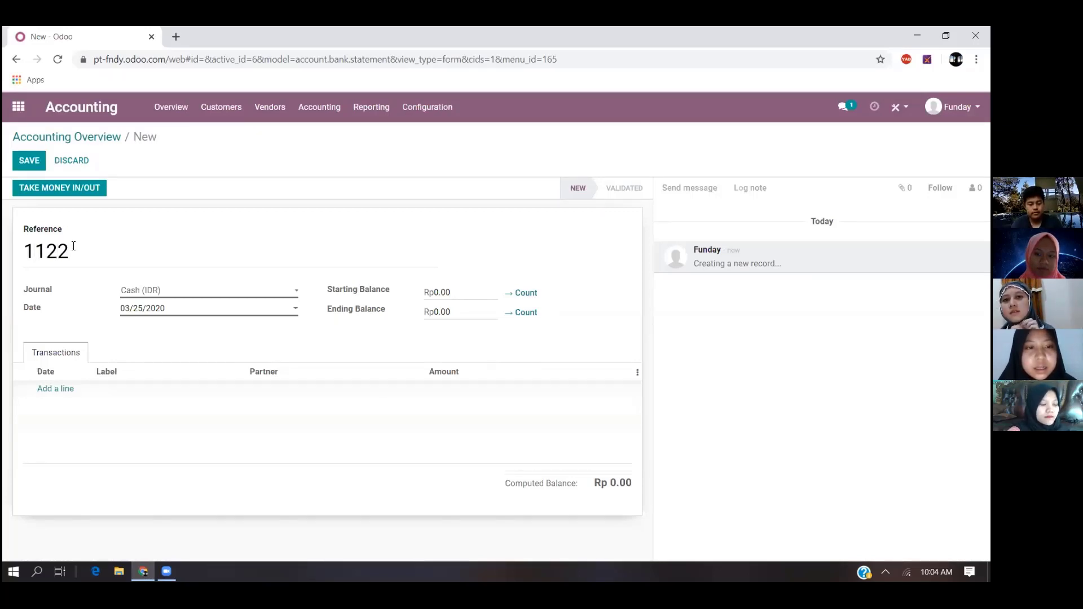
{"action": "type", "text": "3356"}
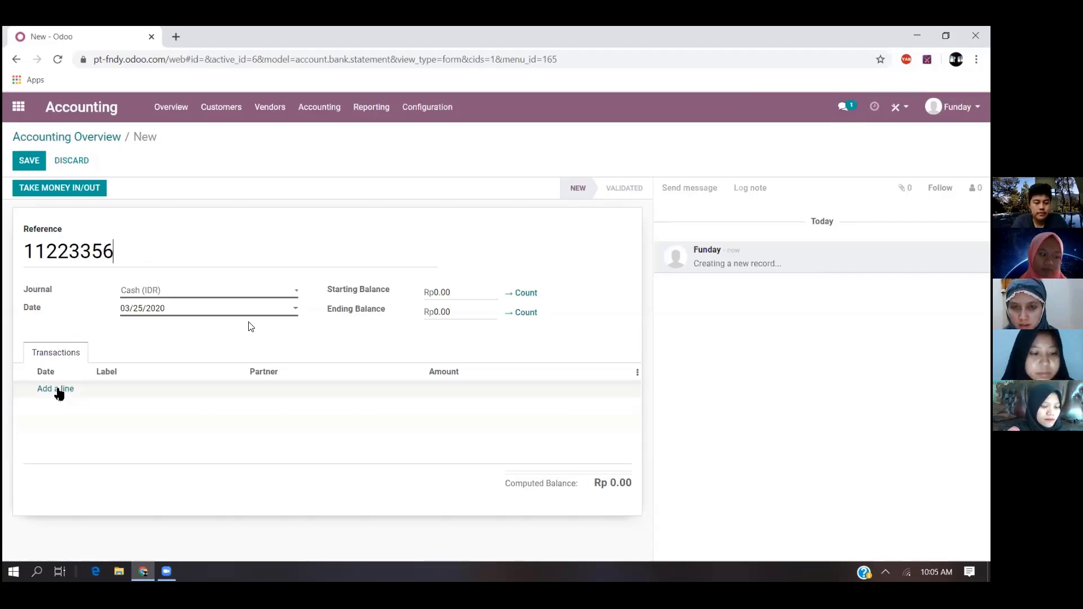
- Add a transaction line to the cash statement labelled Pembelian Bahan Saos Perasa
{"action": "left_click", "coordinate": [59, 389]}
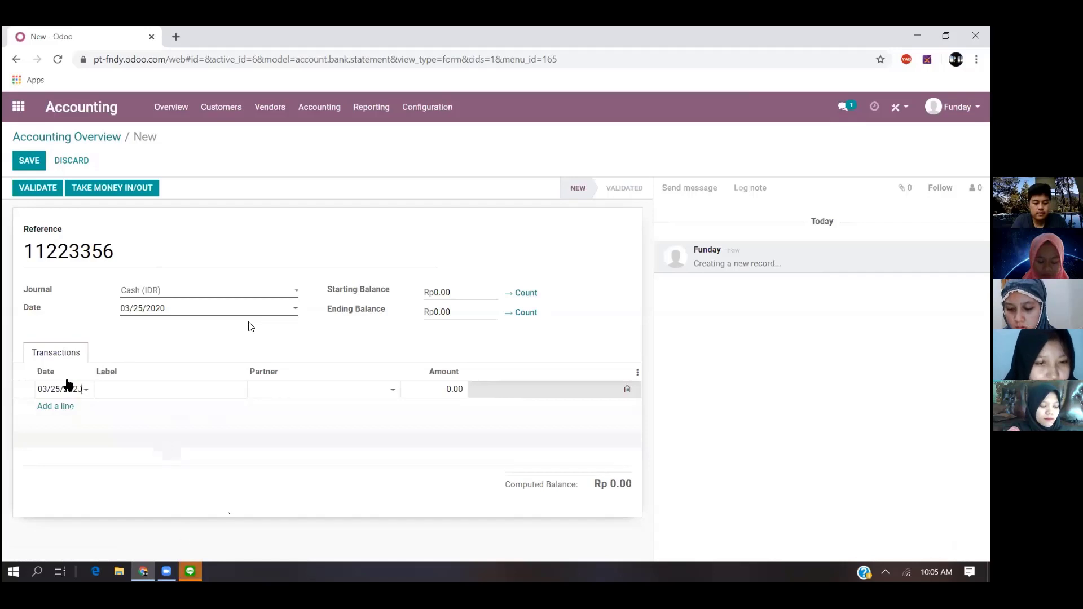
{"action": "mouse_move", "coordinate": [190, 572]}
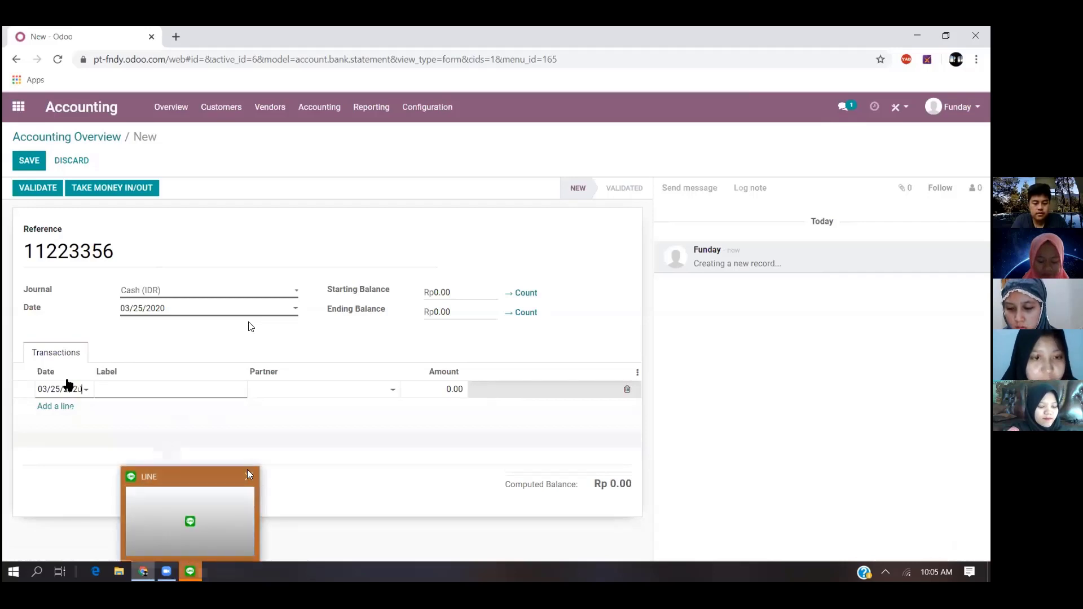
{"action": "left_click", "coordinate": [248, 477]}
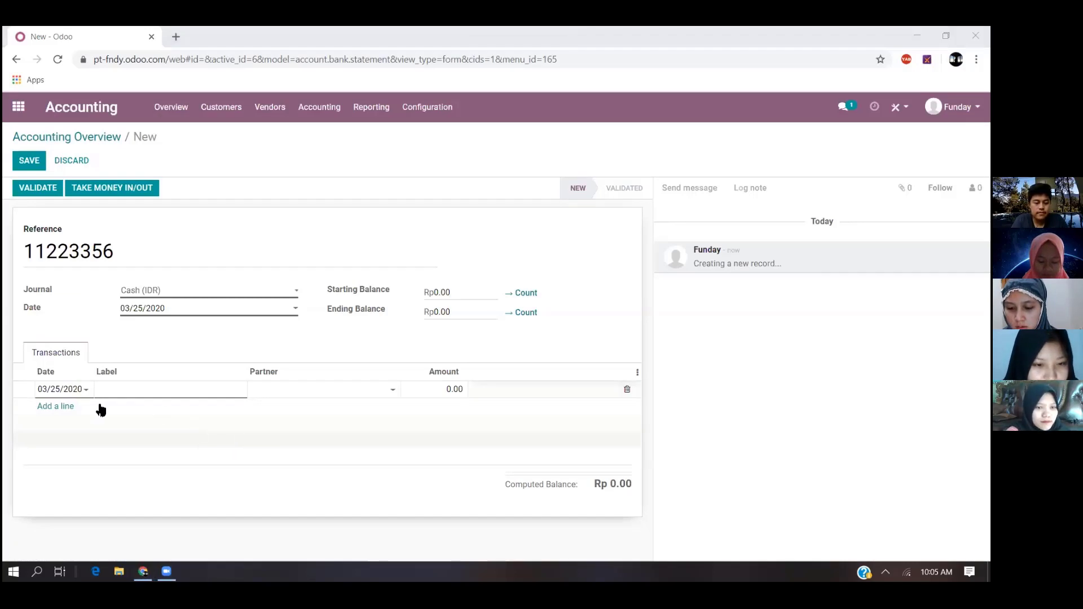
{"action": "left_click", "coordinate": [148, 389]}
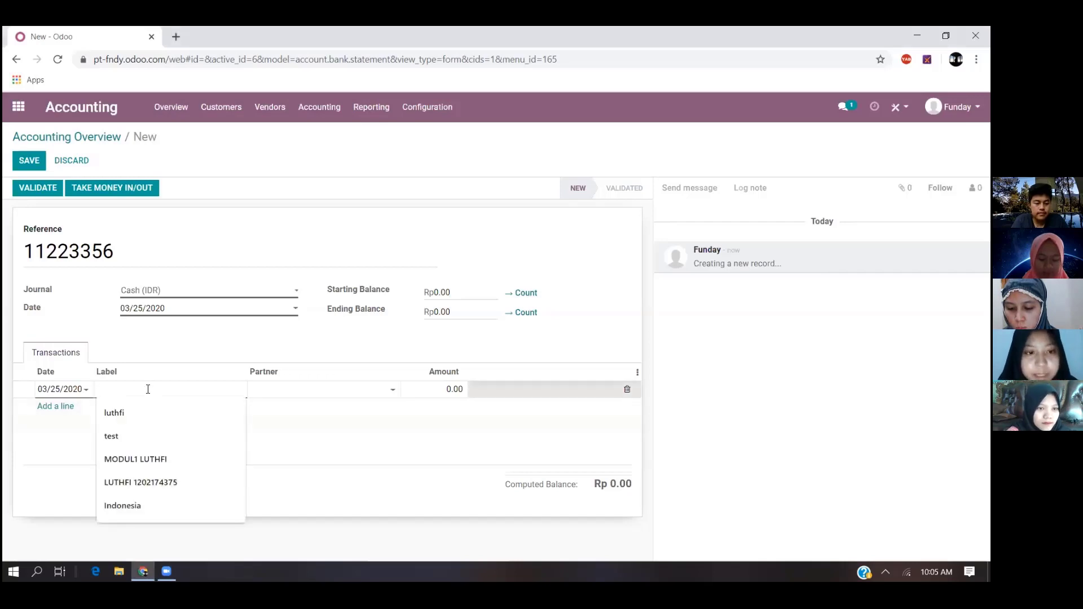
{"action": "type", "text": "Pe"}
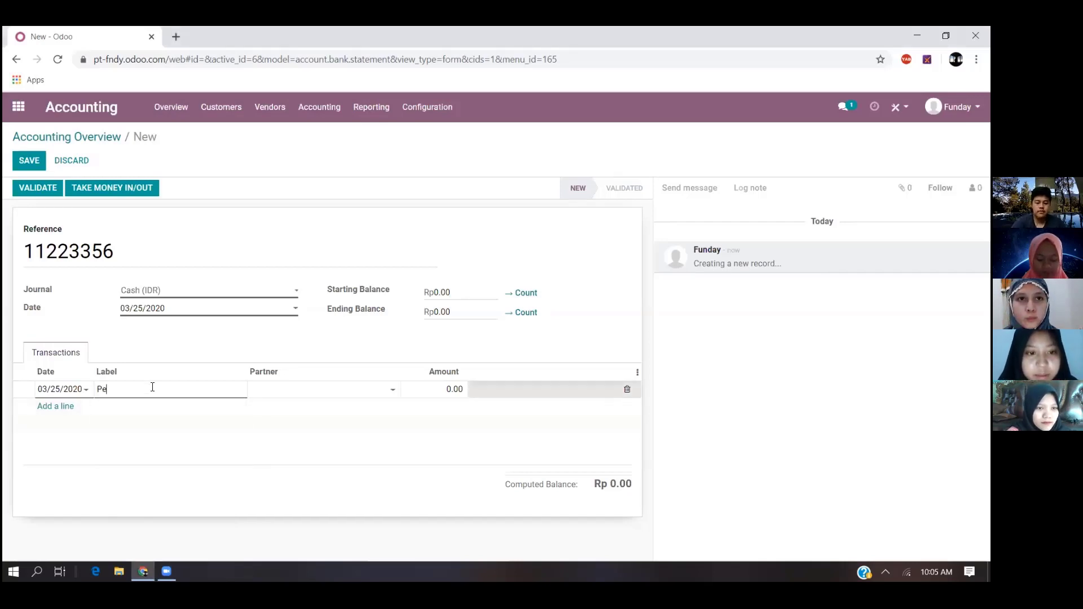
{"action": "type", "text": "mbelian Bahan"}
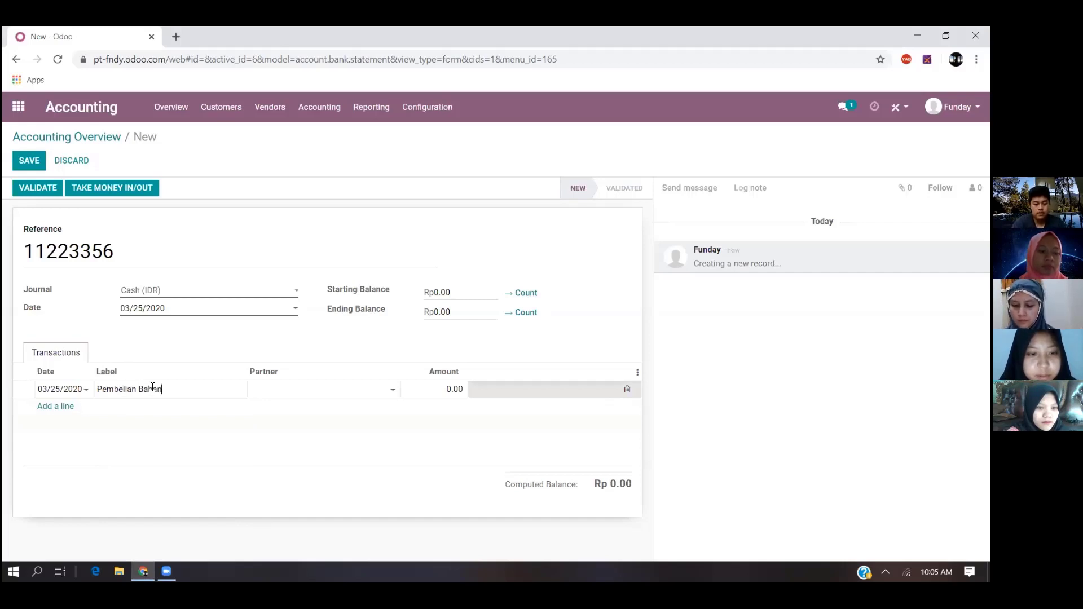
{"action": "type", "text": " Saos"}
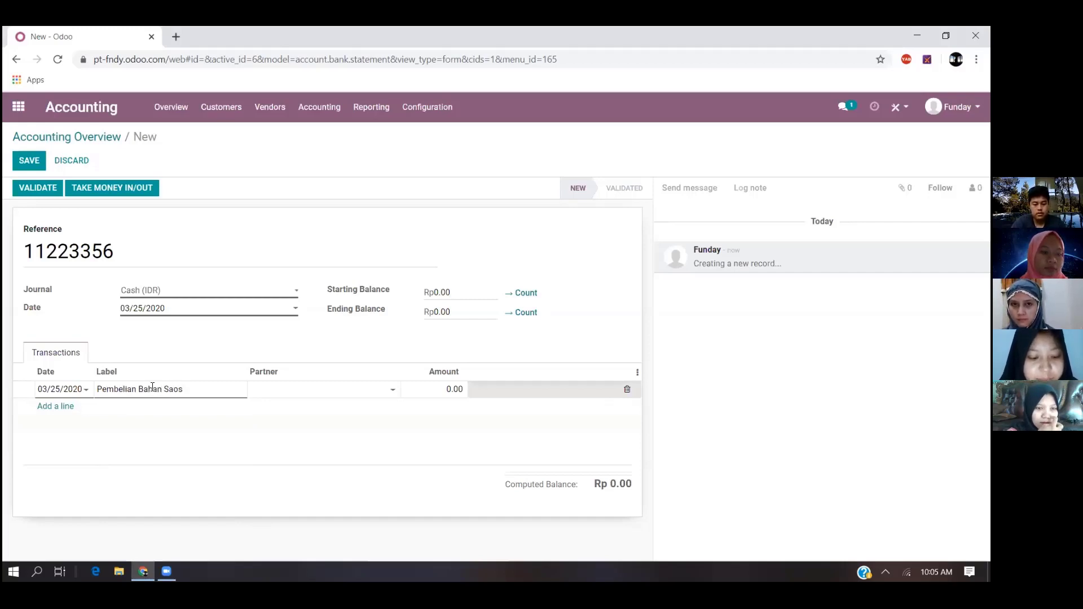
{"action": "type", "text": " Perasa"}
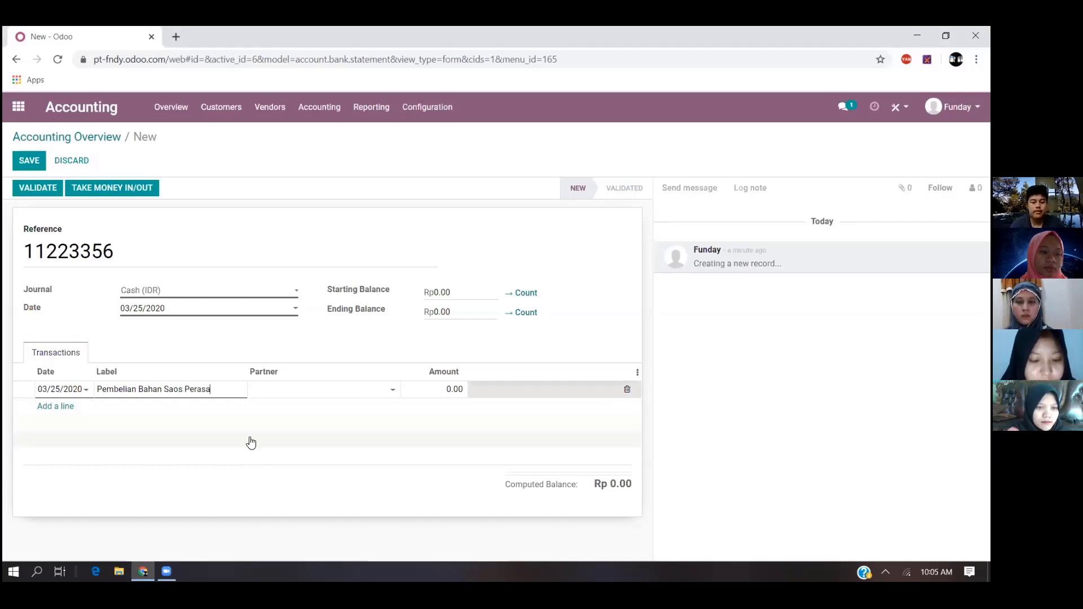
- Complete the Pembelian Bahan Saos Perasa line with partner PT. MONDAY and an amount of 100,000
{"action": "left_click", "coordinate": [355, 394]}
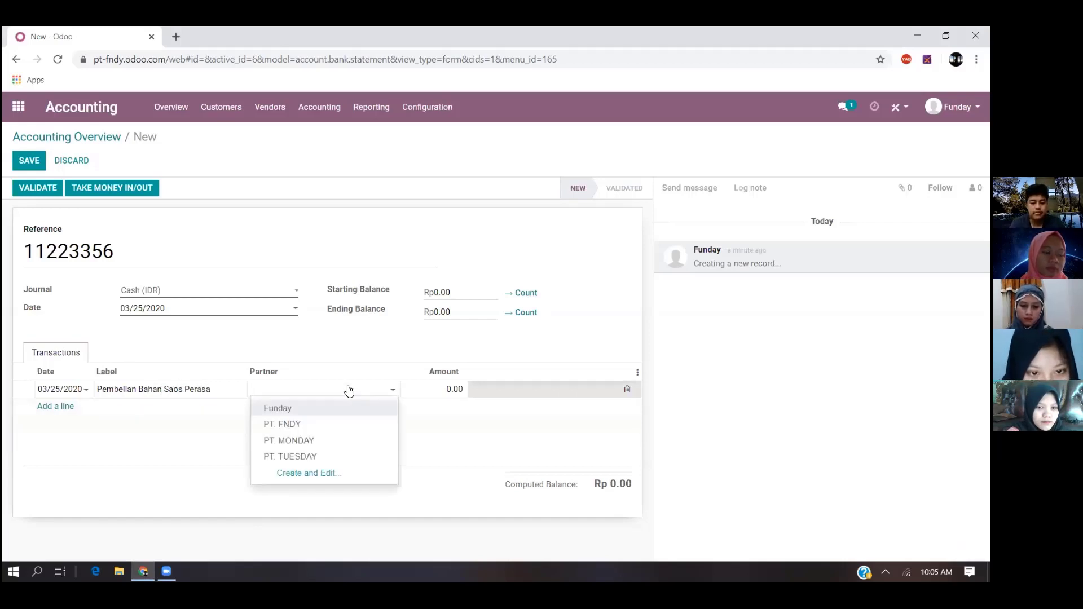
{"action": "left_click", "coordinate": [312, 441]}
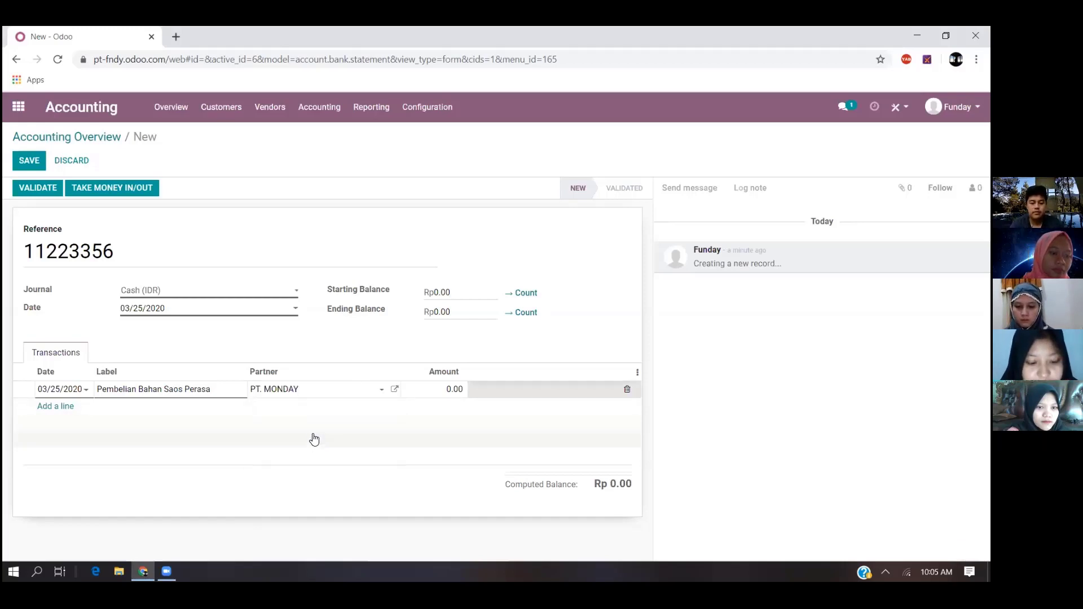
{"action": "left_click", "coordinate": [450, 387]}
{"action": "type", "text": "100000"}
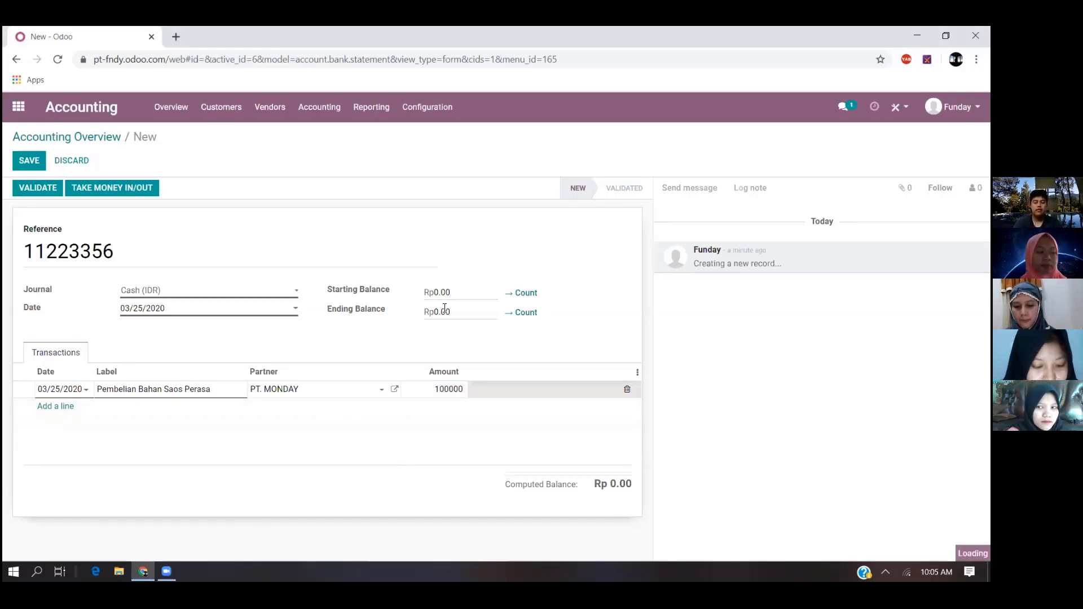
{"action": "key", "text": "Return"}
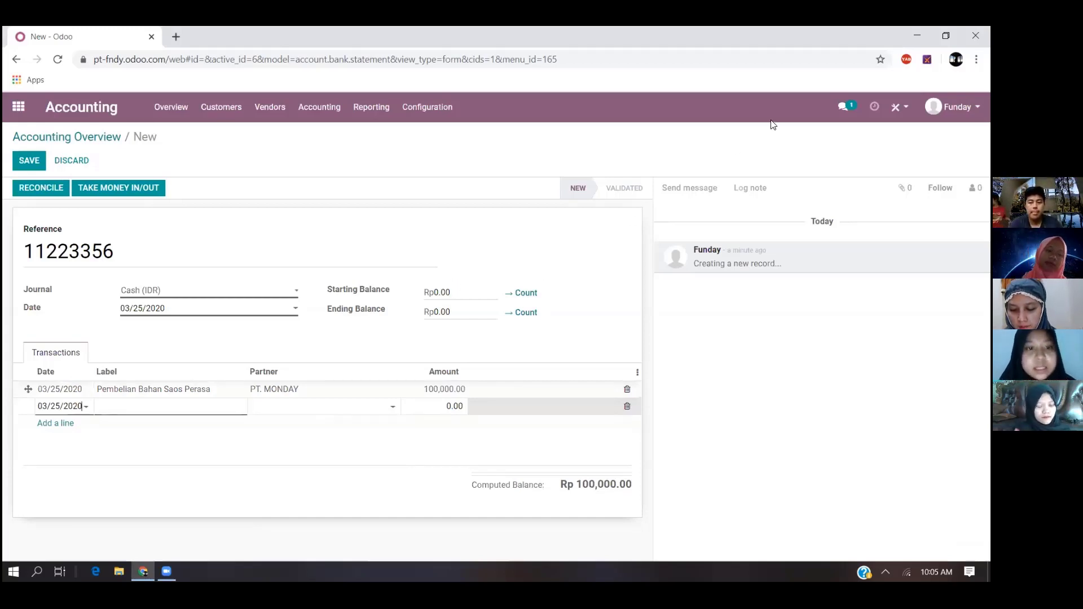
- Fill in the second cash statement line as Pembelian Mesin Pemisah with partner PT. TUESDAY and an amount of 50,000,000
{"action": "left_click", "coordinate": [190, 402]}
{"action": "type", "text": "Pembelian Mesin Pe"}
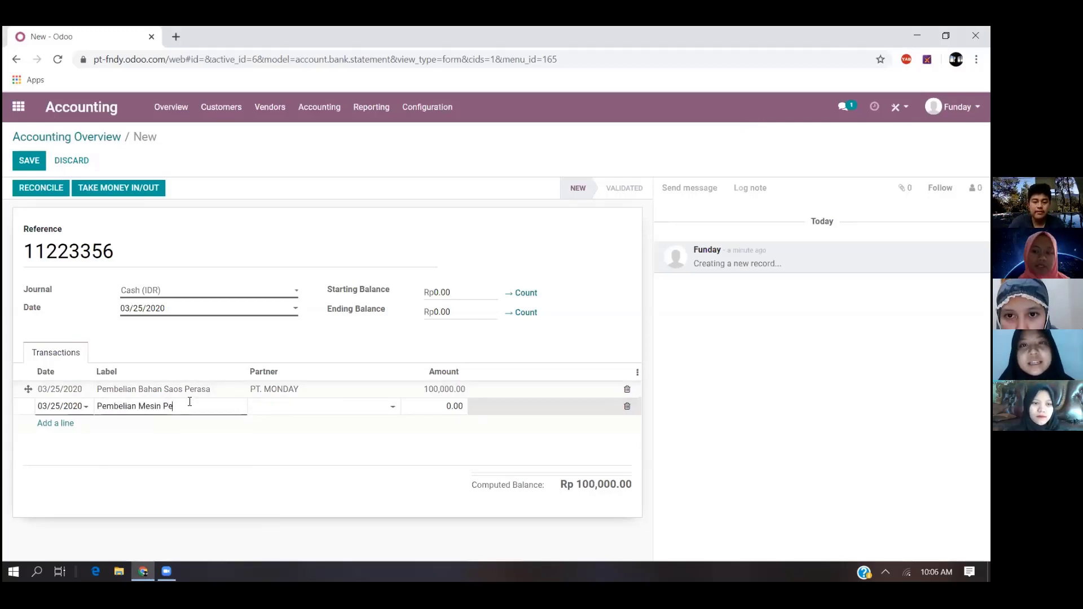
{"action": "type", "text": "misah"}
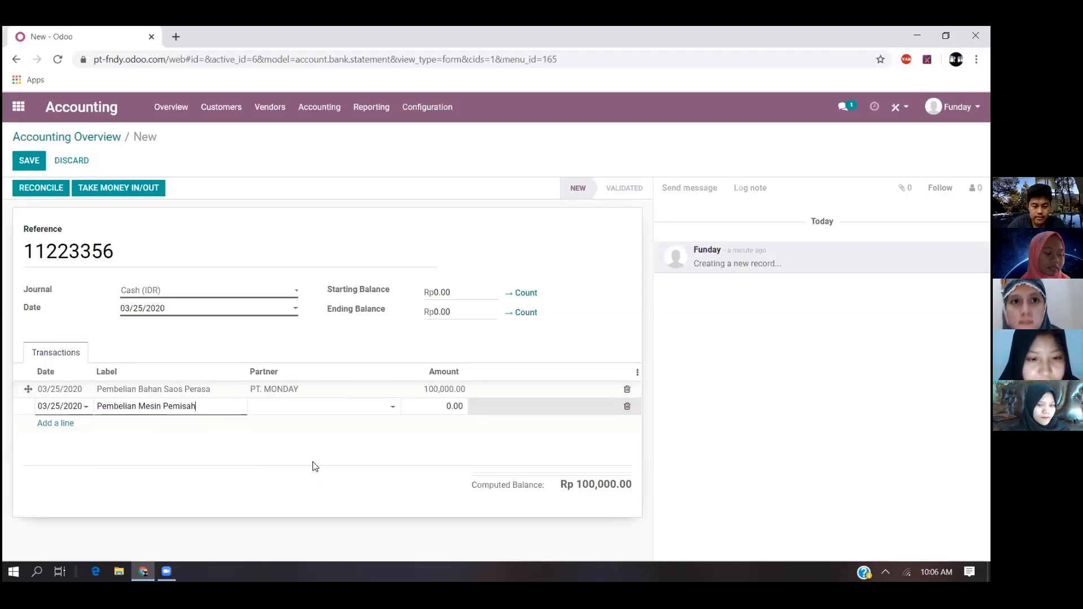
{"action": "left_click", "coordinate": [312, 407]}
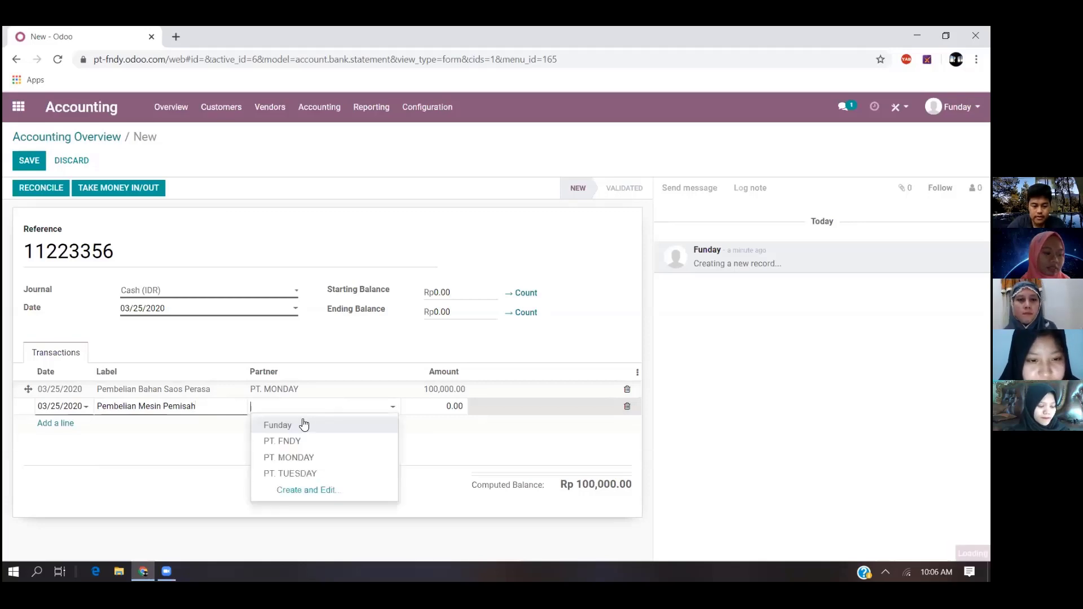
{"action": "left_click", "coordinate": [292, 474]}
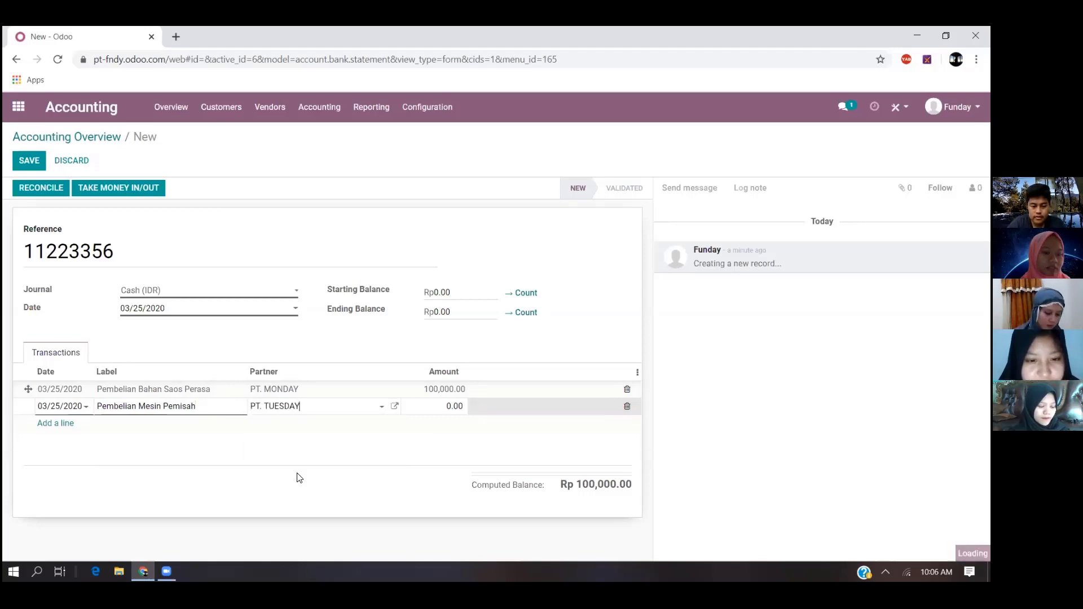
{"action": "left_click", "coordinate": [437, 408]}
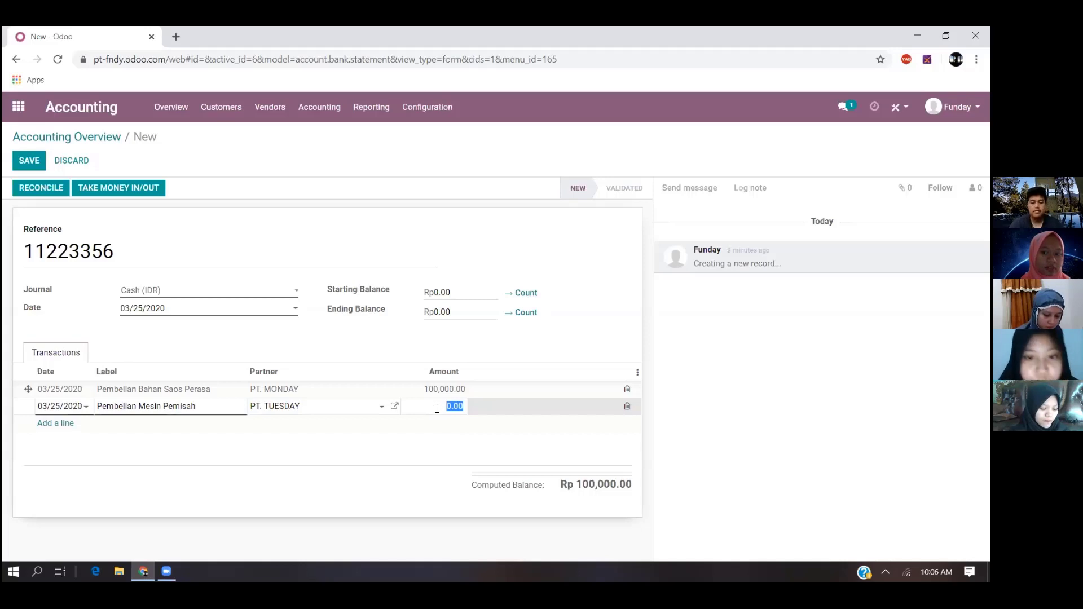
{"action": "type", "text": "50000000"}
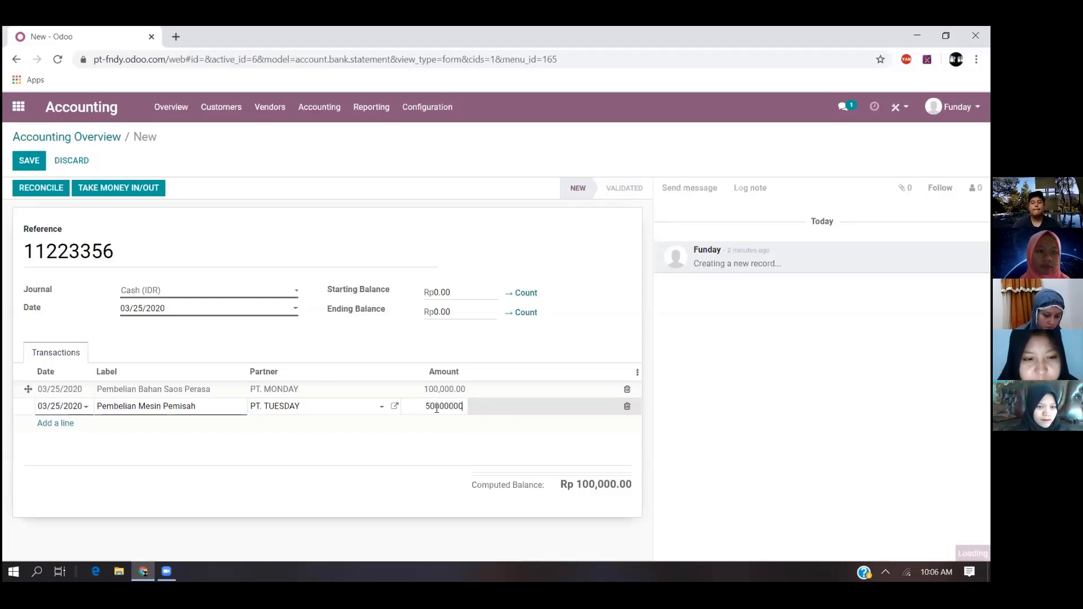
{"action": "key", "text": "Return"}
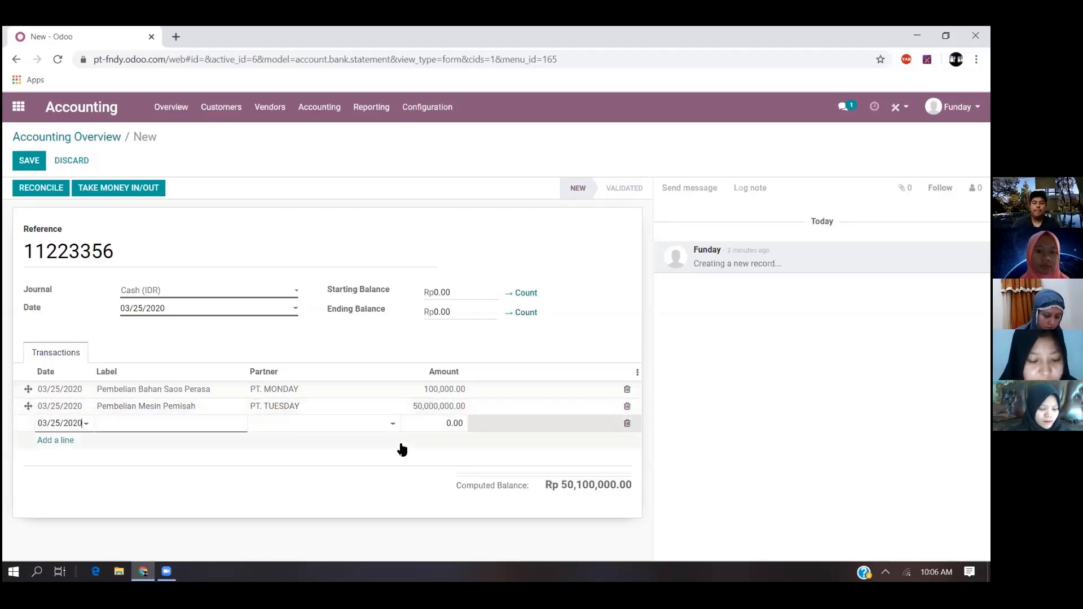
{"action": "left_click", "coordinate": [123, 430]}
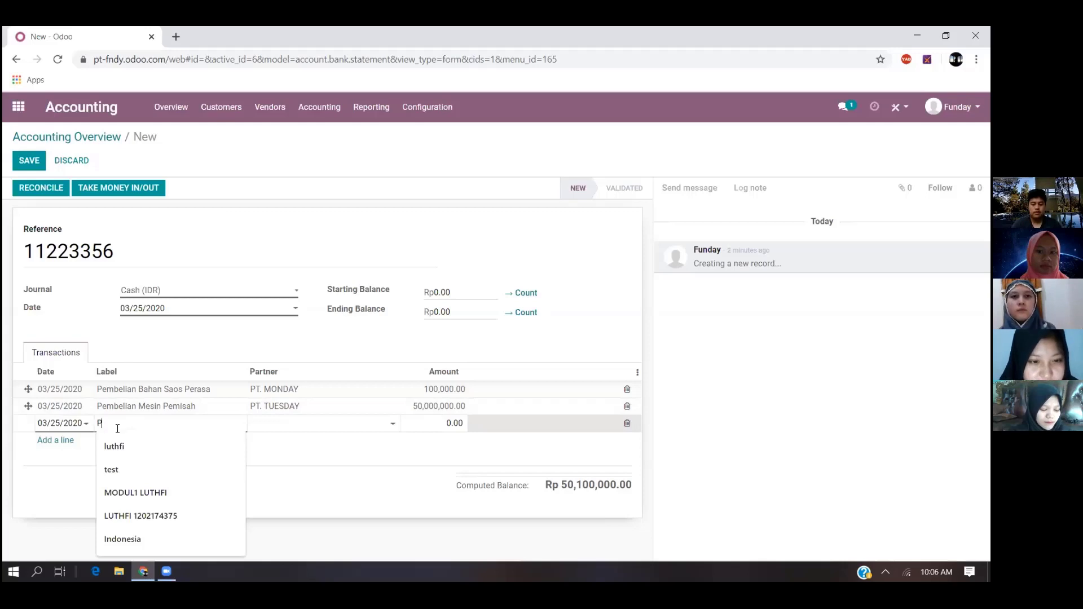
{"action": "type", "text": "Pembelian "}
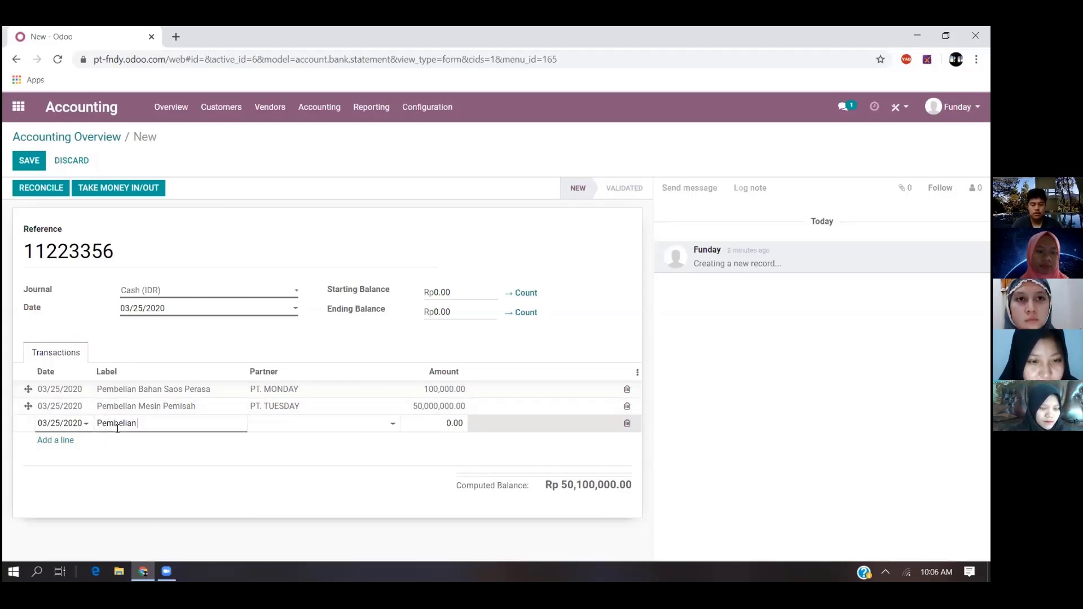
{"action": "type", "text": "Mesin Pen"}
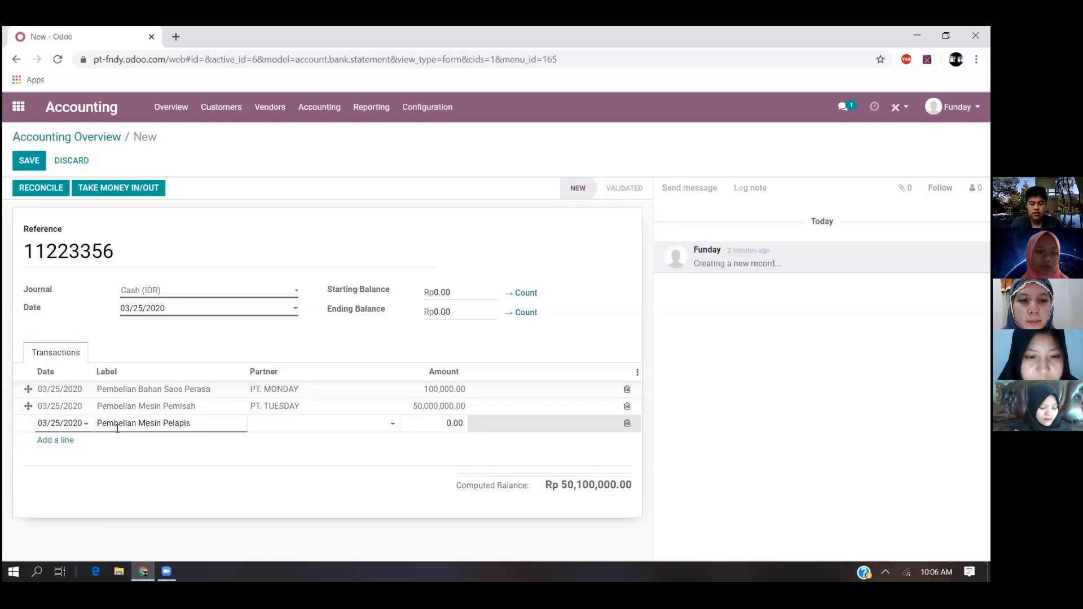
{"action": "key", "text": "Tab"}
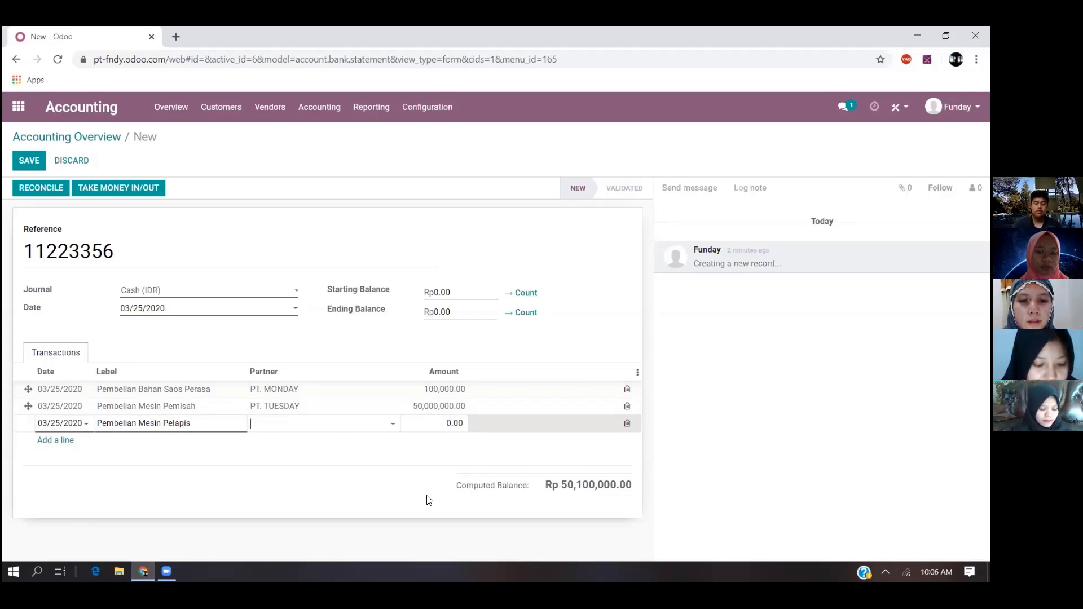
{"action": "left_click", "coordinate": [349, 431]}
{"action": "left_click", "coordinate": [295, 488]}
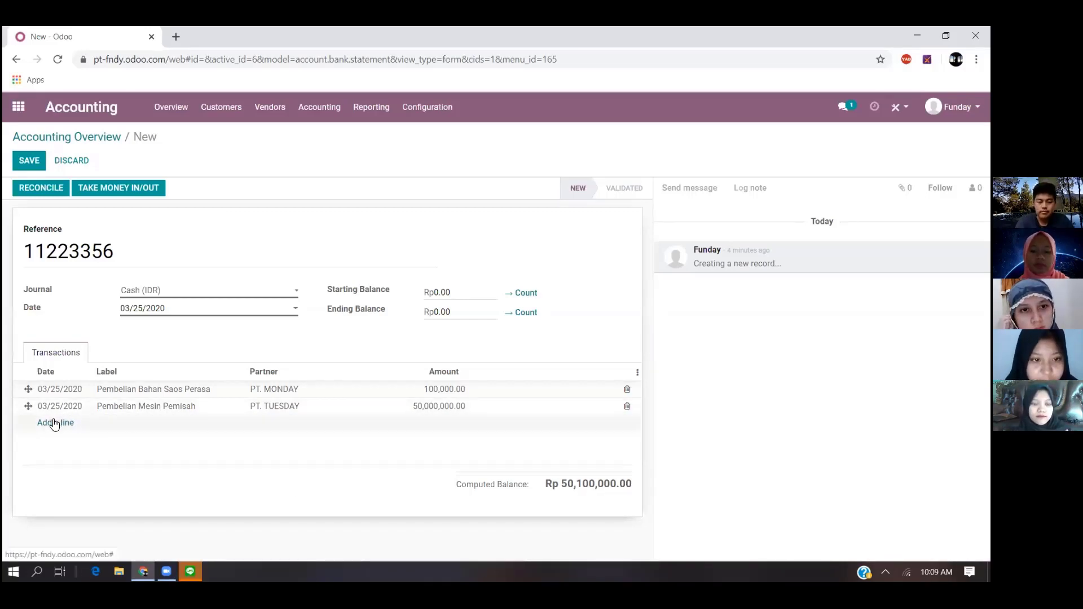
- Add a cash statement line labelled Pembelian Mesin Penggiling with partner PT. TUESDAY and an amount of 200,000,000
{"action": "left_click", "coordinate": [55, 422]}
{"action": "left_click", "coordinate": [141, 424]}
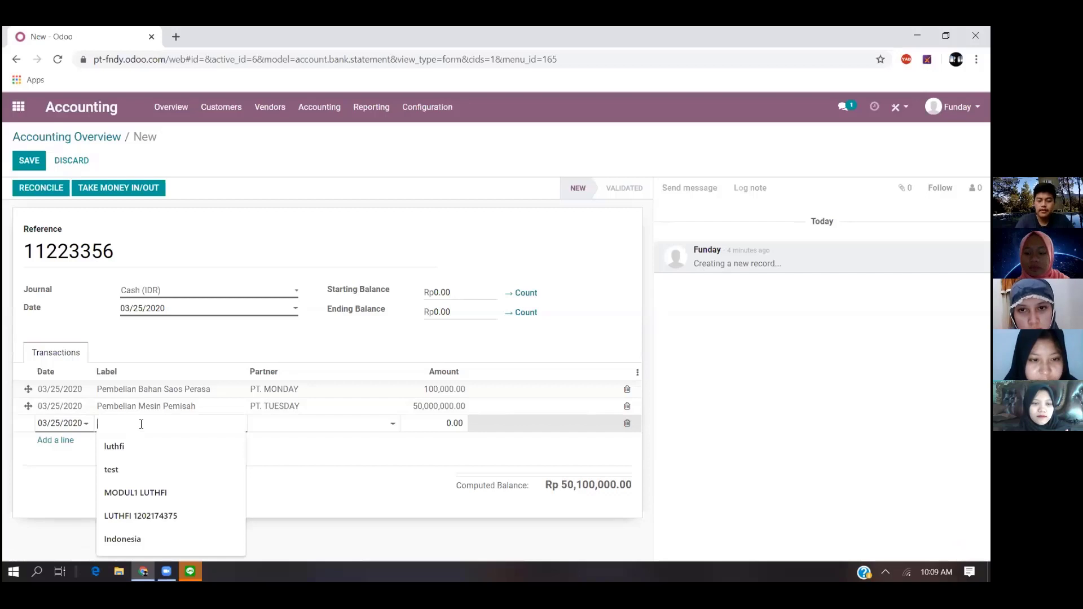
{"action": "type", "text": "Pembelian Mes"}
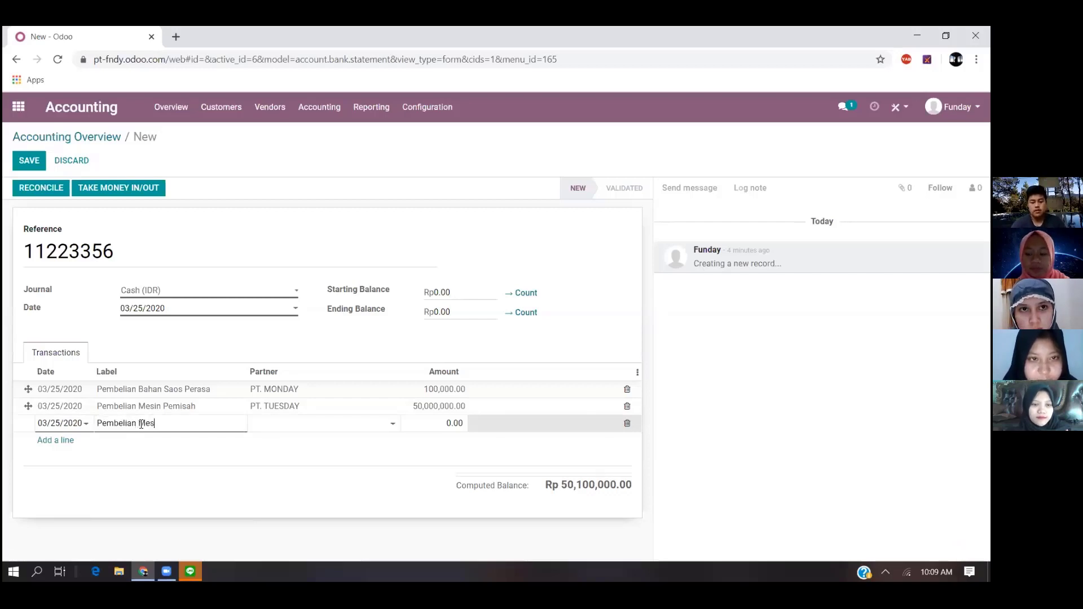
{"action": "type", "text": "in Penggiling"}
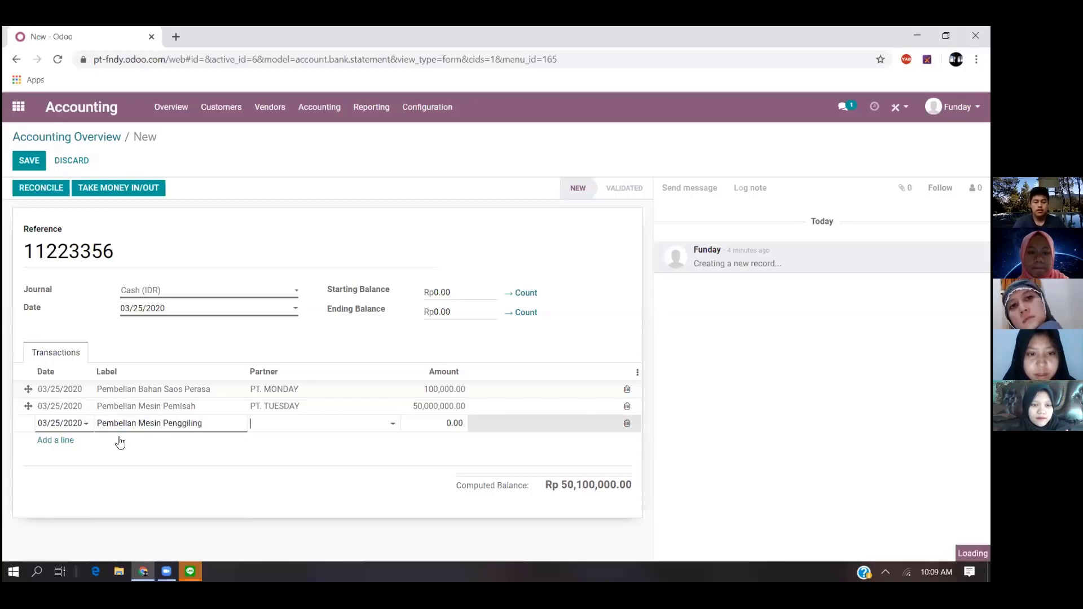
{"action": "left_click", "coordinate": [279, 424]}
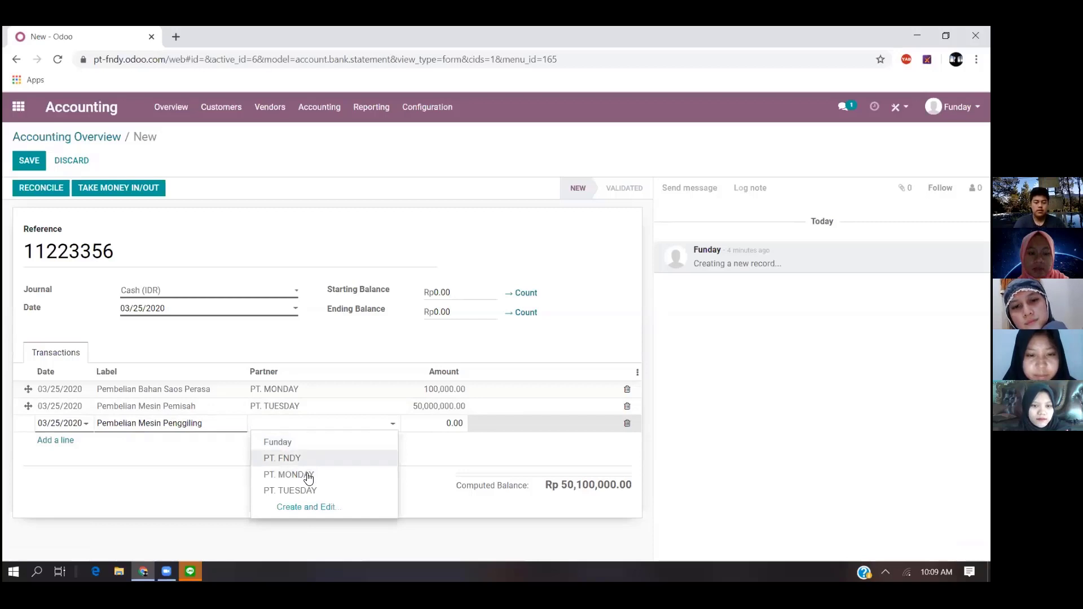
{"action": "left_click", "coordinate": [307, 491]}
{"action": "left_click", "coordinate": [455, 422]}
{"action": "type", "text": "20"}
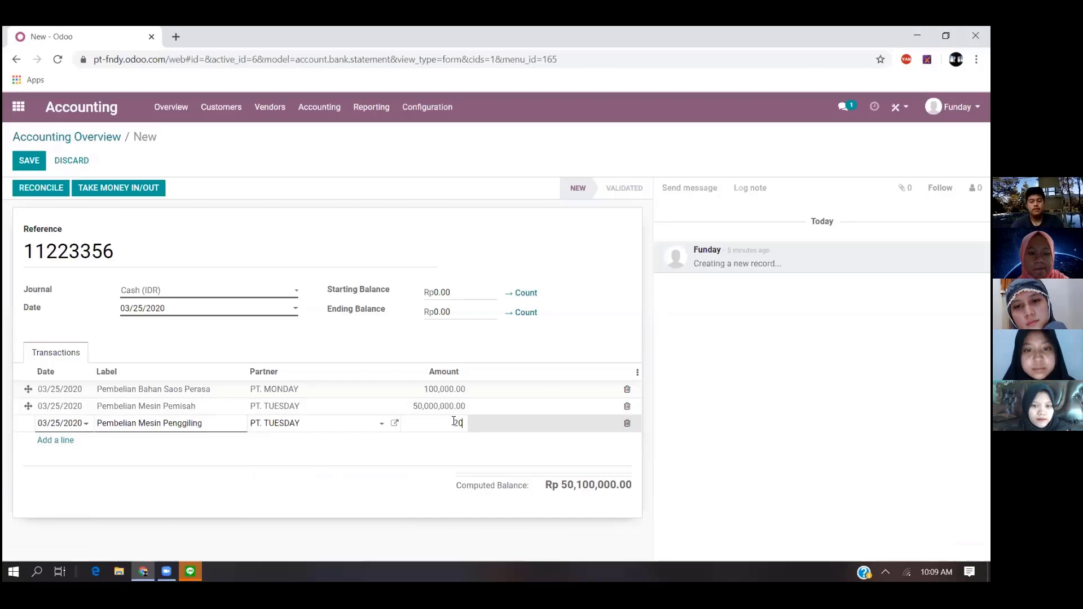
{"action": "type", "text": "0,000,000"}
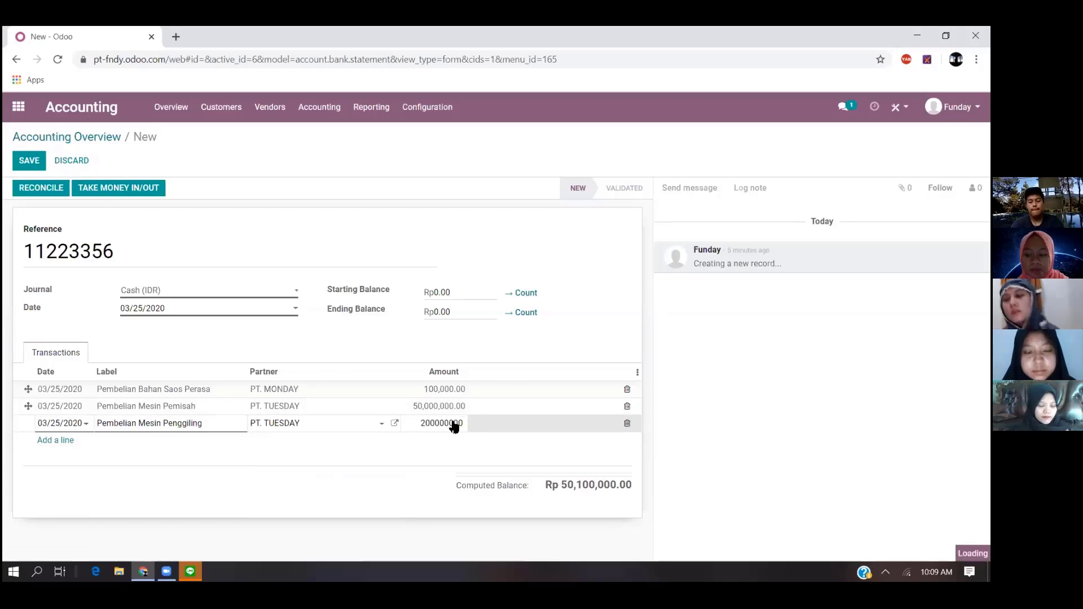
{"action": "key", "text": "Return"}
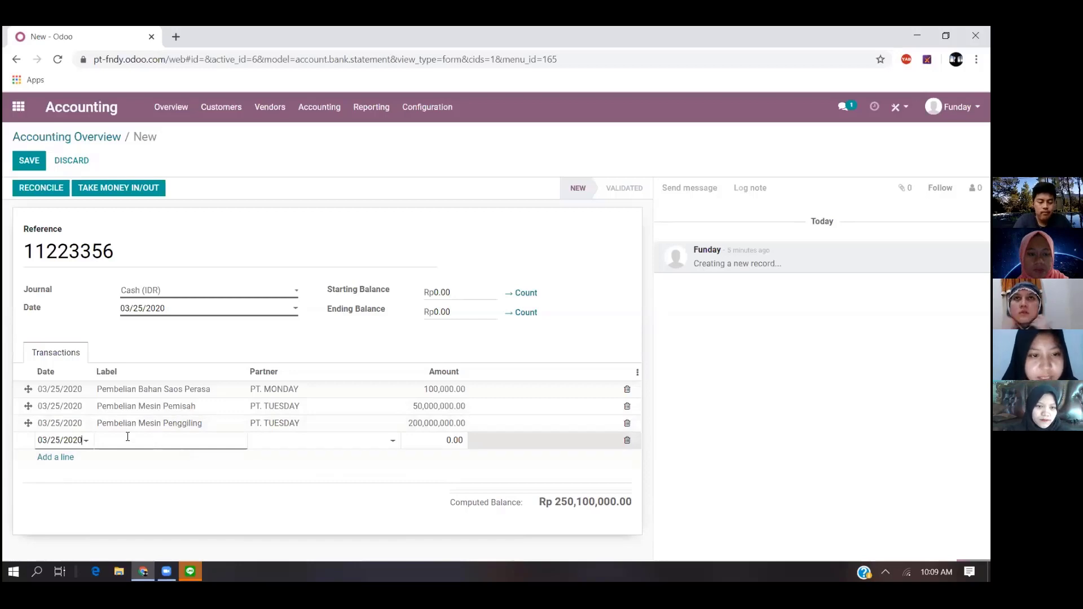
- Remove the empty transaction line and save the cash statement
{"action": "left_click", "coordinate": [627, 440]}
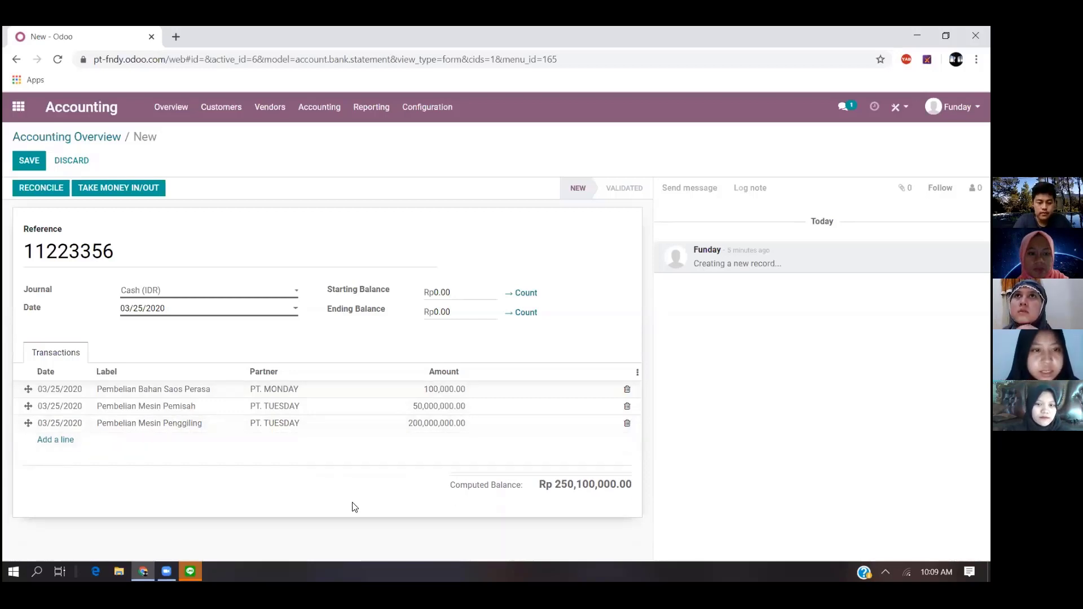
{"action": "left_click", "coordinate": [26, 158]}
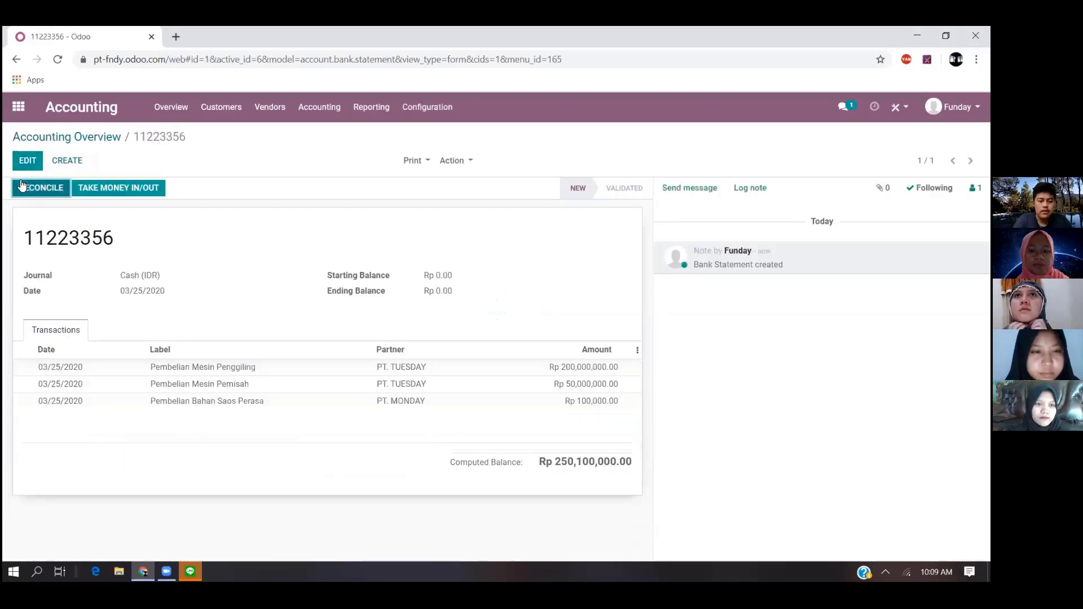
- Create a new vendor bill from the accounting overview with PT. MONDAY as the vendor
{"action": "left_click", "coordinate": [172, 107]}
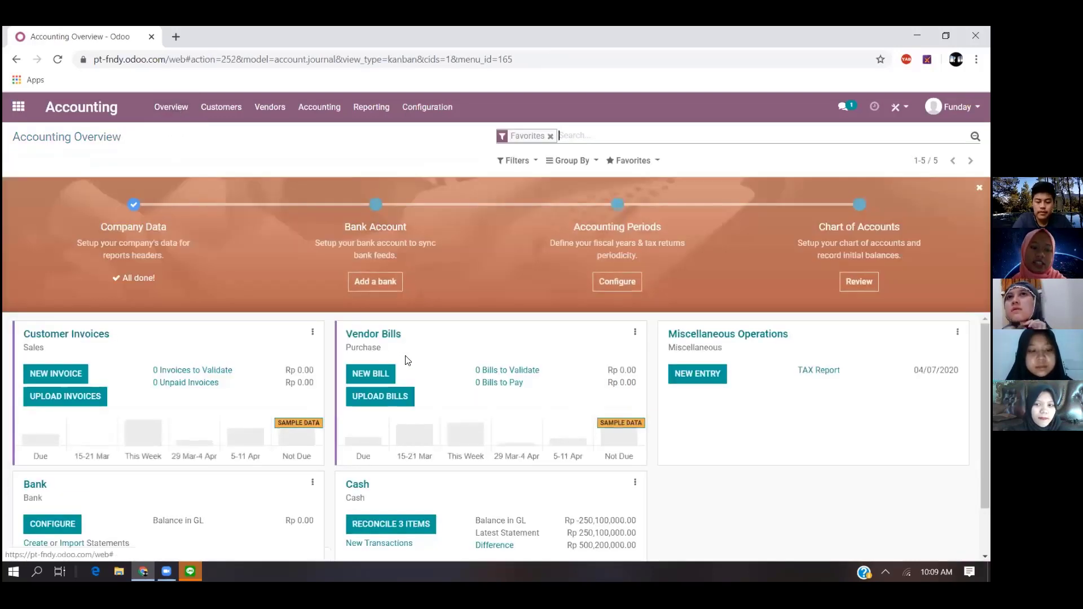
{"action": "scroll", "coordinate": [405, 360], "scroll_direction": "down", "scroll_amount": 1}
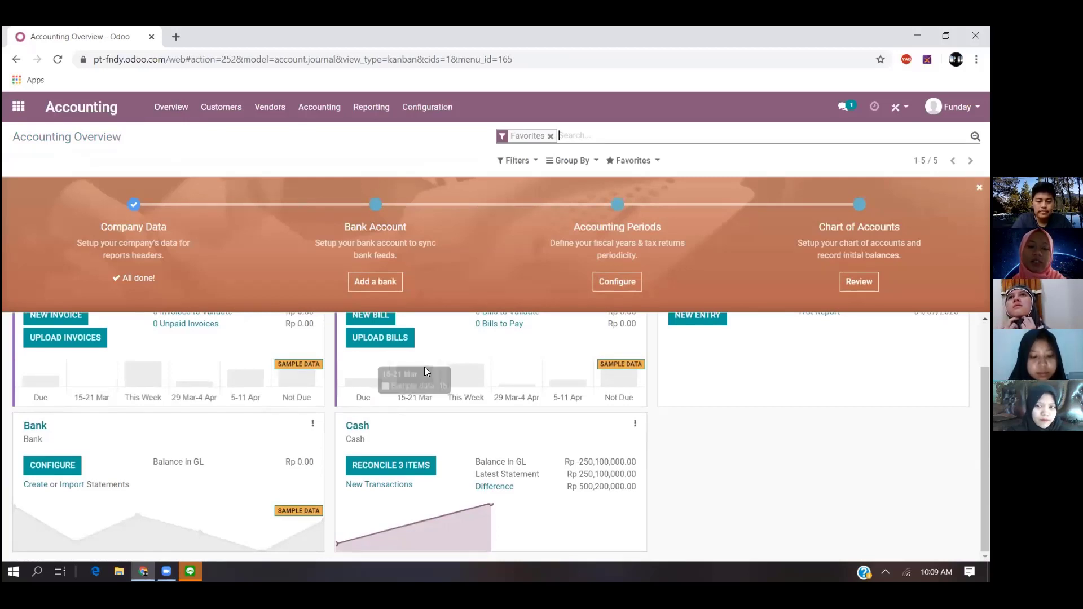
{"action": "scroll", "coordinate": [424, 367], "scroll_direction": "up", "scroll_amount": 1}
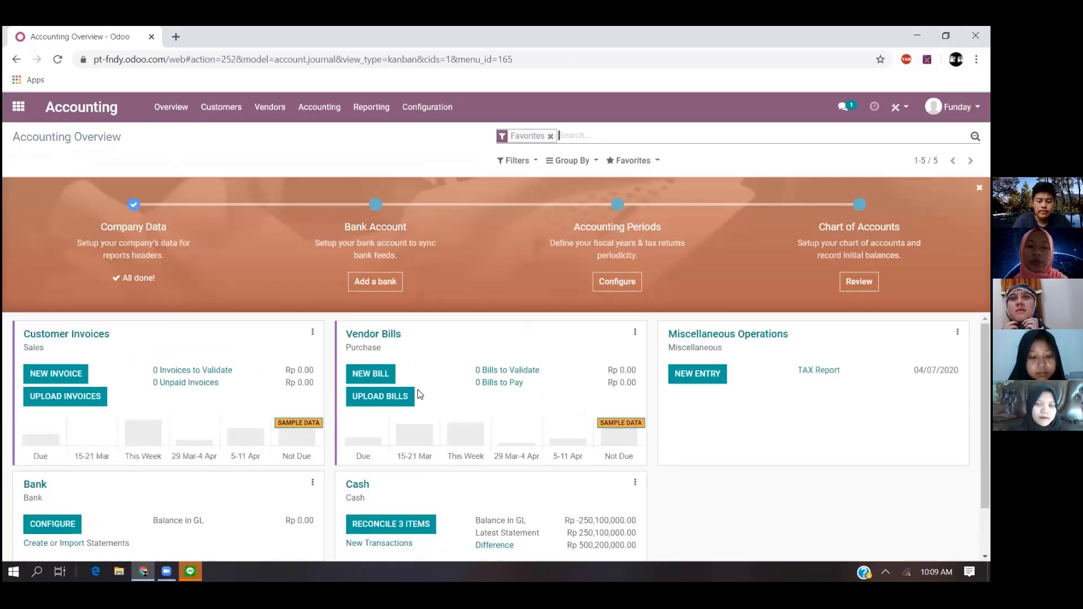
{"action": "left_click", "coordinate": [383, 376]}
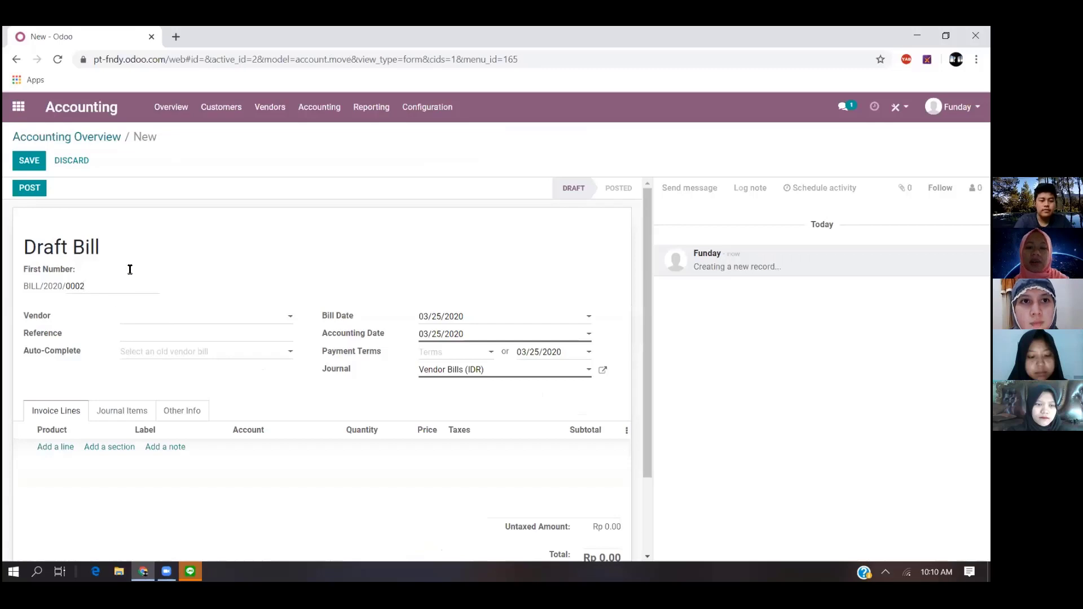
{"action": "left_click", "coordinate": [197, 320]}
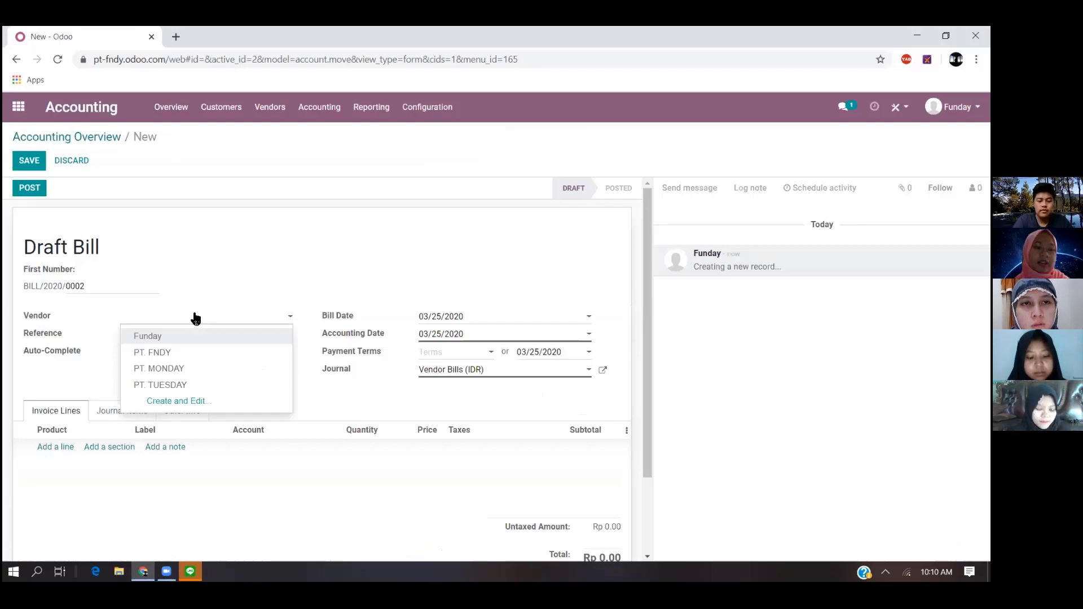
{"action": "left_click", "coordinate": [181, 369]}
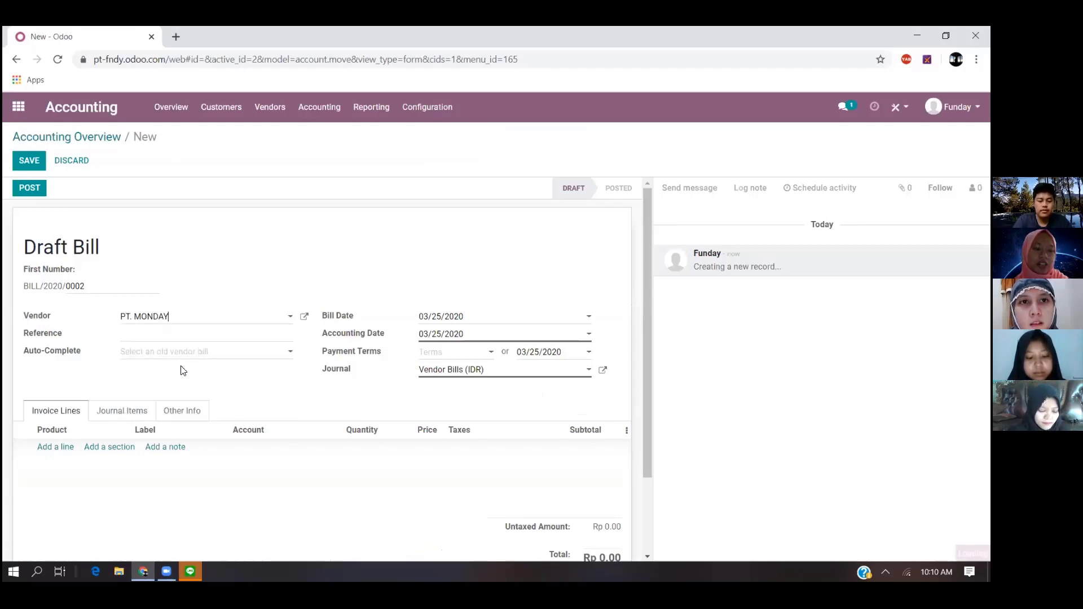
- Set the bill's reference to 11223356 and its payment terms to 30 Days
{"action": "left_click", "coordinate": [151, 333]}
{"action": "type", "text": "1122"}
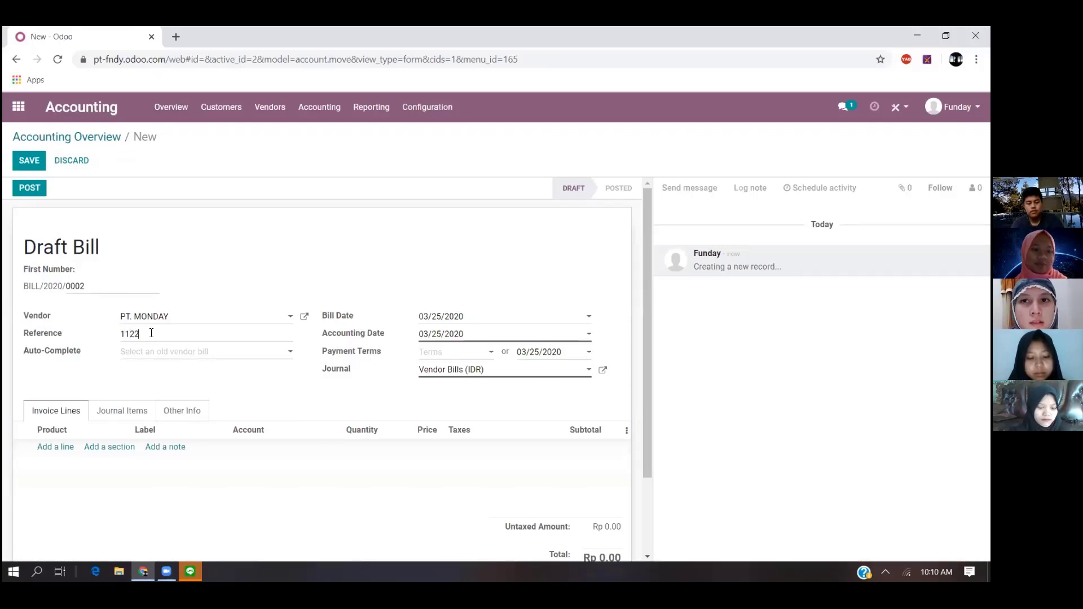
{"action": "type", "text": "3356"}
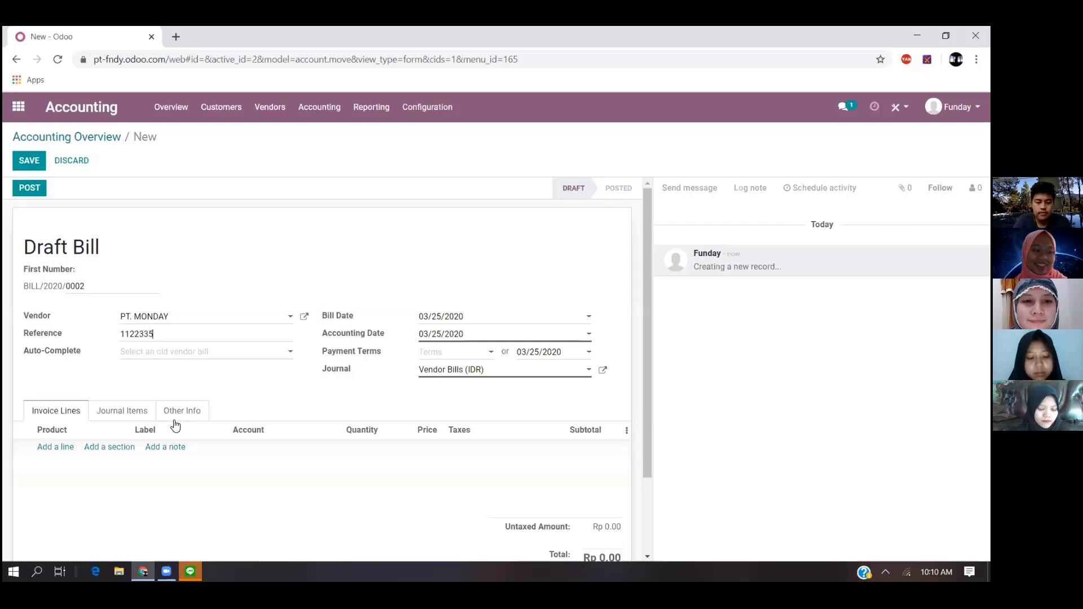
{"action": "left_click", "coordinate": [451, 352]}
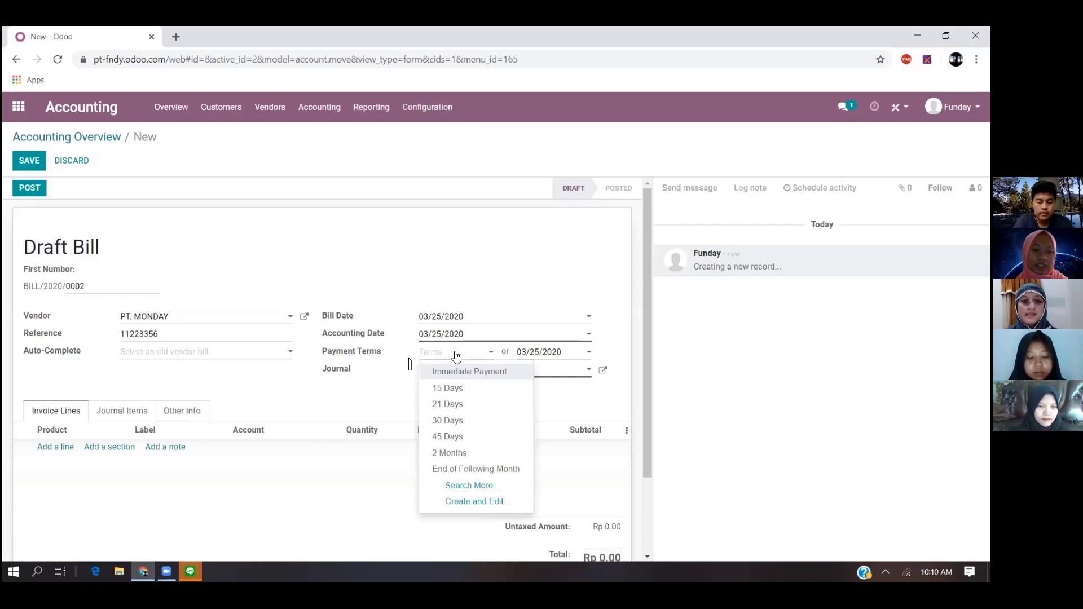
{"action": "left_click", "coordinate": [467, 427]}
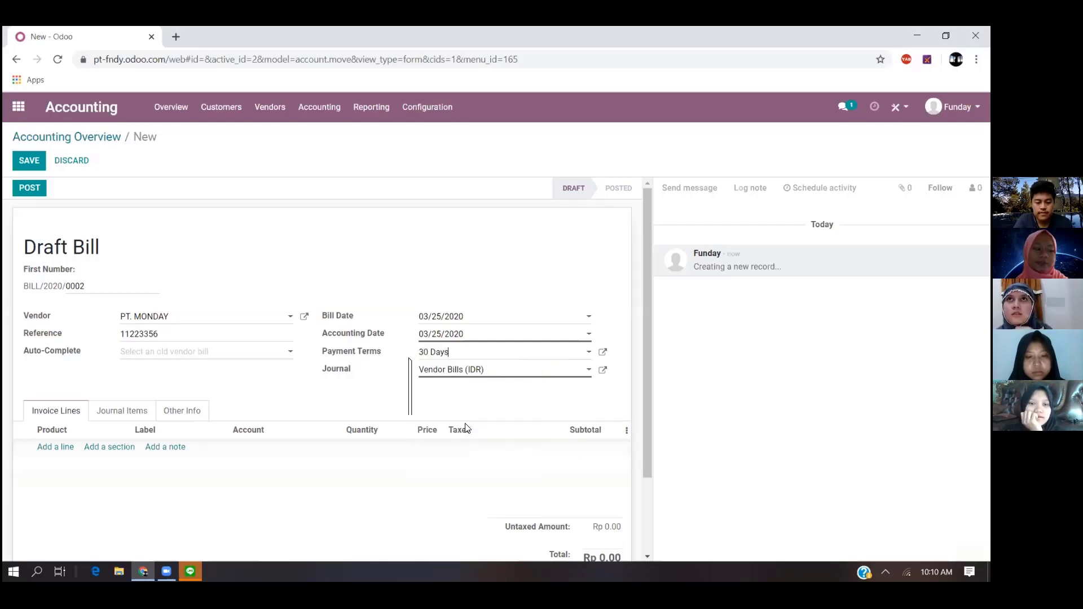
- Add an invoice line to the bill and create the new product Saos Perasa for it
{"action": "left_click", "coordinate": [65, 447]}
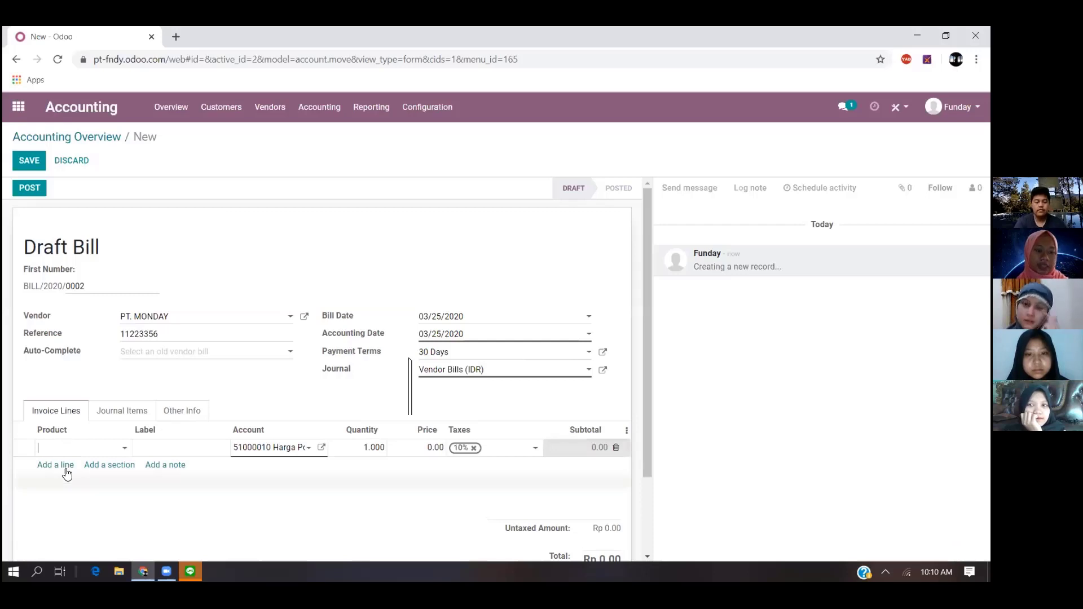
{"action": "type", "text": "Saos Perasa"}
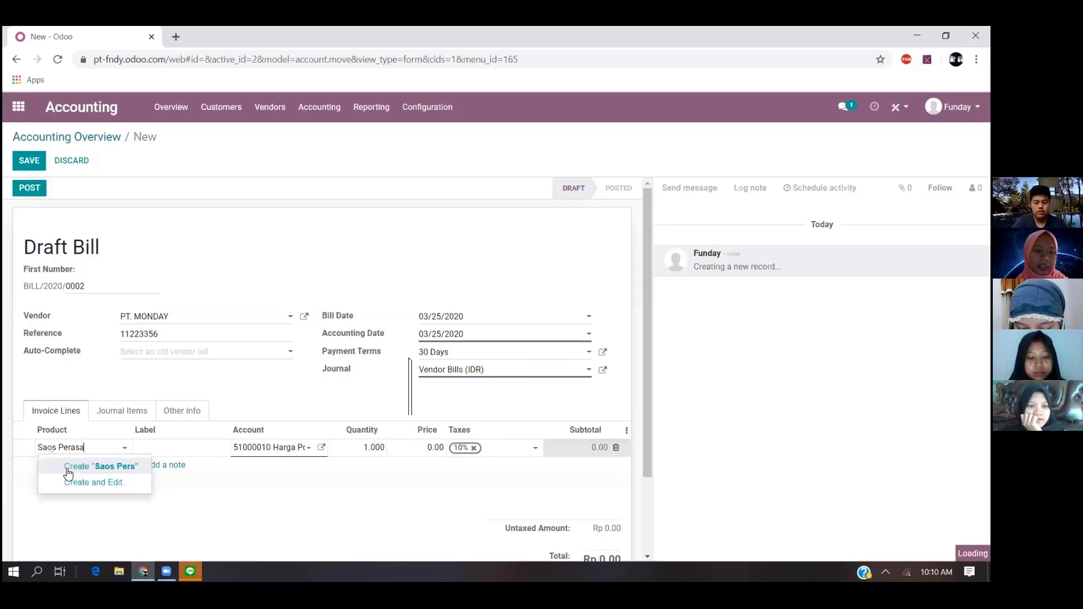
{"action": "left_click", "coordinate": [161, 442]}
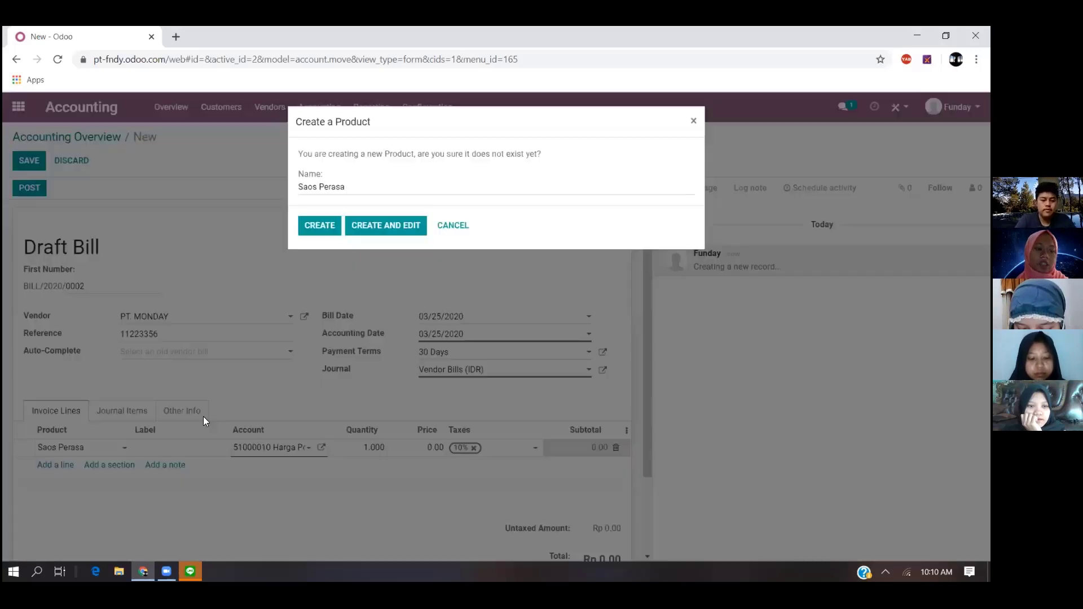
{"action": "left_click", "coordinate": [319, 236]}
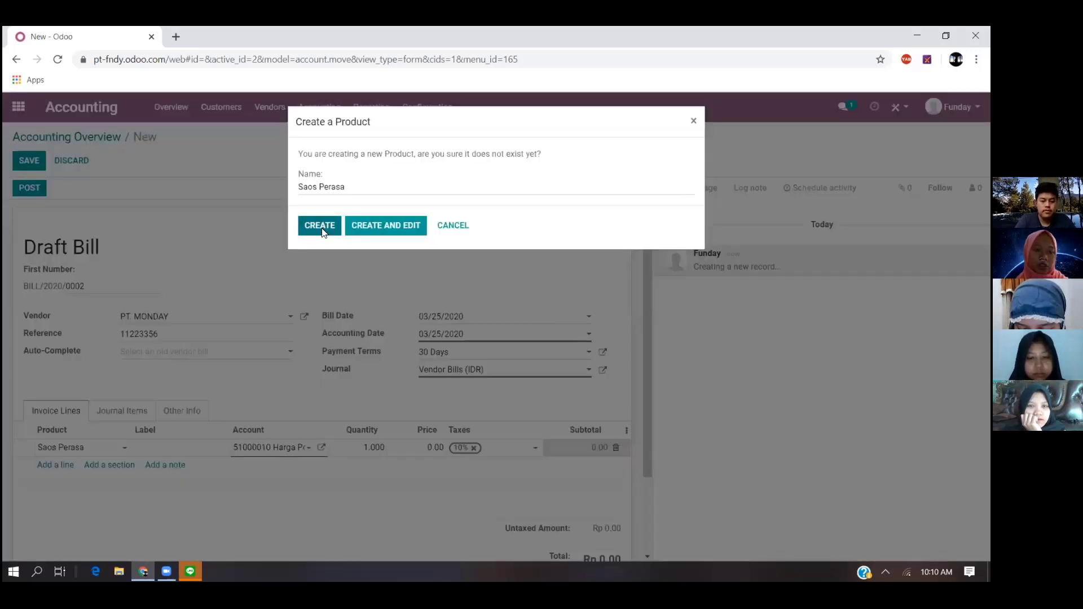
- Set the label of the Saos Perasa invoice line to Material Cost
{"action": "left_click", "coordinate": [200, 448]}
{"action": "type", "text": "Mate"}
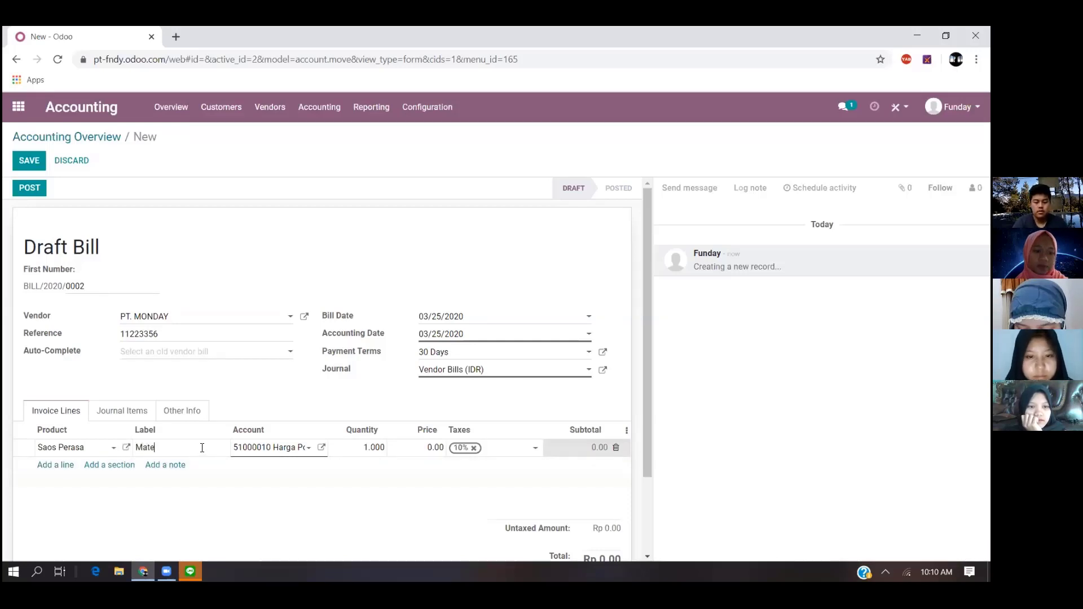
{"action": "type", "text": "rial Cost"}
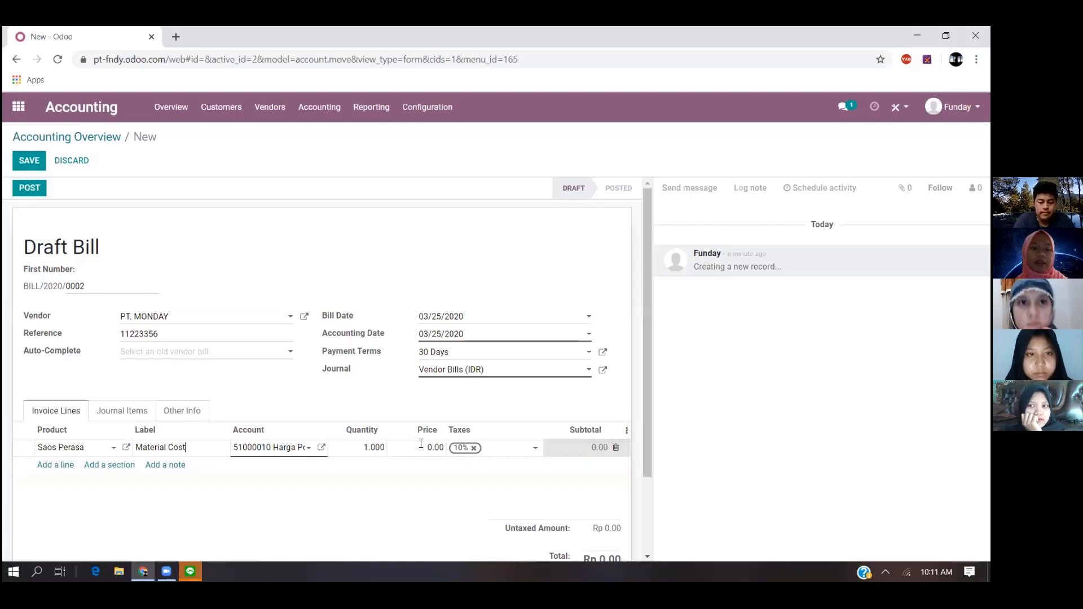
- Remove the 10% tax from the Saos Perasa line and set its price to 100,000
{"action": "left_click", "coordinate": [475, 449]}
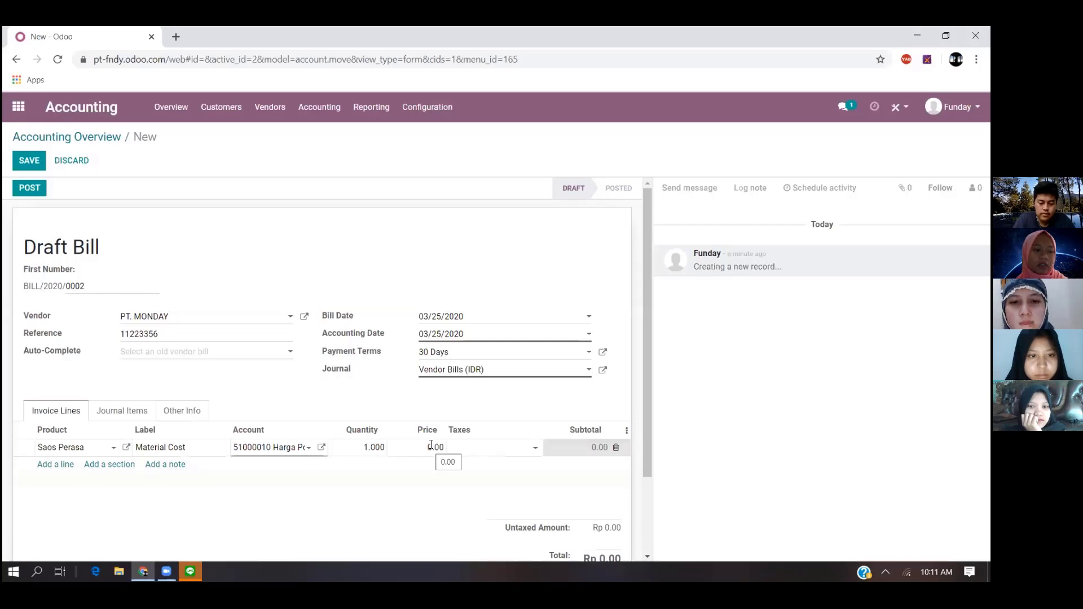
{"action": "left_click", "coordinate": [431, 447]}
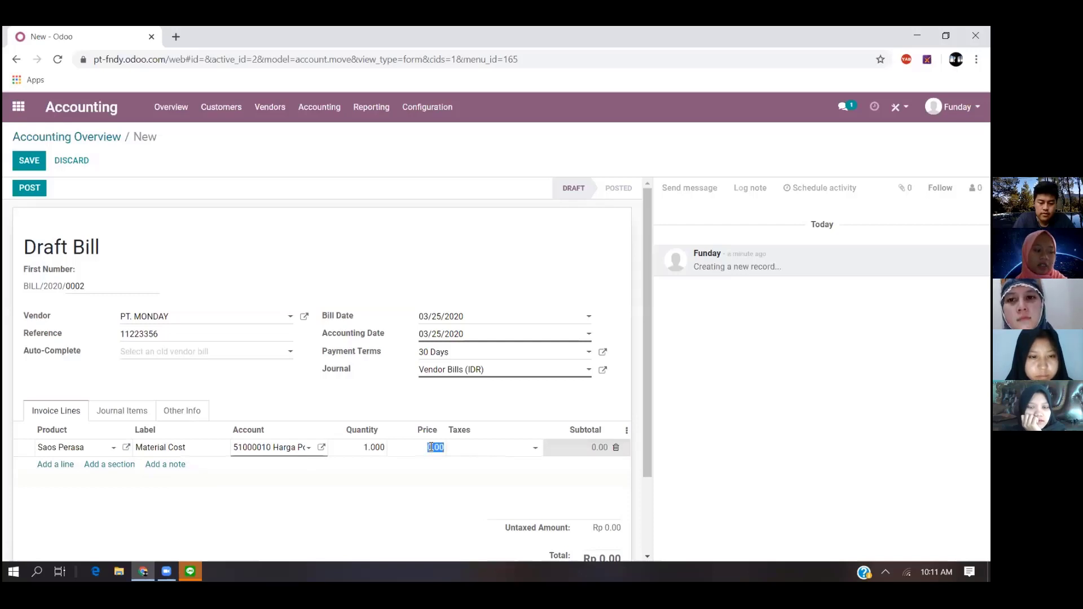
{"action": "type", "text": "100000"}
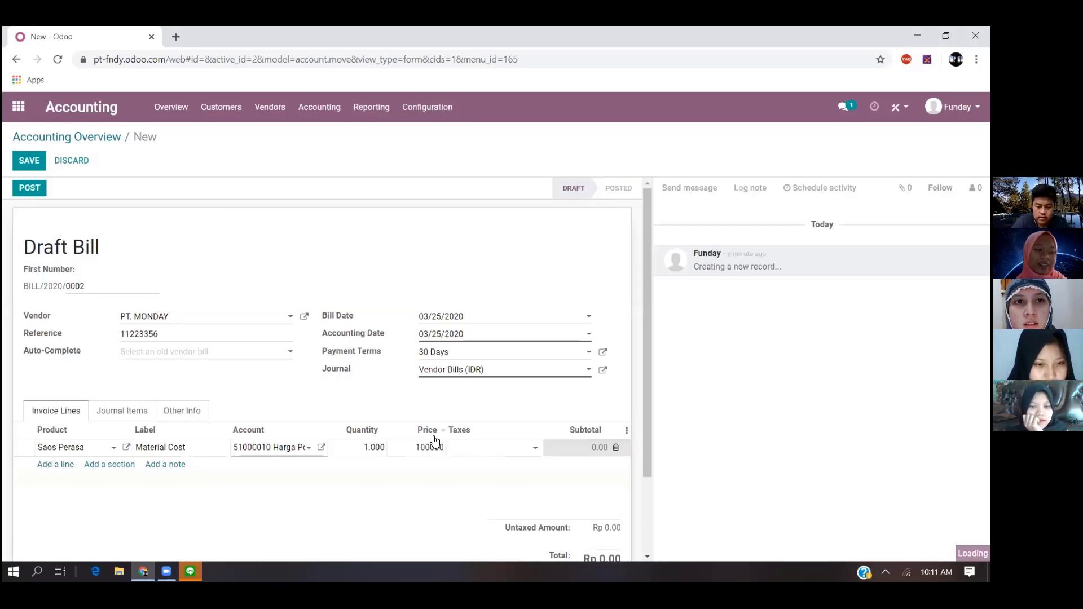
{"action": "key", "text": "Return"}
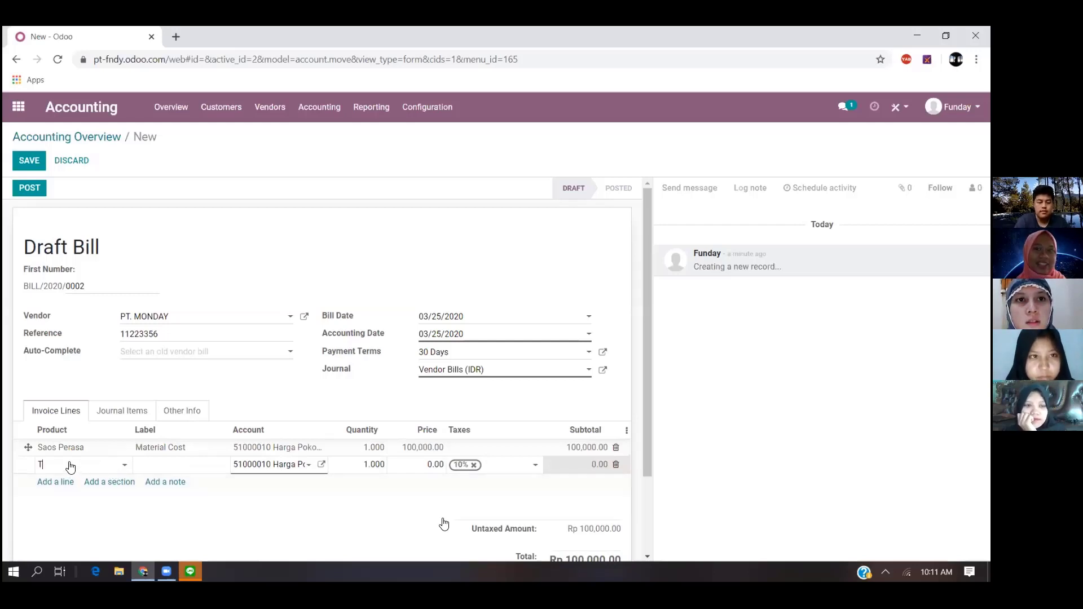
- Enter the new product Tembakau on the second invoice line and label it Material Cost
{"action": "type", "text": "Tembakau"}
{"action": "left_click", "coordinate": [88, 483]}
{"action": "left_click", "coordinate": [160, 463]}
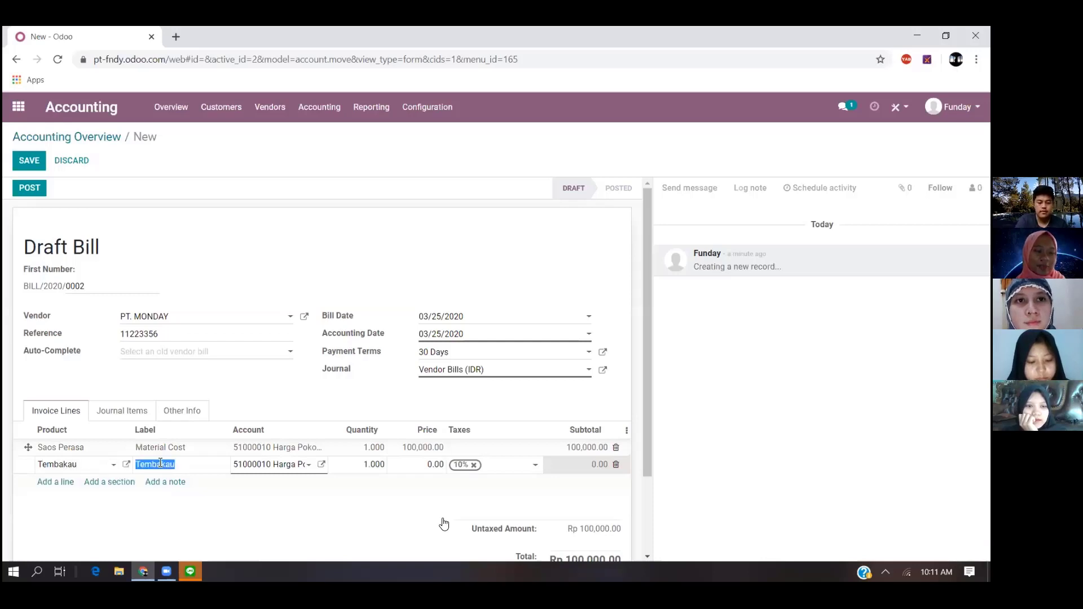
{"action": "type", "text": "Material"}
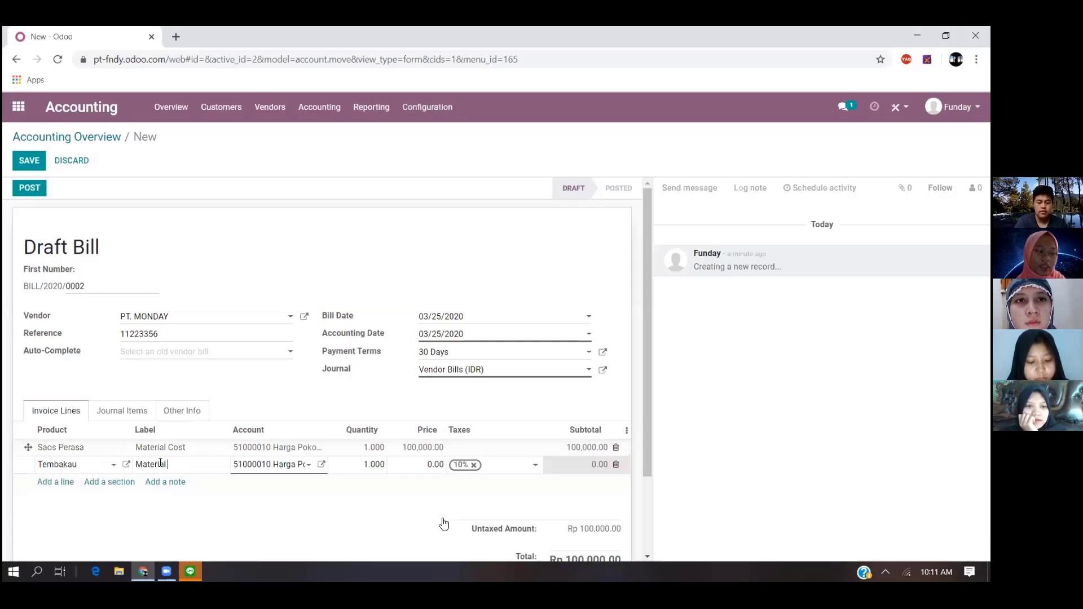
{"action": "type", "text": " Cost"}
{"action": "key", "text": "Tab"}
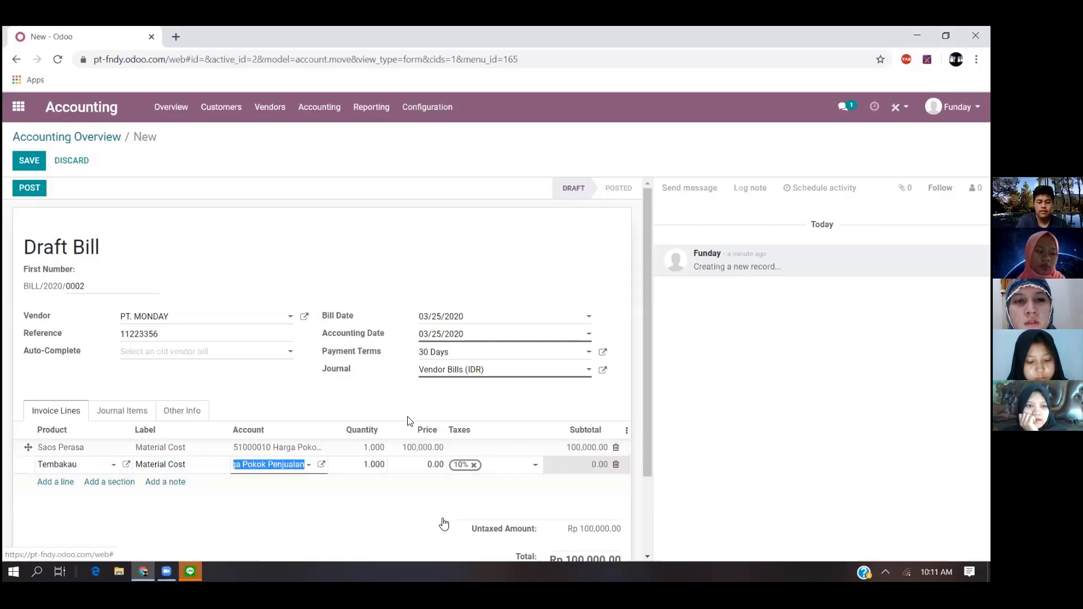
- Set the Tembakau line's price to 100,000 and remove its 10% tax
{"action": "left_click", "coordinate": [437, 464]}
{"action": "type", "text": "100000"}
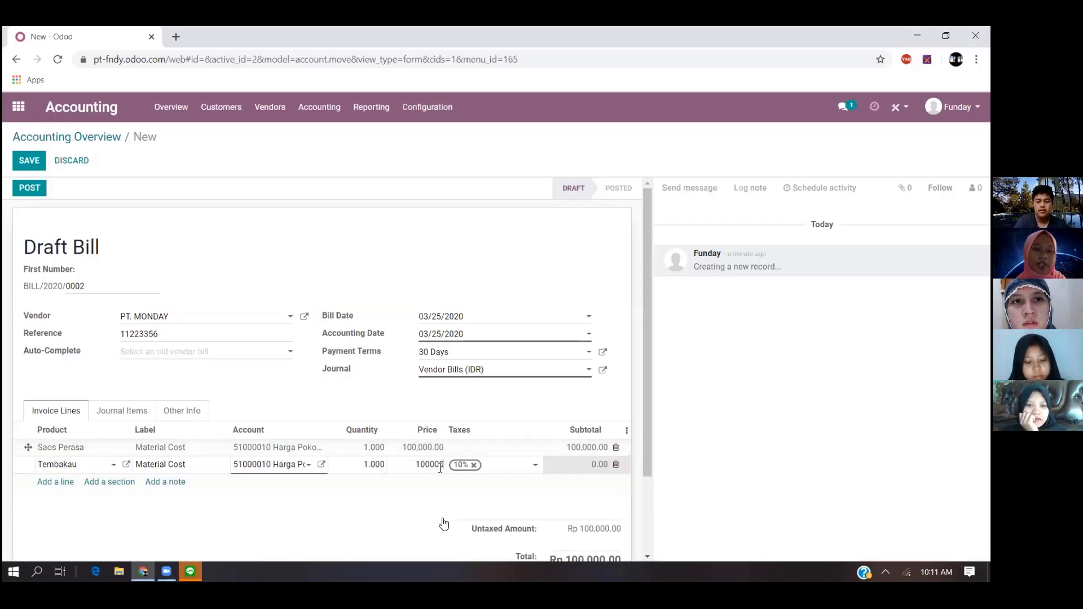
{"action": "key", "text": "Return"}
{"action": "left_click", "coordinate": [469, 466]}
{"action": "left_click", "coordinate": [474, 464]}
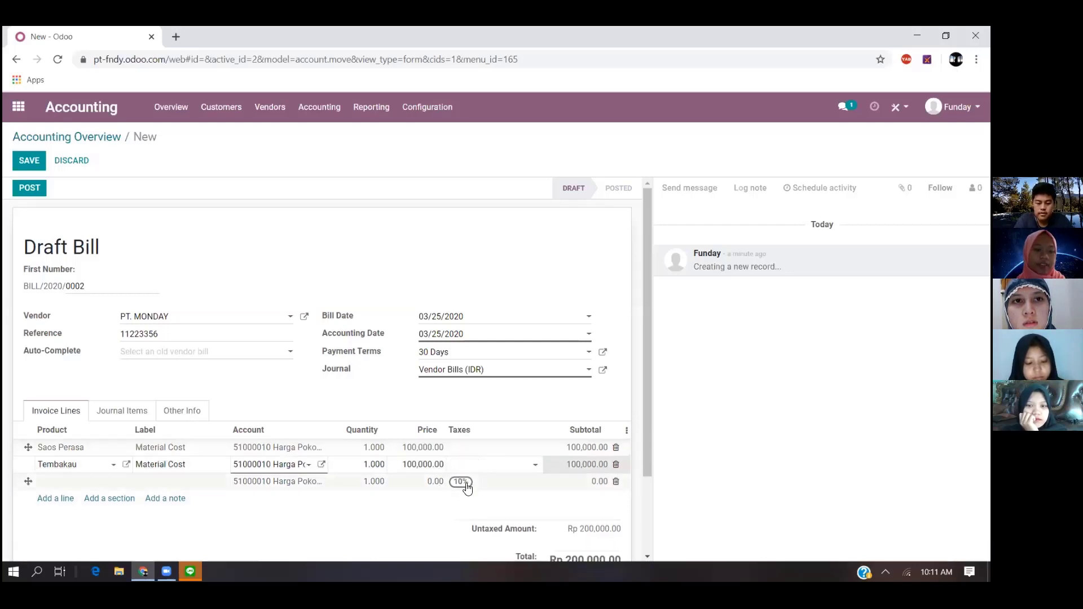
- Enter the new product Cengke on the third invoice line and label it Material Cost
{"action": "left_click", "coordinate": [467, 483]}
{"action": "left_click", "coordinate": [470, 481]}
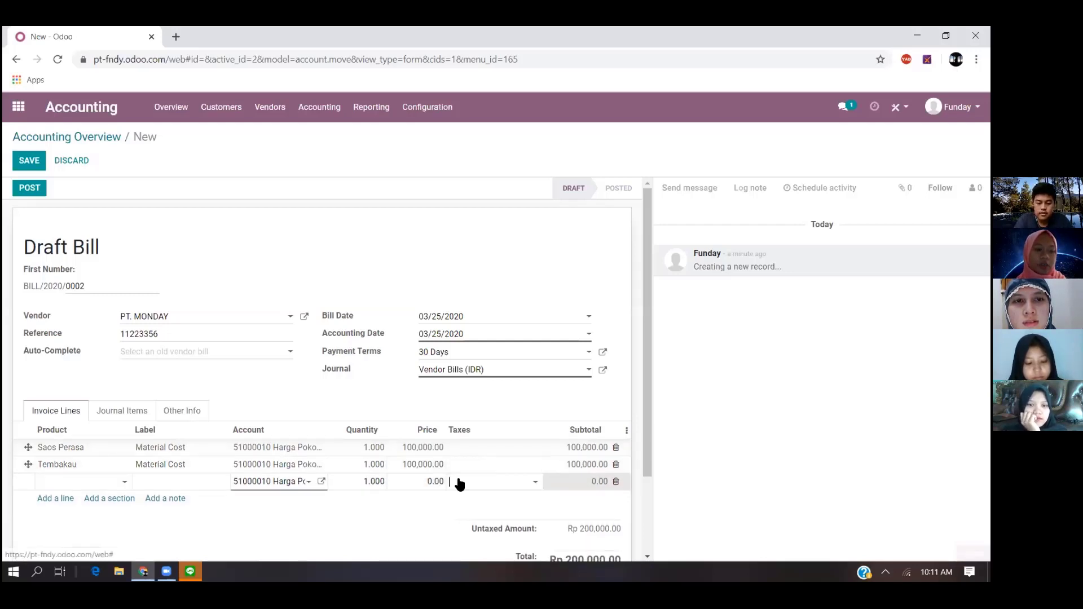
{"action": "left_click", "coordinate": [70, 483]}
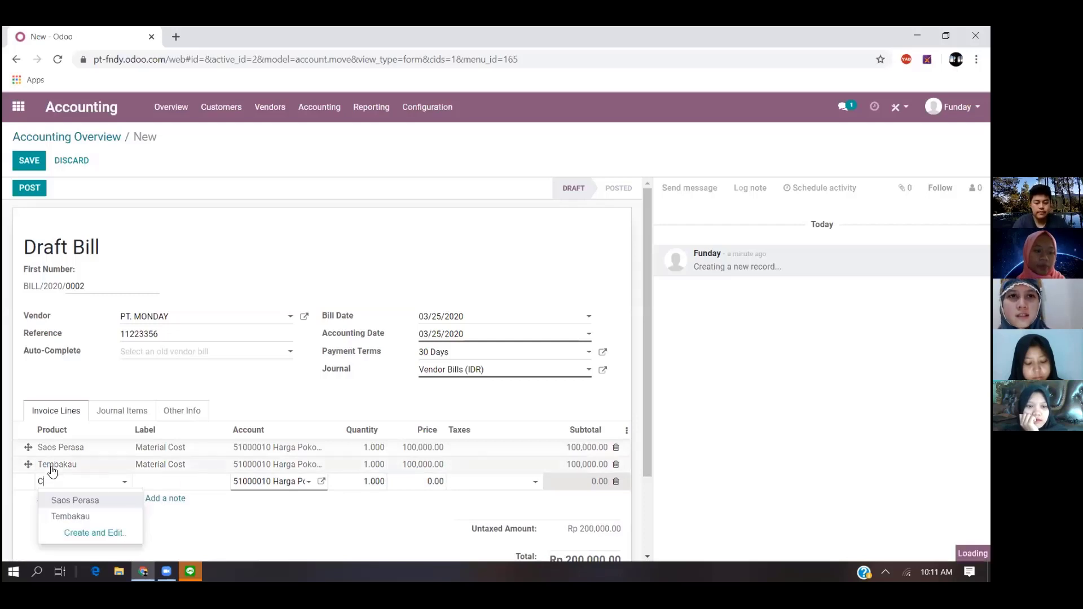
{"action": "type", "text": "Cengkeh"}
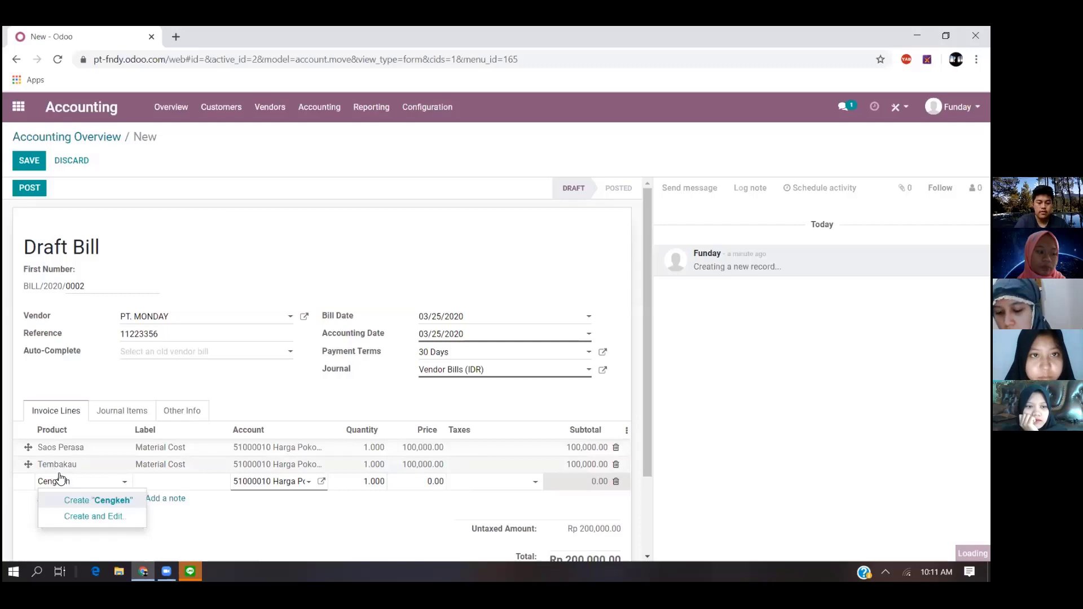
{"action": "key", "text": "Tab"}
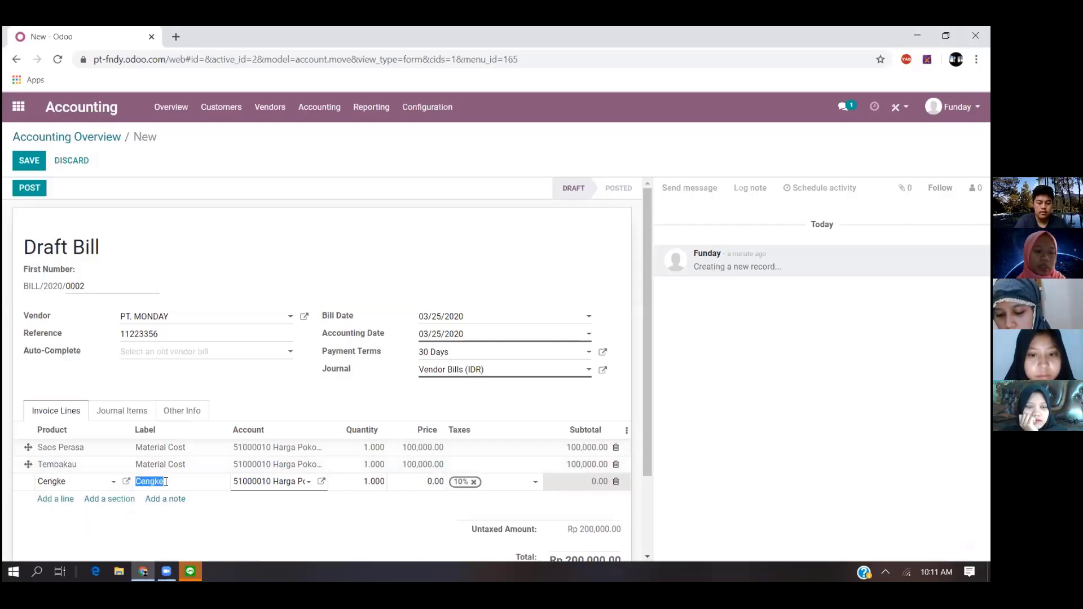
{"action": "type", "text": "Material Cost"}
{"action": "key", "text": "Tab"}
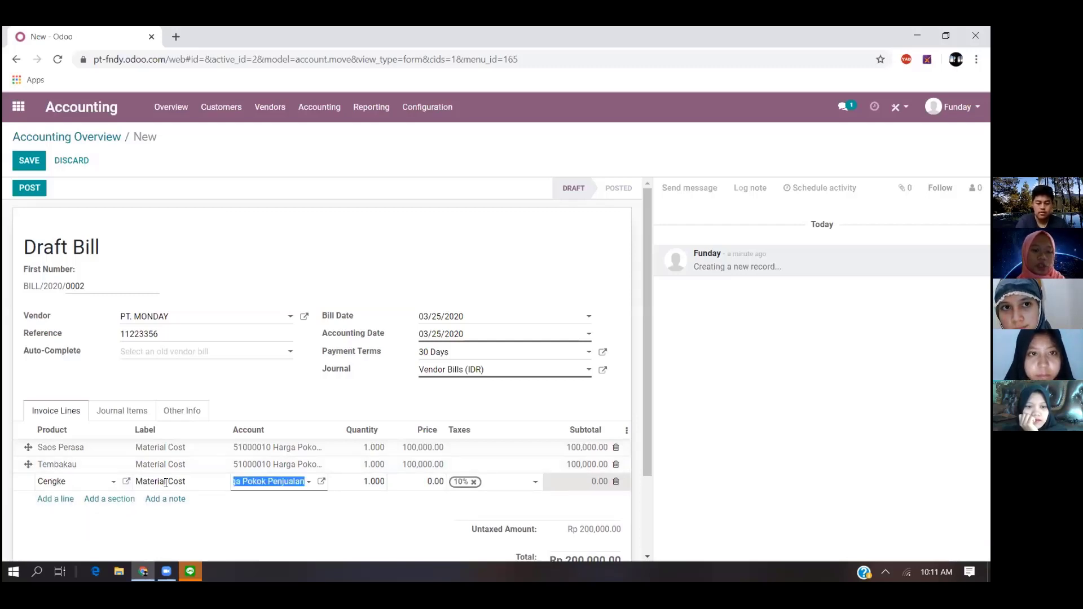
- Set the Cengke line's price to 100,000 without tax and delete the empty line below it
{"action": "key", "text": "Tab"}
{"action": "type", "text": "100000"}
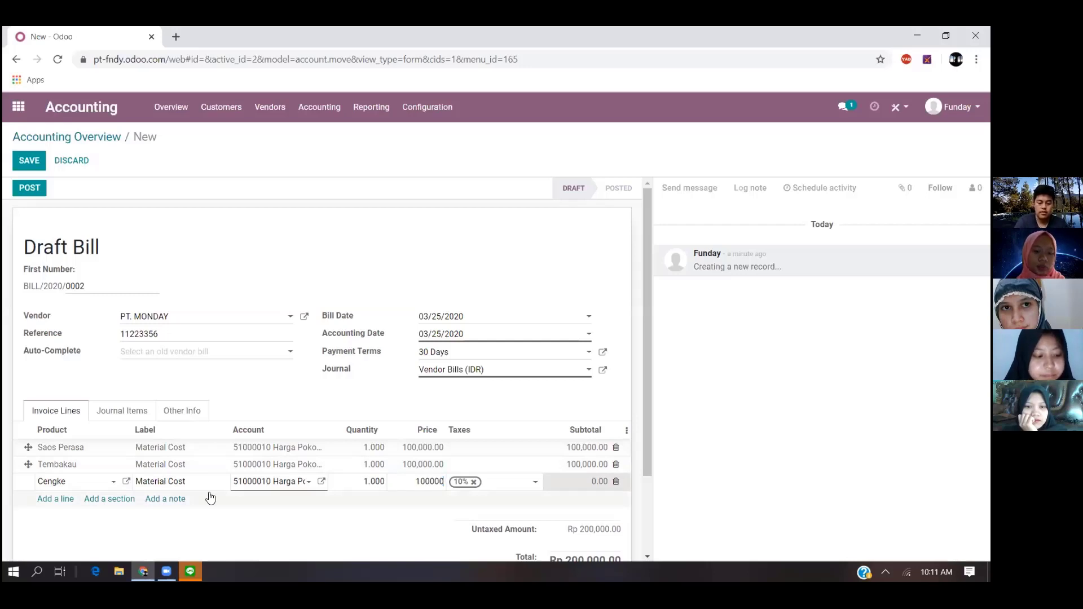
{"action": "key", "text": "Return"}
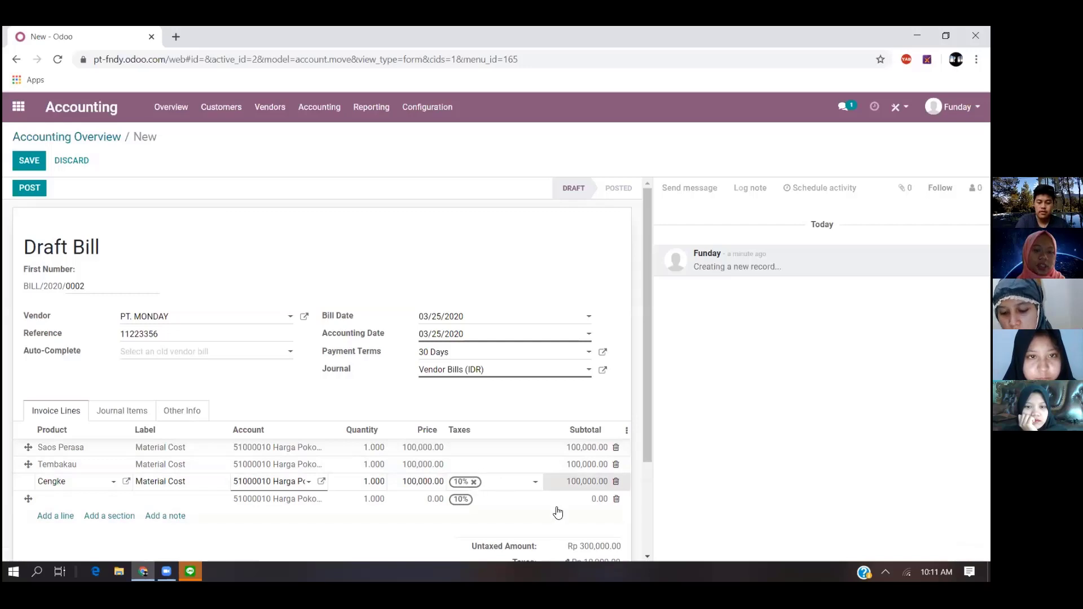
{"action": "left_click", "coordinate": [616, 499]}
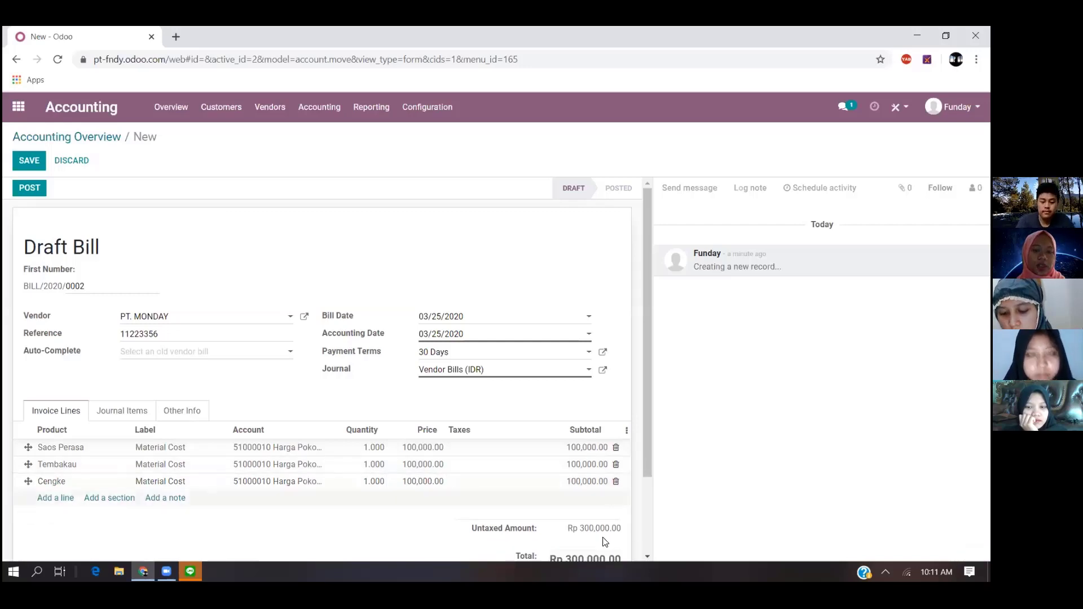
- Review the invoice lines and total of the PT. MONDAY bill and post it
{"action": "scroll", "coordinate": [605, 541], "scroll_direction": "down", "scroll_amount": 2}
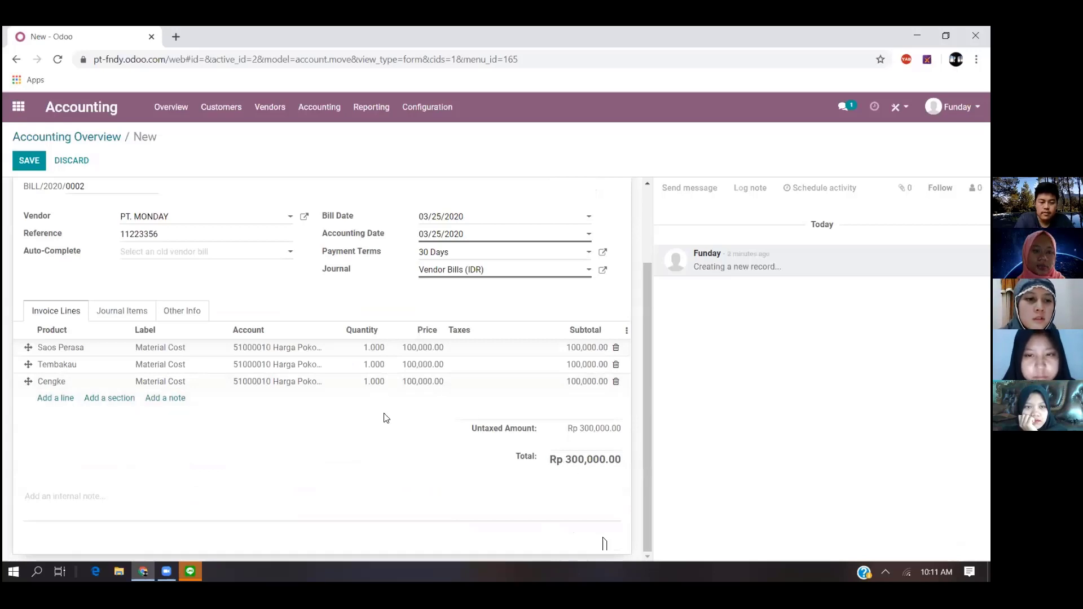
{"action": "scroll", "coordinate": [298, 427], "scroll_direction": "up", "scroll_amount": 2}
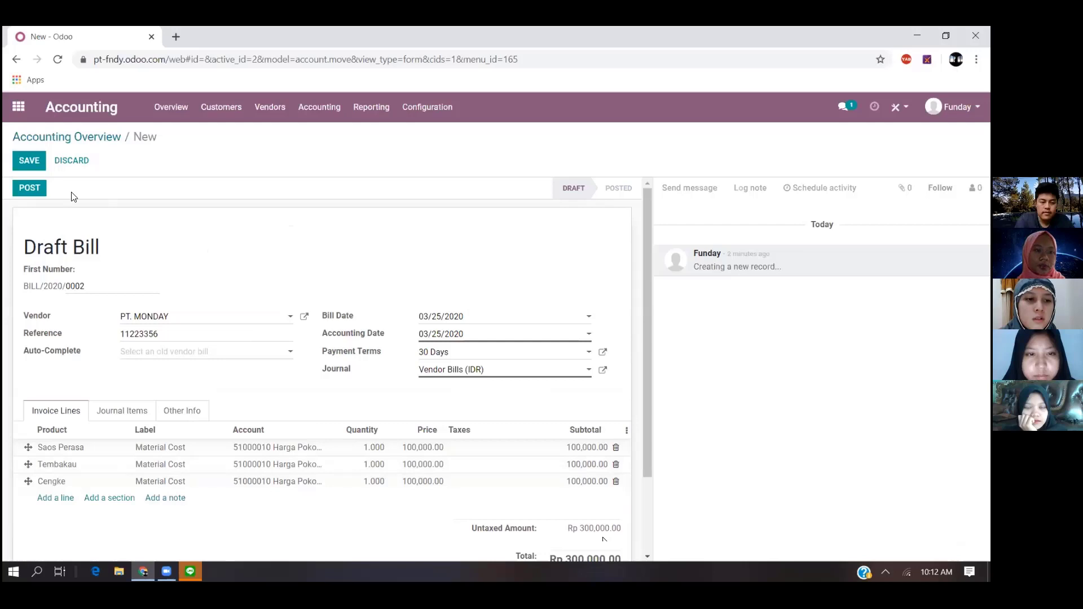
{"action": "left_click", "coordinate": [41, 188]}
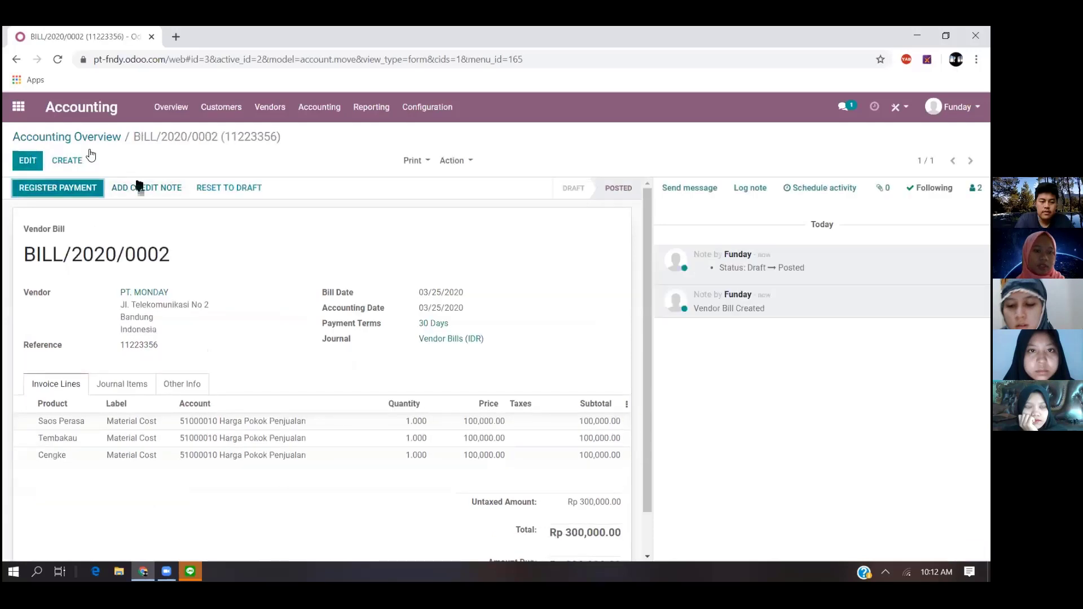
- Create another vendor bill from the accounting overview with PT. TUESDAY as the vendor
{"action": "left_click", "coordinate": [172, 107]}
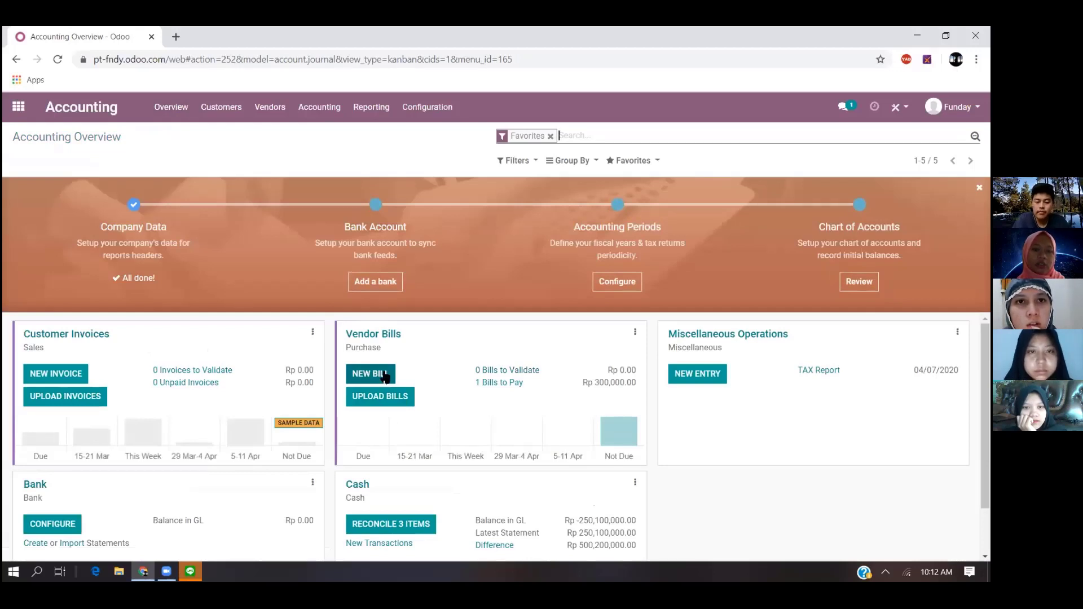
{"action": "left_click", "coordinate": [385, 377]}
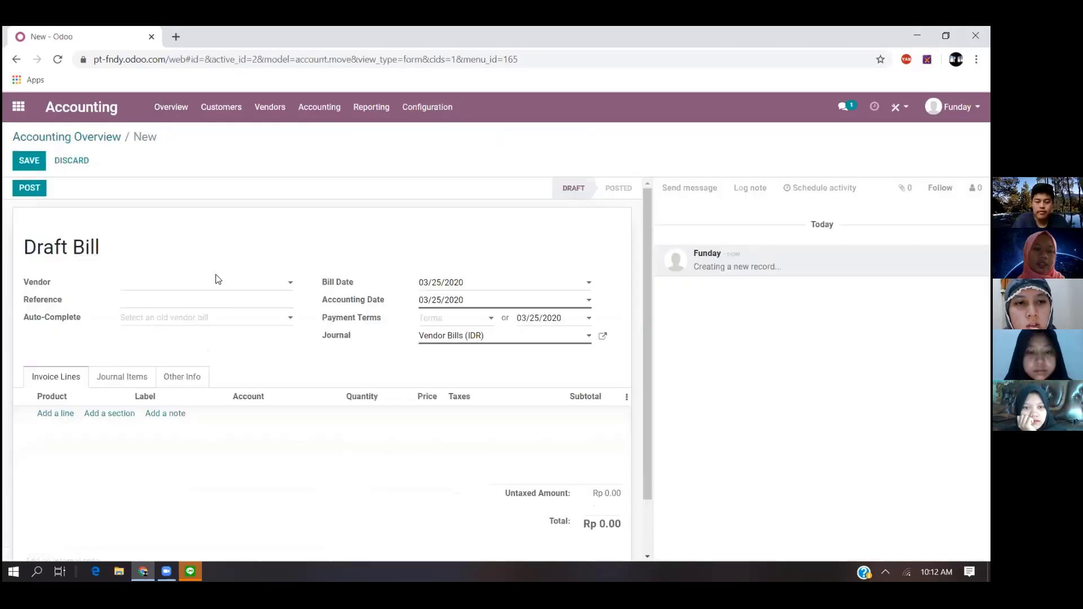
{"action": "left_click", "coordinate": [219, 288]}
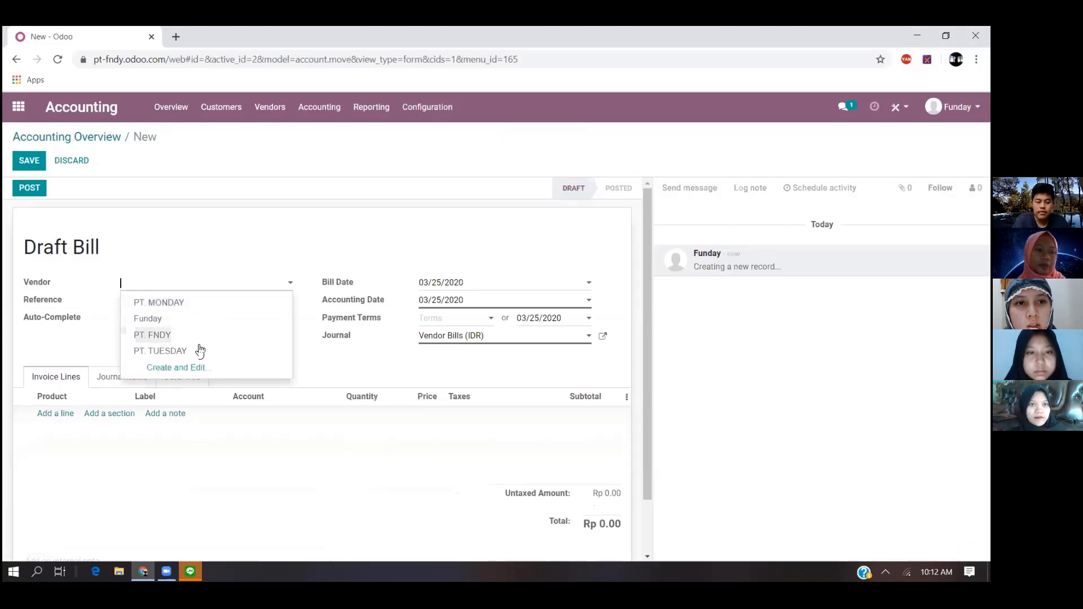
{"action": "left_click", "coordinate": [192, 350]}
- Set the PT. TUESDAY bill's reference to 11223356 and its payment terms to 45 Days
{"action": "left_click", "coordinate": [191, 303]}
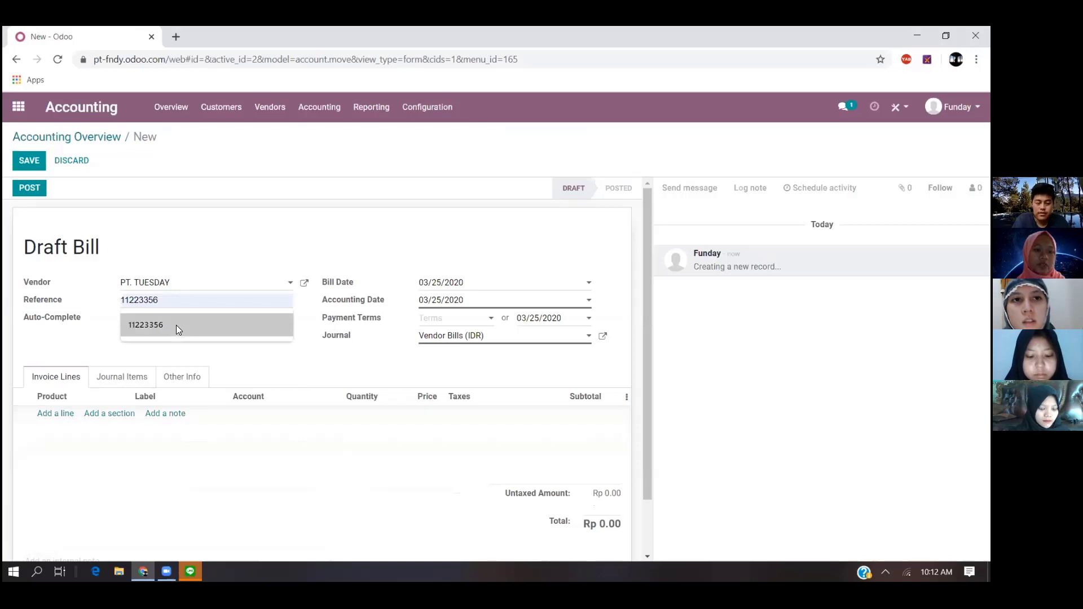
{"action": "left_click", "coordinate": [176, 325]}
{"action": "left_click", "coordinate": [456, 317]}
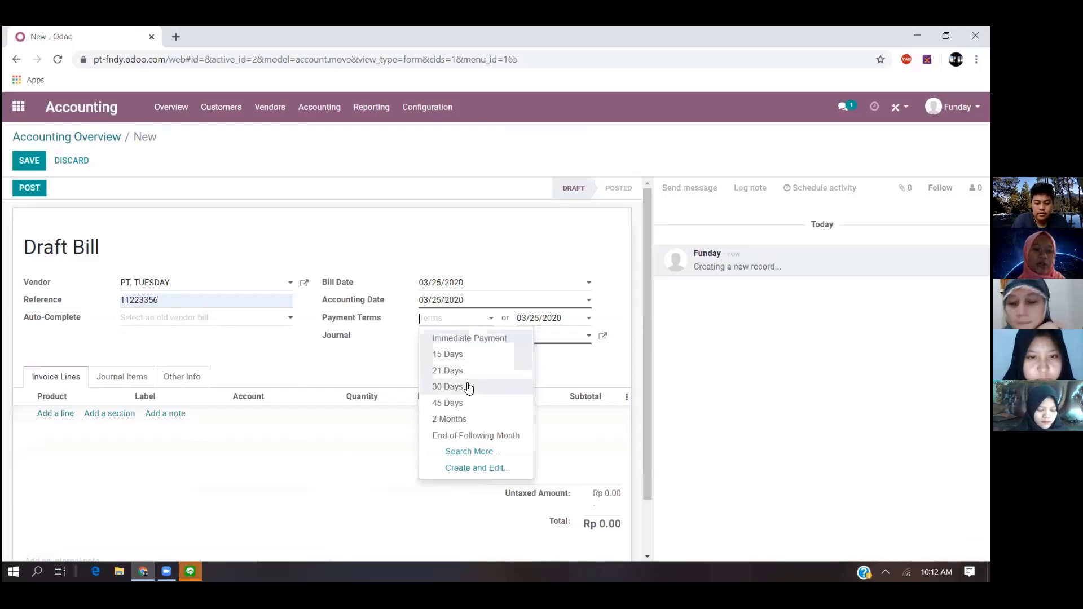
{"action": "left_click", "coordinate": [448, 404]}
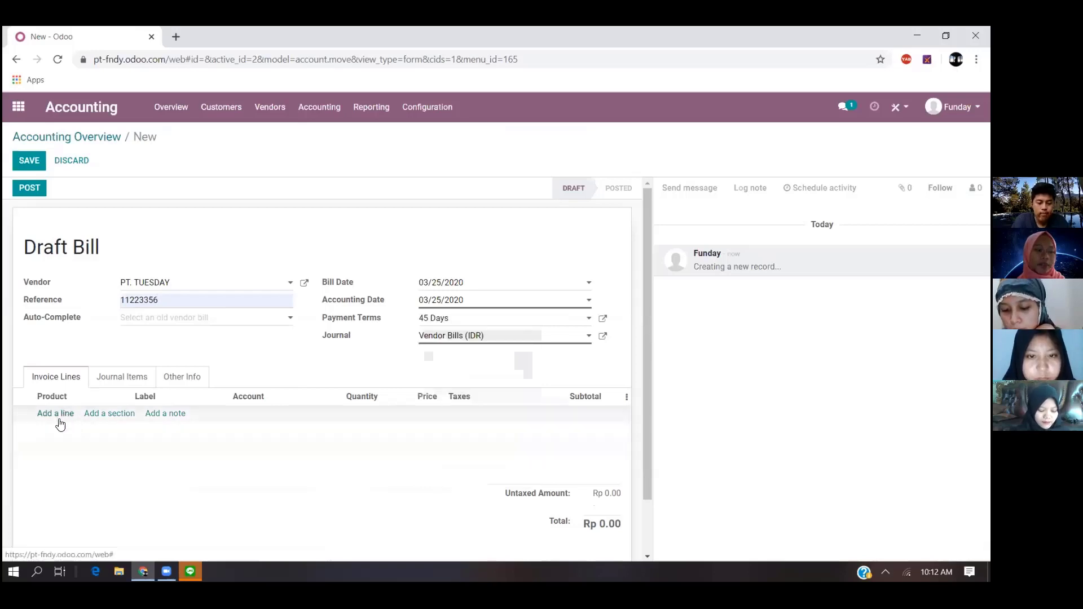
{"action": "left_click", "coordinate": [426, 319]}
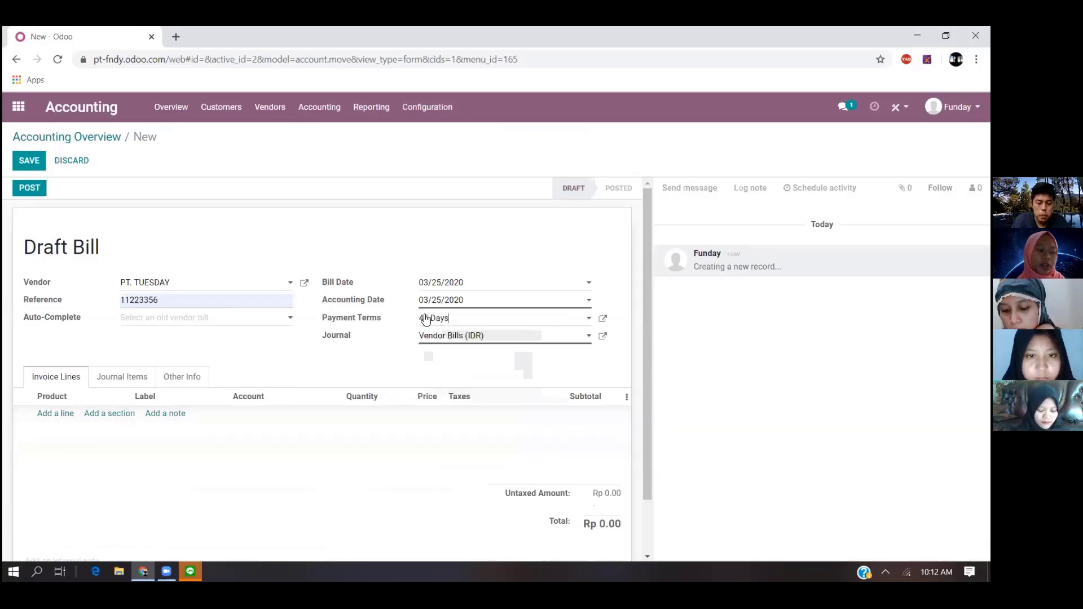
- Add an invoice line with the new product Mesin Pemisah and label it Peralatan Pabrik
{"action": "left_click", "coordinate": [64, 416]}
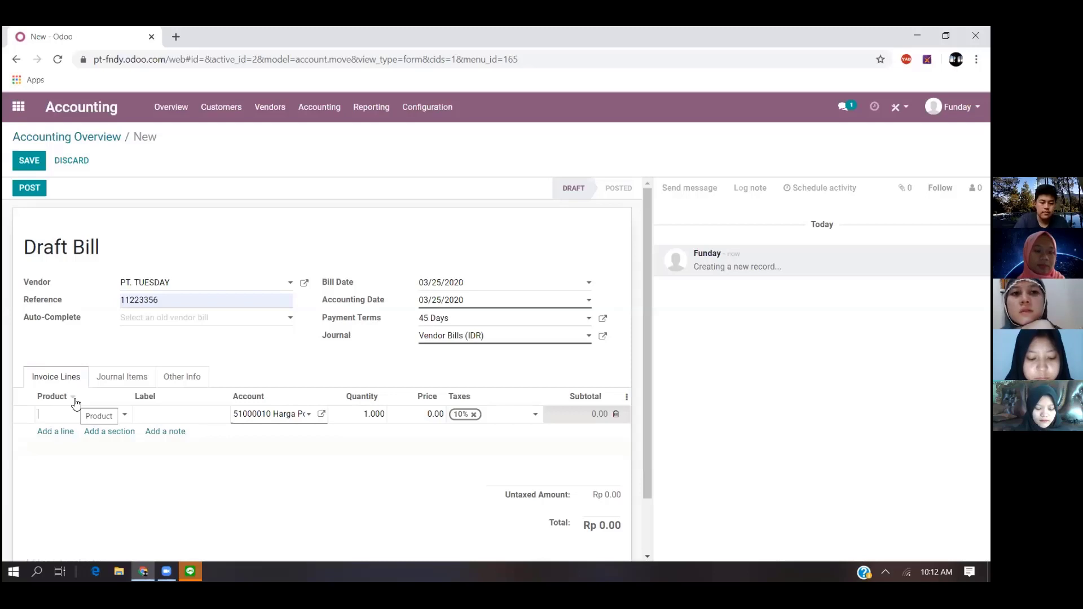
{"action": "type", "text": "Mesi"}
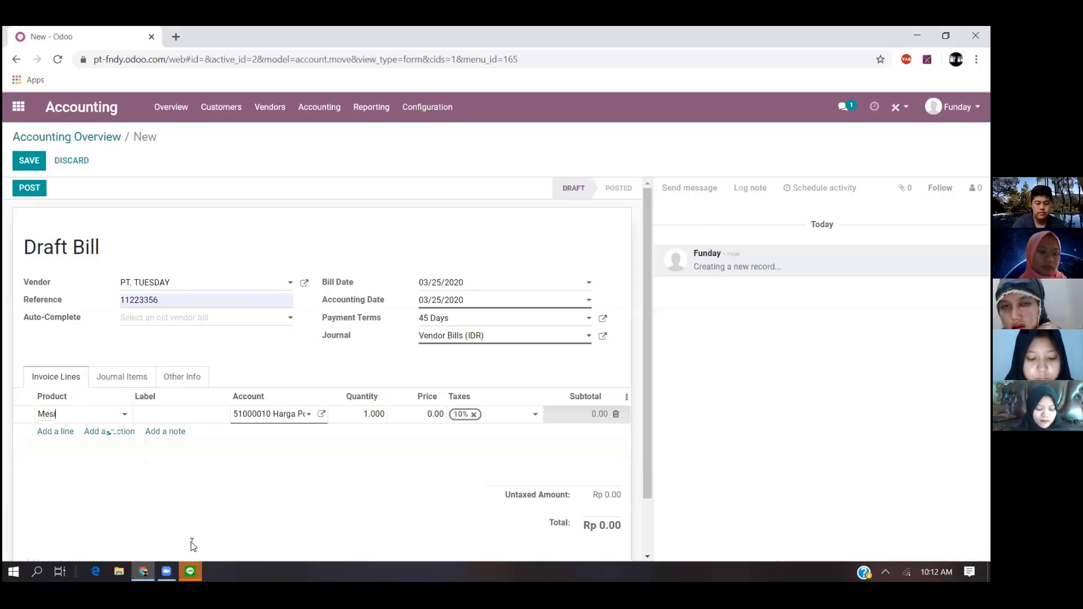
{"action": "type", "text": "n Pemisah"}
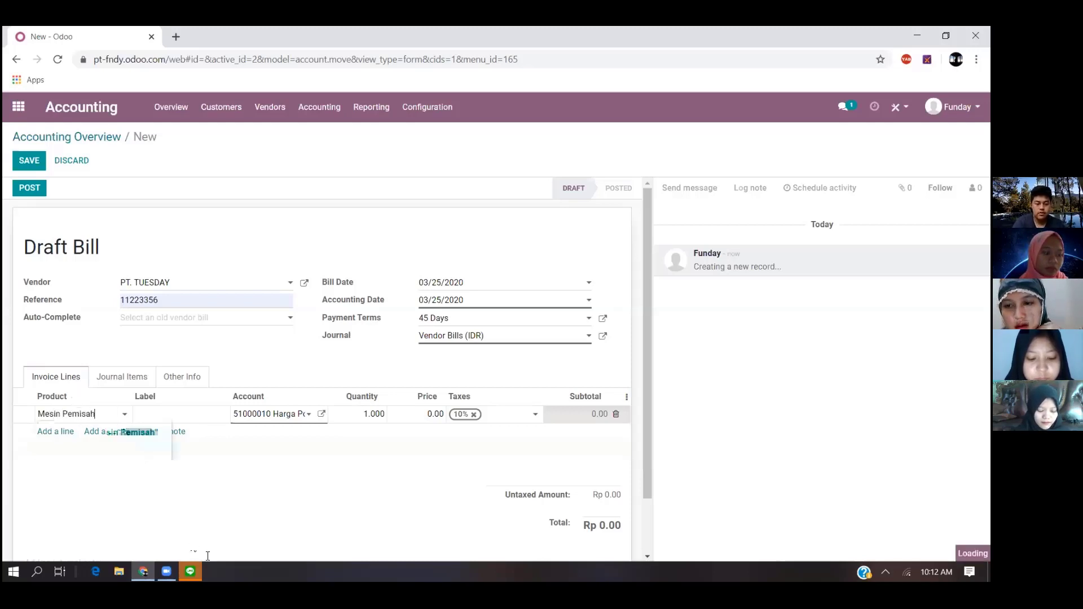
{"action": "left_click", "coordinate": [136, 432]}
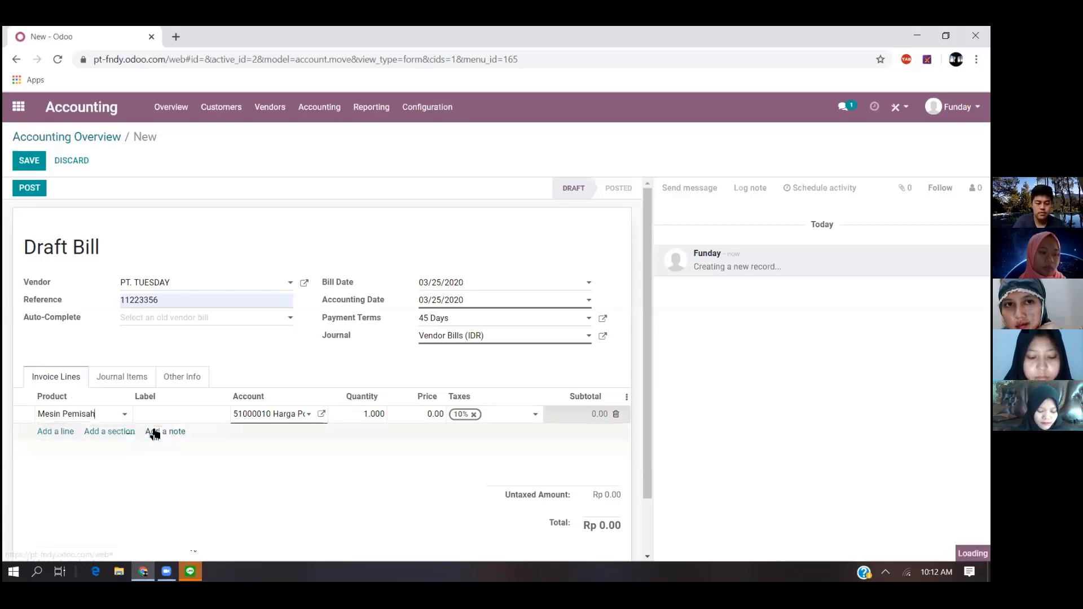
{"action": "left_click", "coordinate": [192, 416]}
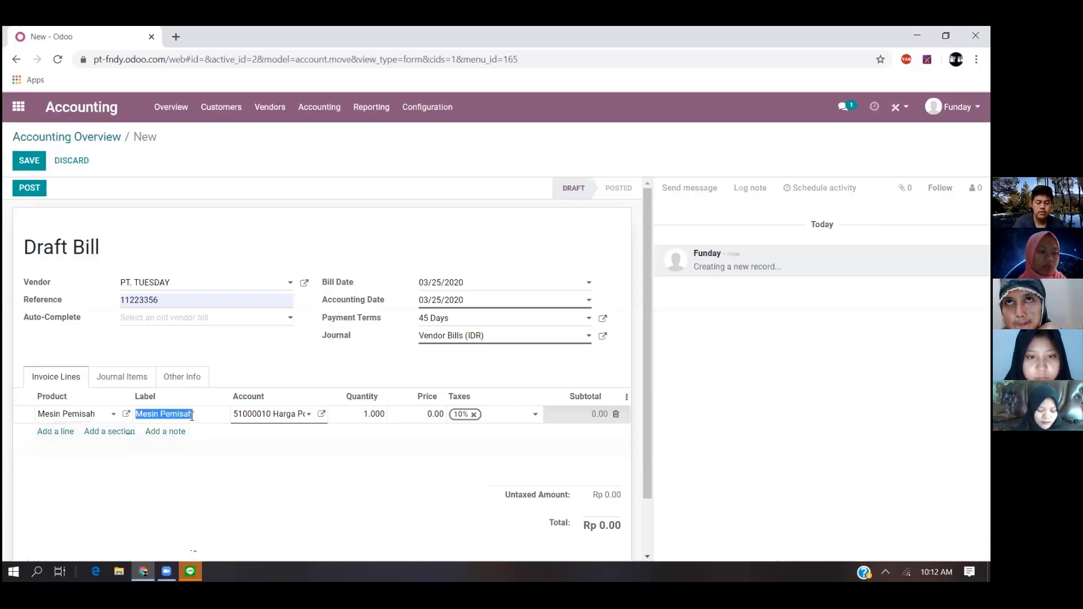
{"action": "type", "text": "Peralatan Pabrik"}
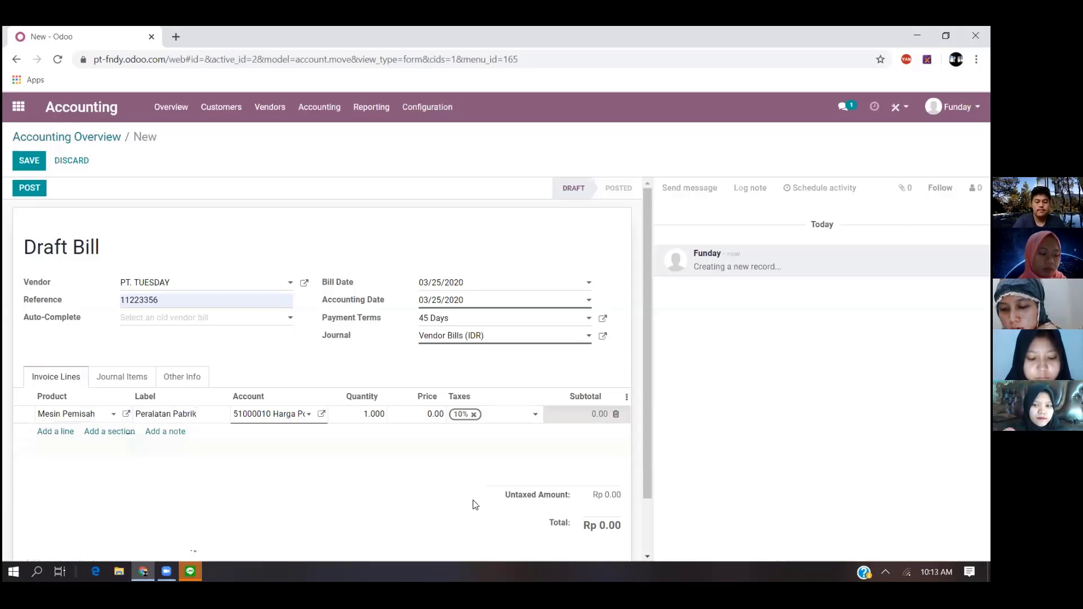
- Set the Mesin Pemisah line's price to 50,000,000 and remove its 10% tax
{"action": "double_click", "coordinate": [435, 414]}
{"action": "type", "text": "50000"}
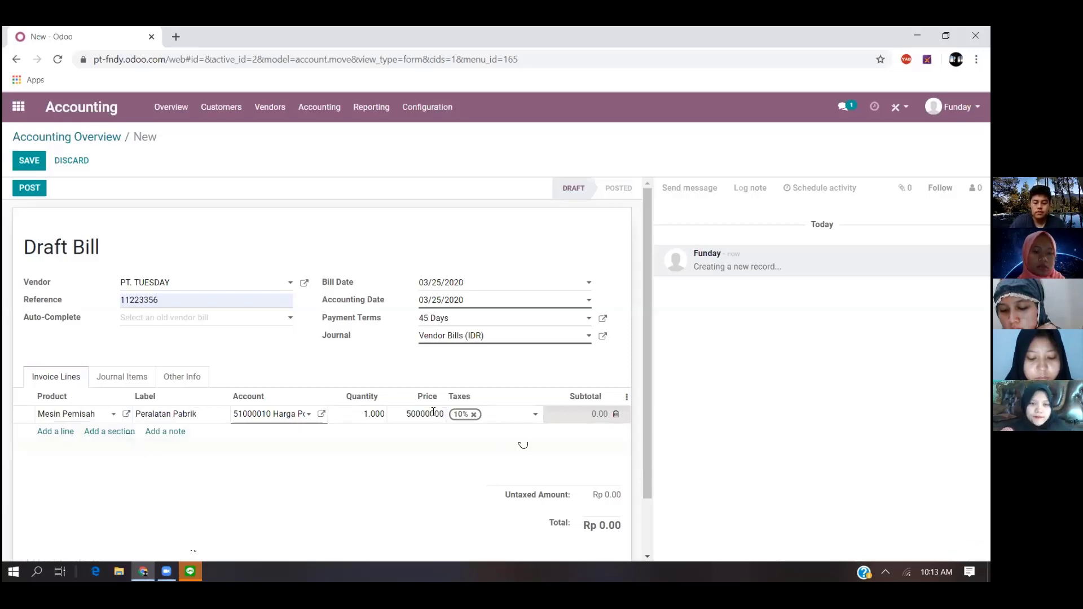
{"action": "left_click", "coordinate": [491, 432]}
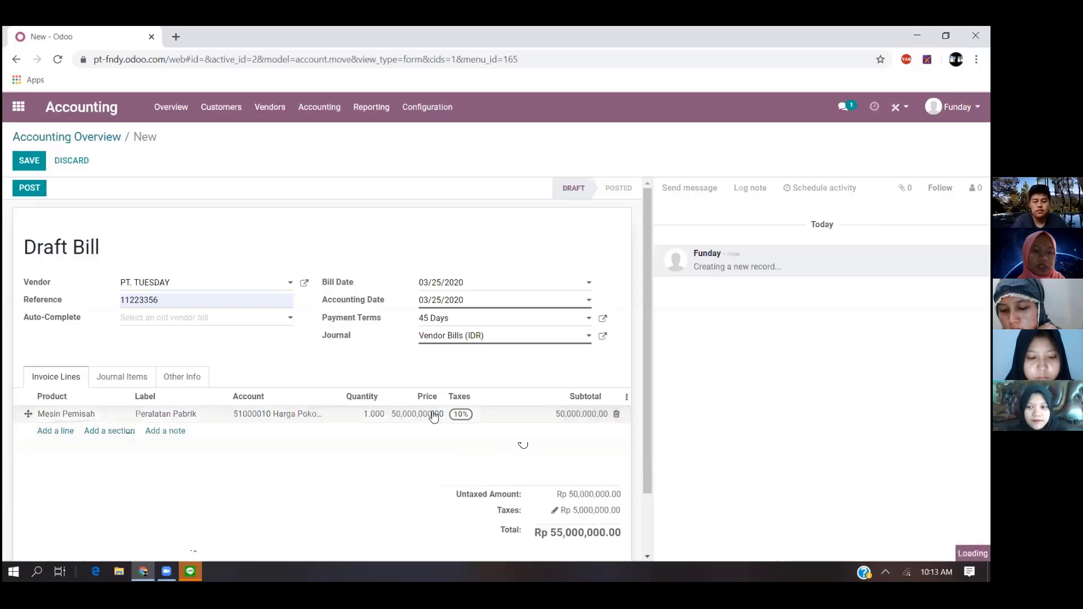
{"action": "left_click", "coordinate": [484, 416]}
{"action": "left_click", "coordinate": [473, 416]}
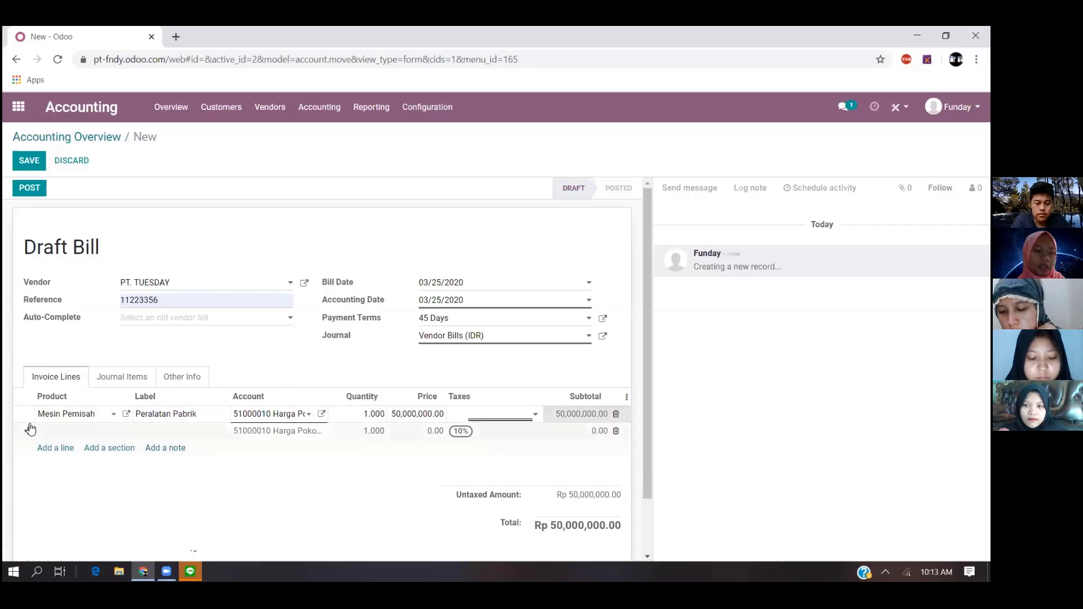
- Enter Mesin Penggiling as a new product on the second invoice line
{"action": "left_click", "coordinate": [66, 433]}
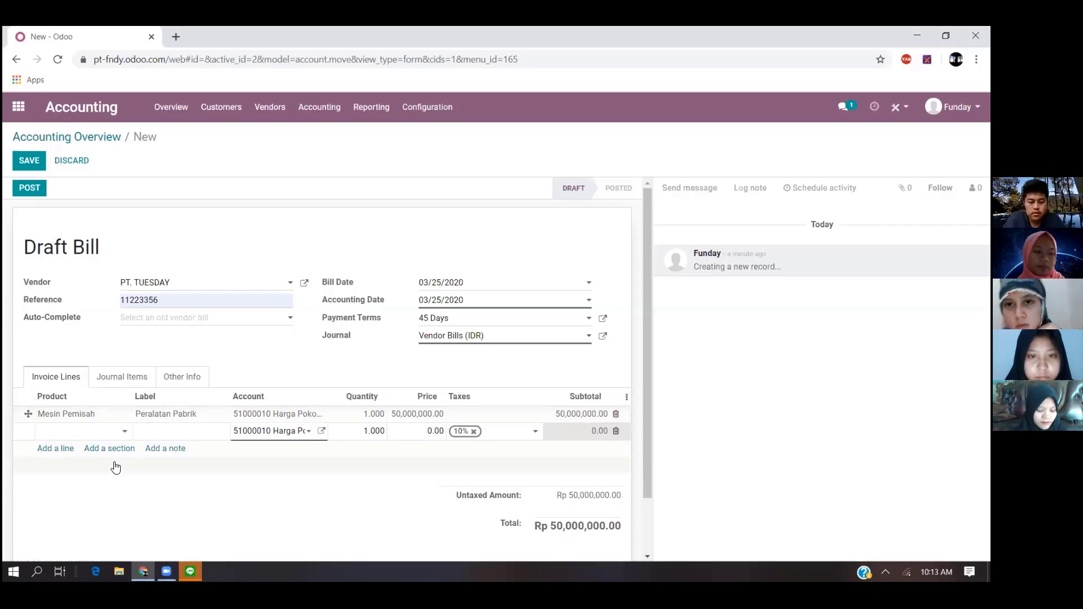
{"action": "type", "text": "Mes"}
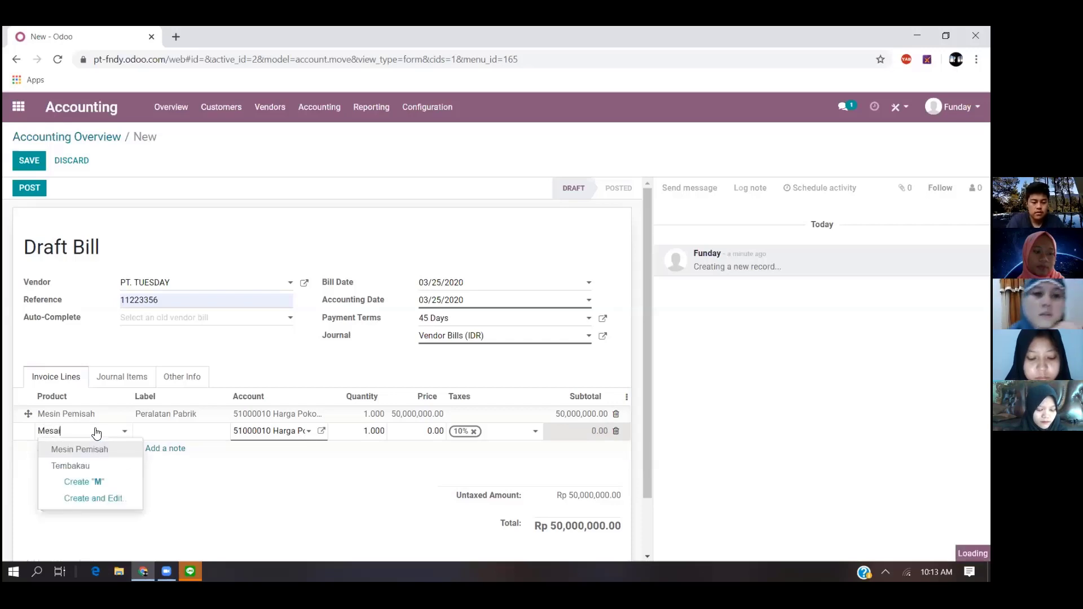
{"action": "type", "text": "in Pen"}
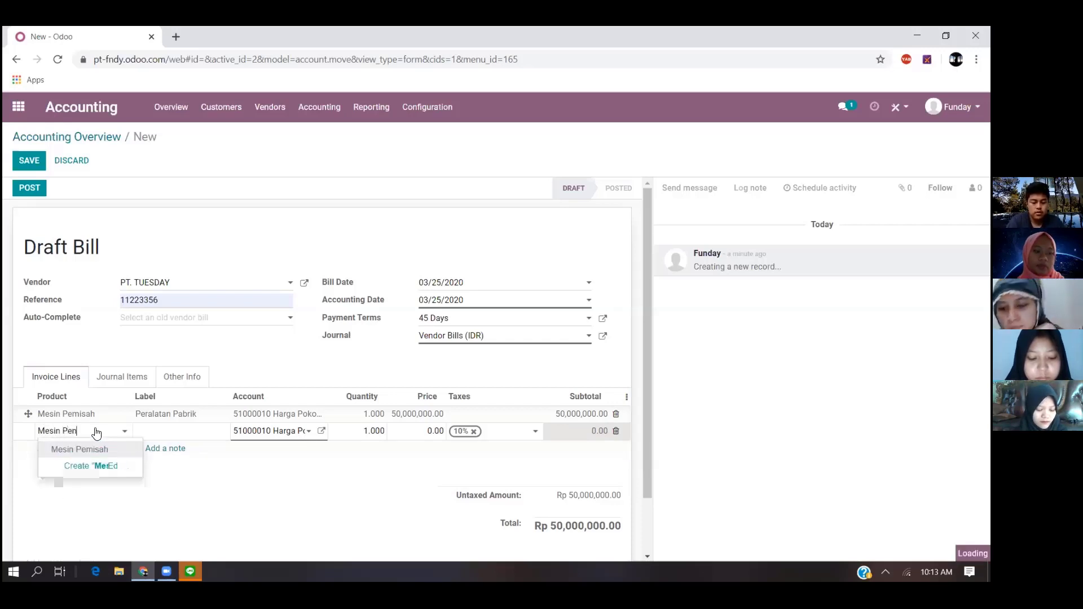
{"action": "type", "text": "ggilimg"}
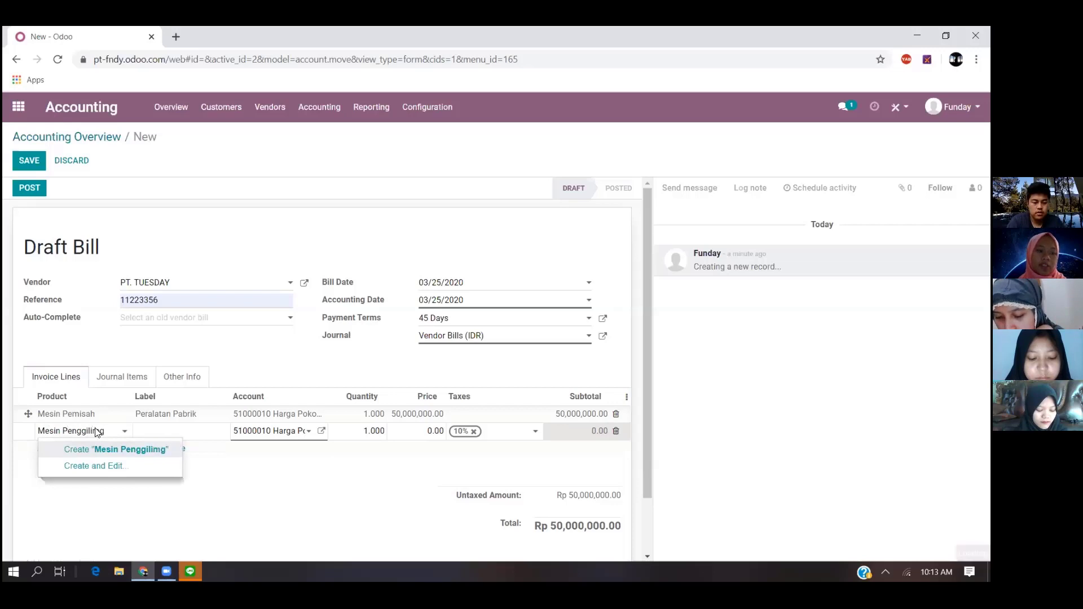
{"action": "key", "text": "BackSpace"}
{"action": "key", "text": "BackSpace"}
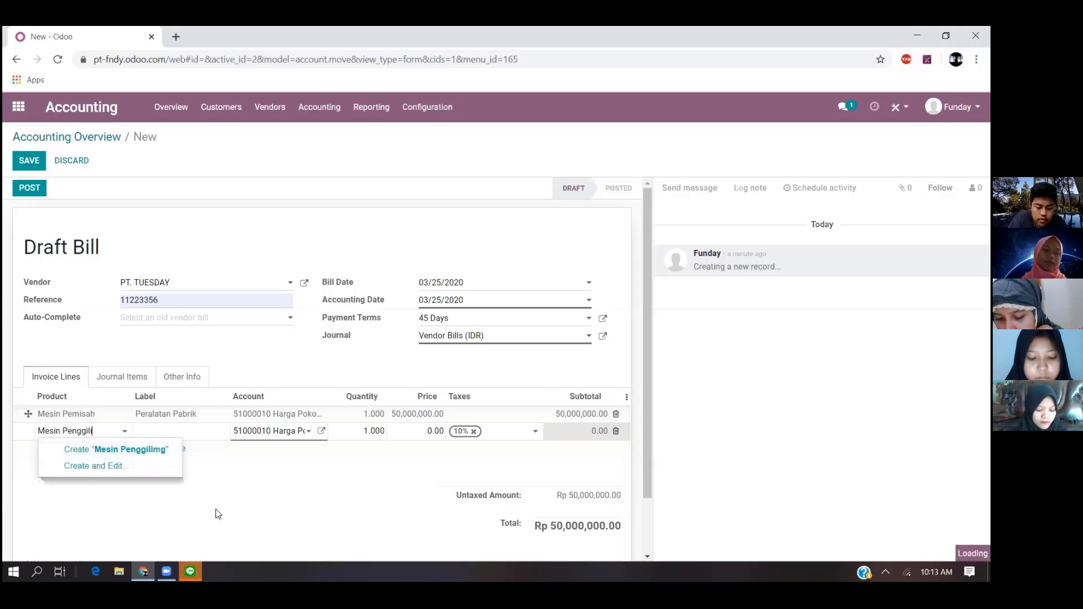
{"action": "type", "text": "ng"}
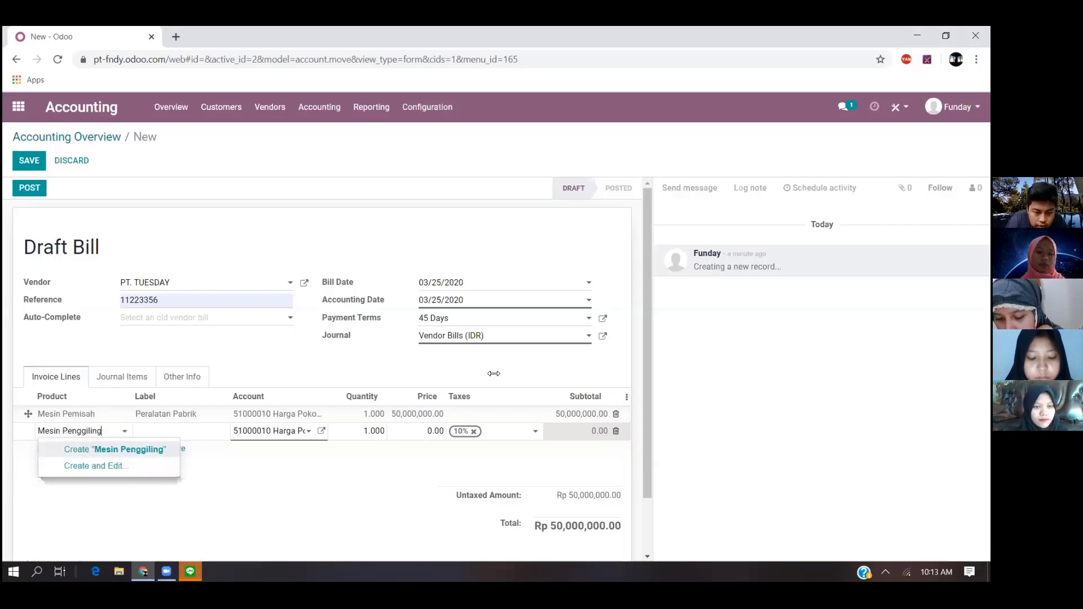
- Switch to LINE and log out of the account
{"action": "left_click", "coordinate": [190, 573]}
{"action": "left_click", "coordinate": [514, 543]}
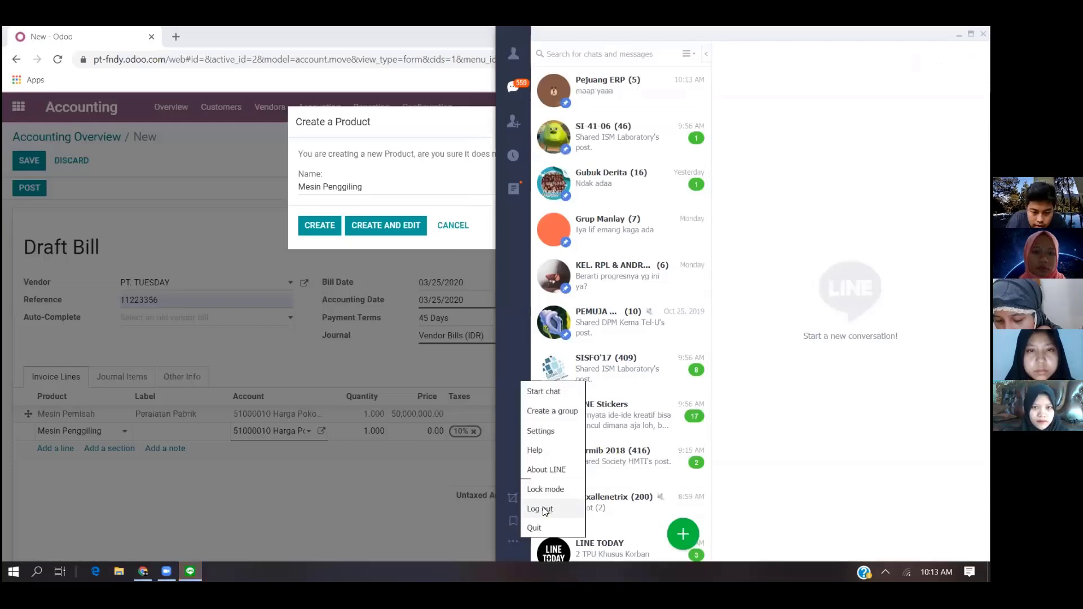
{"action": "left_click", "coordinate": [542, 509]}
{"action": "left_click", "coordinate": [678, 35]}
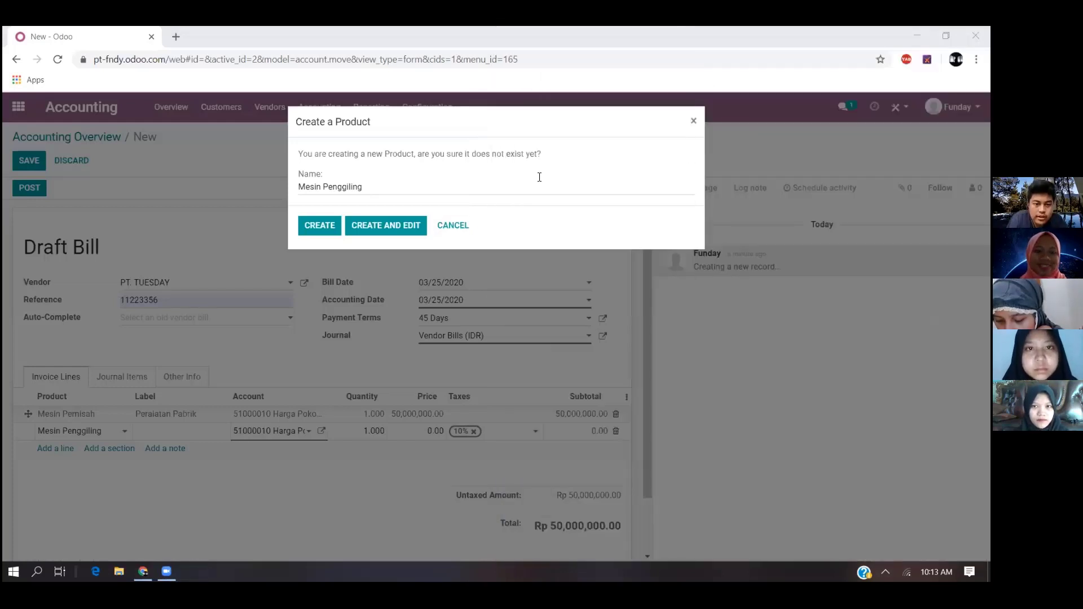
- Confirm creating the product Mesin Penggiling and label its invoice line Peralatan Pabrik
{"action": "left_click", "coordinate": [320, 225]}
{"action": "left_click", "coordinate": [150, 434]}
{"action": "type", "text": "Peeralatan Pabrik"}
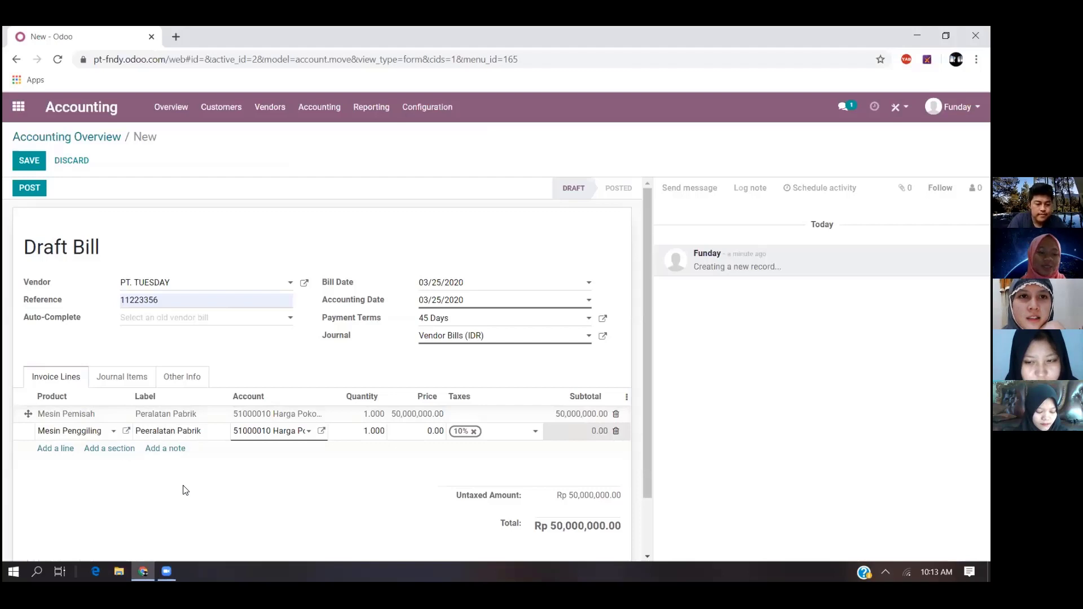
{"action": "key", "text": "BackSpace"}
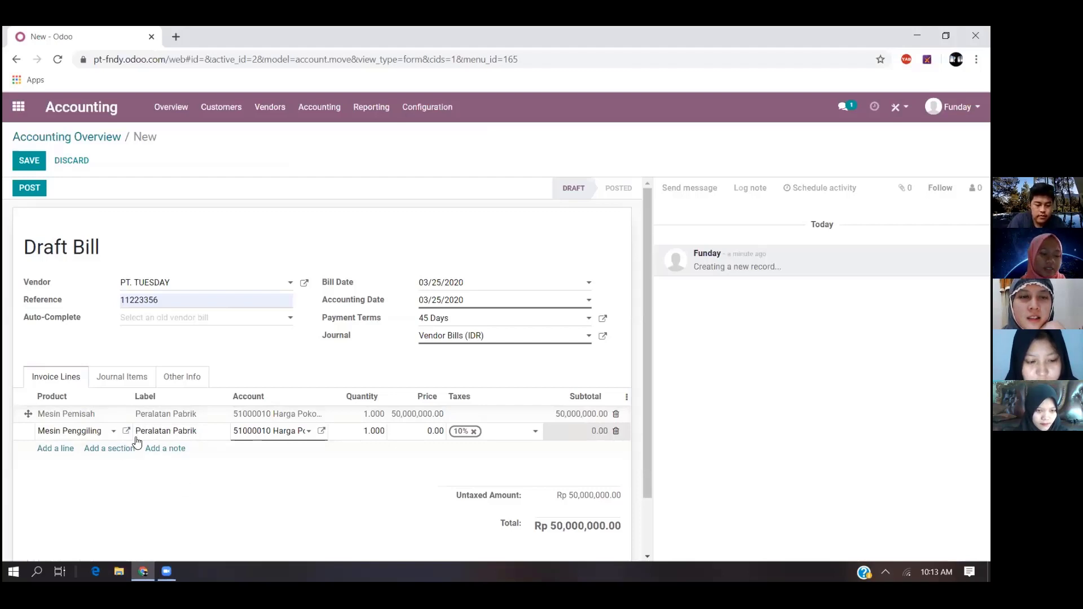
- Set the Mesin Penggiling line's price to 200,000,000 and remove its 10% tax
{"action": "left_click", "coordinate": [415, 432]}
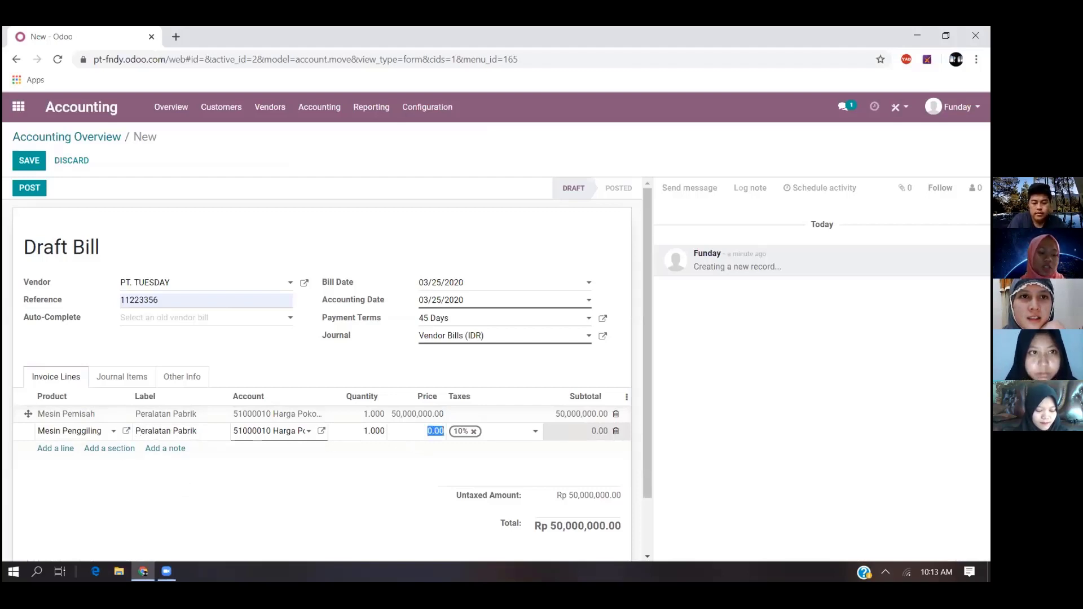
{"action": "type", "text": "20000000"}
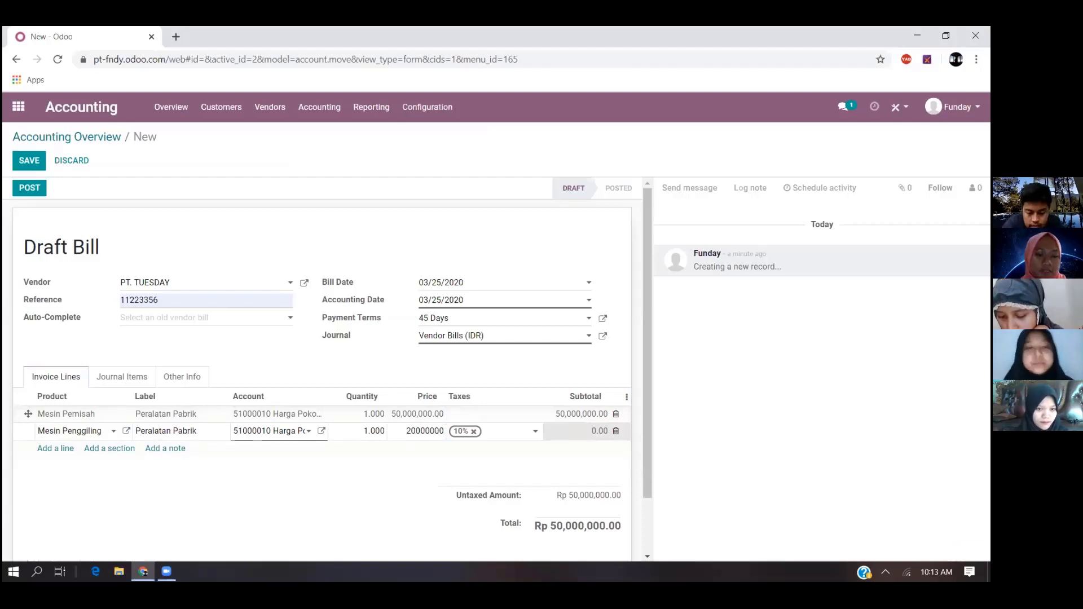
{"action": "left_click", "coordinate": [469, 461]}
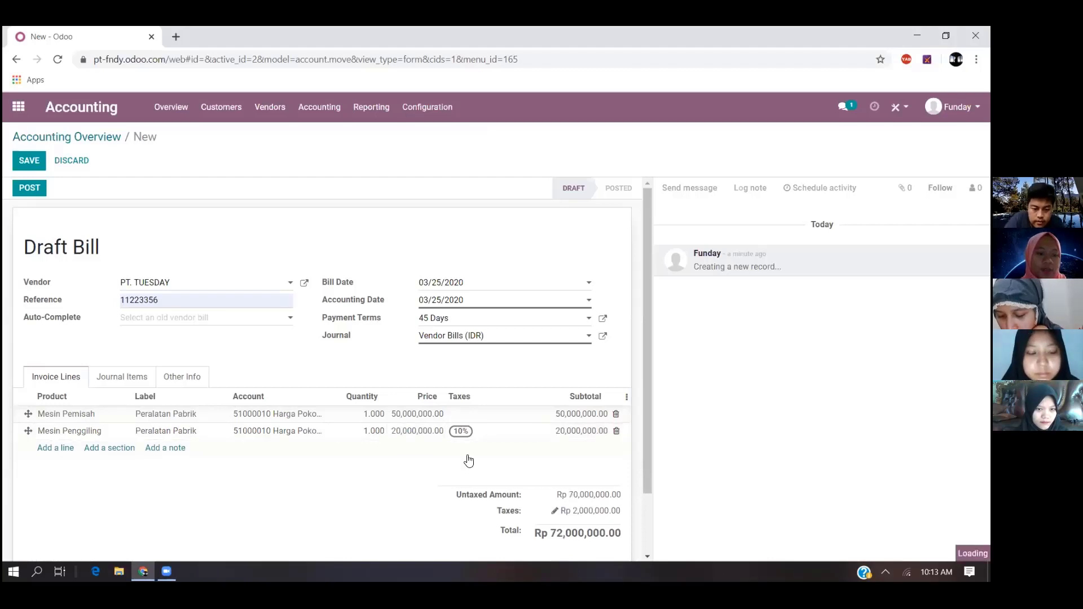
{"action": "left_click", "coordinate": [423, 433]}
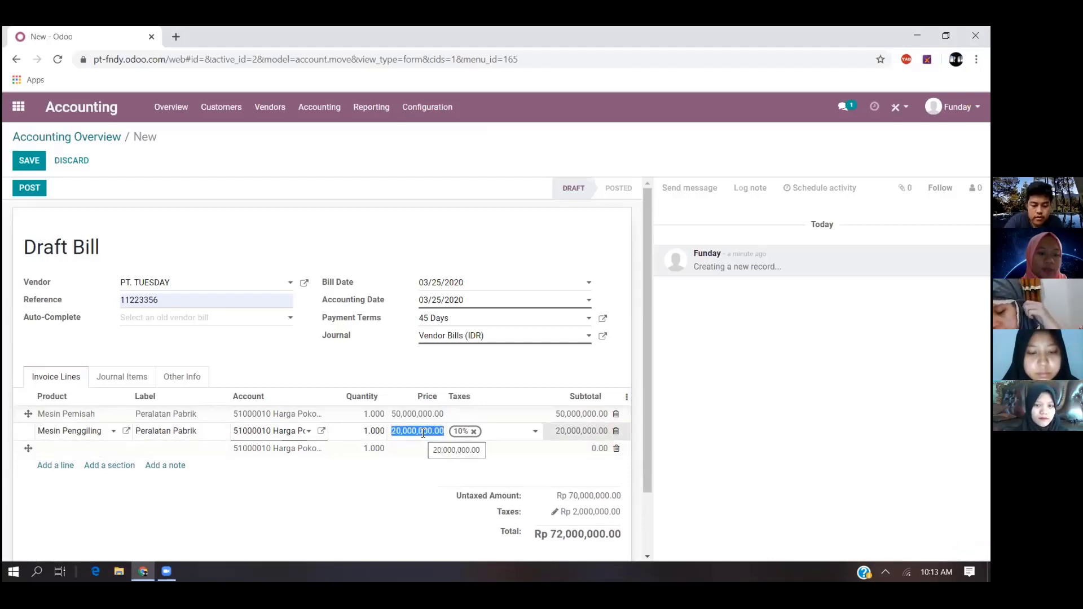
{"action": "type", "text": "200"}
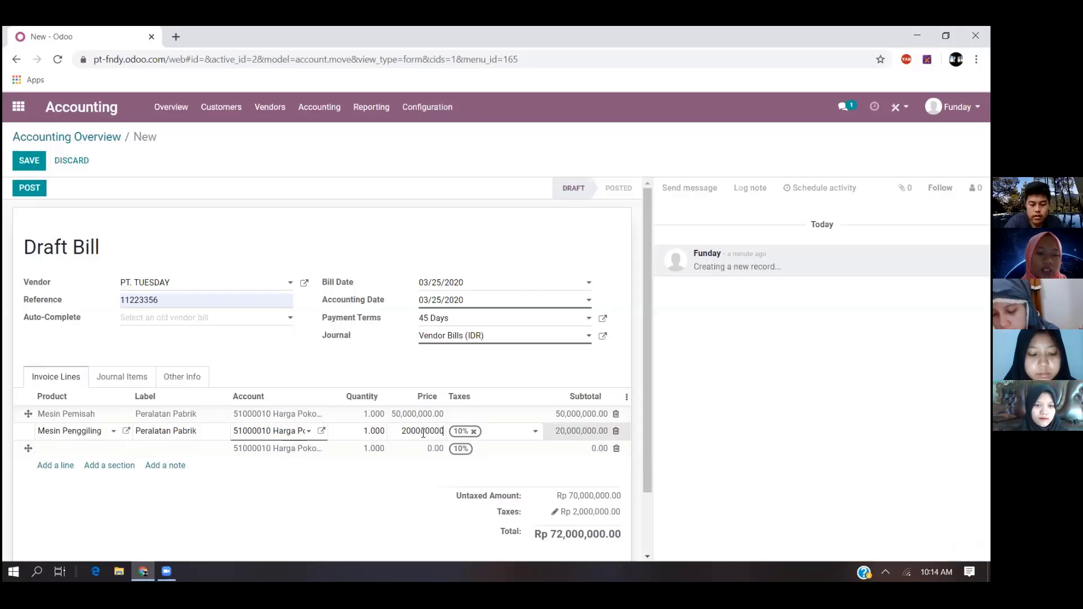
{"action": "left_click", "coordinate": [475, 431]}
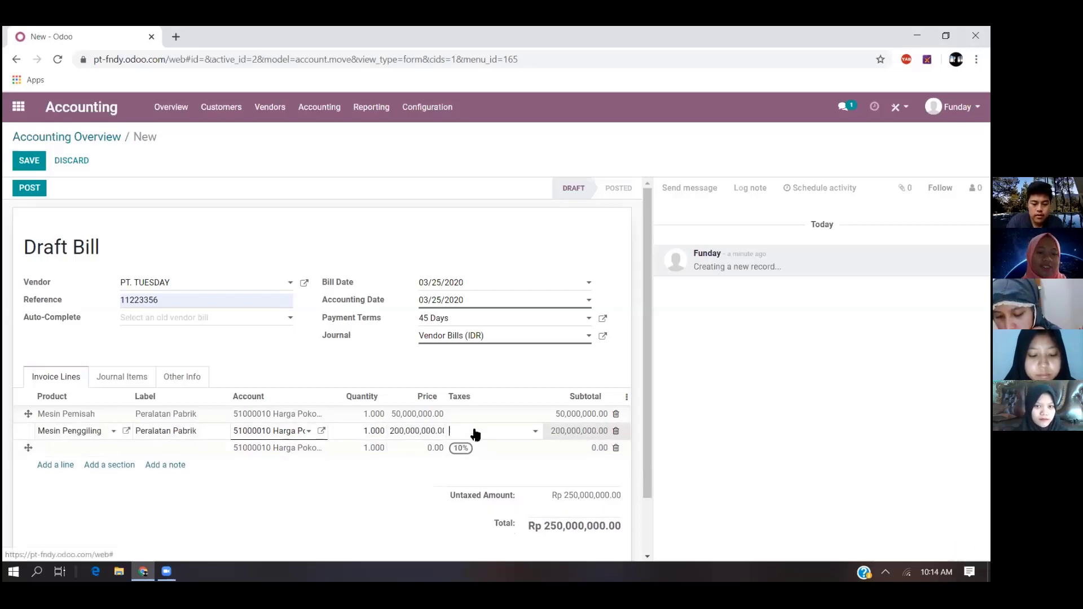
- Fill the third invoice line with the new product Mesin Pelapis and label it Peralatan Pabrik
{"action": "left_click", "coordinate": [78, 451]}
{"action": "type", "text": "Mesin P"}
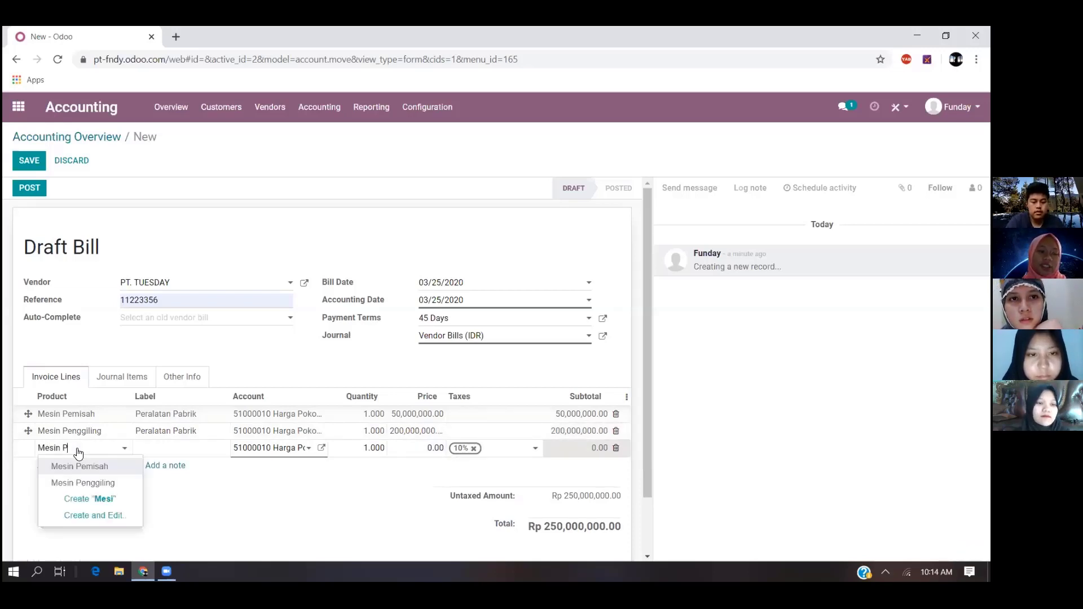
{"action": "type", "text": "elapis"}
{"action": "key", "text": "Return"}
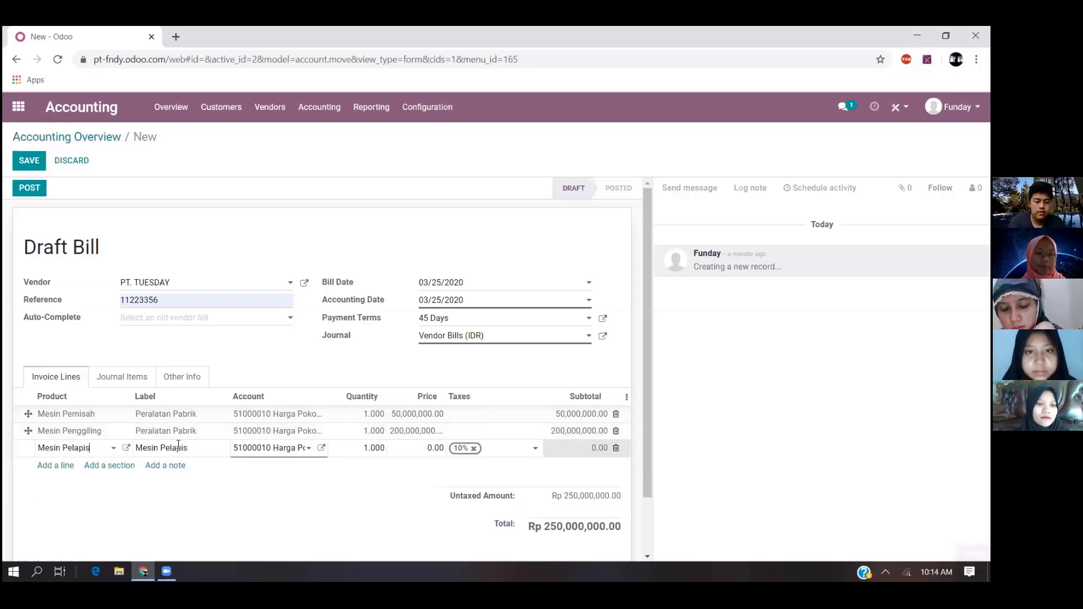
{"action": "triple_click", "coordinate": [178, 448]}
{"action": "type", "text": "Peralatan Pab"}
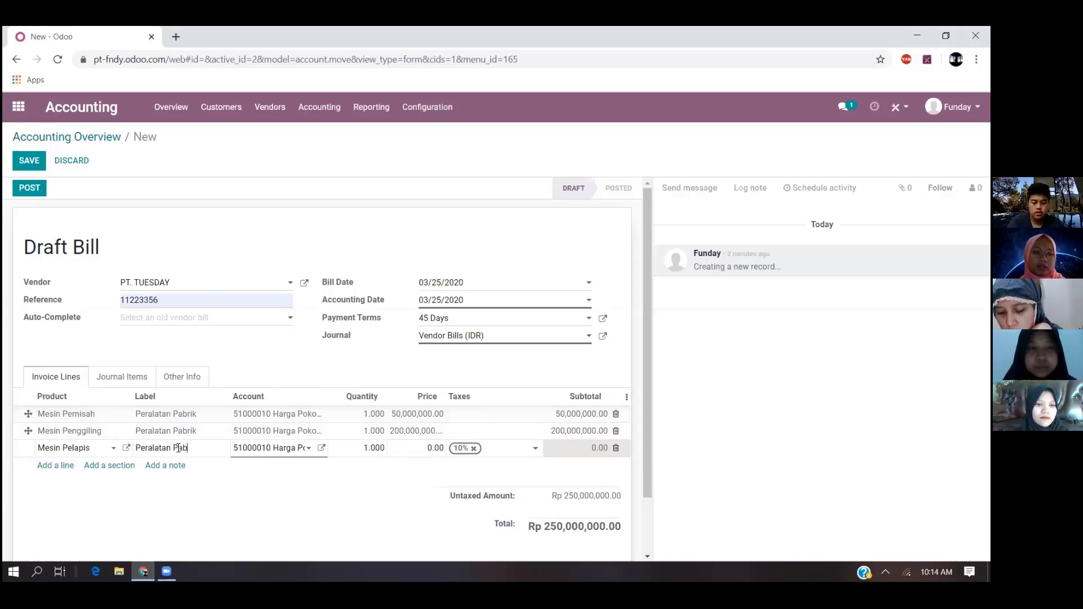
{"action": "type", "text": "rik"}
{"action": "key", "text": "Tab"}
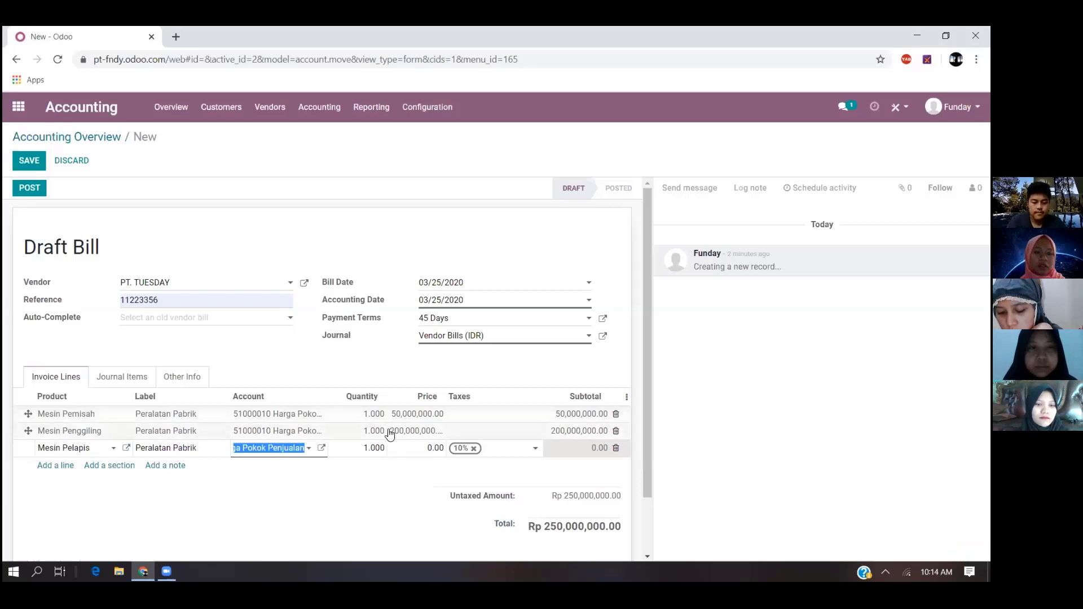
- Set the Mesin Pelapis line's price to 100,000,000 without the 10% tax and delete the empty line below it
{"action": "left_click", "coordinate": [407, 450]}
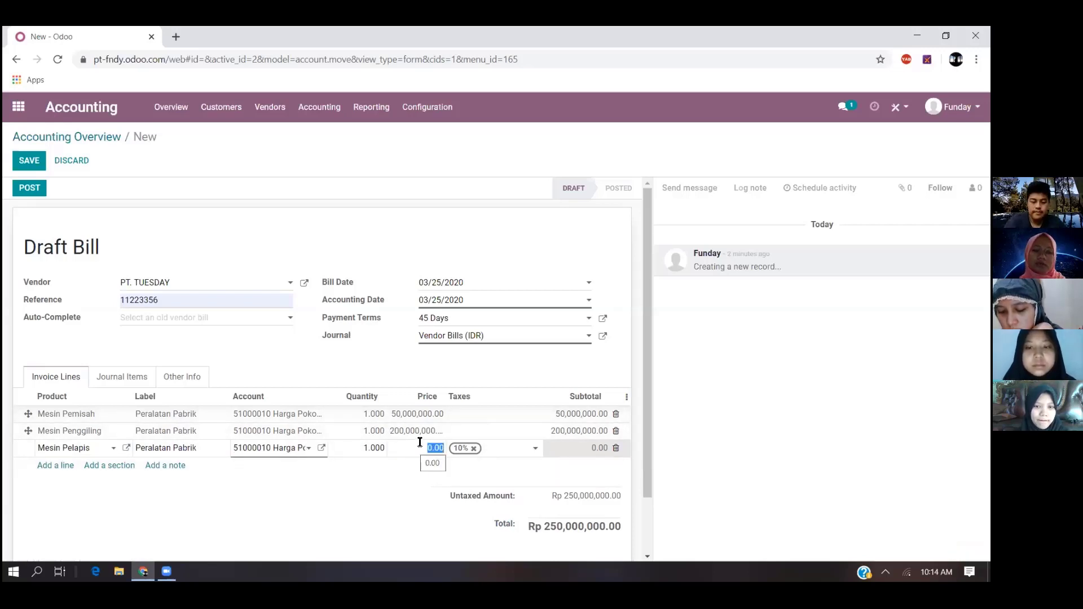
{"action": "type", "text": "100,000,000"}
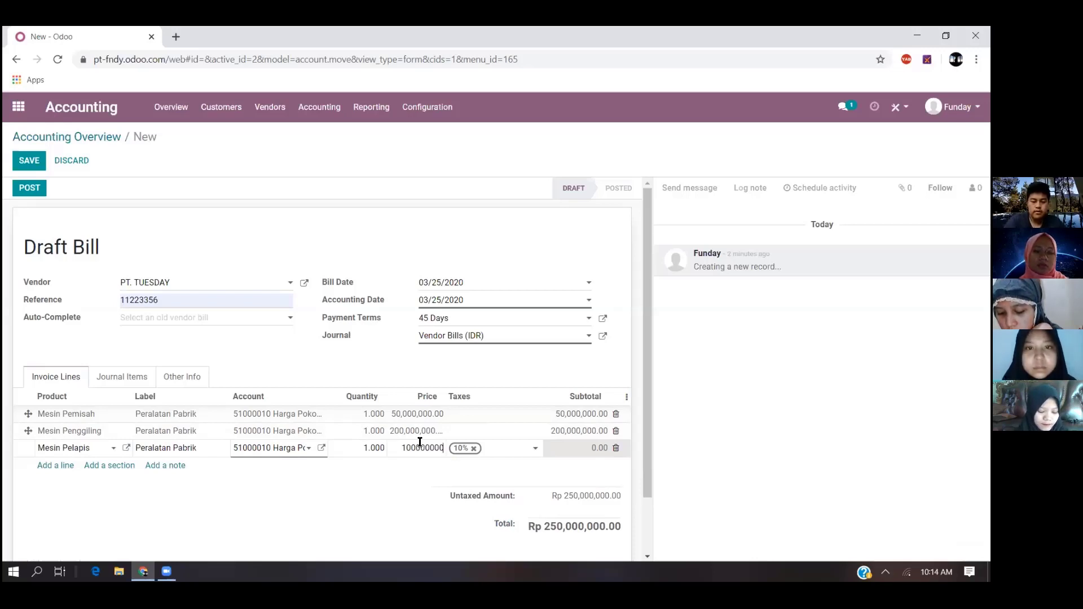
{"action": "left_click", "coordinate": [512, 438]}
{"action": "left_click", "coordinate": [464, 451]}
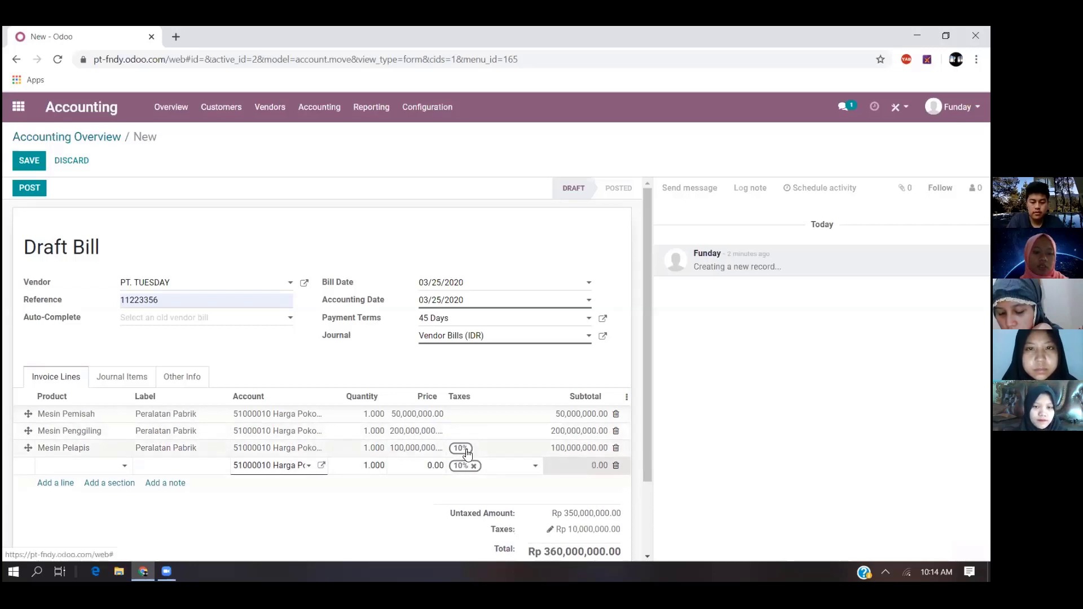
{"action": "left_click", "coordinate": [467, 448]}
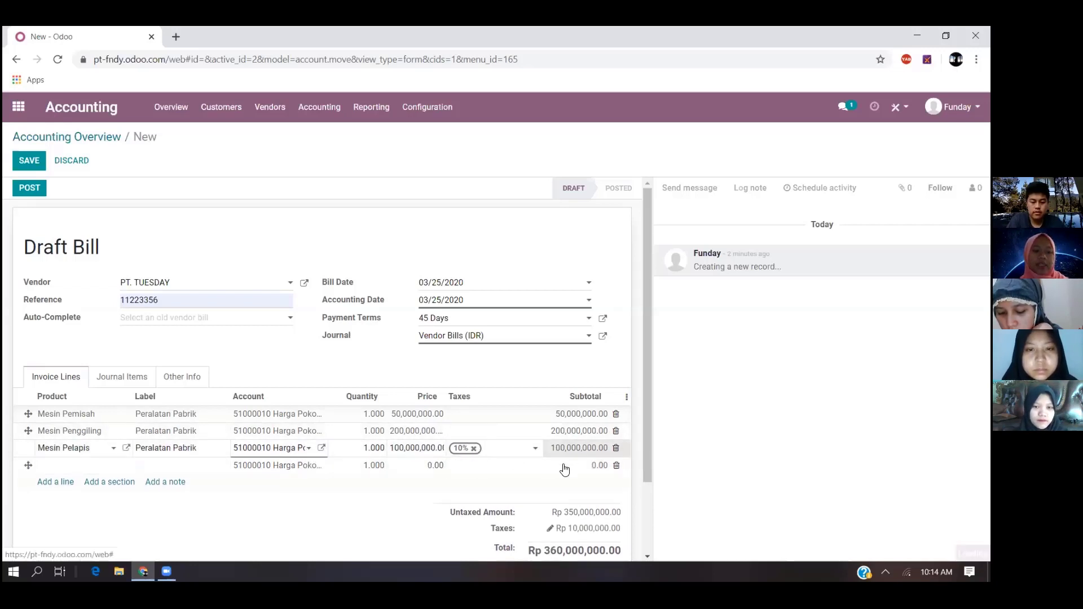
{"action": "left_click", "coordinate": [616, 466]}
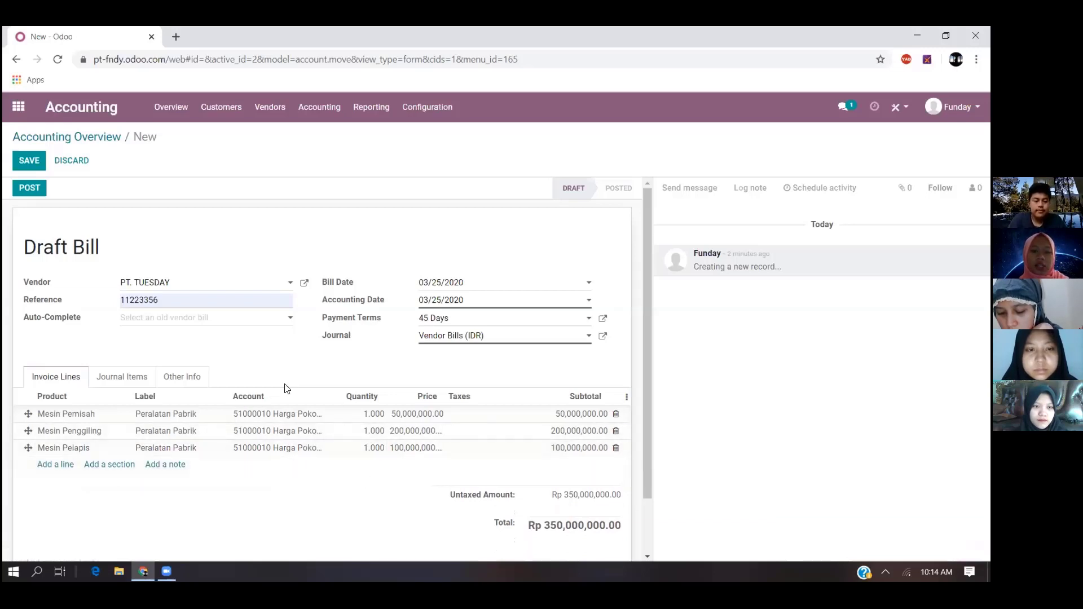
- Post the PT. TUESDAY bill and return to the accounting overview to check the vendor bills to pay
{"action": "scroll", "coordinate": [170, 378], "scroll_direction": "down", "scroll_amount": 2}
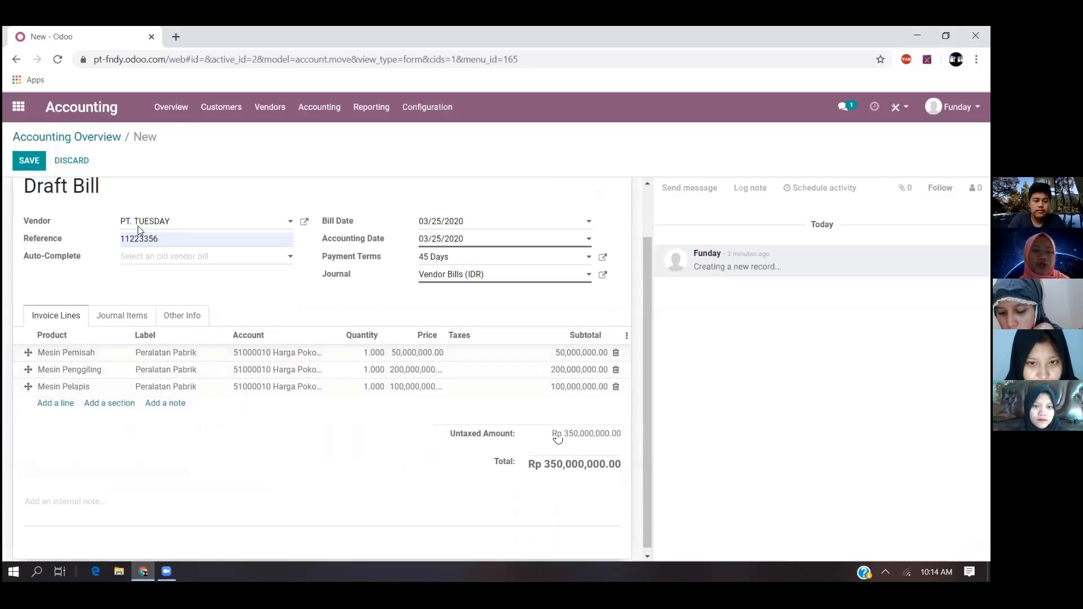
{"action": "scroll", "coordinate": [85, 215], "scroll_direction": "up", "scroll_amount": 2}
{"action": "left_click", "coordinate": [37, 168]}
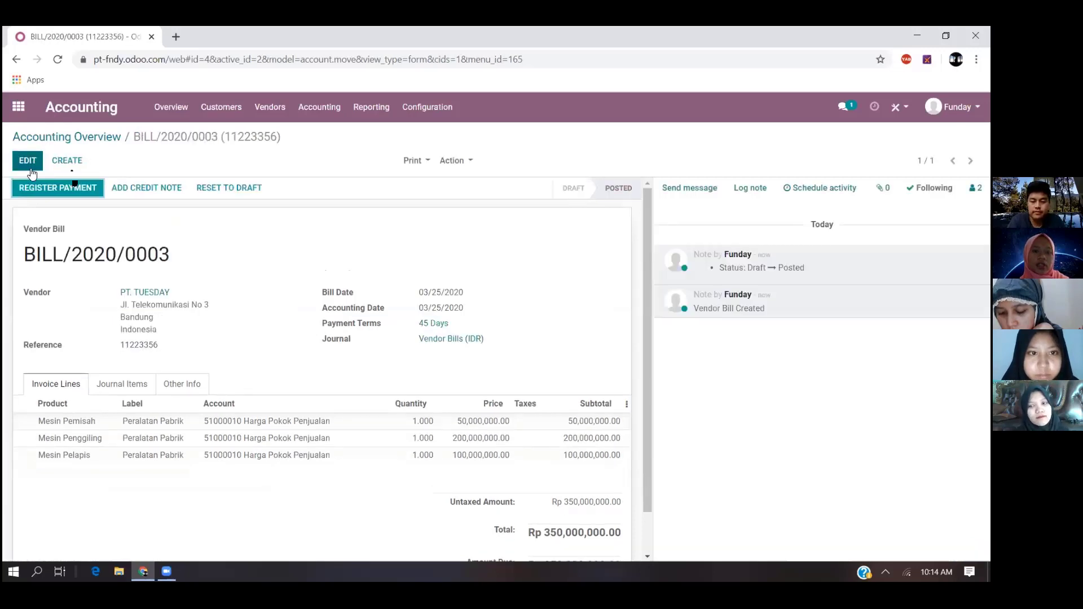
{"action": "left_click", "coordinate": [163, 114]}
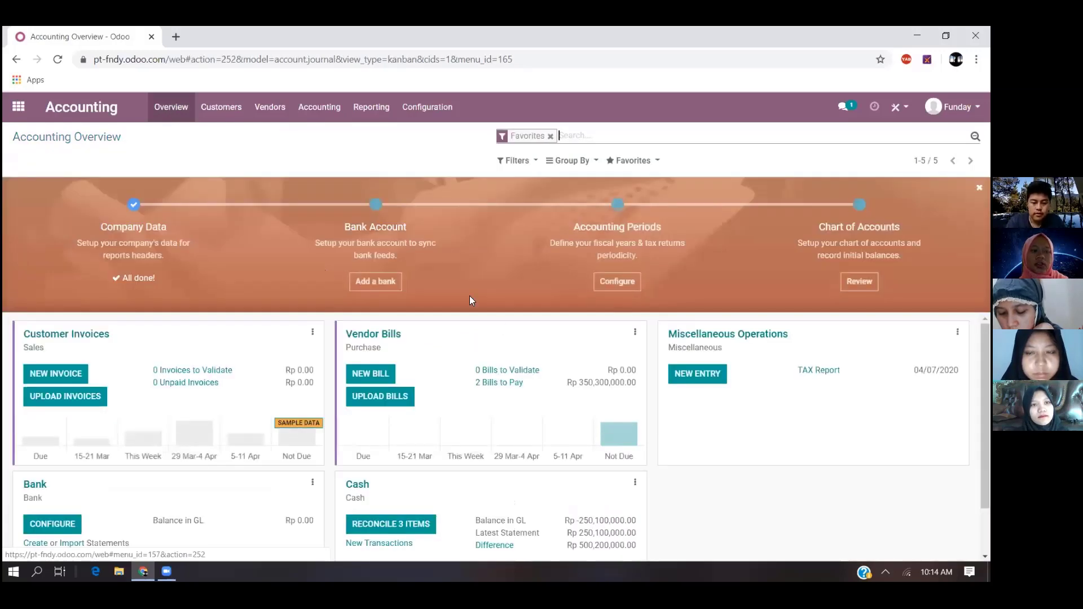
{"action": "left_click", "coordinate": [499, 382]}
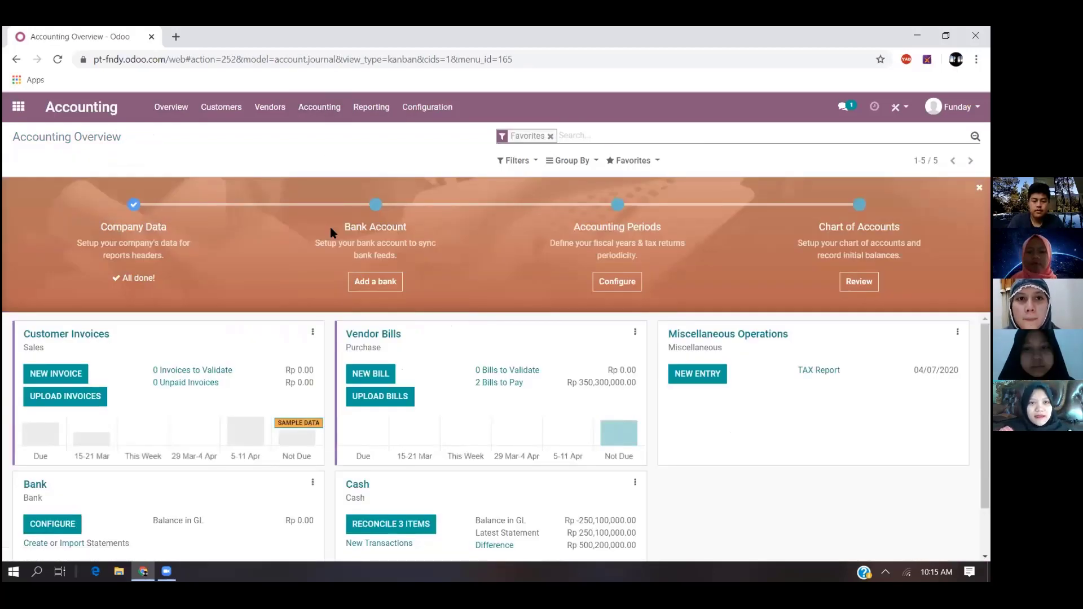
- Open the Assets list in Accounting and start a new asset record
{"action": "left_click", "coordinate": [330, 117]}
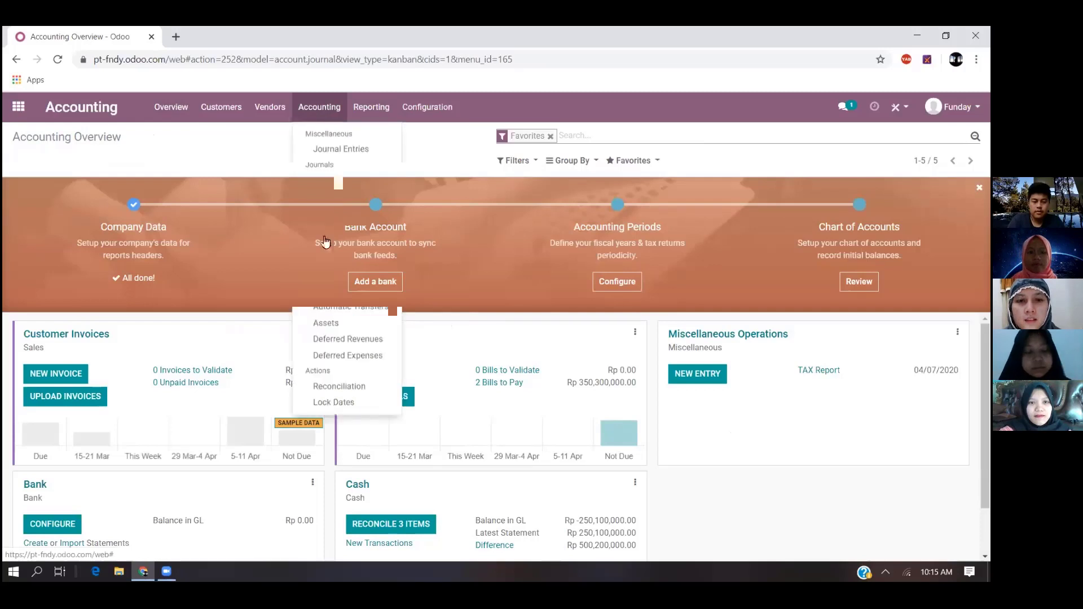
{"action": "left_click", "coordinate": [326, 324]}
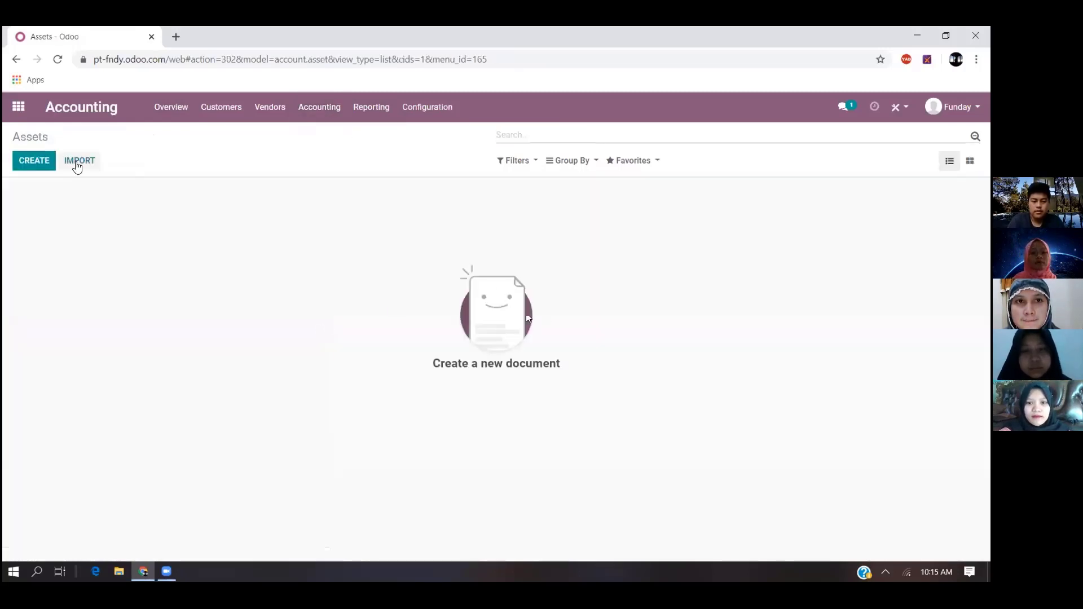
{"action": "left_click", "coordinate": [40, 169]}
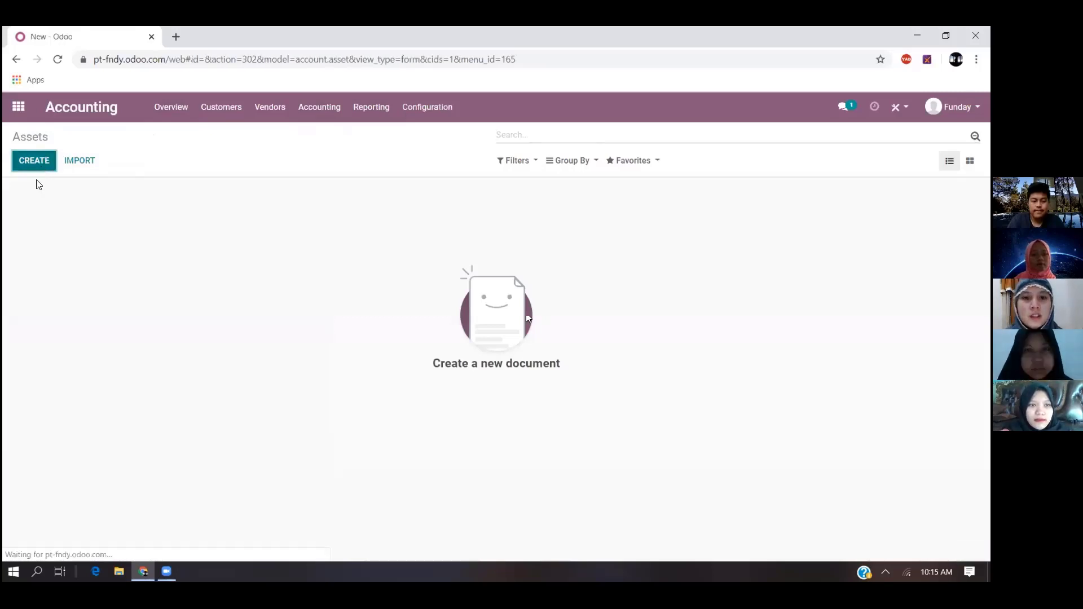
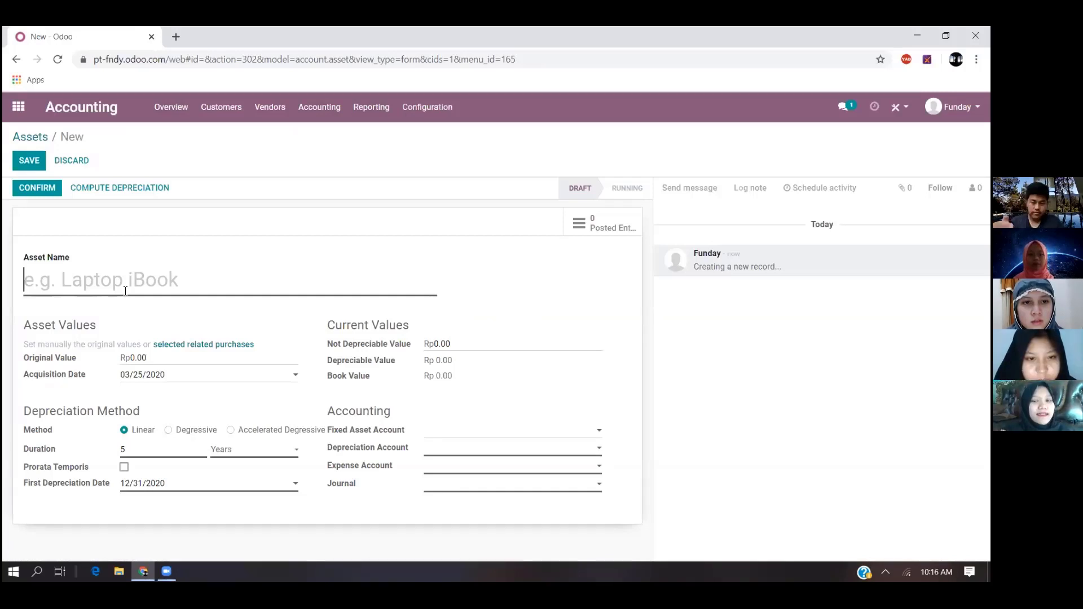
- Name the new asset Mesin Pemisah and set its original value to Rp 50,000,000
{"action": "type", "text": "Mesin Pemisah"}
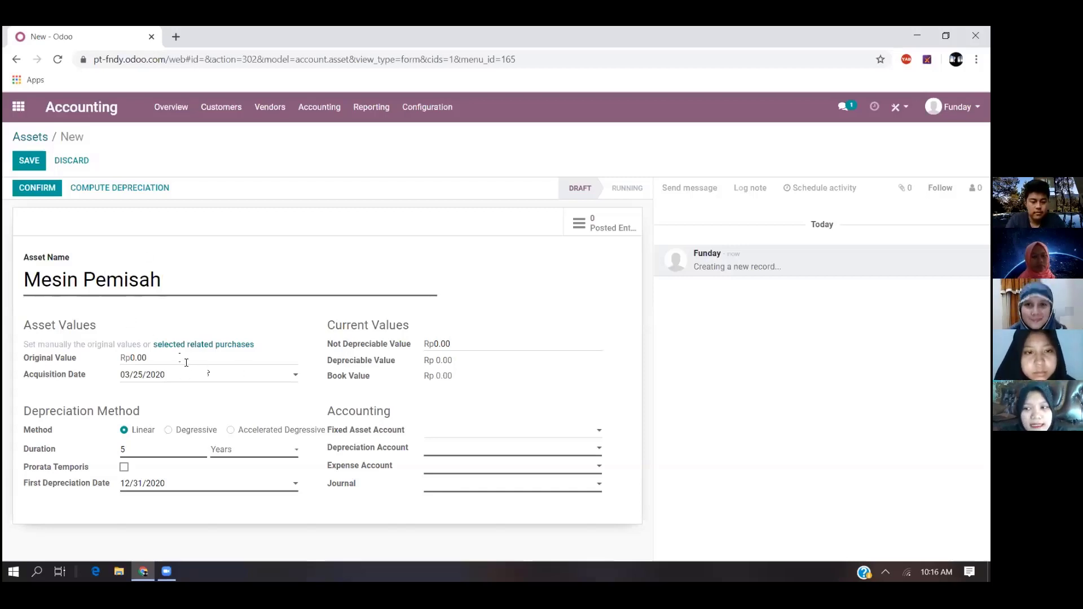
{"action": "left_click", "coordinate": [163, 359]}
{"action": "type", "text": "50000000"}
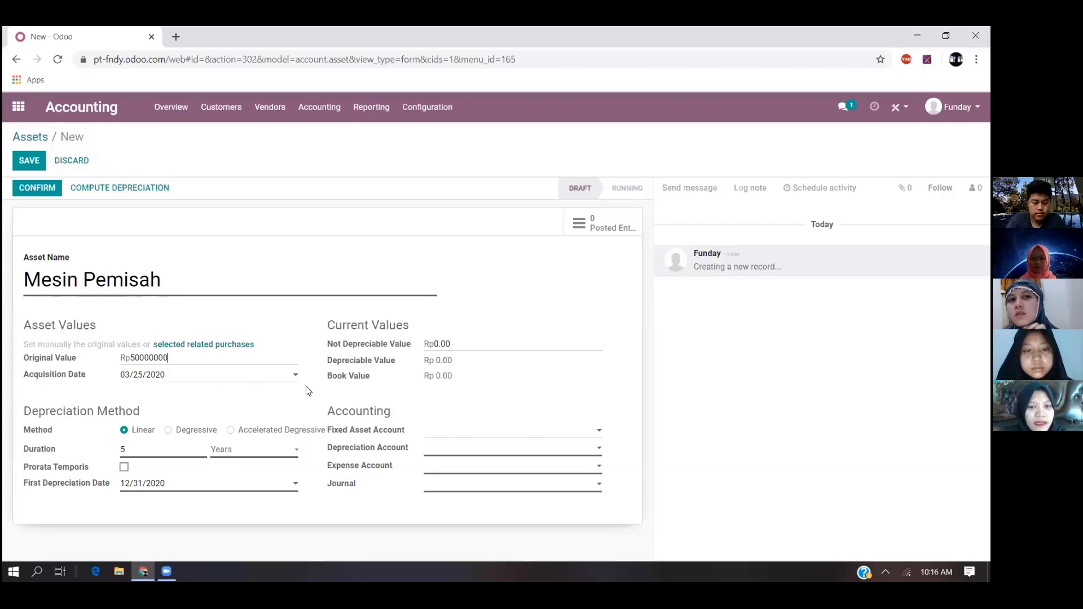
- Set the Mesin Pemisah asset's depreciation account to 114 Peralatan Pabrik
{"action": "left_click", "coordinate": [474, 432]}
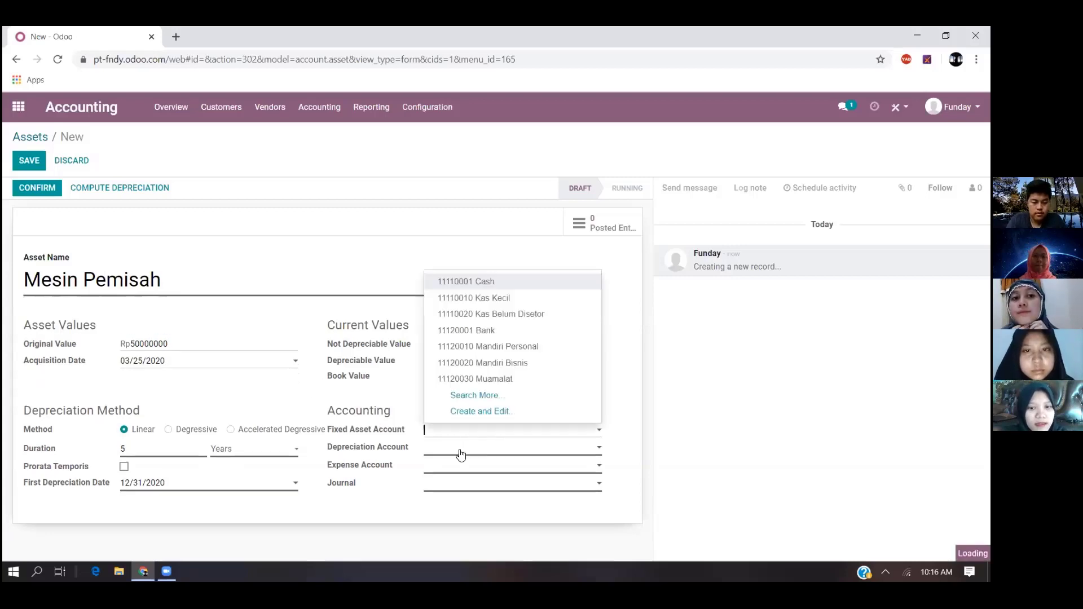
{"action": "left_click", "coordinate": [461, 454]}
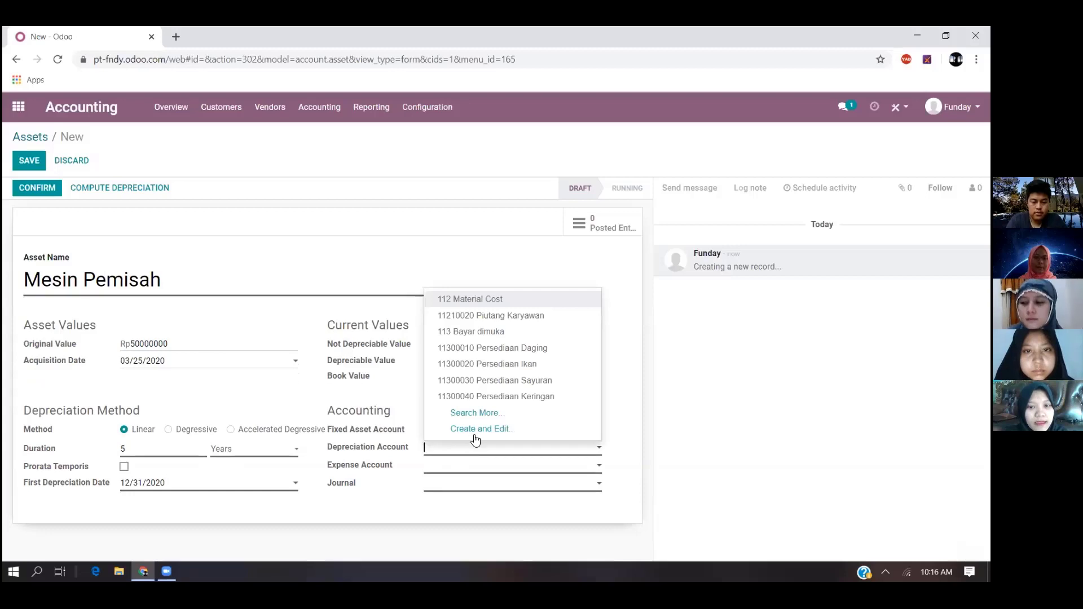
{"action": "type", "text": "pera"}
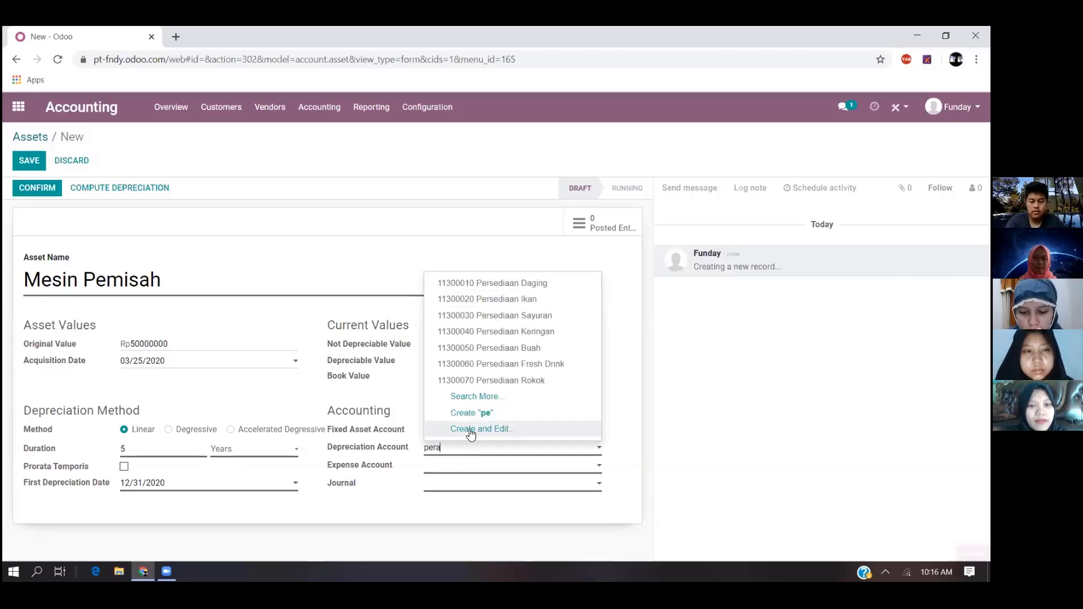
{"action": "left_click", "coordinate": [487, 333]}
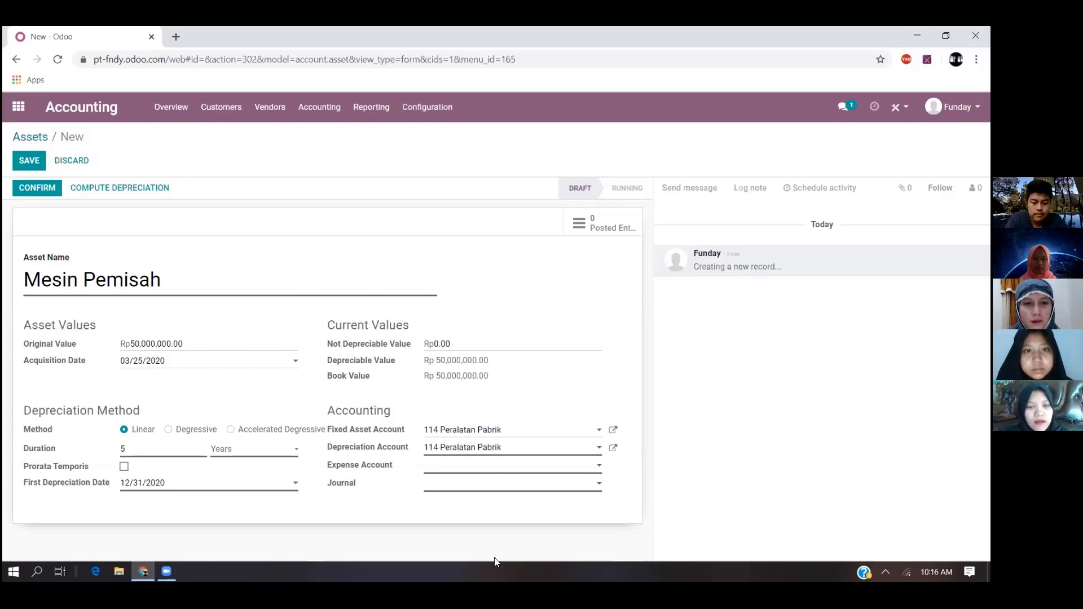
- Set the asset's expense account to 31100010 Modal Dasar and its journal to Cash Basis Taxes (IDR)
{"action": "left_click", "coordinate": [500, 469]}
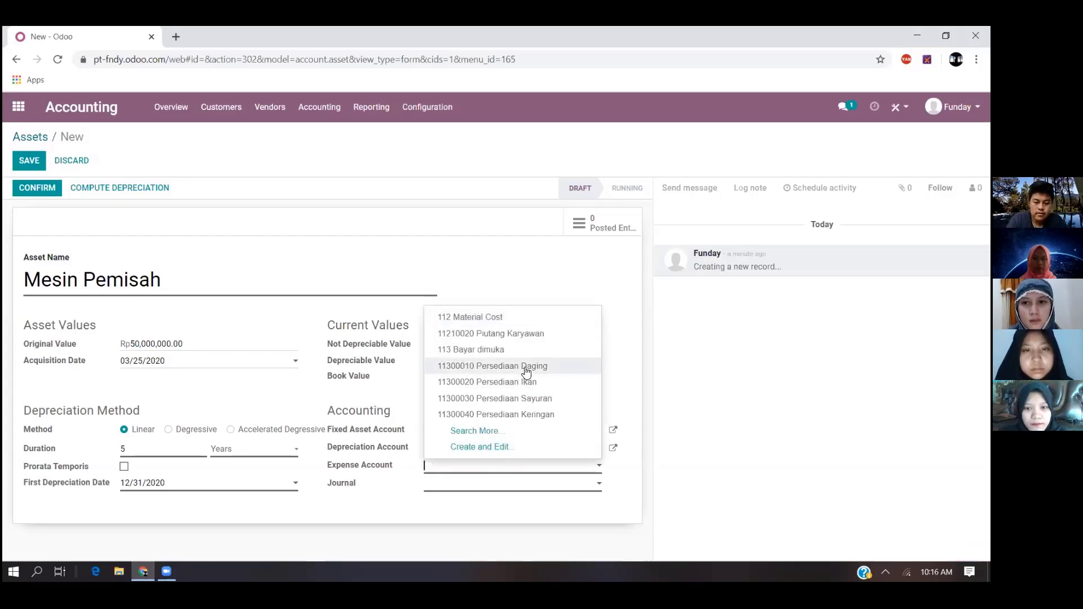
{"action": "type", "text": "cas"}
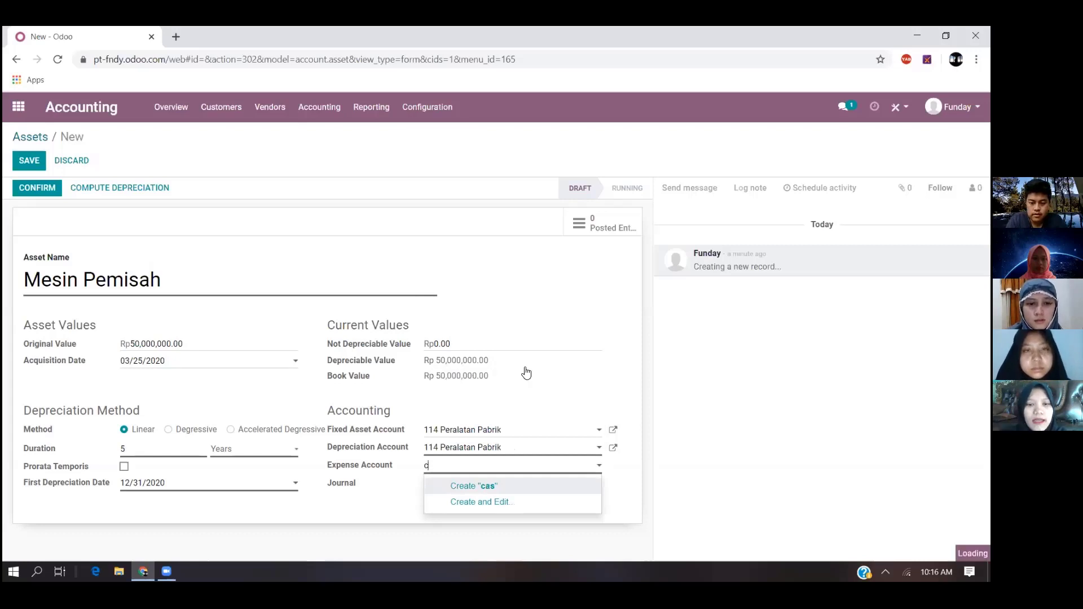
{"action": "key", "text": "BackSpace"}
{"action": "type", "text": "modal"}
{"action": "left_click", "coordinate": [539, 371]}
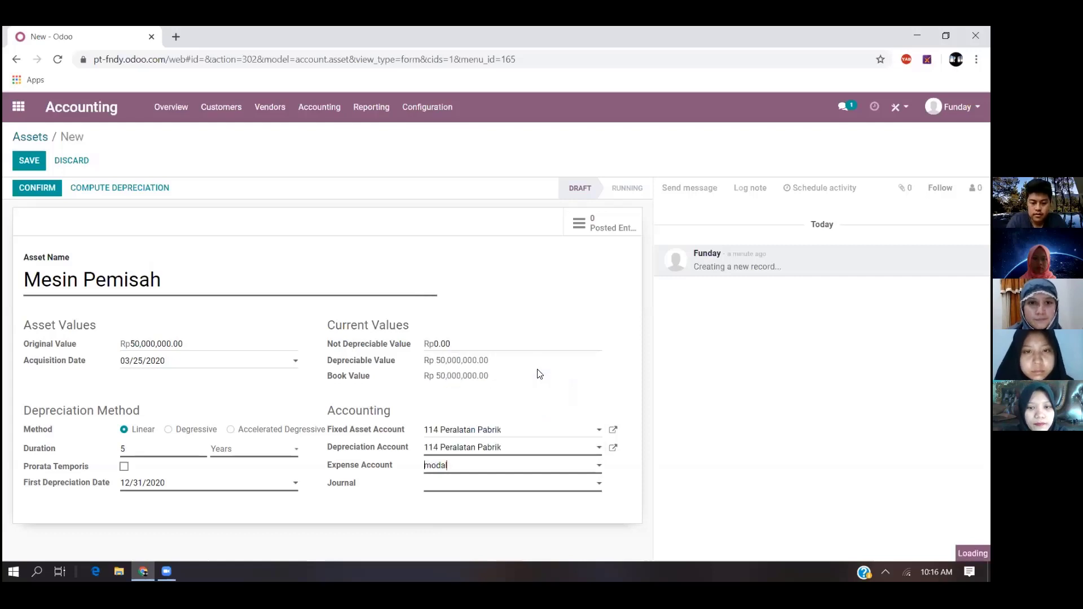
{"action": "left_click", "coordinate": [479, 489]}
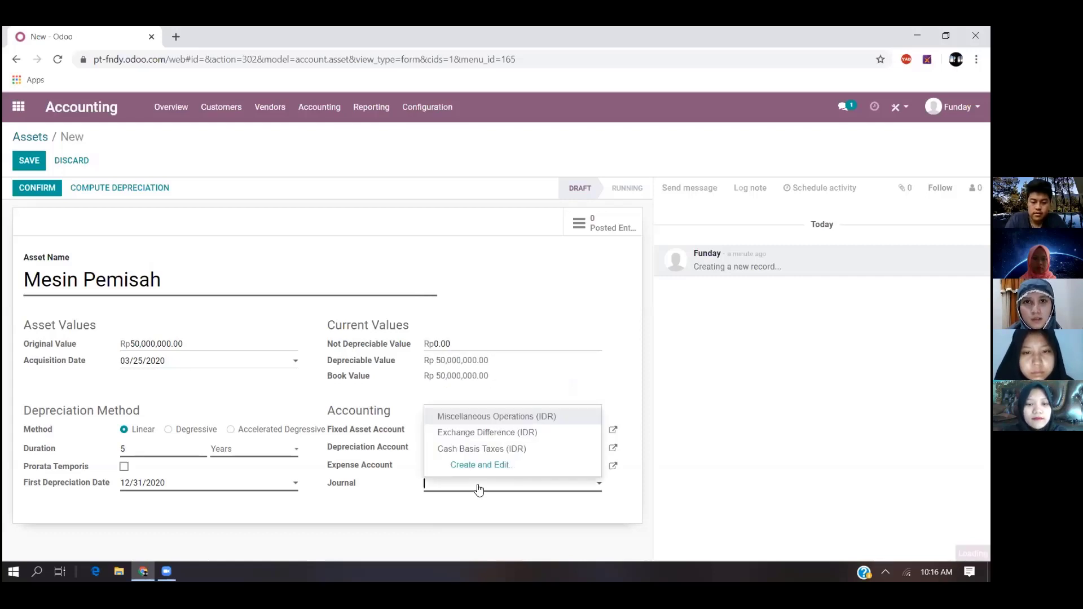
{"action": "left_click", "coordinate": [490, 449]}
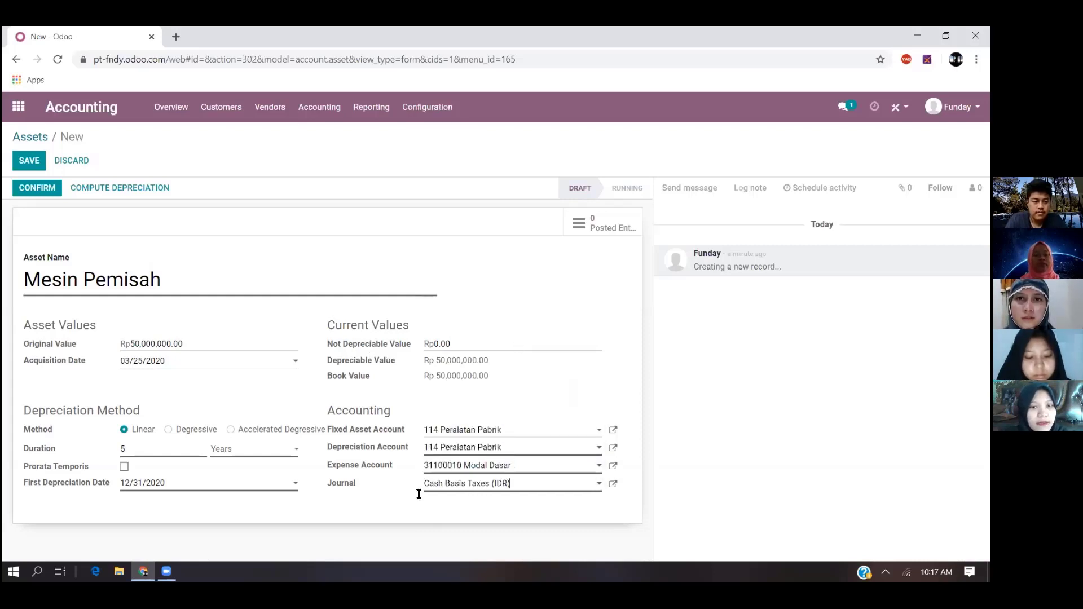
- Confirm the Mesin Pemisah asset and start another asset record from the Assets list
{"action": "left_click", "coordinate": [43, 188]}
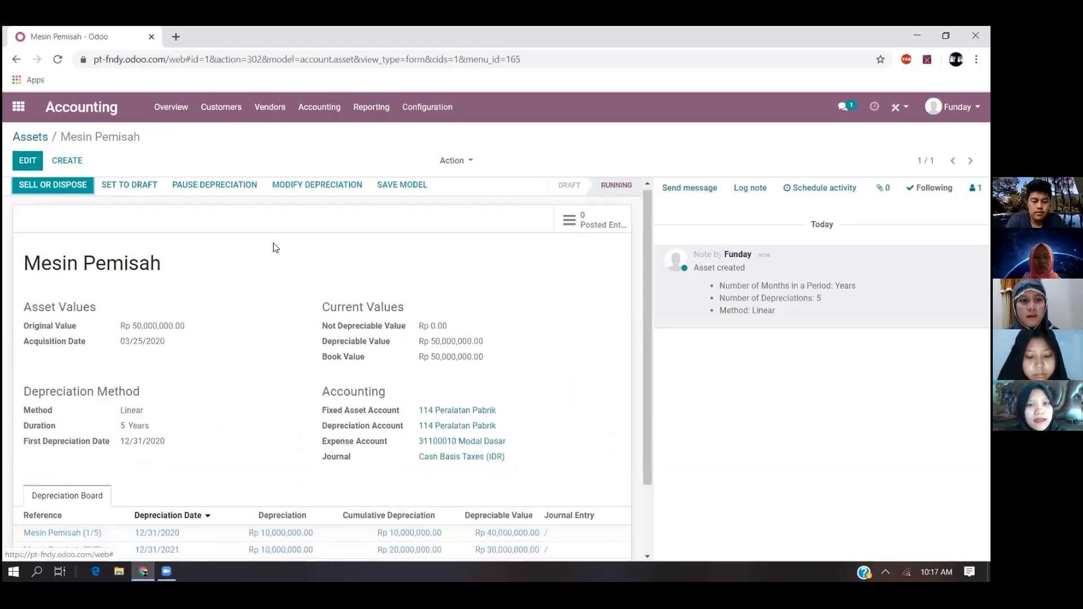
{"action": "scroll", "coordinate": [339, 197], "scroll_direction": "down", "scroll_amount": 2}
{"action": "left_click", "coordinate": [320, 113]}
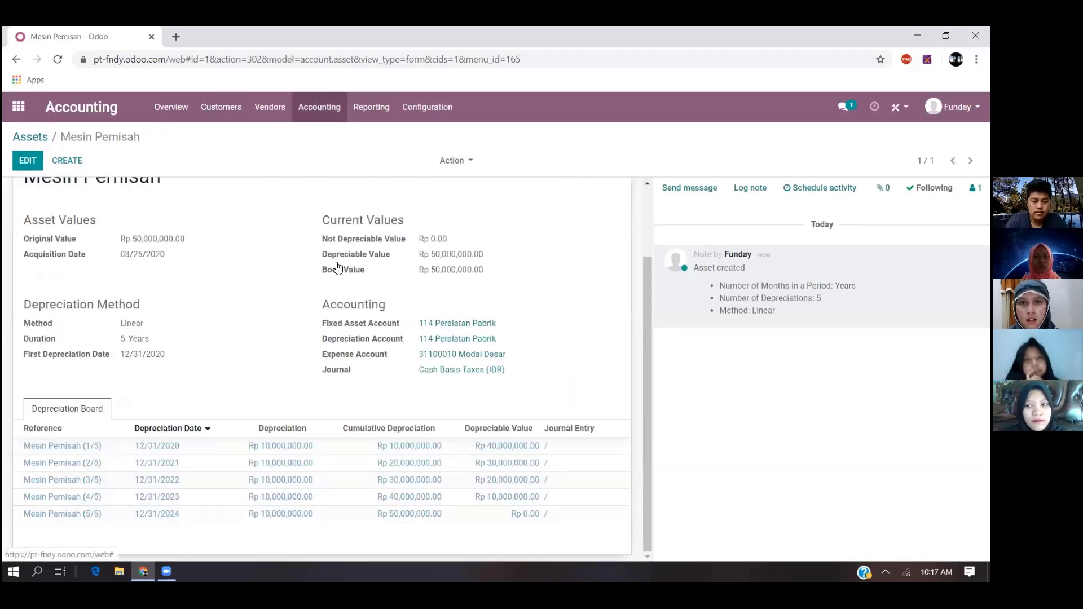
{"action": "left_click", "coordinate": [339, 321]}
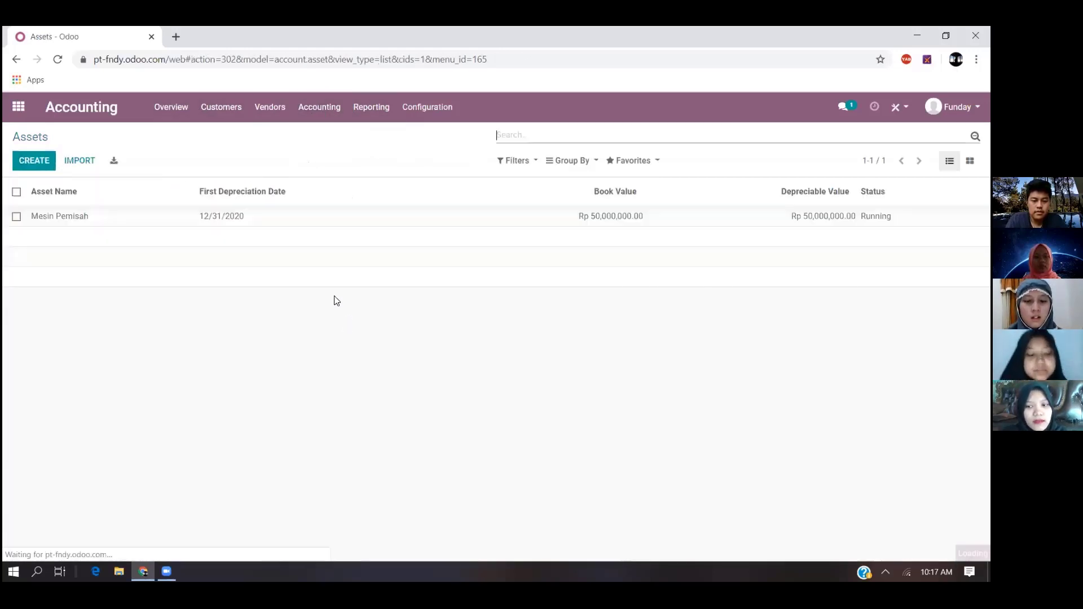
{"action": "left_click", "coordinate": [28, 162]}
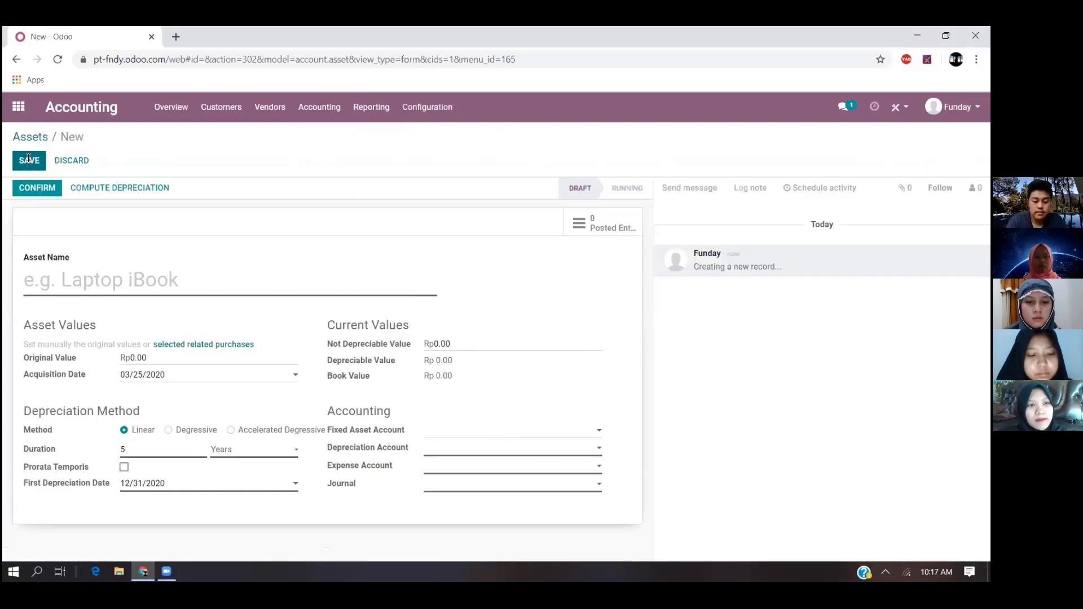
- Name the second asset Mesin Penggiling and set its original value to Rp 200,000,000
{"action": "type", "text": "Mesin "}
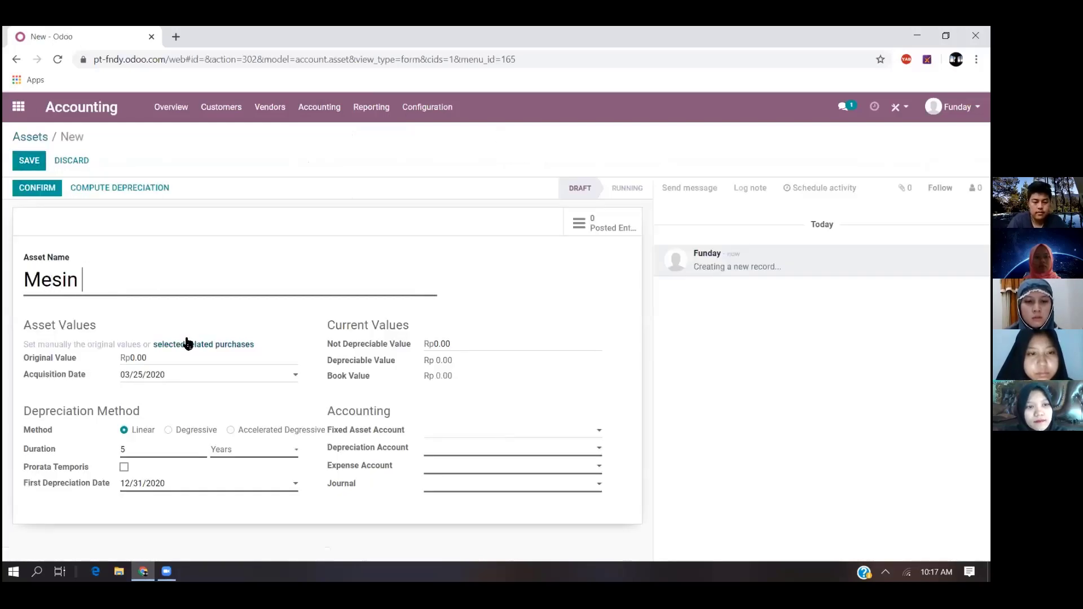
{"action": "type", "text": "Penggiling"}
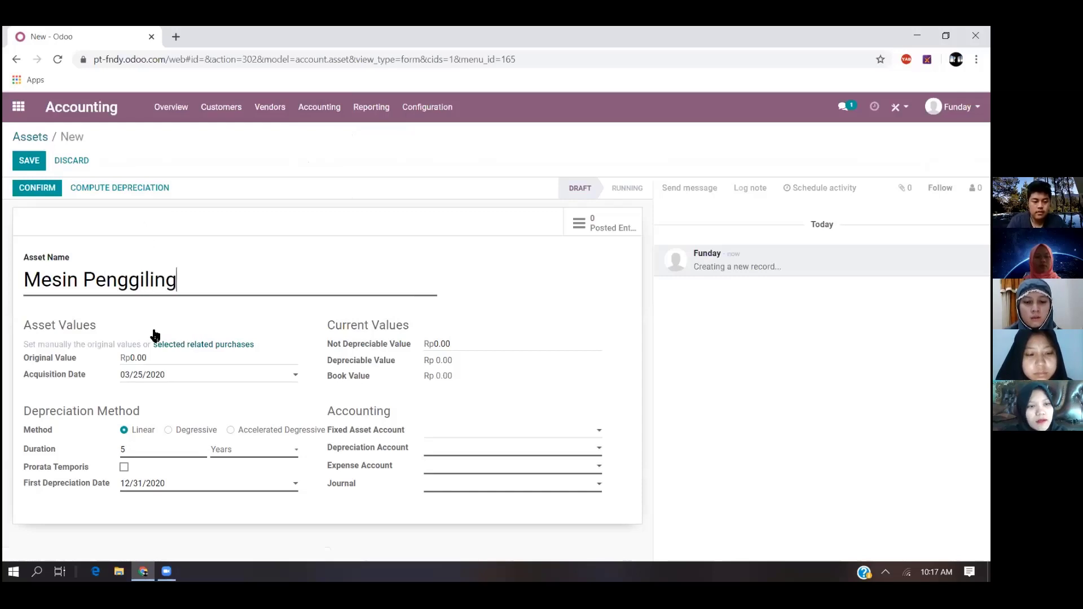
{"action": "key", "text": "BackSpace"}
{"action": "key", "text": "BackSpace"}
{"action": "key", "text": "BackSpace"}
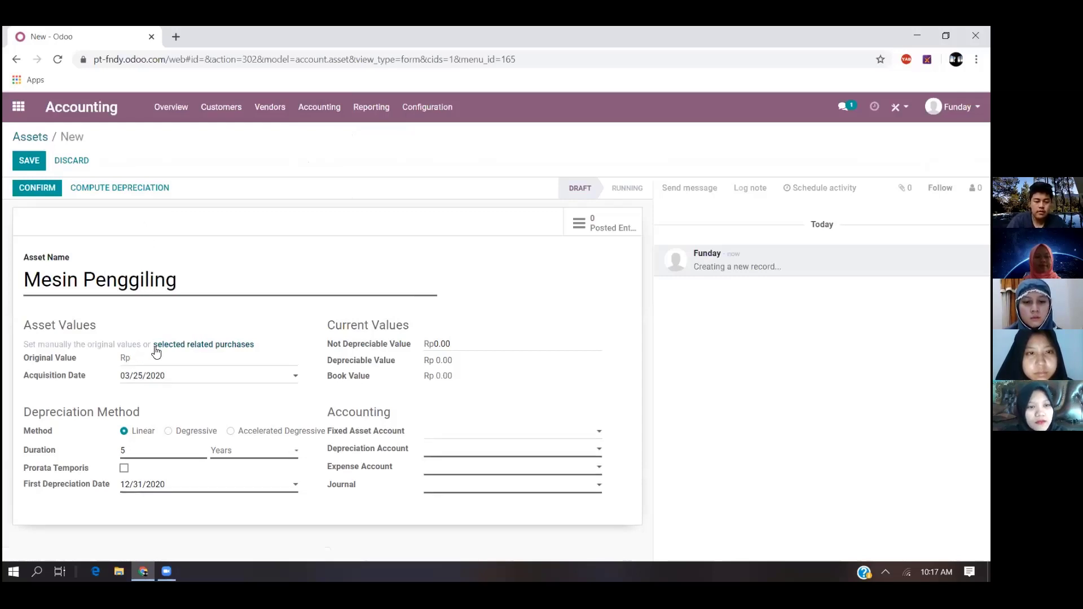
{"action": "type", "text": "200000000"}
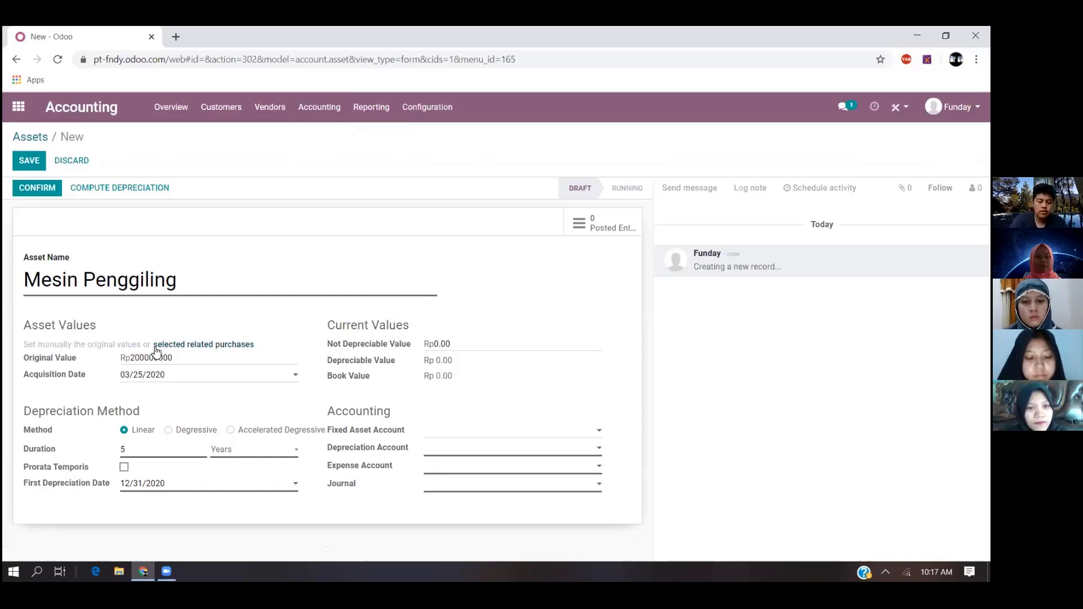
- Assign Mesin Penggiling the depreciation account 114 Peralatan Pabrik, expense account 31100010 Modal Dasar and journal Cash Basis Taxes (IDR)
{"action": "left_click", "coordinate": [432, 449]}
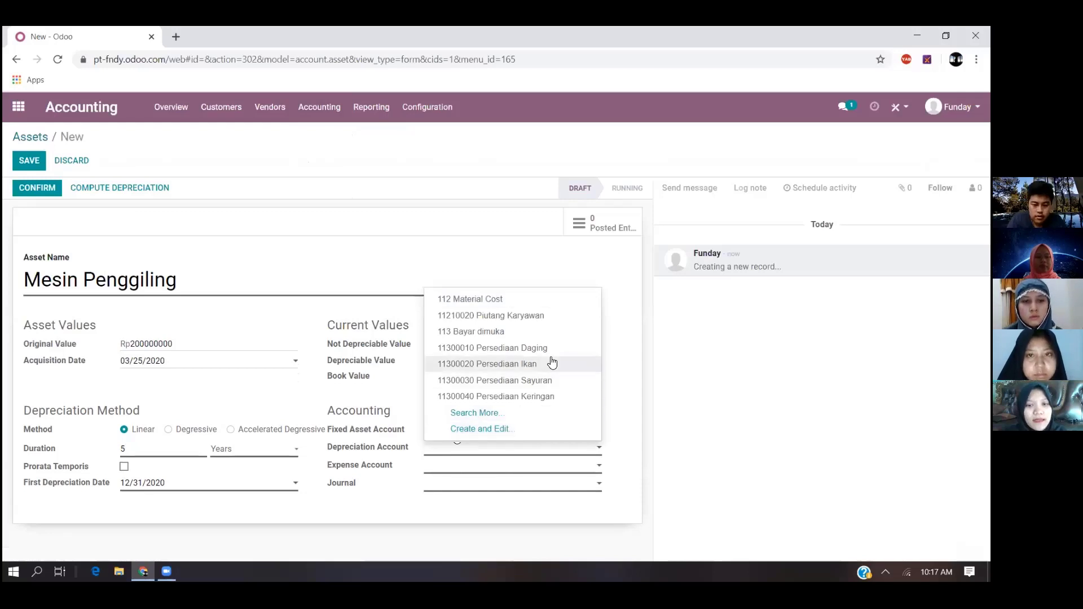
{"action": "type", "text": "pera"}
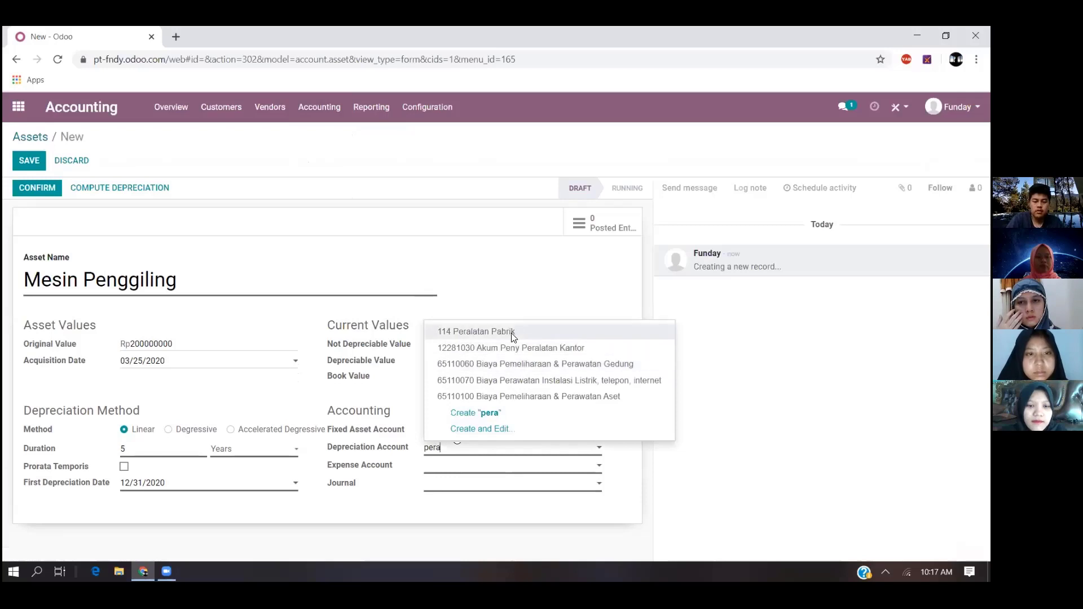
{"action": "left_click", "coordinate": [526, 468]}
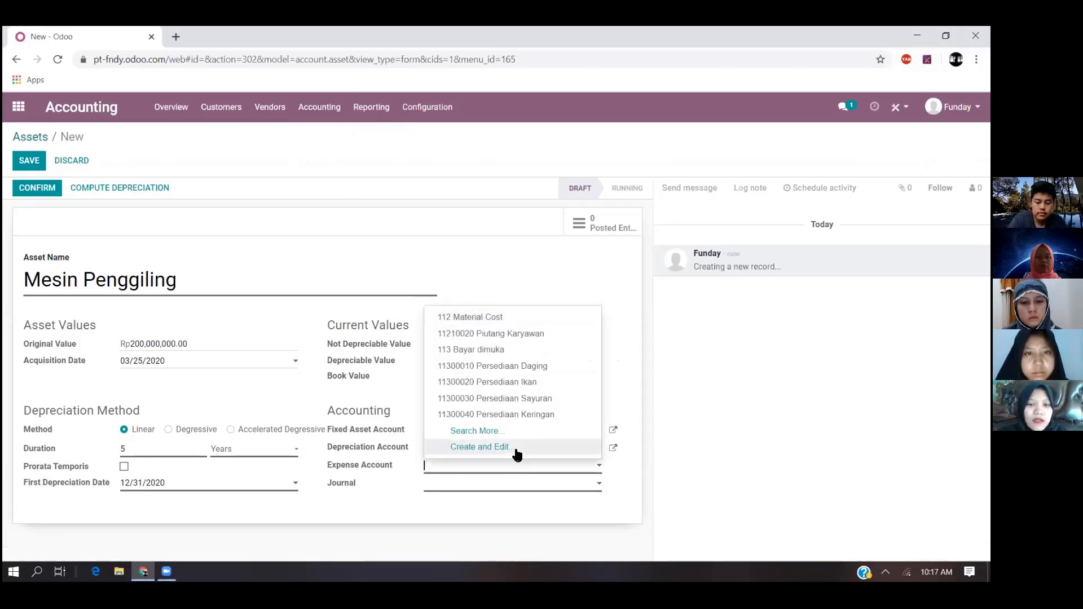
{"action": "type", "text": "moda"}
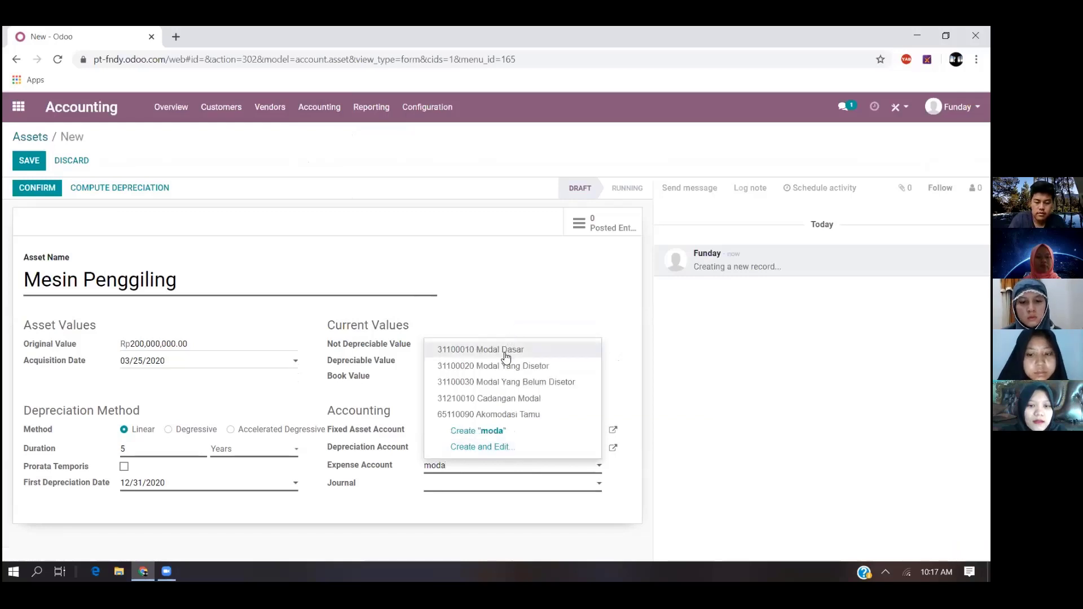
{"action": "left_click", "coordinate": [505, 356]}
{"action": "left_click", "coordinate": [519, 484]}
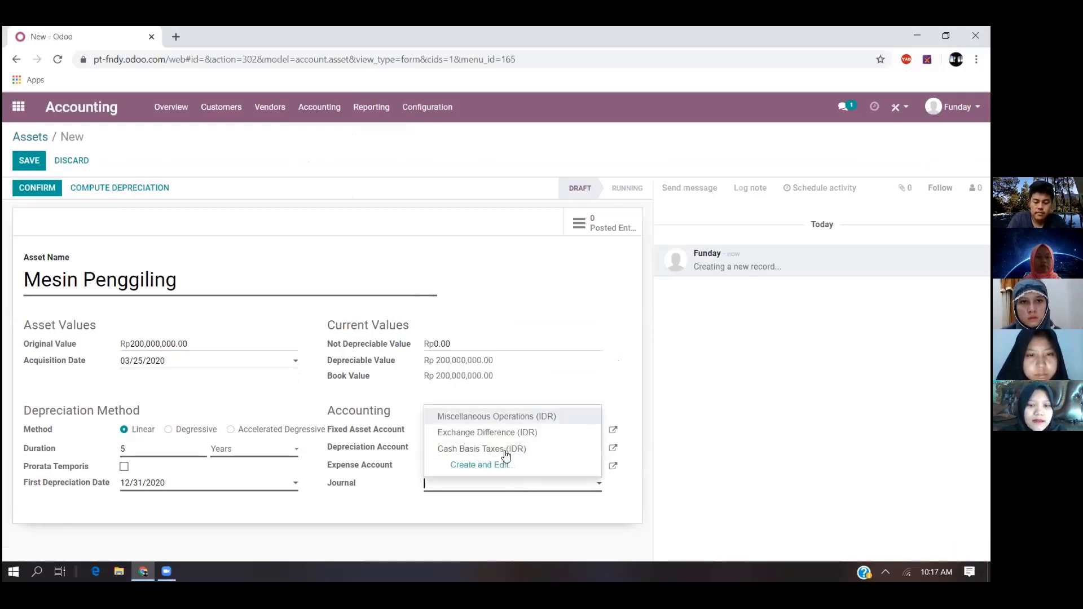
{"action": "left_click", "coordinate": [433, 450]}
- Confirm and save the Mesin Penggiling asset, and start a third asset record from the Assets list
{"action": "left_click", "coordinate": [34, 190]}
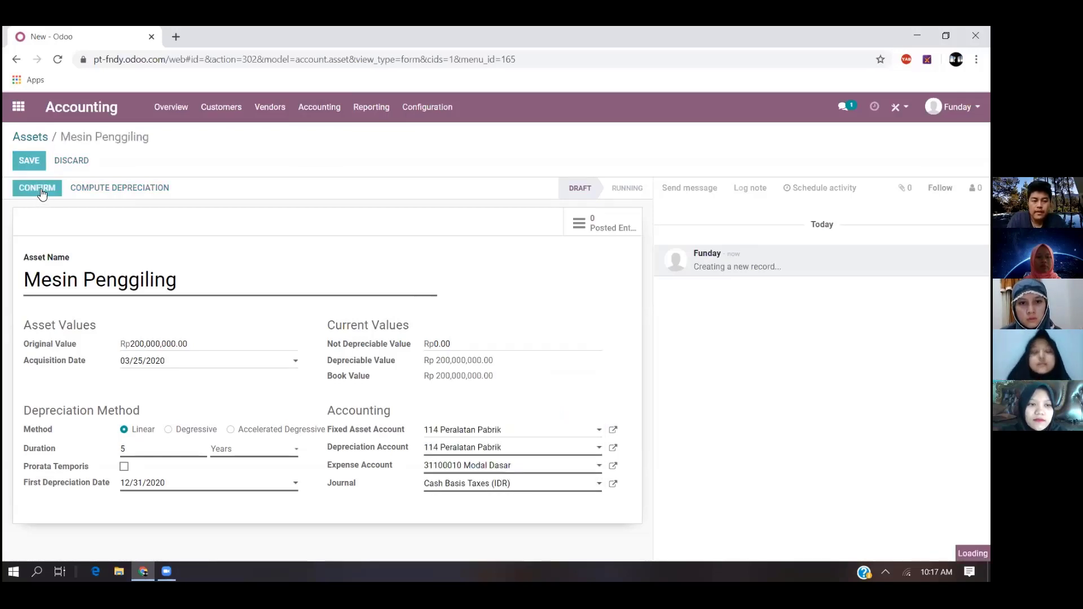
{"action": "left_click", "coordinate": [31, 162]}
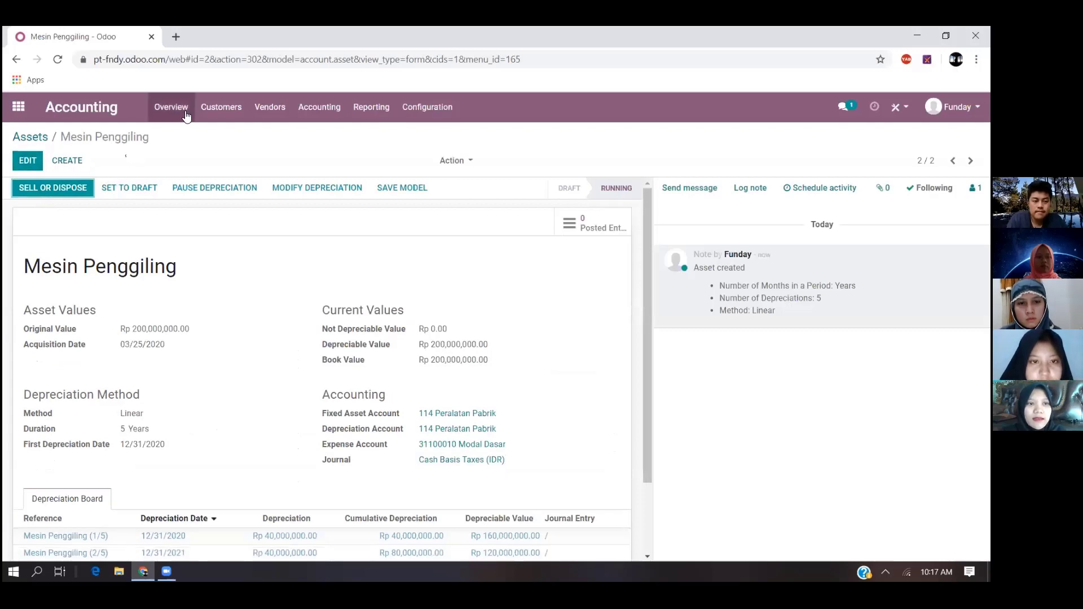
{"action": "left_click", "coordinate": [312, 111]}
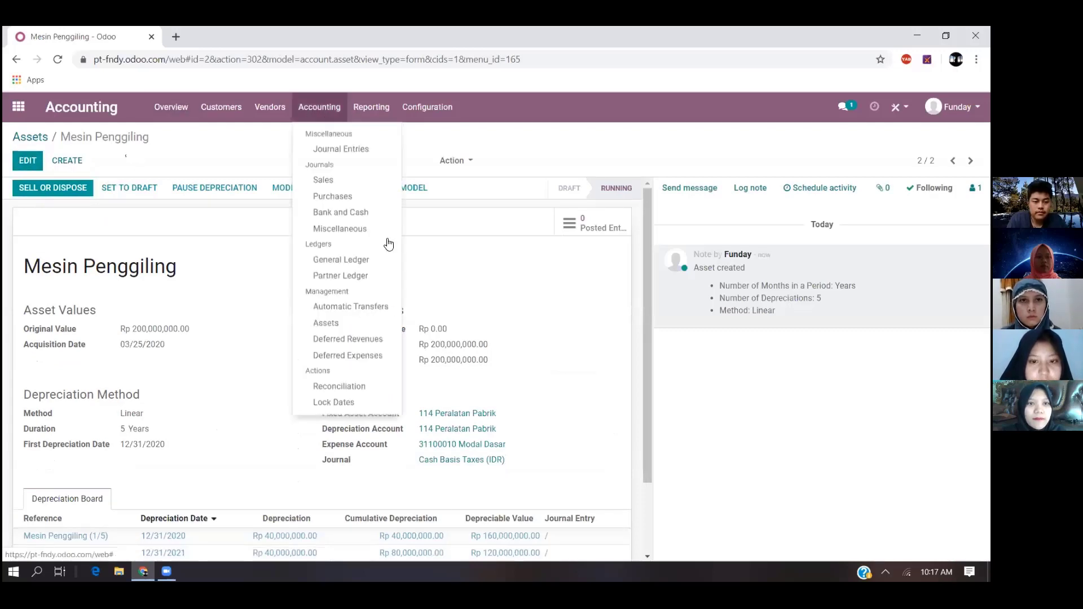
{"action": "left_click", "coordinate": [368, 319]}
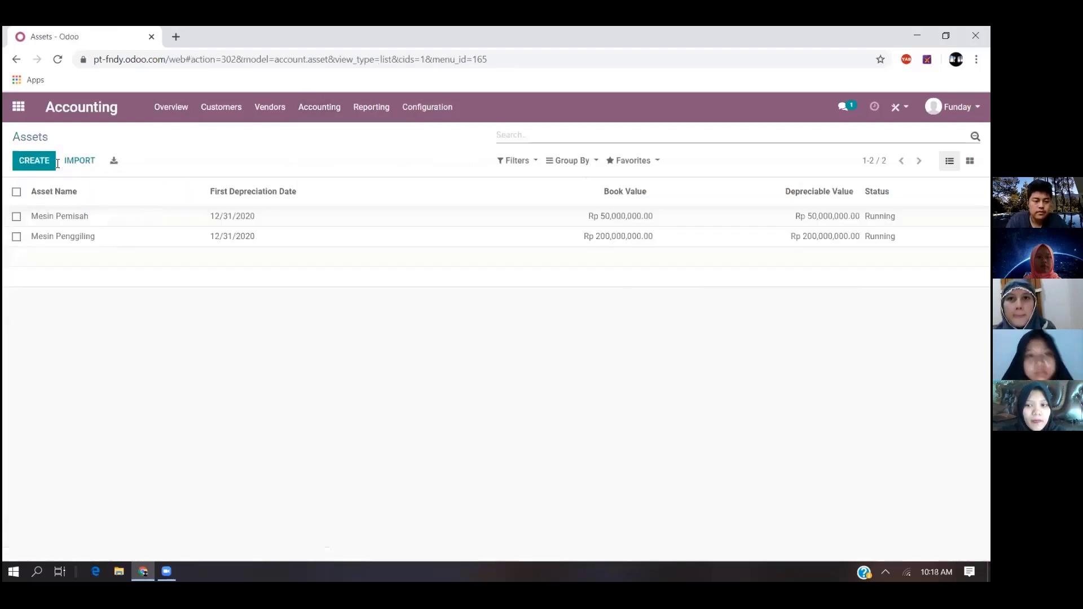
{"action": "left_click", "coordinate": [47, 169]}
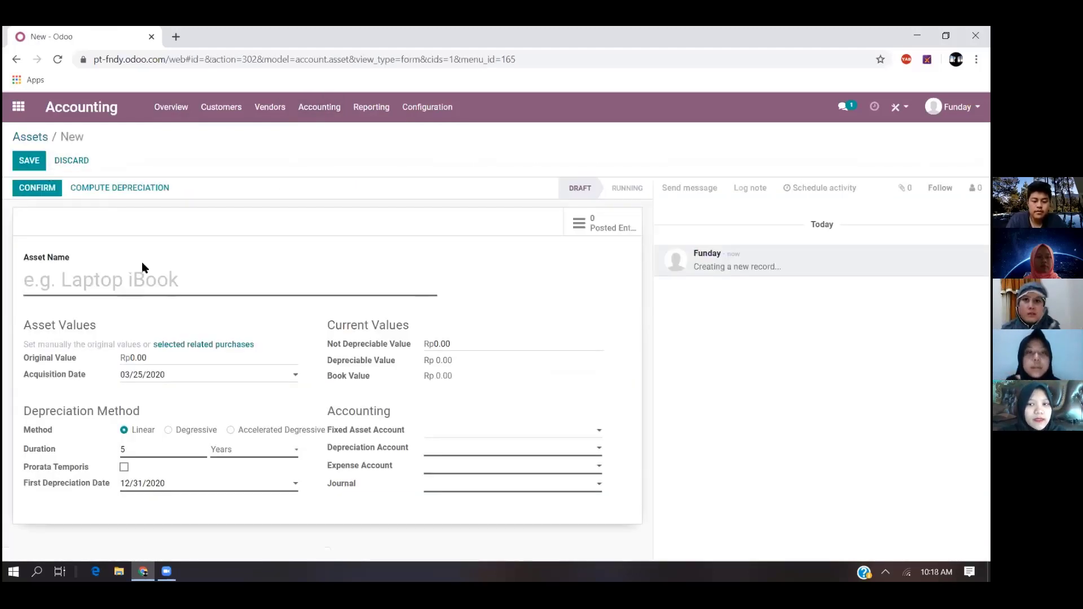
- Name the third asset Mesin Pelapis and set its original value to Rp 100,000,000
{"action": "type", "text": "Mesin Pelapis"}
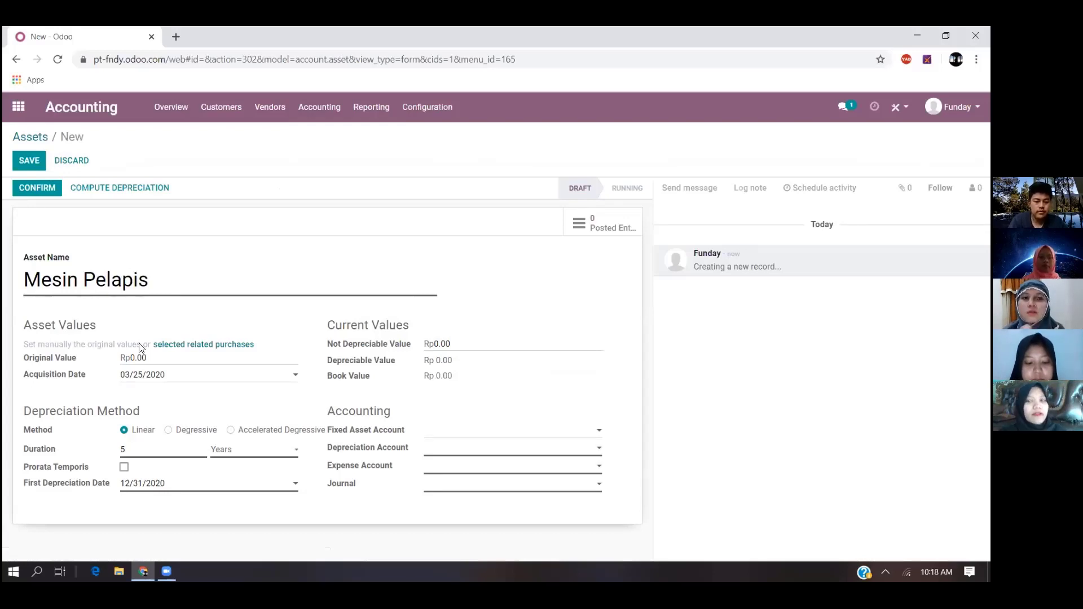
{"action": "key", "text": "BackSpace"}
{"action": "key", "text": "BackSpace"}
{"action": "key", "text": "BackSpace"}
{"action": "type", "text": "100000000"}
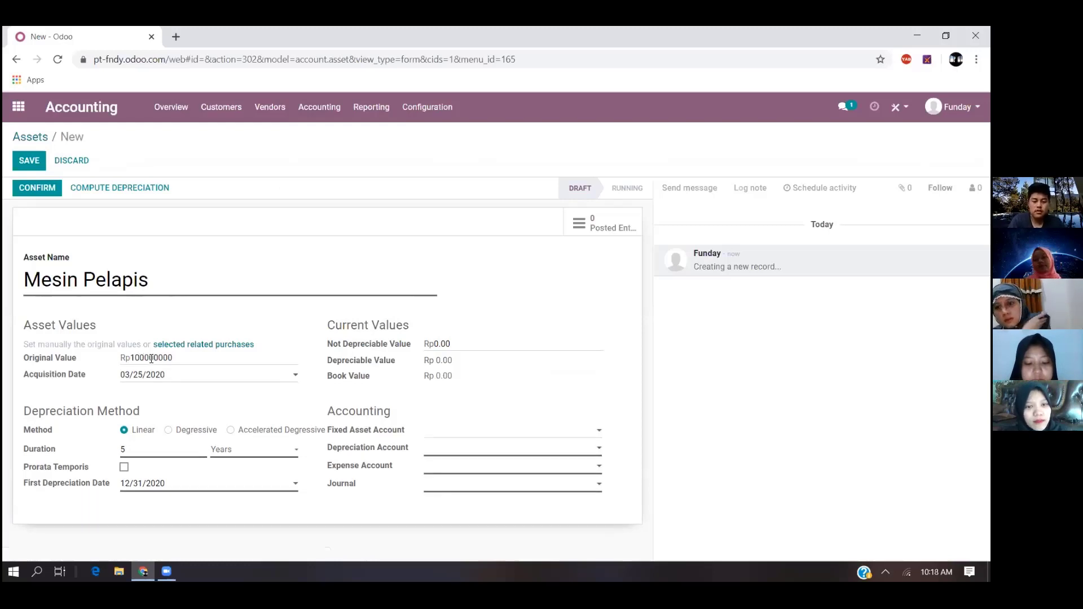
- Set the Mesin Pelapis asset's depreciation account to 114 Peralatan Pabrik
{"action": "left_click", "coordinate": [459, 448]}
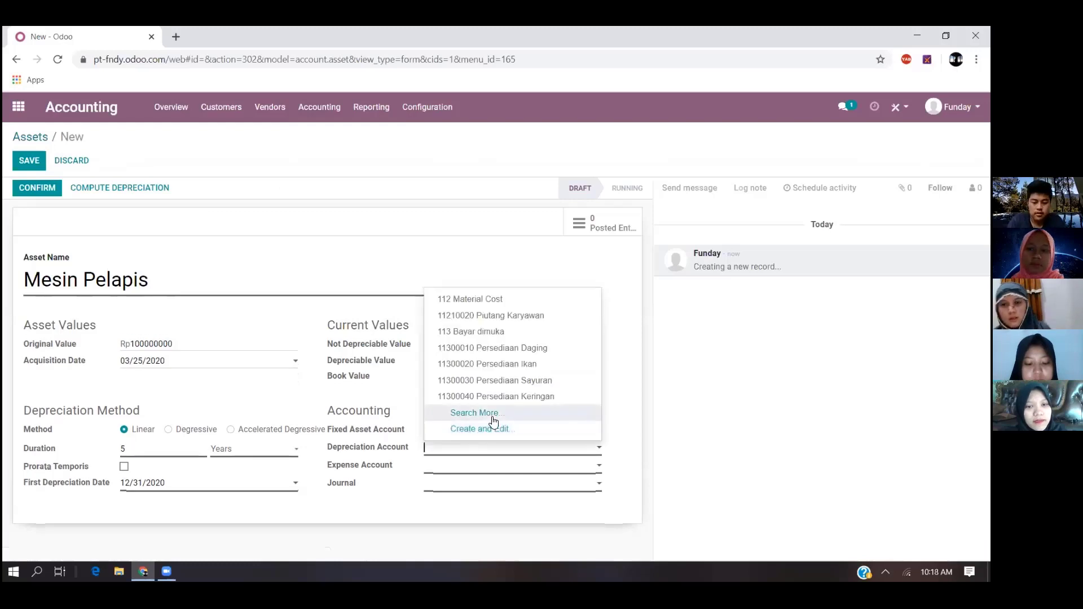
{"action": "type", "text": "moda"}
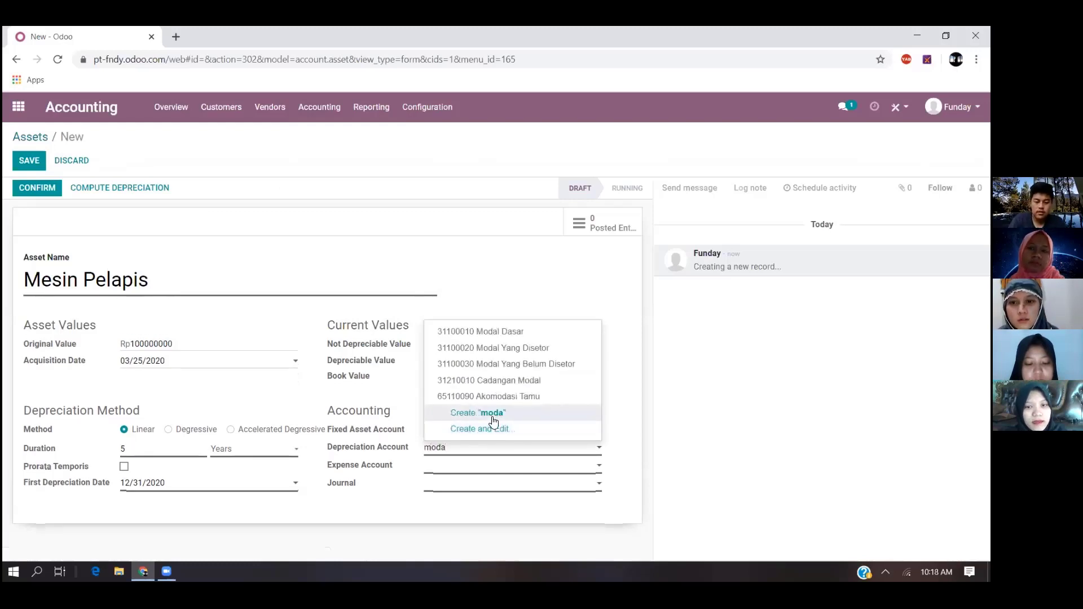
{"action": "key", "text": "BackSpace"}
{"action": "key", "text": "BackSpace"}
{"action": "key", "text": "BackSpace"}
{"action": "key", "text": "BackSpace"}
{"action": "type", "text": "pera"}
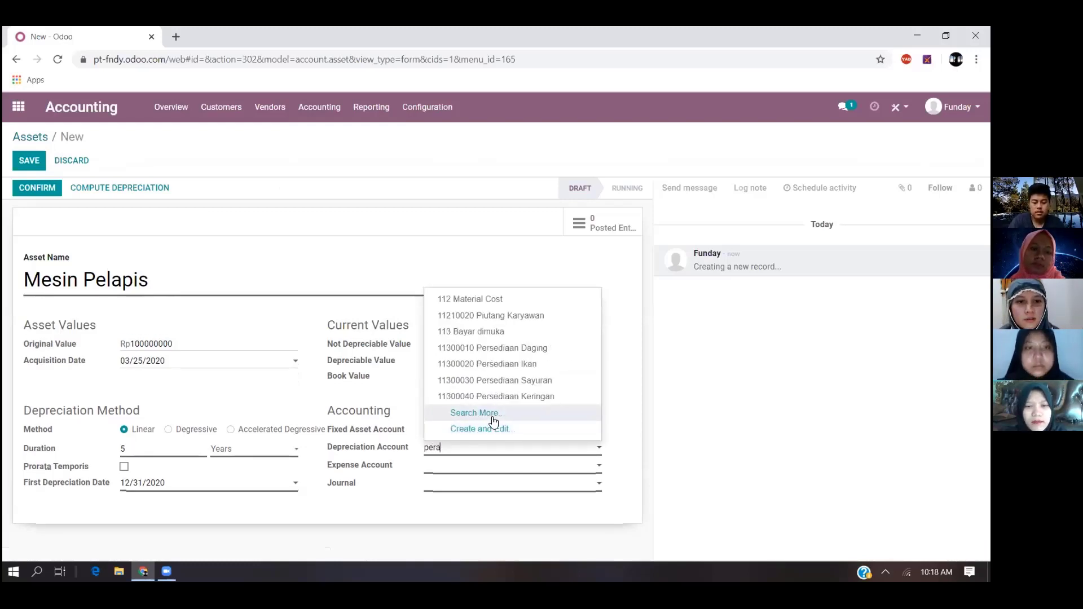
{"action": "left_click", "coordinate": [526, 327]}
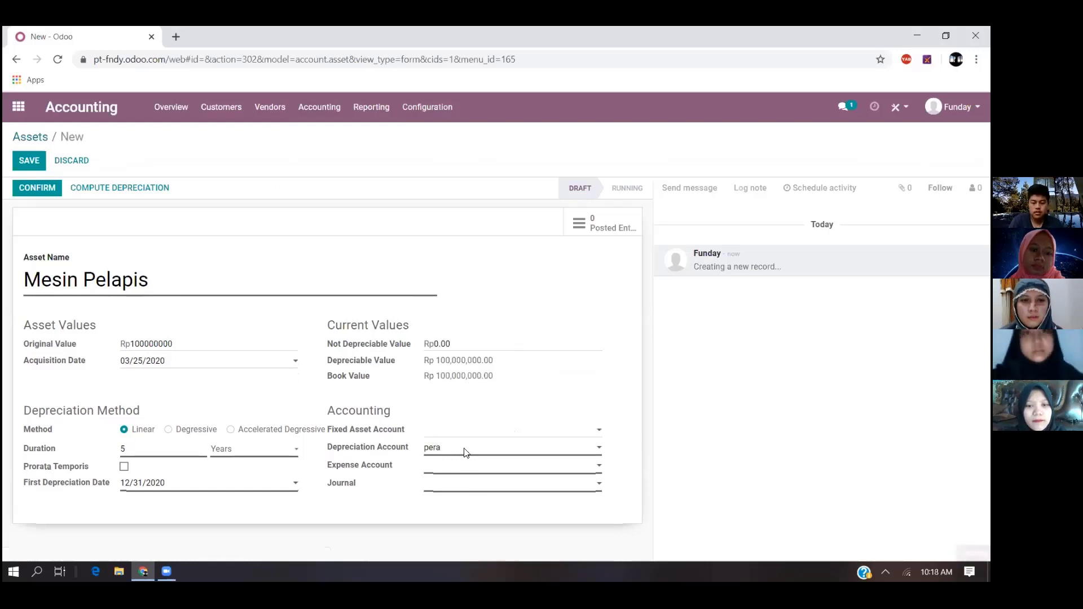
- Set the Mesin Pelapis asset's expense account to 31100010 Modal Dasar and its journal to Cash Basis Taxes (IDR)
{"action": "left_click", "coordinate": [466, 464]}
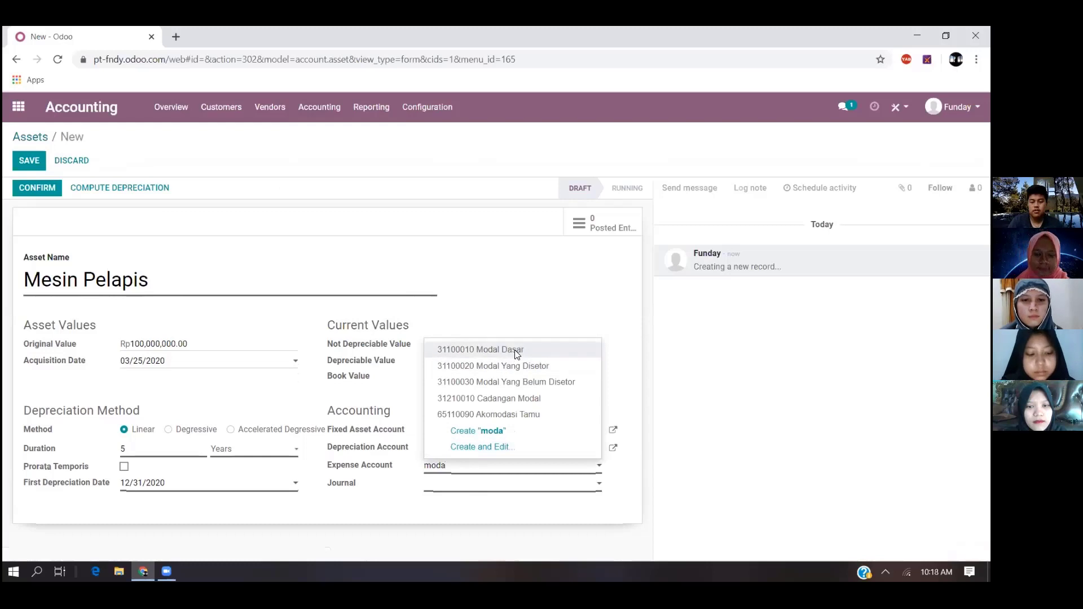
{"action": "left_click", "coordinate": [515, 350]}
{"action": "left_click", "coordinate": [488, 483]}
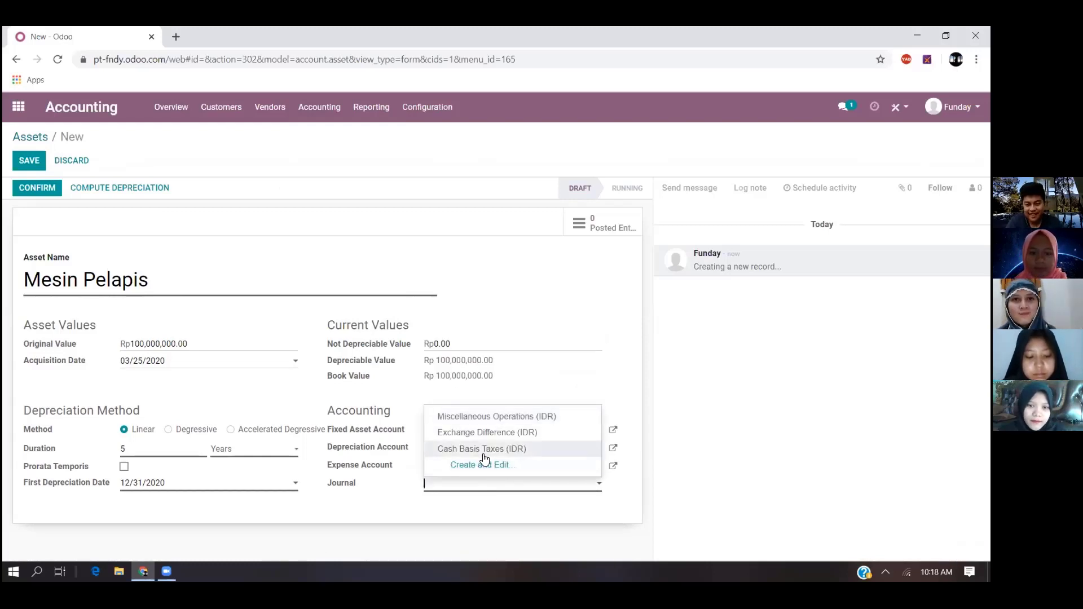
{"action": "left_click", "coordinate": [484, 451]}
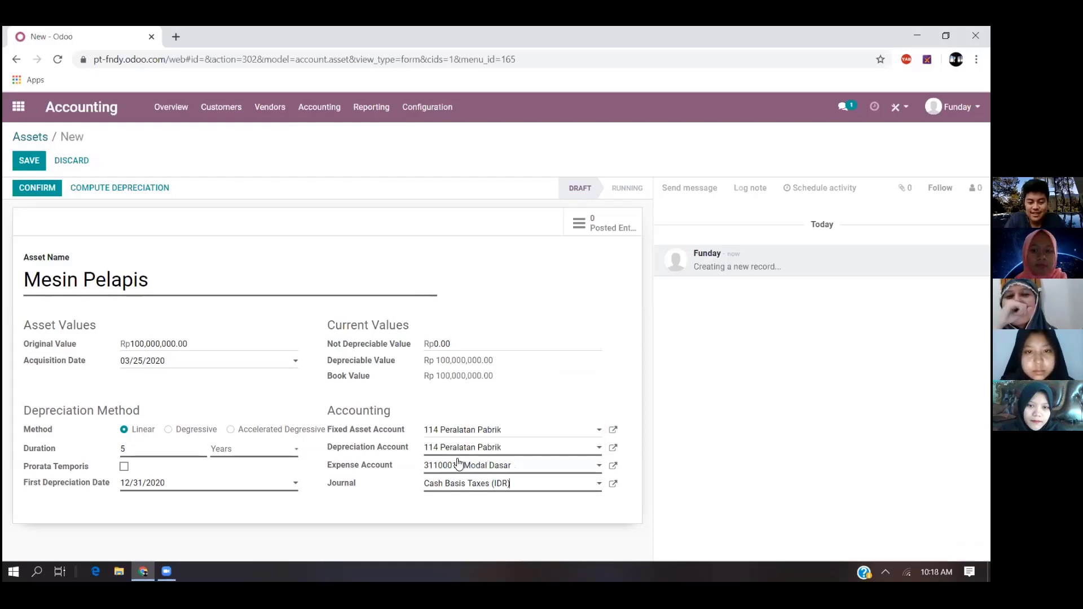
- Change the Mesin Pelapis asset's expense account to 22110010 Hutang Bank
{"action": "triple_click", "coordinate": [524, 468]}
{"action": "key", "text": "BackSpace"}
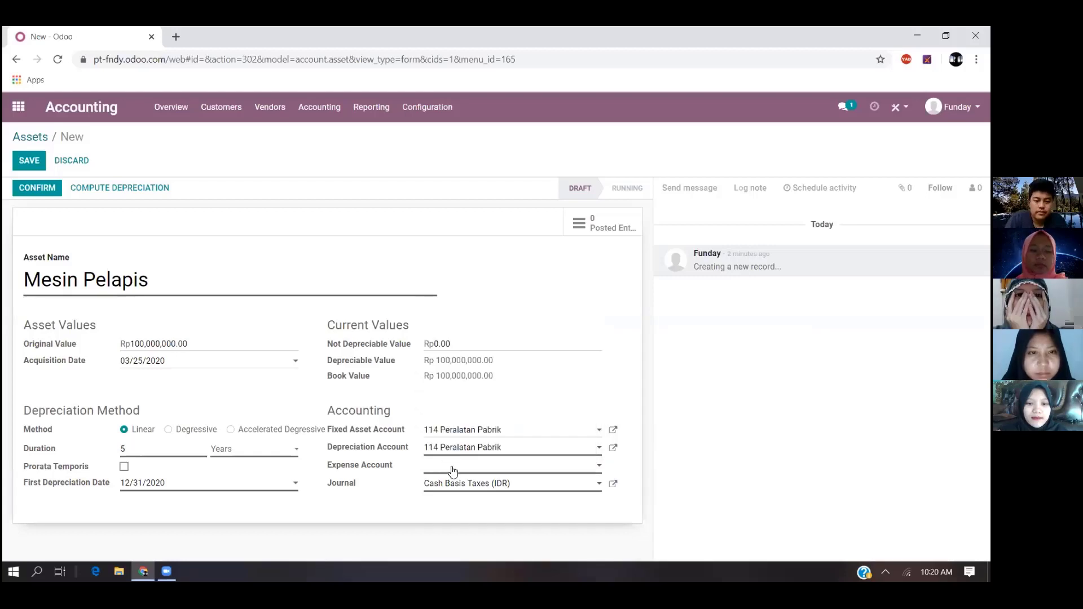
{"action": "left_click", "coordinate": [453, 471]}
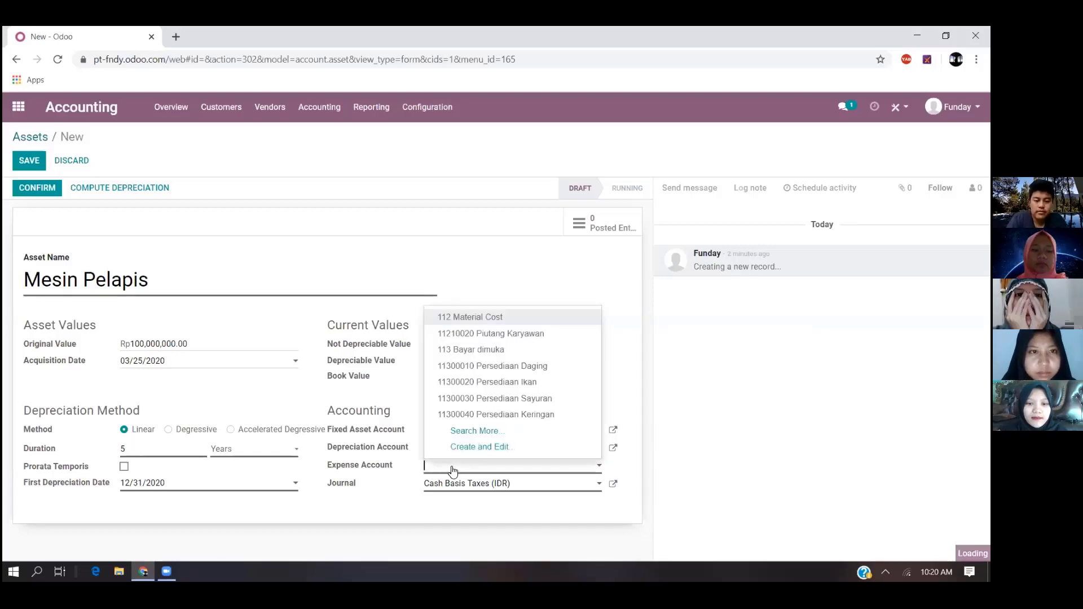
{"action": "type", "text": "hutan"}
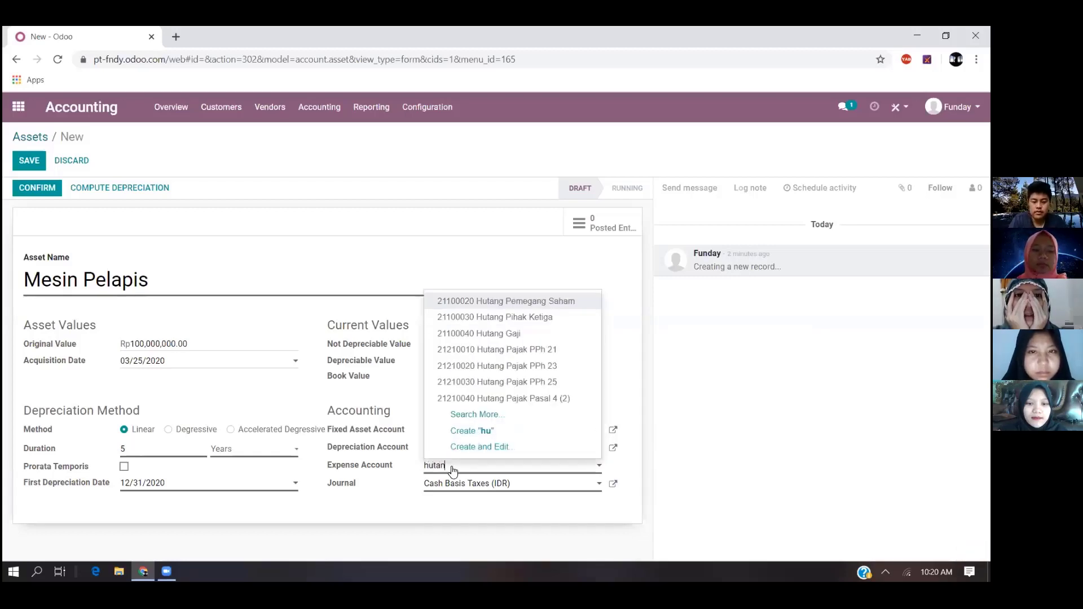
{"action": "left_click", "coordinate": [514, 415]}
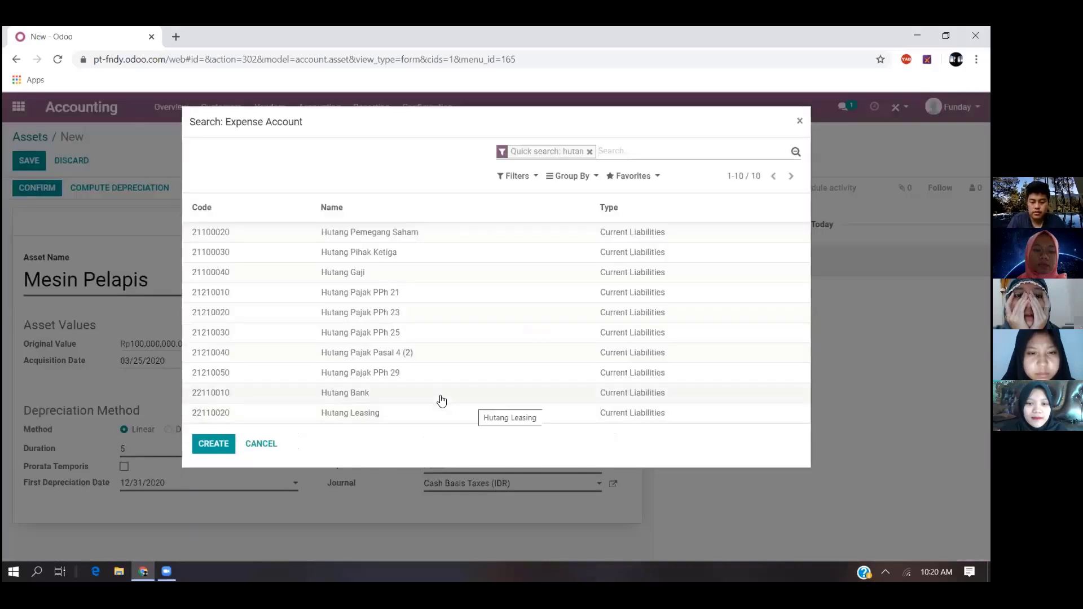
{"action": "left_click", "coordinate": [440, 396]}
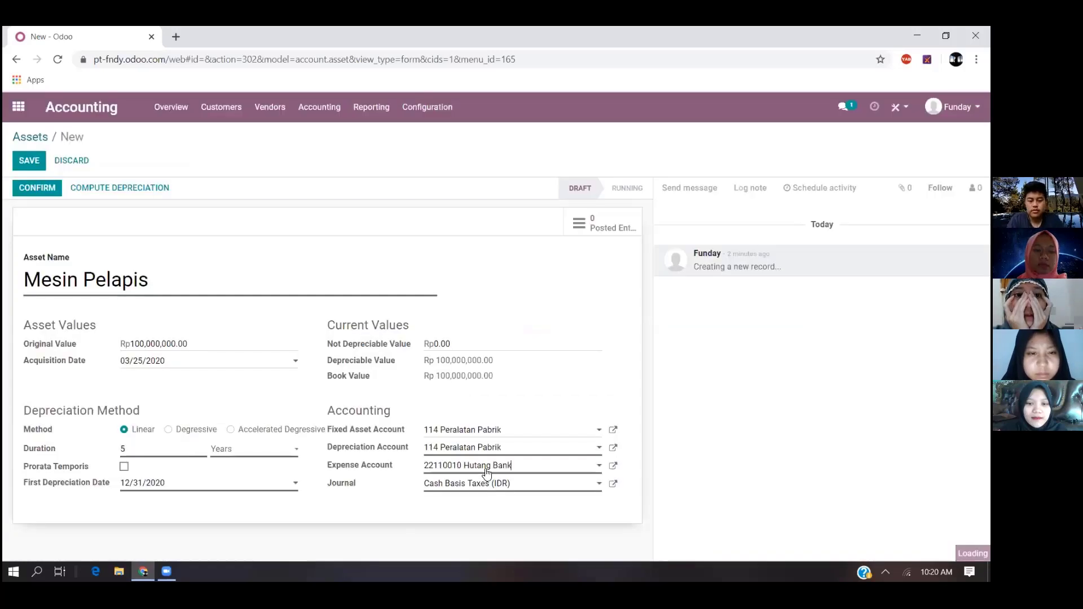
- Reselect Cash Basis Taxes (IDR) as the journal and confirm the Mesin Pelapis asset
{"action": "left_click", "coordinate": [539, 488]}
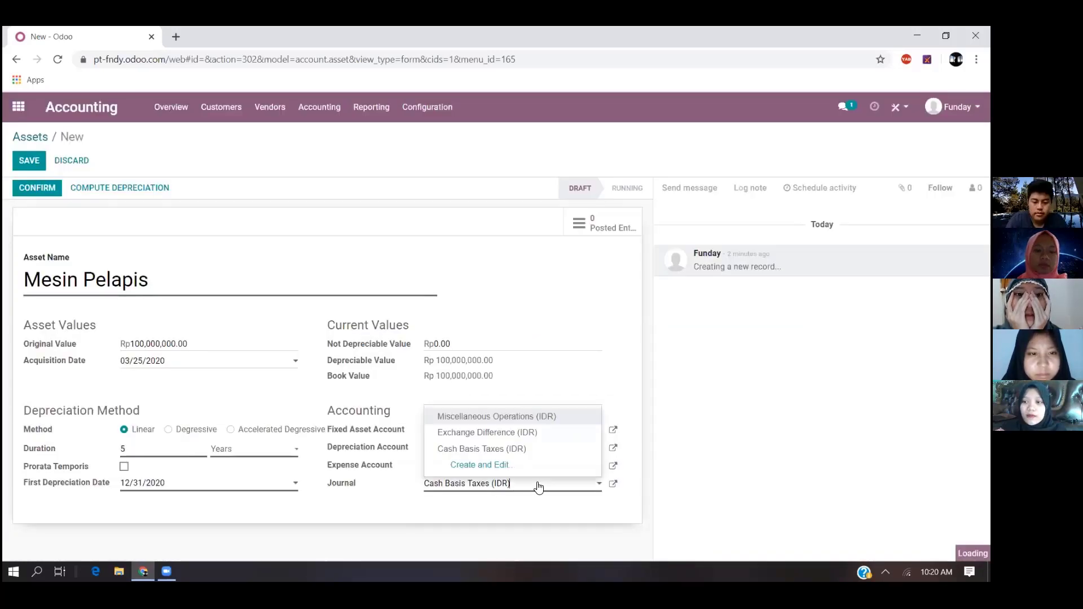
{"action": "left_click", "coordinate": [516, 454]}
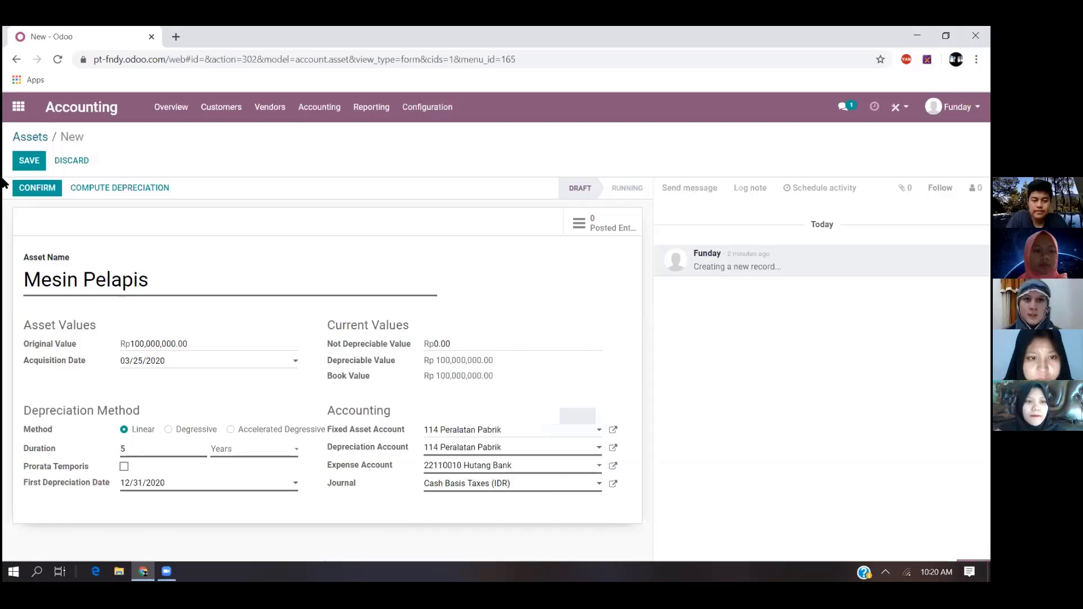
{"action": "left_click", "coordinate": [52, 191]}
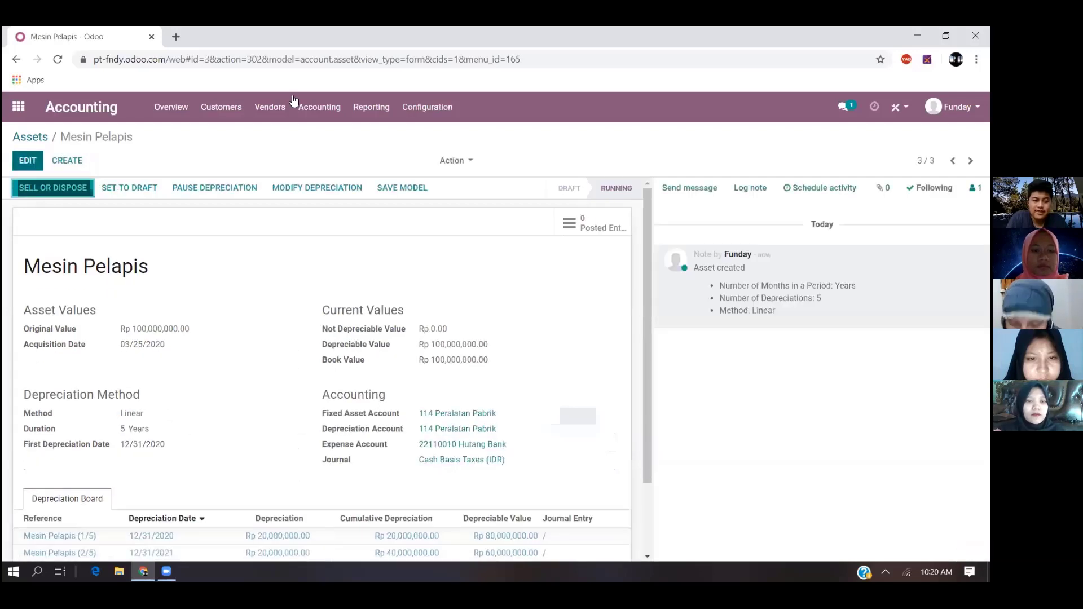
- Open the Accounting Overview and review the journal cards, including Vendor Bills, Bank and Cash
{"action": "left_click", "coordinate": [190, 113]}
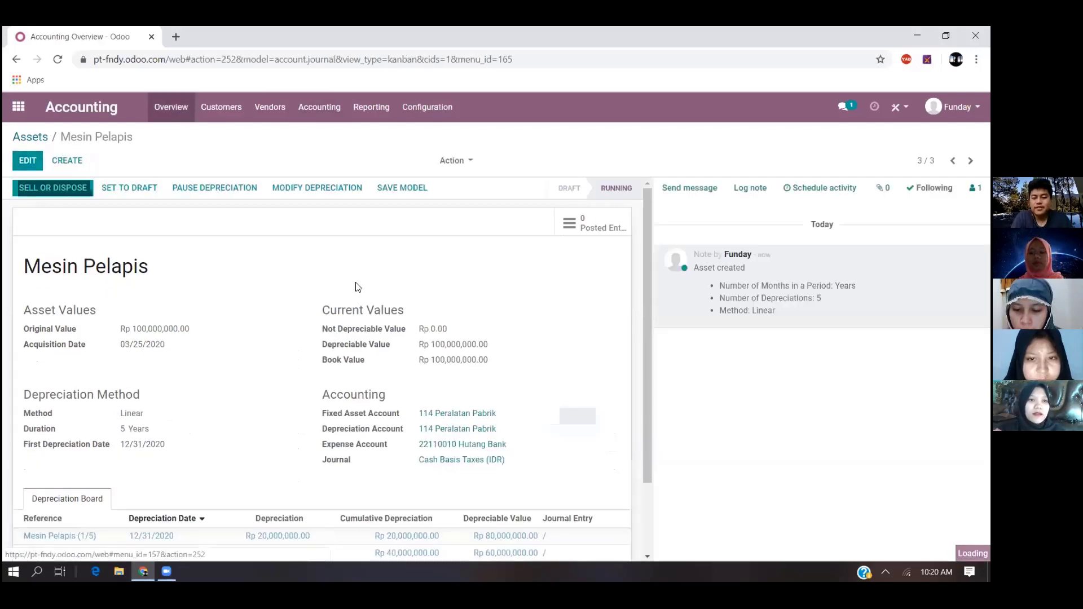
{"action": "scroll", "coordinate": [514, 359], "scroll_direction": "down", "scroll_amount": 1}
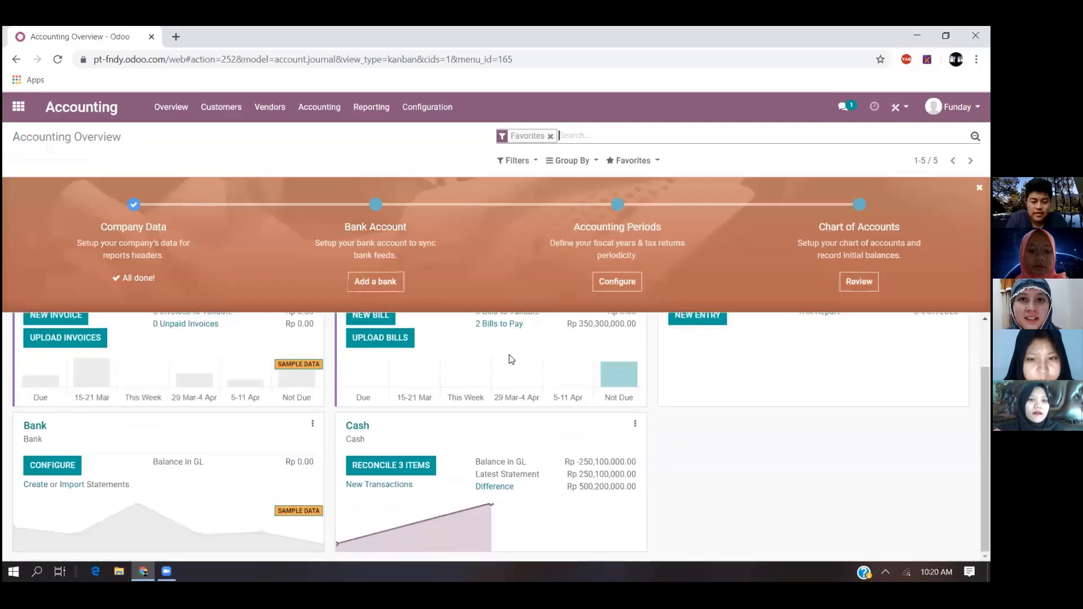
{"action": "scroll", "coordinate": [507, 360], "scroll_direction": "up", "scroll_amount": 1}
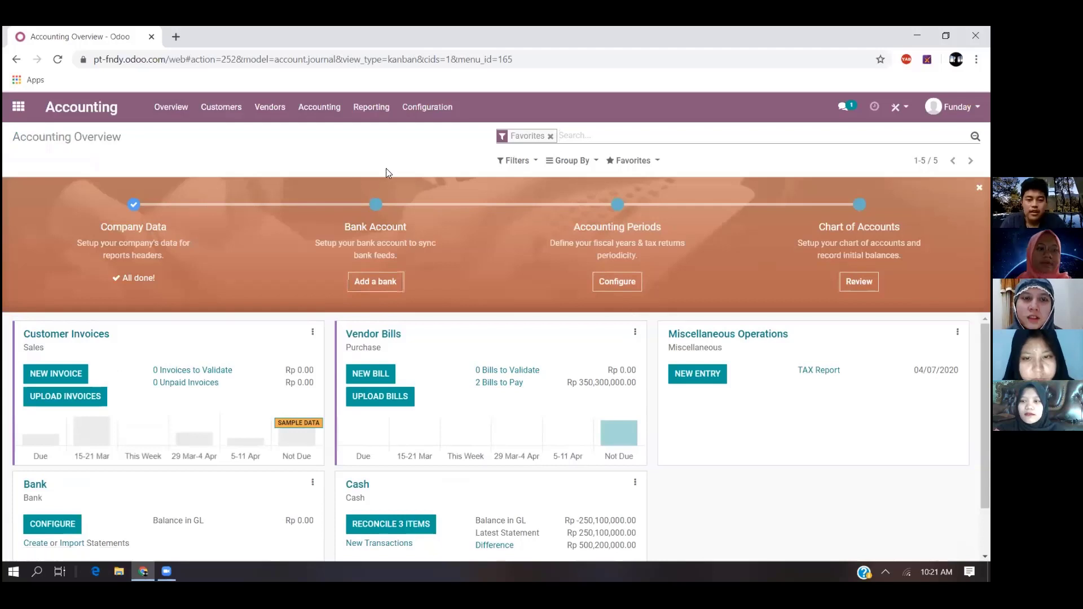
- Open the Profit and Loss report and review its income, expenses and net profit
{"action": "left_click", "coordinate": [384, 108]}
{"action": "mouse_move", "coordinate": [403, 119]}
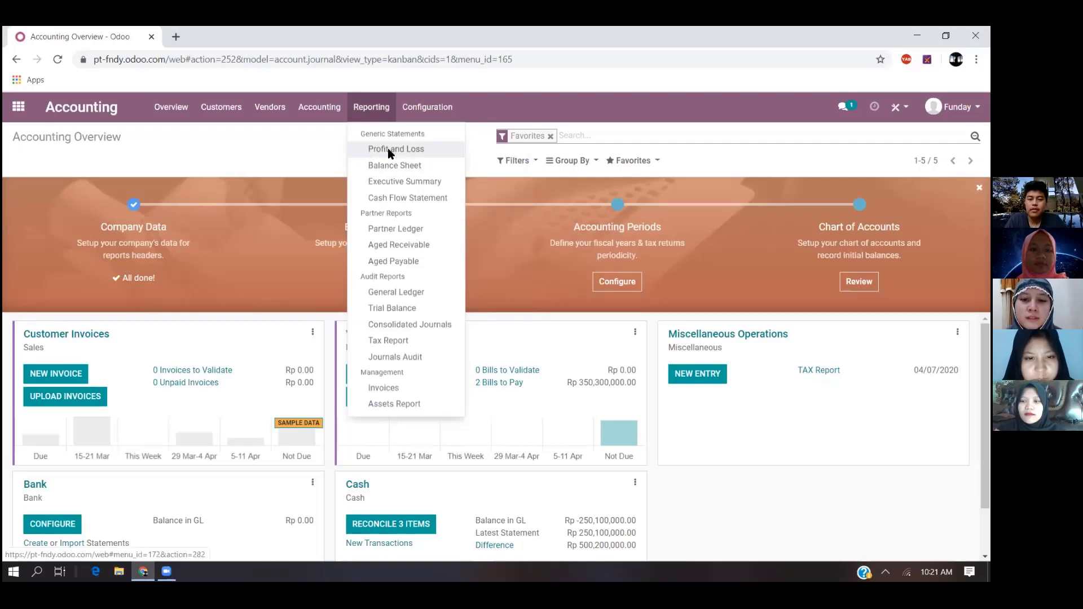
{"action": "left_click", "coordinate": [422, 149]}
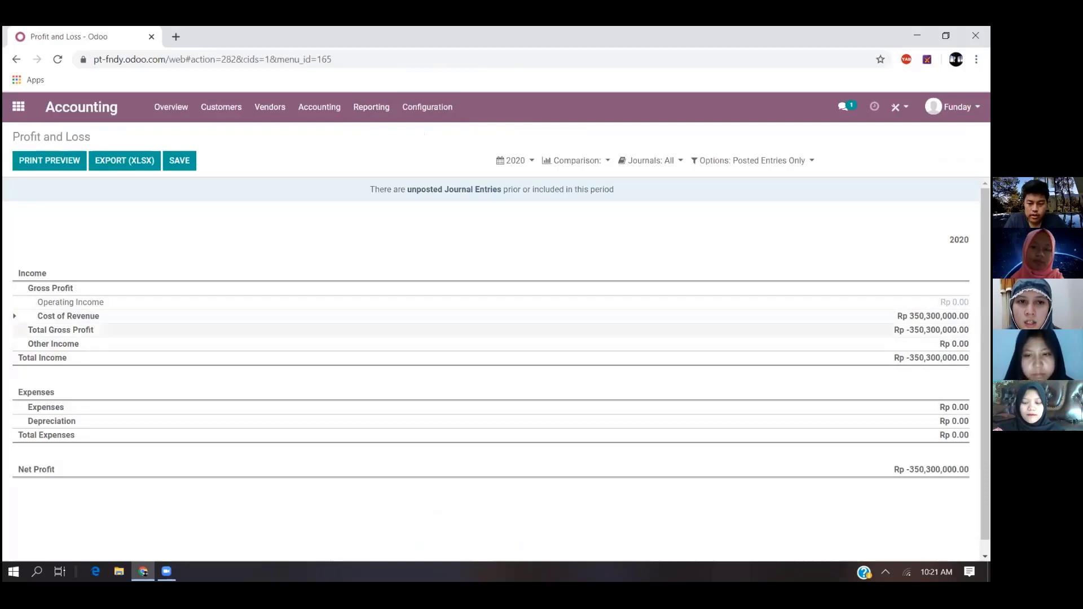
{"action": "scroll", "coordinate": [113, 355], "scroll_direction": "down", "scroll_amount": 1}
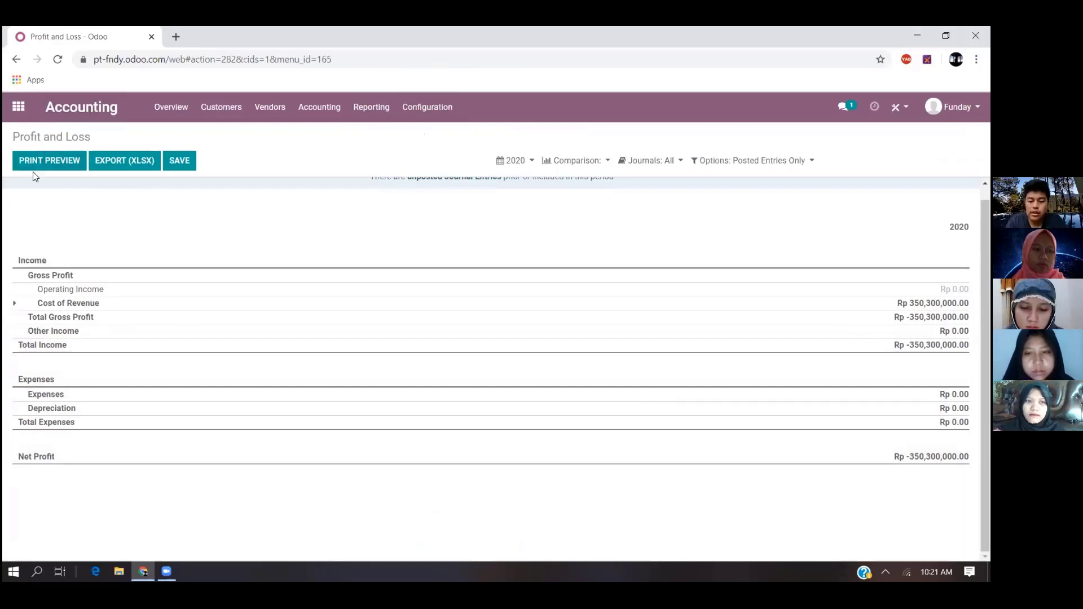
- Open the Balance Sheet report and compare its assets with its liabilities and equity
{"action": "left_click", "coordinate": [374, 117]}
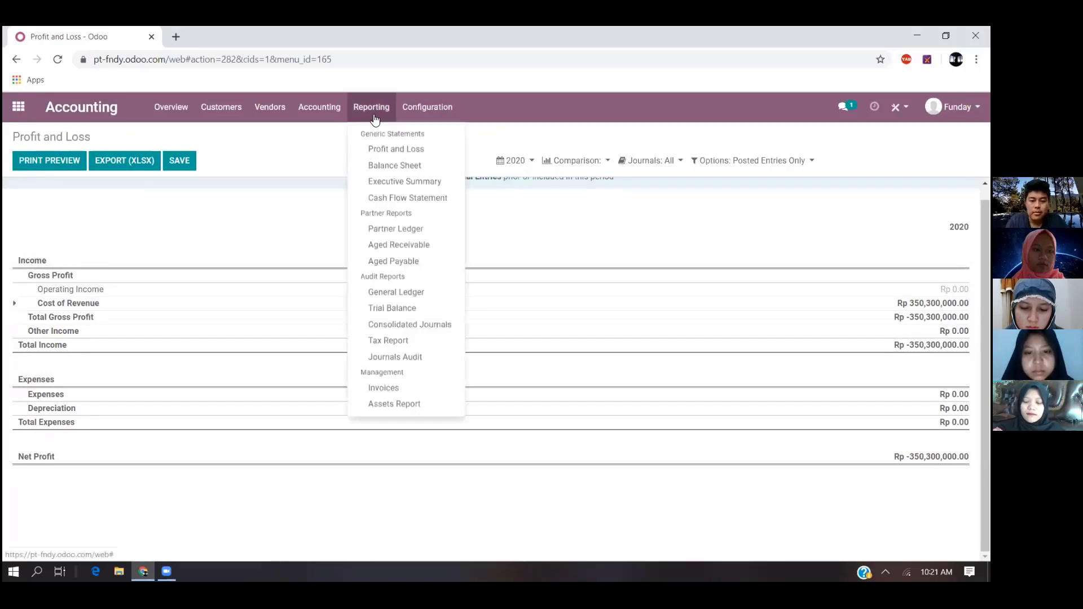
{"action": "left_click", "coordinate": [387, 165]}
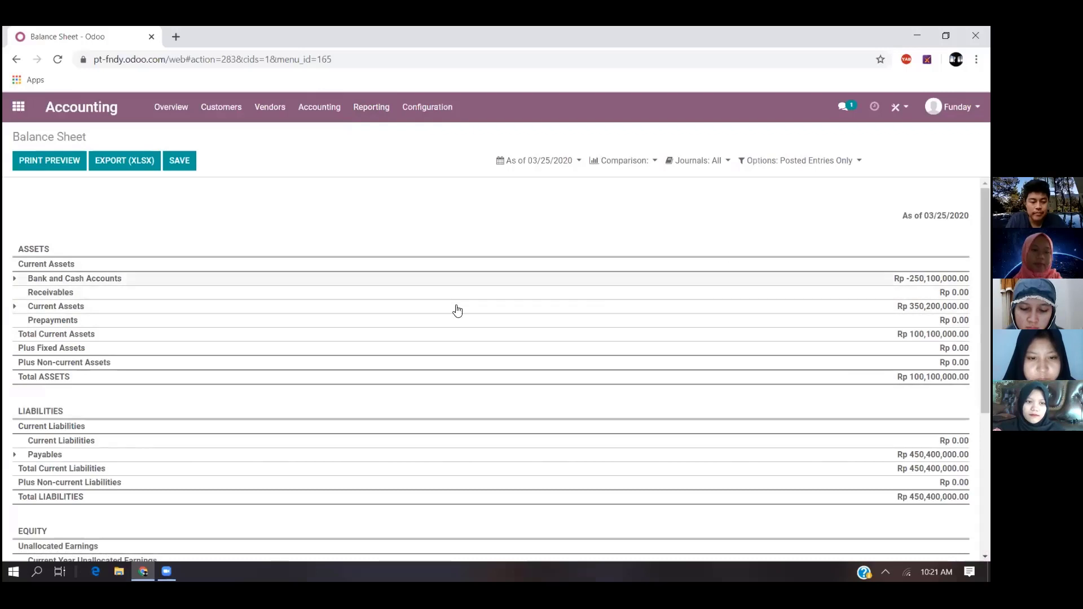
{"action": "scroll", "coordinate": [69, 267], "scroll_direction": "down", "scroll_amount": 4}
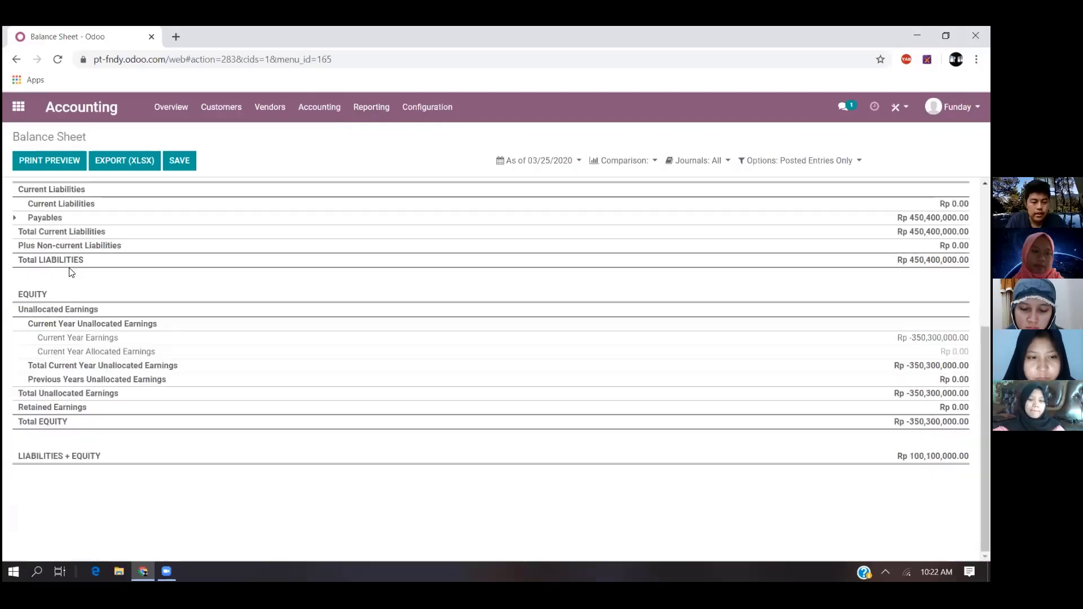
{"action": "scroll", "coordinate": [62, 451], "scroll_direction": "up", "scroll_amount": 3}
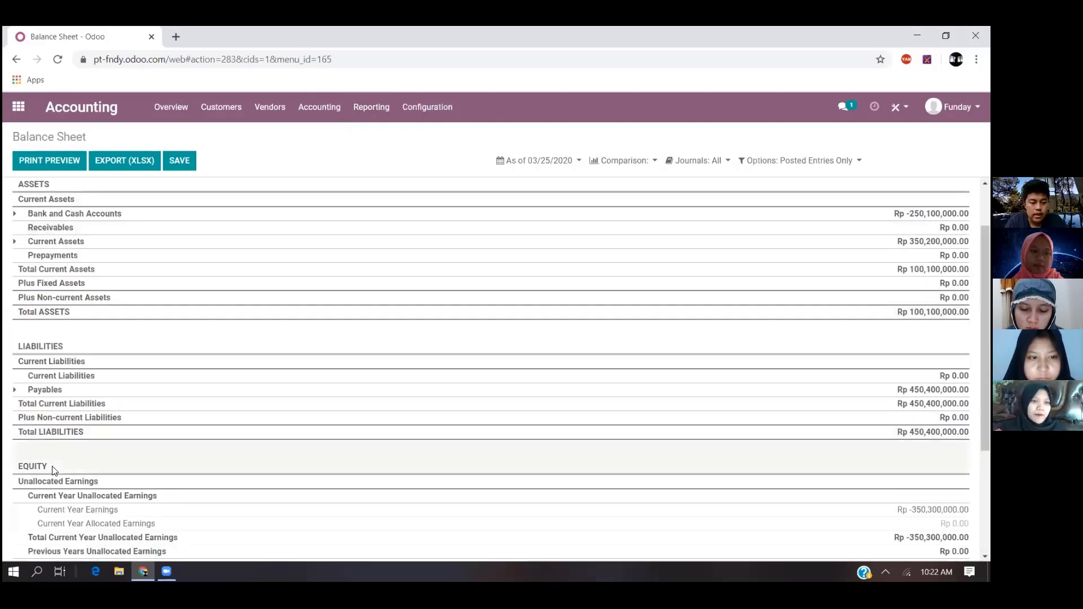
{"action": "scroll", "coordinate": [62, 434], "scroll_direction": "down", "scroll_amount": 3}
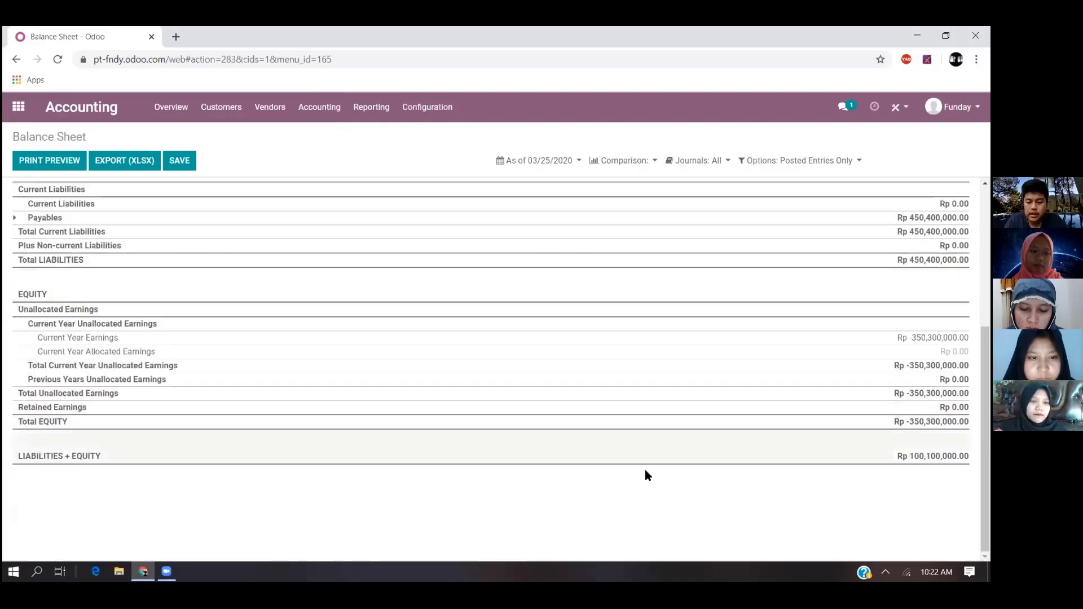
{"action": "scroll", "coordinate": [829, 417], "scroll_direction": "up", "scroll_amount": 3}
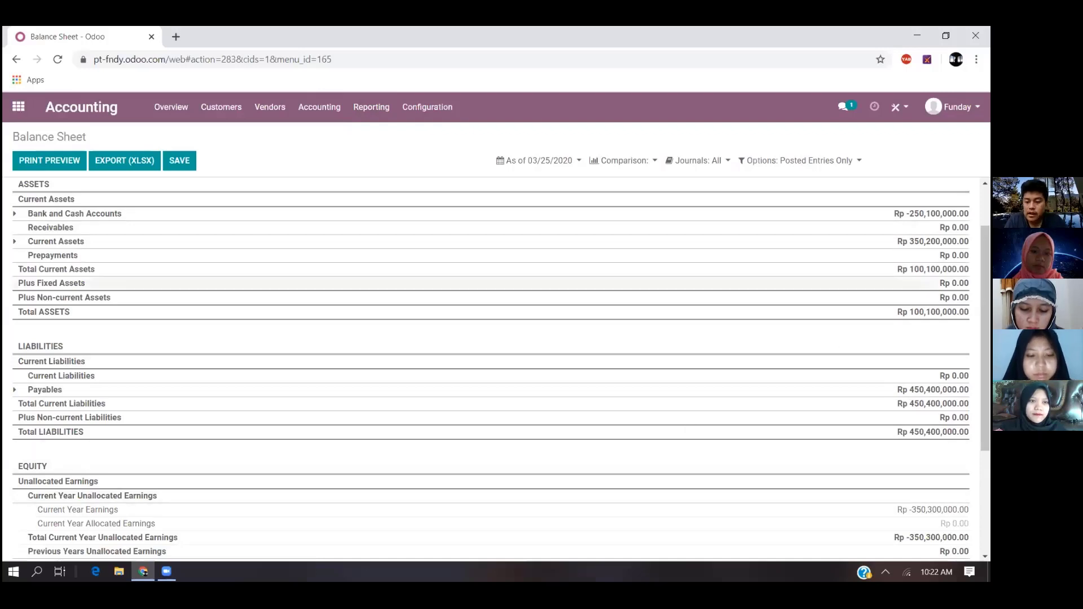
{"action": "scroll", "coordinate": [491, 367], "scroll_direction": "down", "scroll_amount": 3}
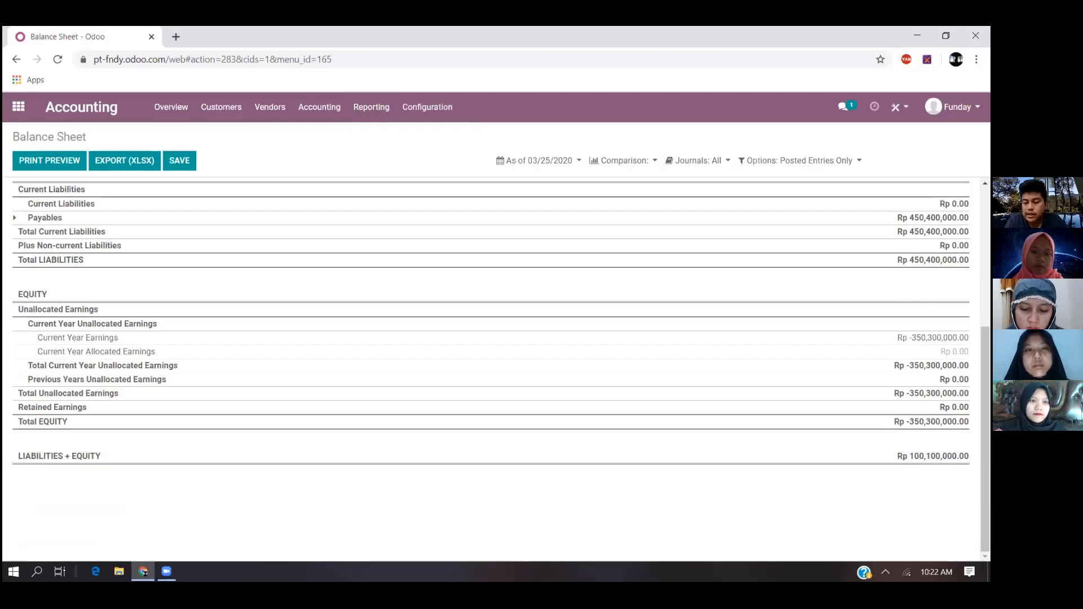
{"action": "scroll", "coordinate": [326, 356], "scroll_direction": "up", "scroll_amount": 5}
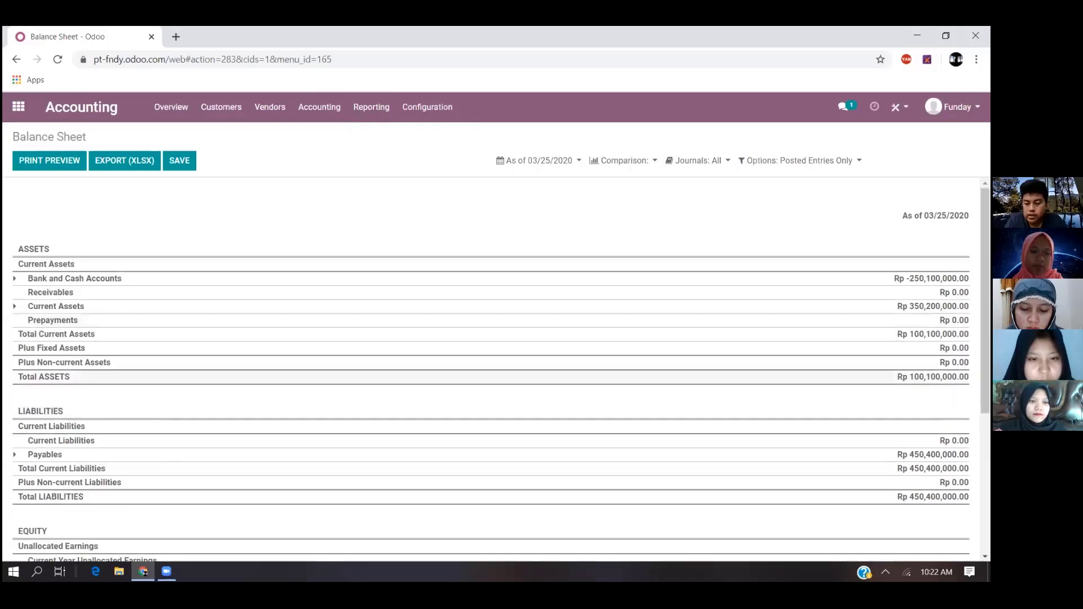